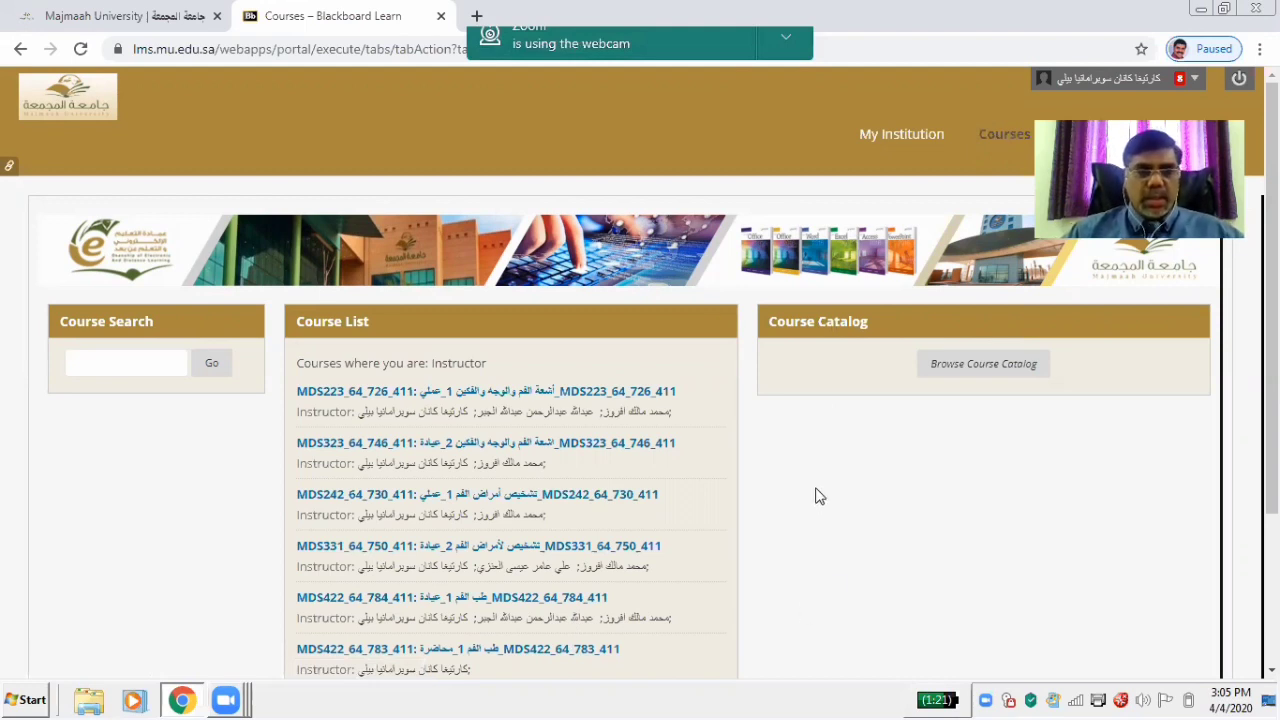
Go to the Courses page and scroll the Course List to find MDS422_64_784_411
{"action": "left_click", "coordinate": [997, 141]}
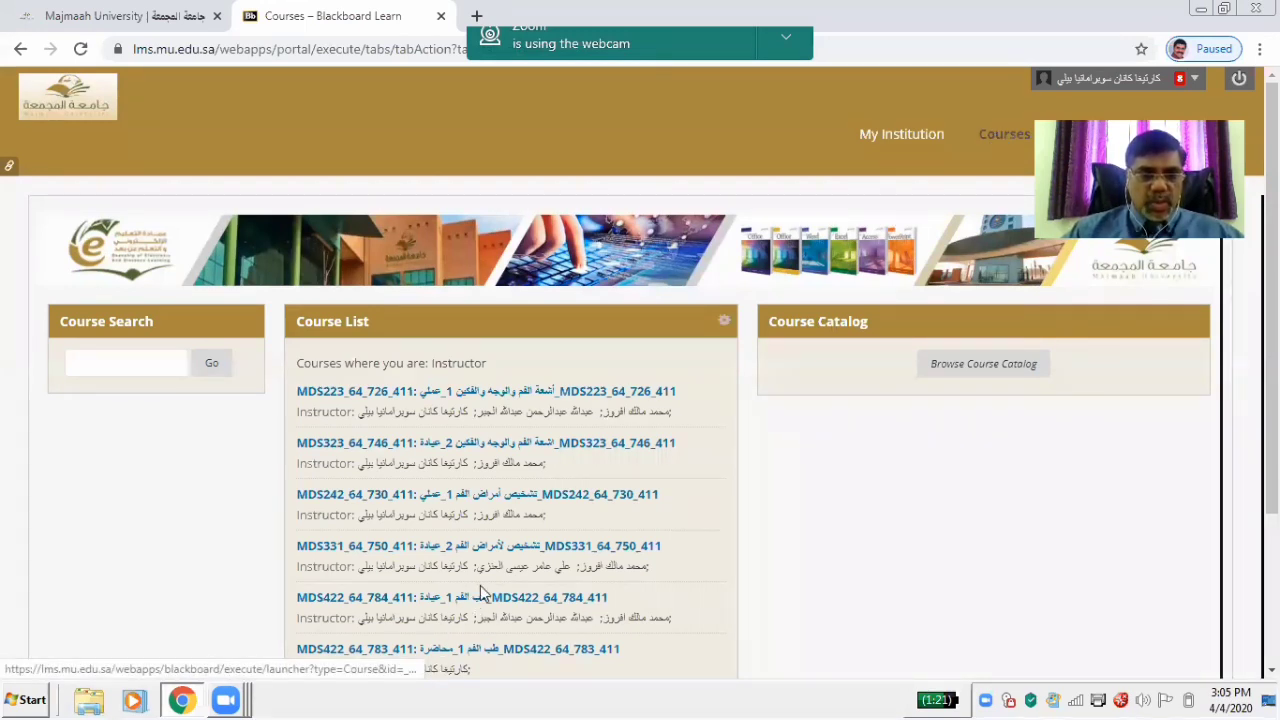
{"action": "scroll", "coordinate": [1228, 360], "scroll_direction": "down", "scroll_amount": 1}
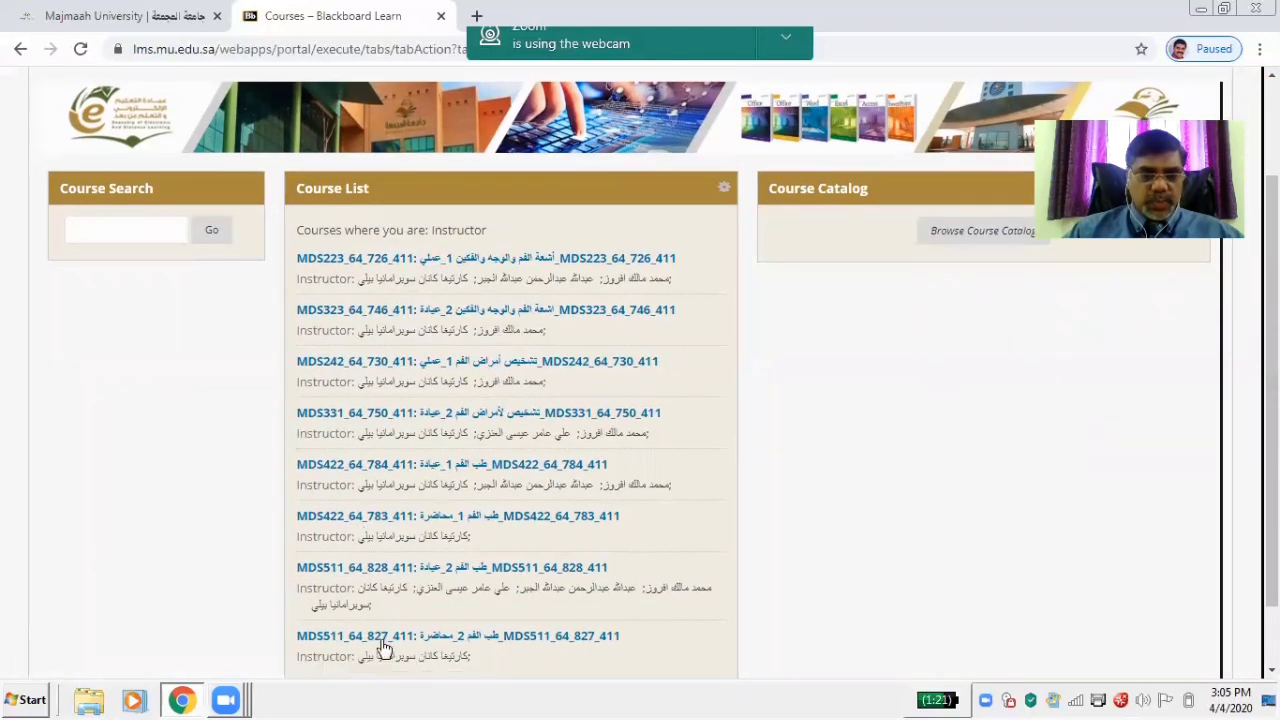
Open course MDS422_64_784_411's Content area and list the Assessments types: Test, Survey, Assignment
{"action": "left_click", "coordinate": [399, 470]}
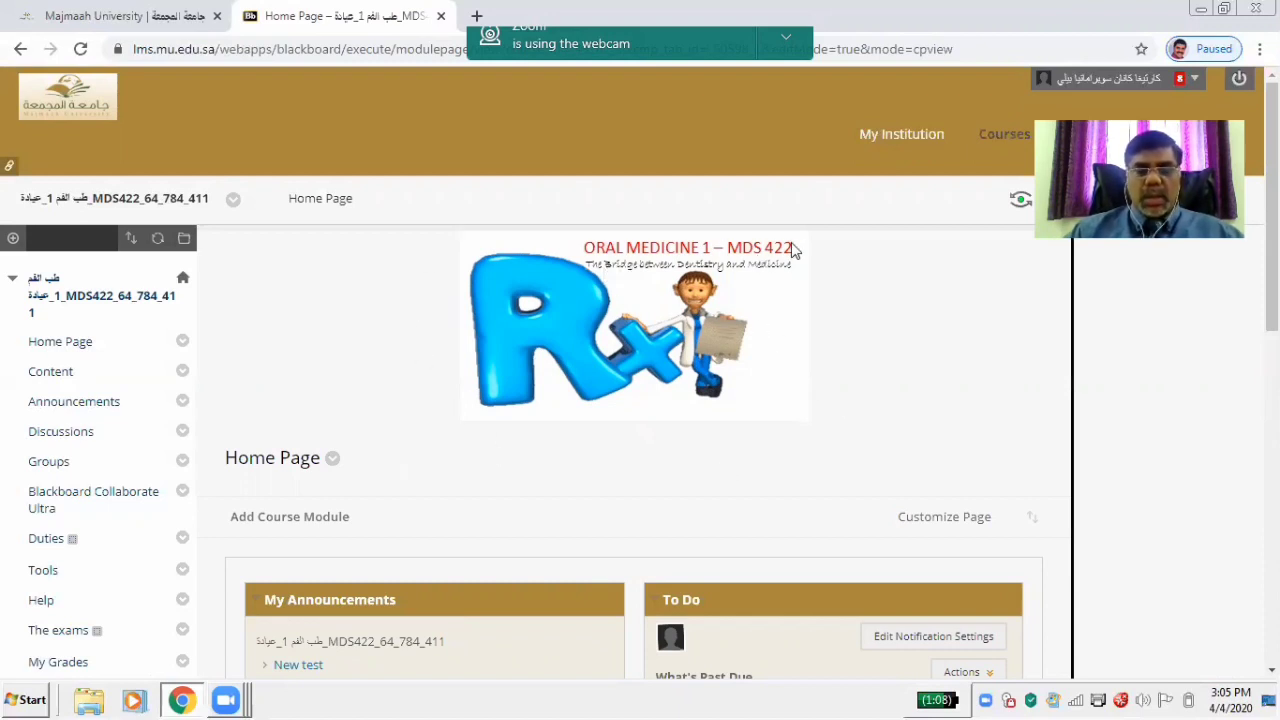
{"action": "left_click", "coordinate": [60, 372]}
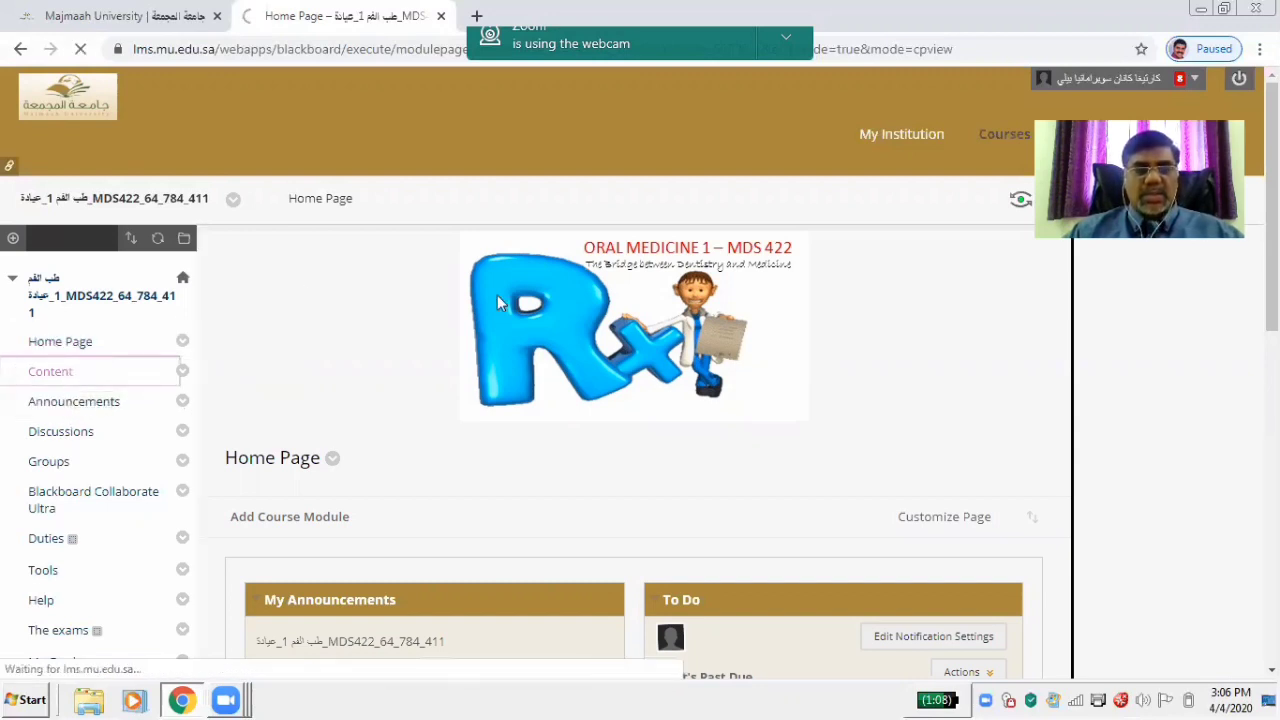
{"action": "left_click", "coordinate": [318, 330]}
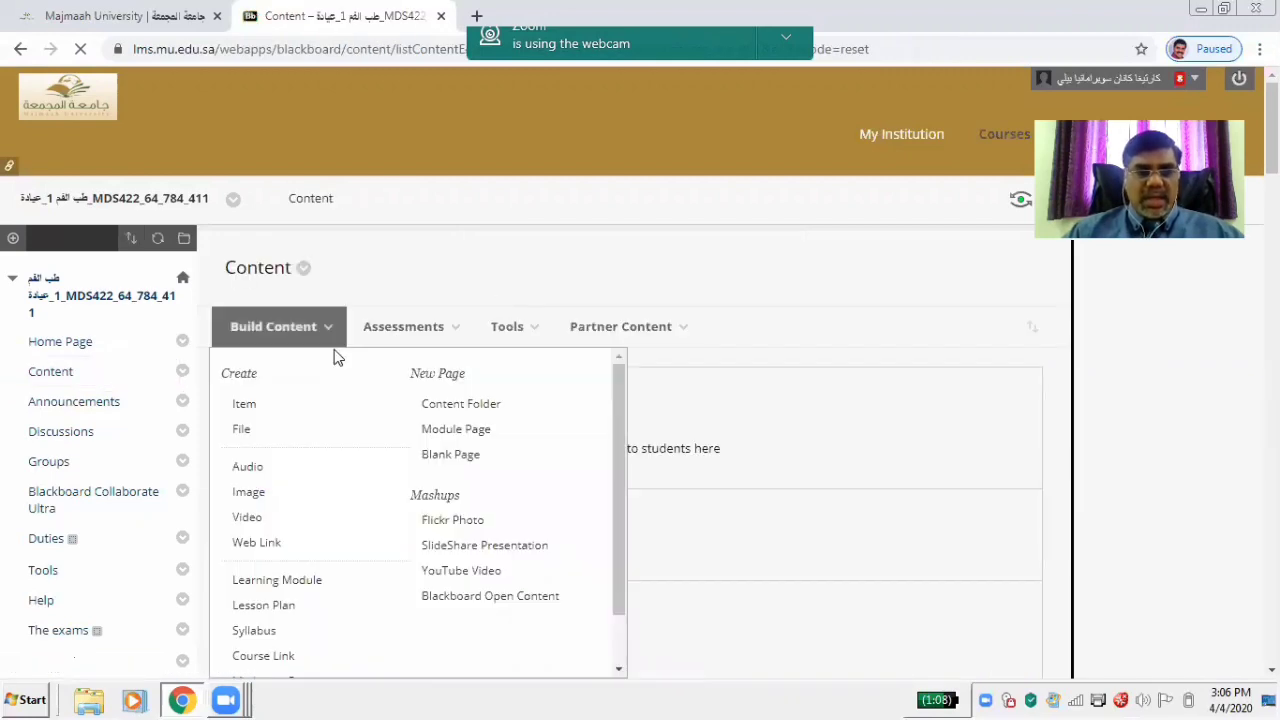
{"action": "left_click", "coordinate": [512, 330]}
{"action": "left_click", "coordinate": [320, 340]}
{"action": "left_click", "coordinate": [437, 333]}
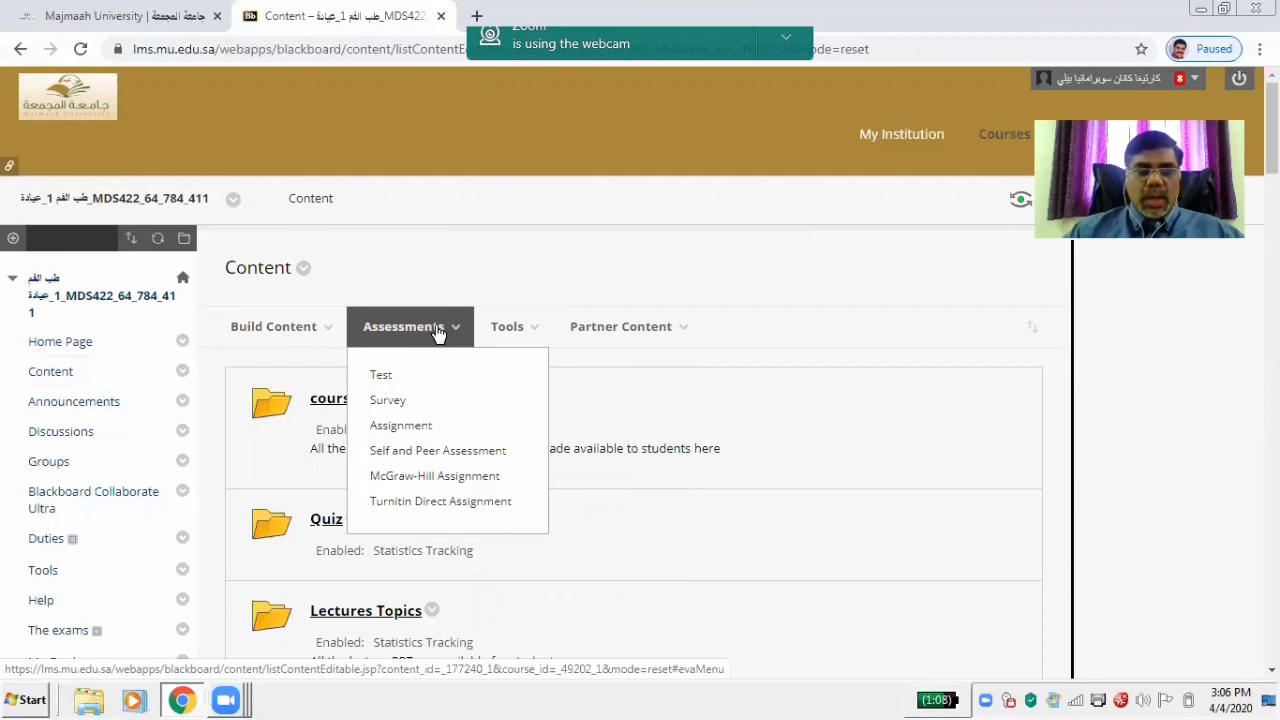
Choose Assessments > Test and start creating a brand-new test
{"action": "left_click", "coordinate": [383, 377]}
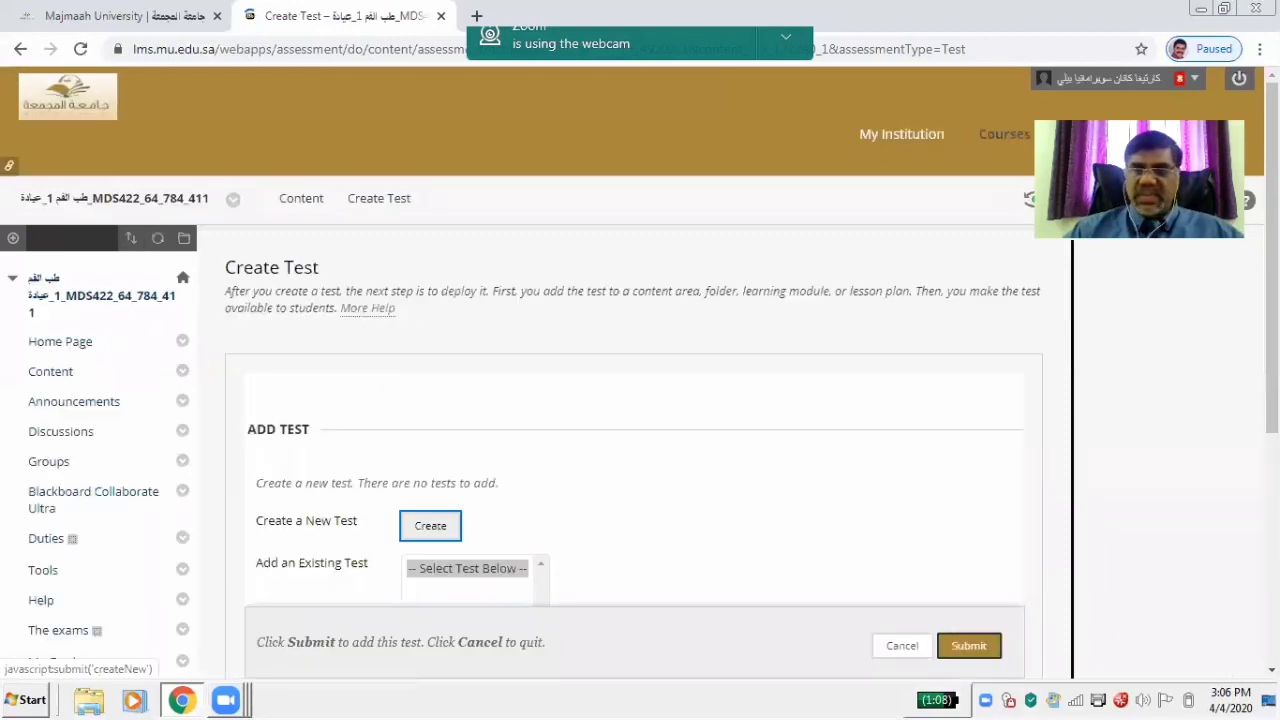
{"action": "scroll", "coordinate": [640, 400], "scroll_direction": "down", "scroll_amount": 3}
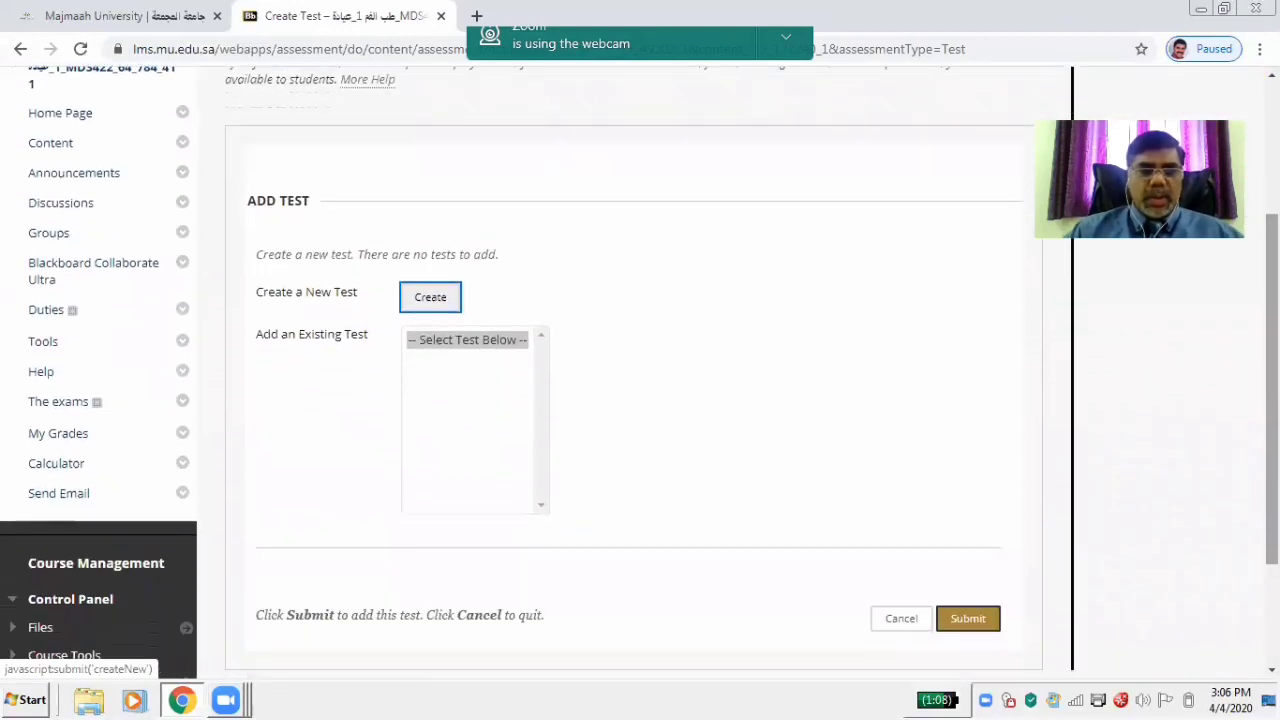
{"action": "left_click", "coordinate": [430, 299]}
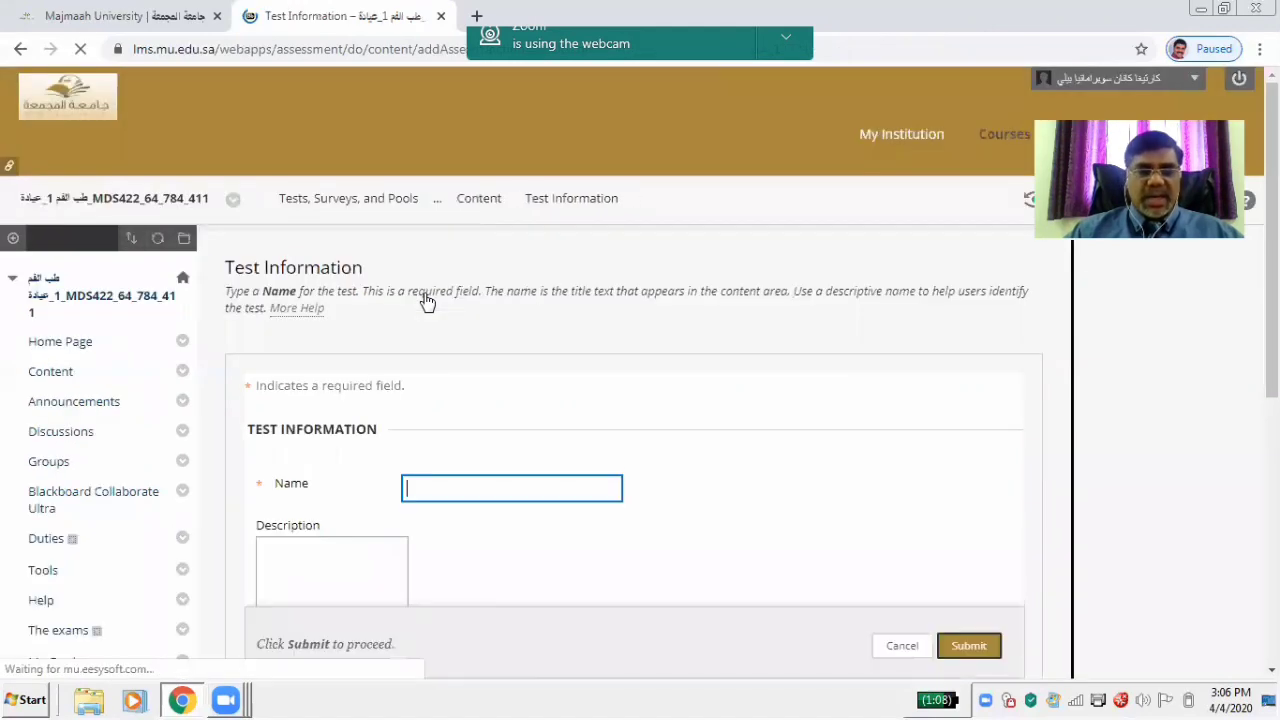
{"action": "left_click", "coordinate": [450, 487]}
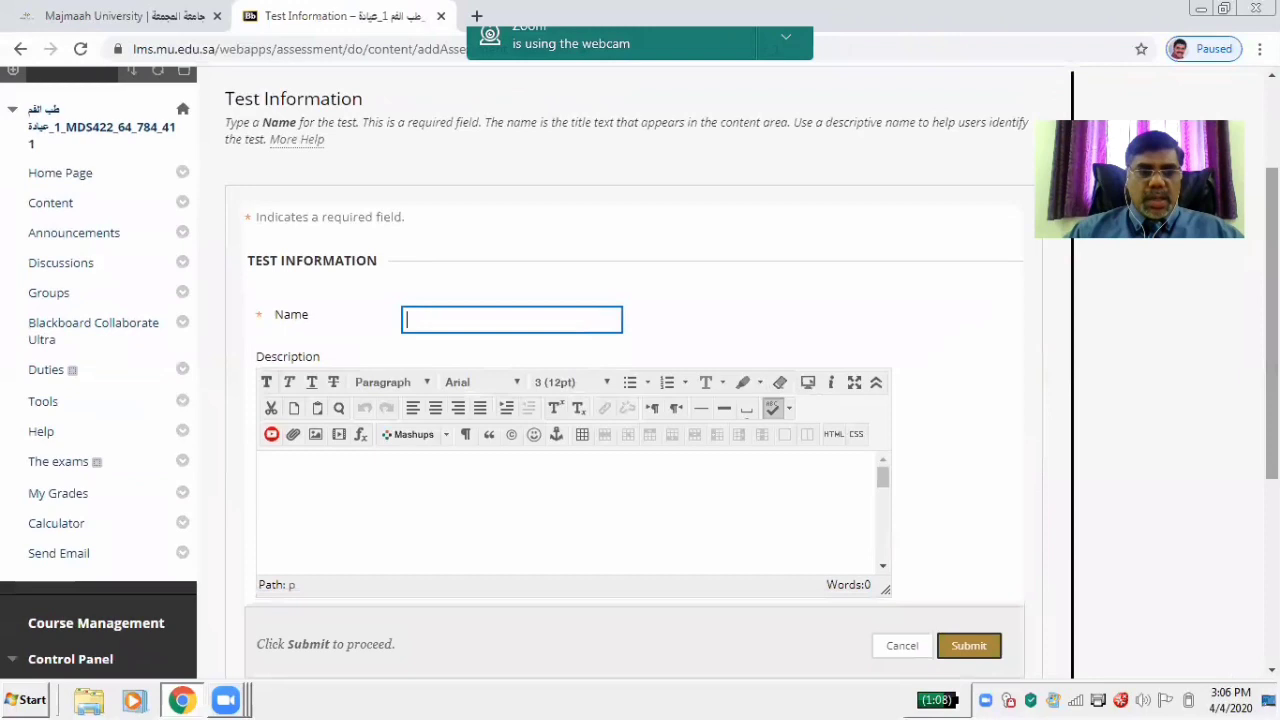
Name the test 'Trial final exam Test' and submit it
{"action": "left_click", "coordinate": [480, 324]}
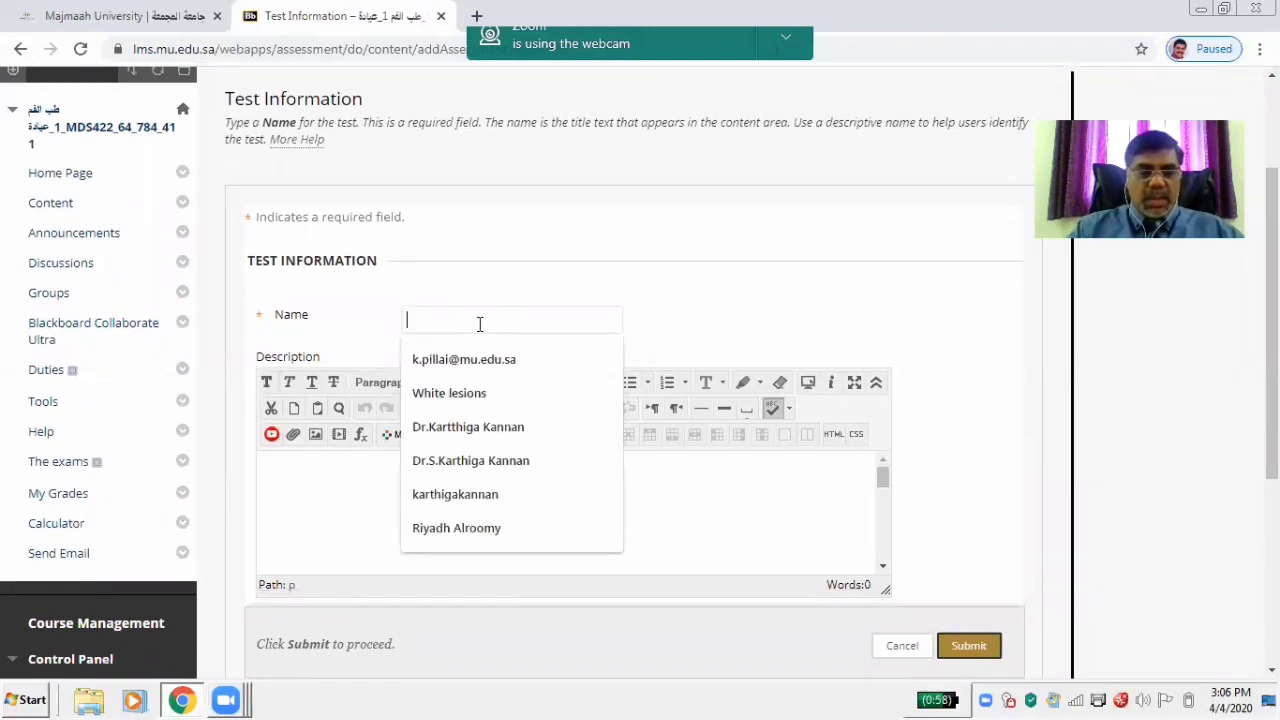
{"action": "type", "text": "Trial"}
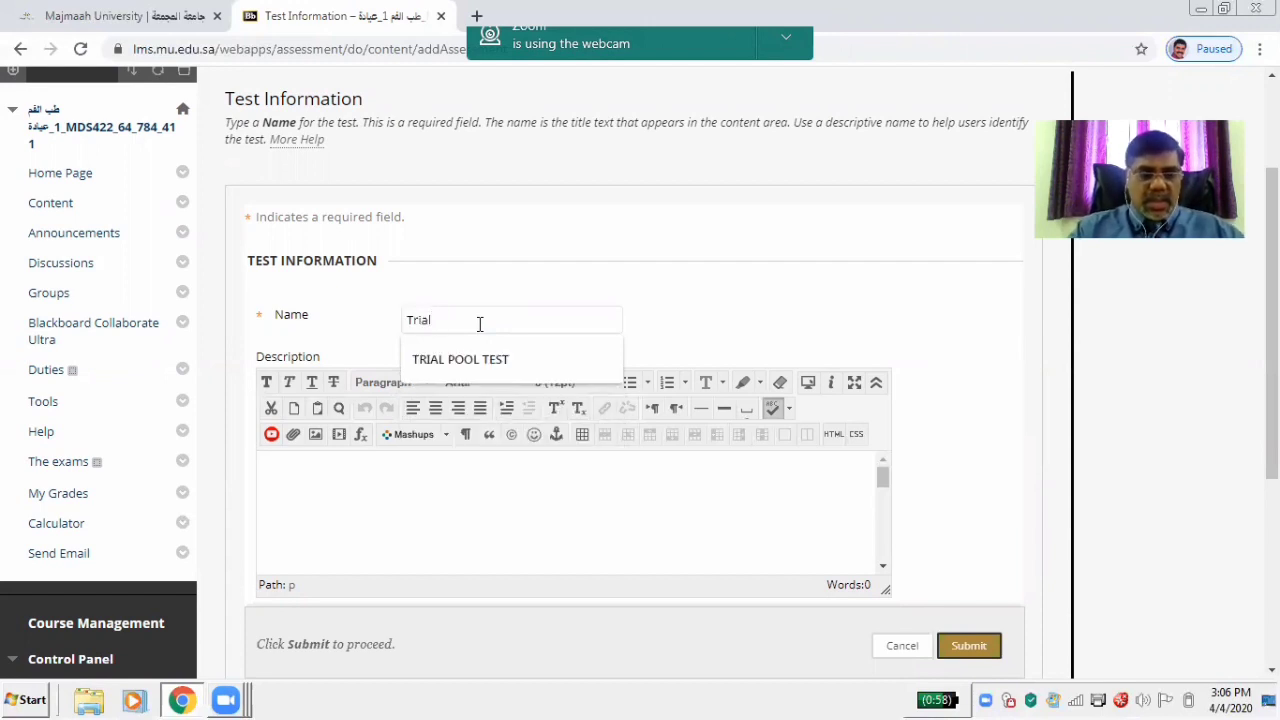
{"action": "type", "text": " Test"}
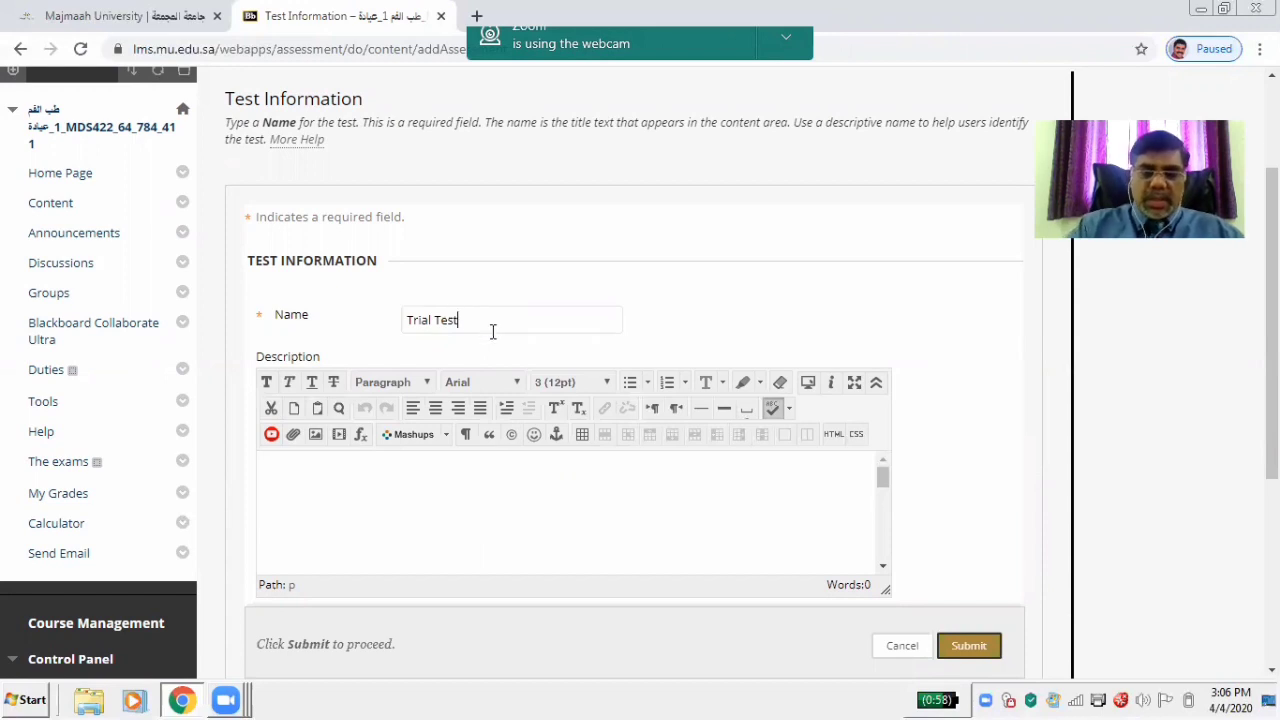
{"action": "left_click", "coordinate": [438, 322]}
{"action": "type", "text": "final "}
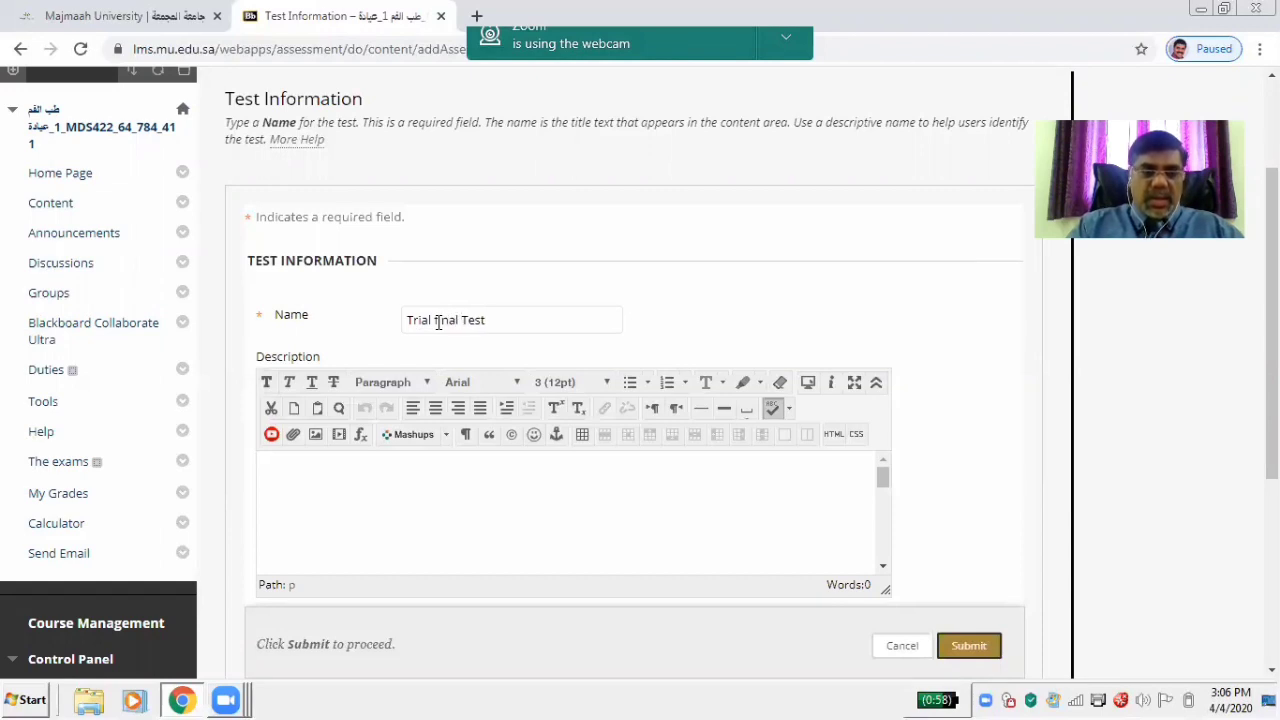
{"action": "type", "text": "exam"}
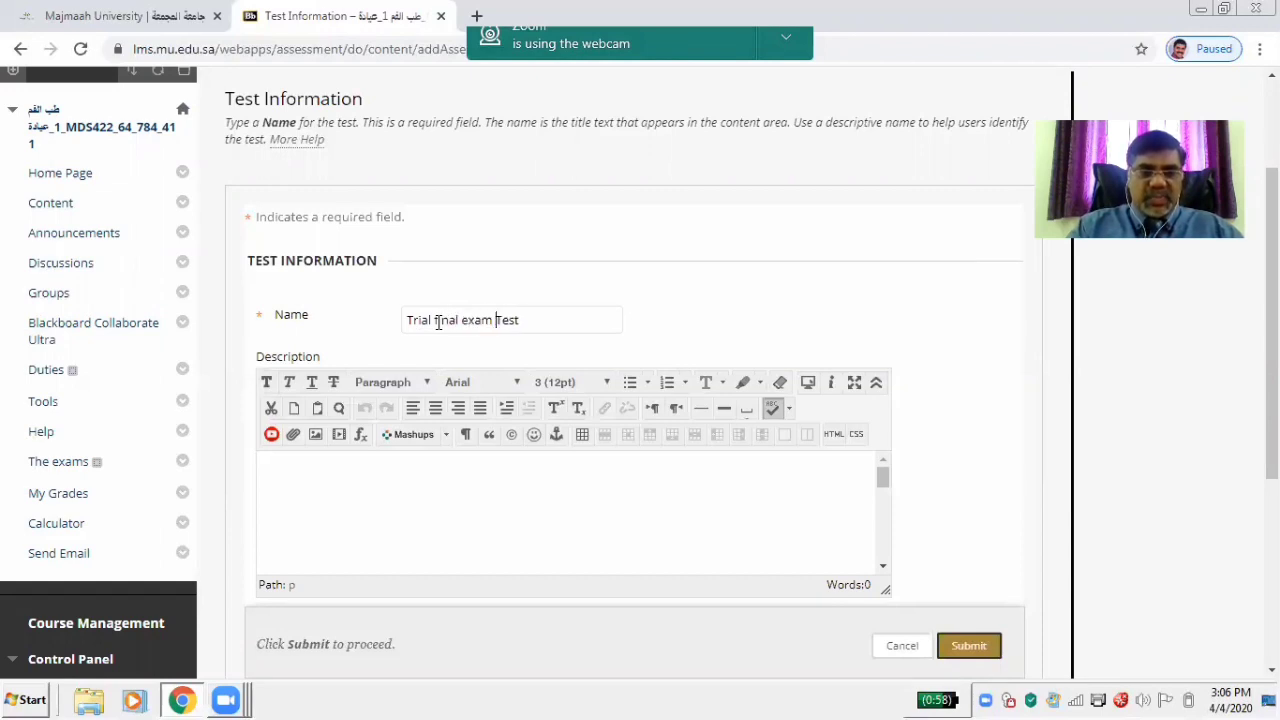
{"action": "left_click", "coordinate": [700, 327]}
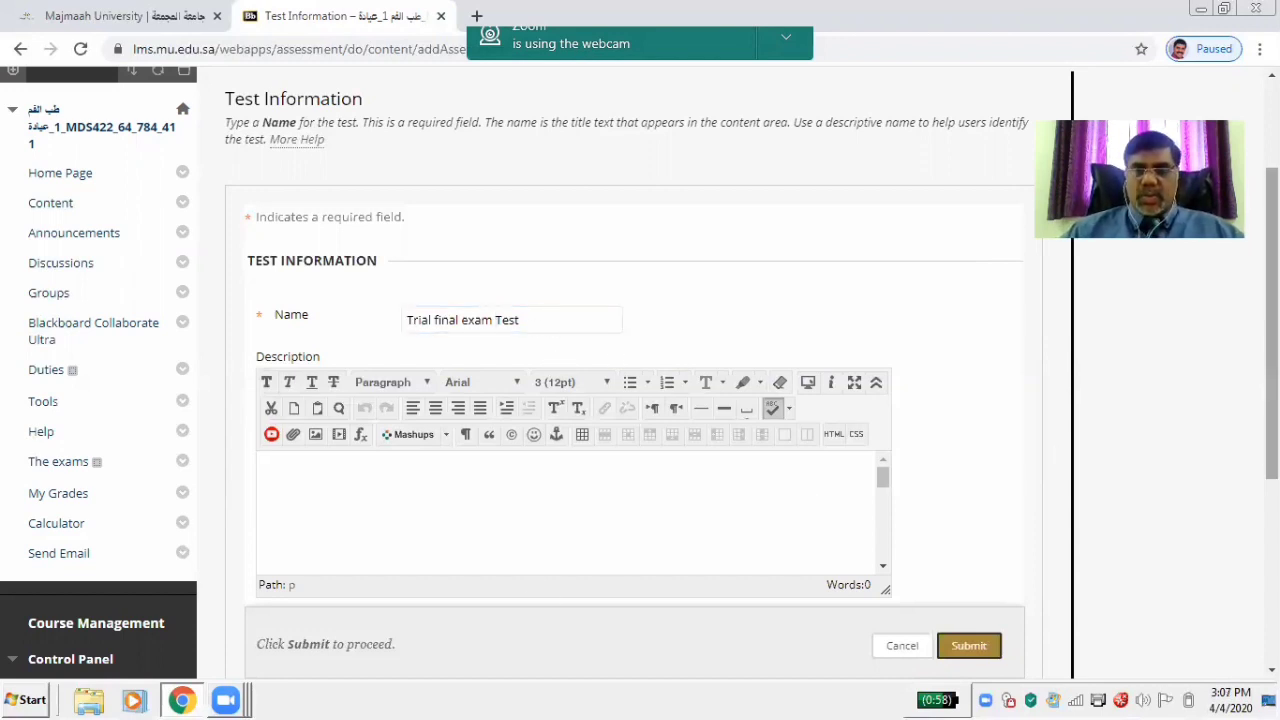
{"action": "scroll", "coordinate": [671, 415], "scroll_direction": "down", "scroll_amount": 3}
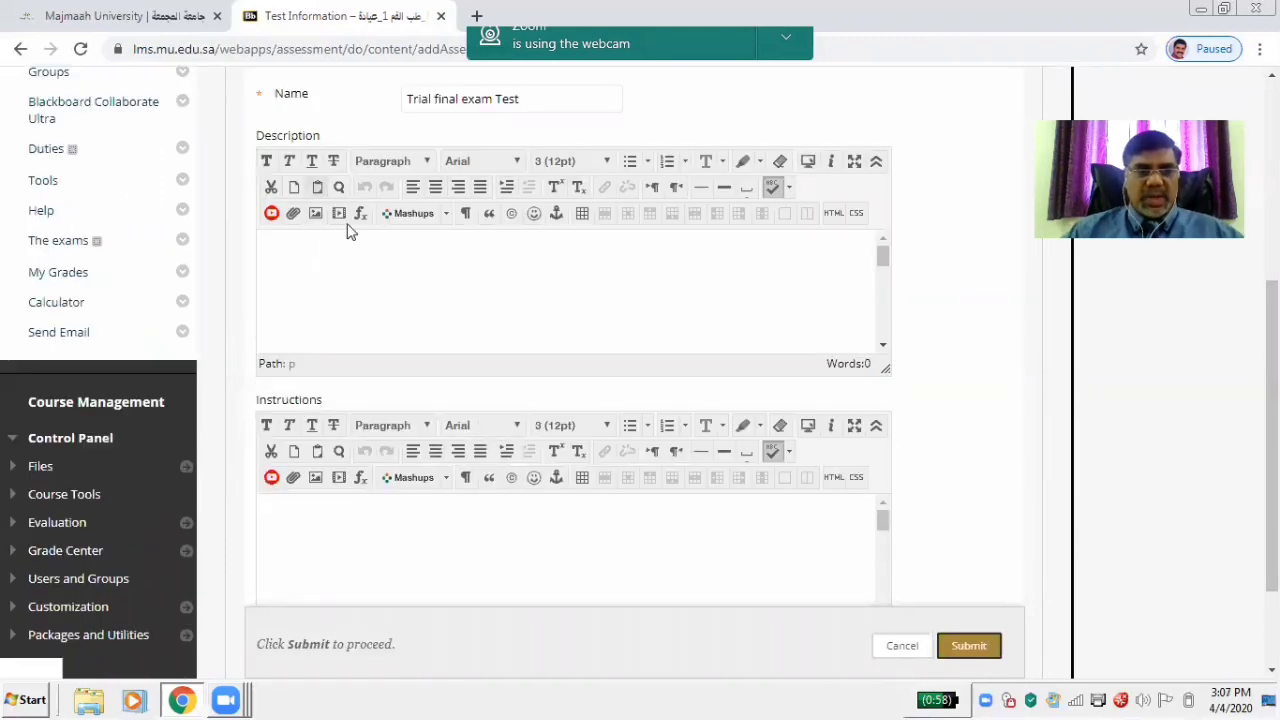
{"action": "left_click", "coordinate": [968, 646]}
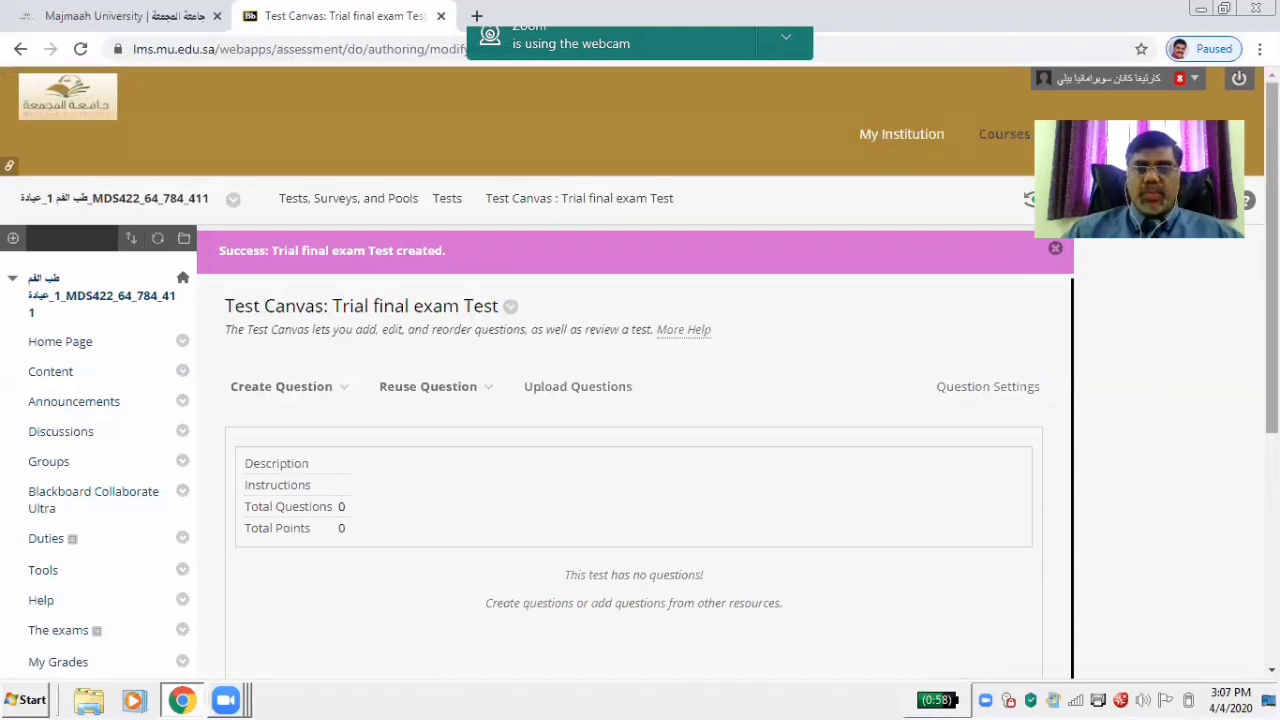
Add a Multiple Choice question to the Test Canvas
{"action": "scroll", "coordinate": [375, 552], "scroll_direction": "down", "scroll_amount": 3}
{"action": "scroll", "coordinate": [375, 552], "scroll_direction": "up", "scroll_amount": 2}
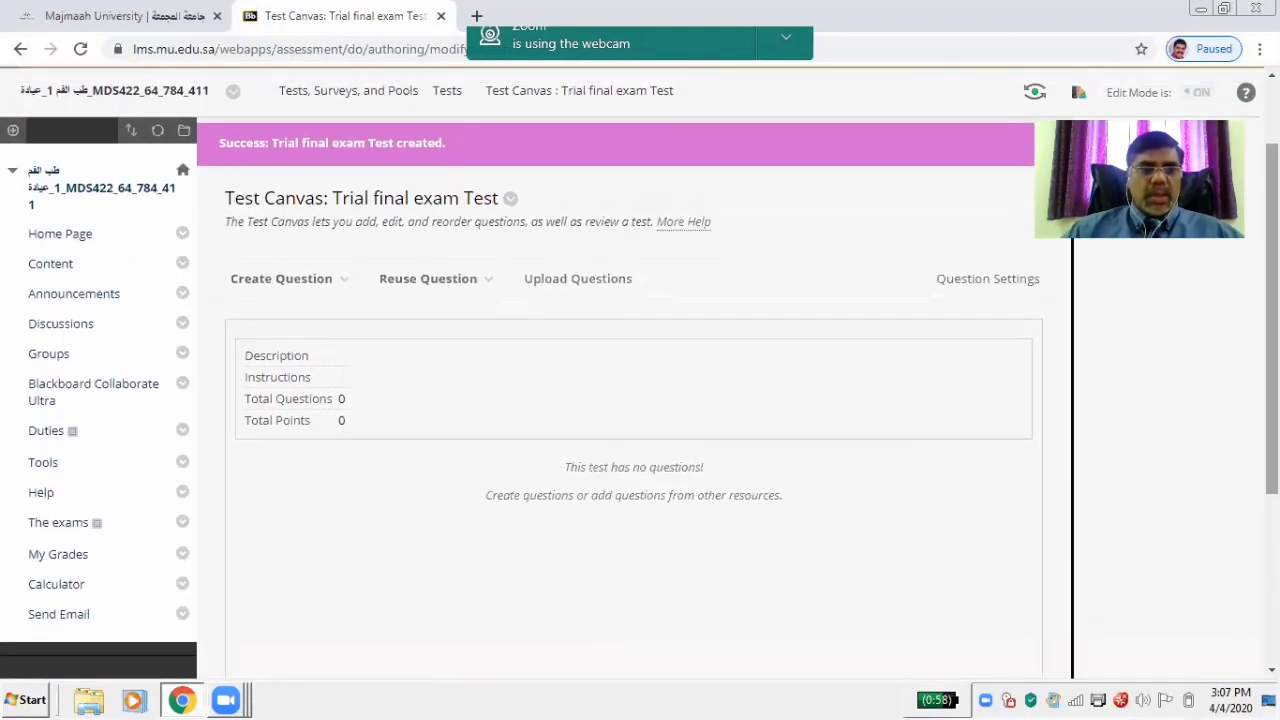
{"action": "left_click", "coordinate": [264, 284]}
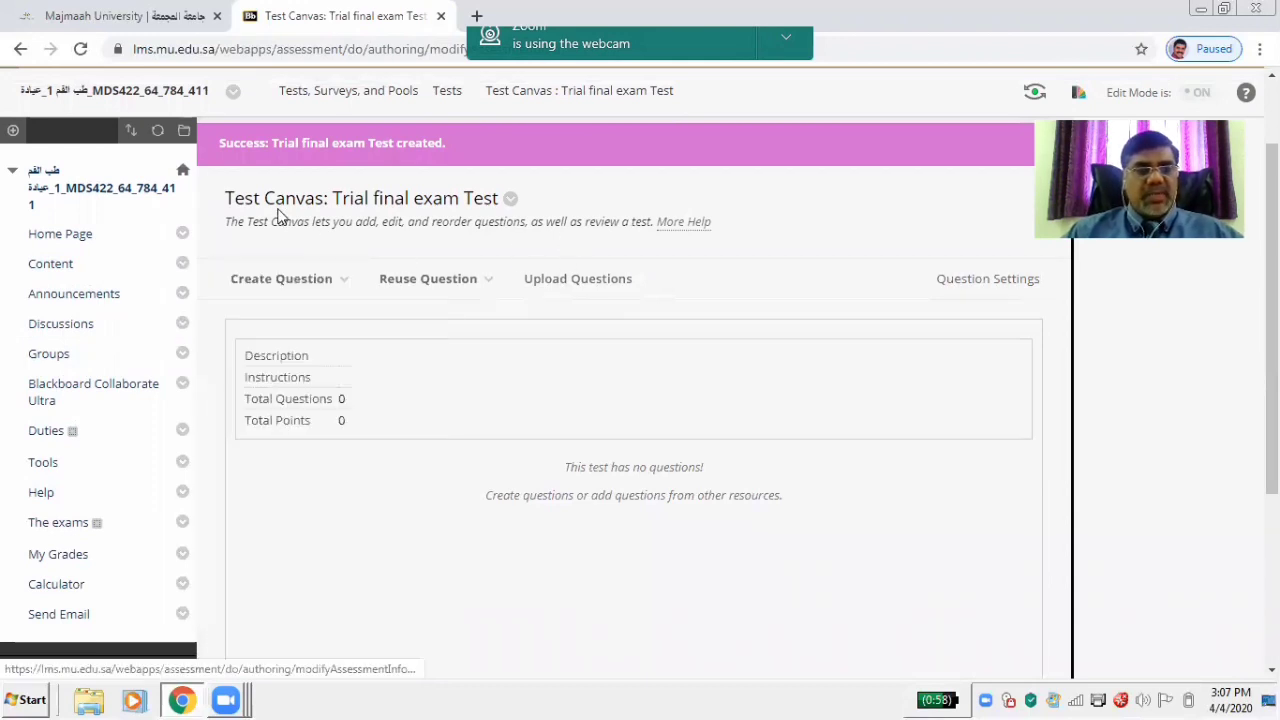
{"action": "left_click", "coordinate": [338, 280]}
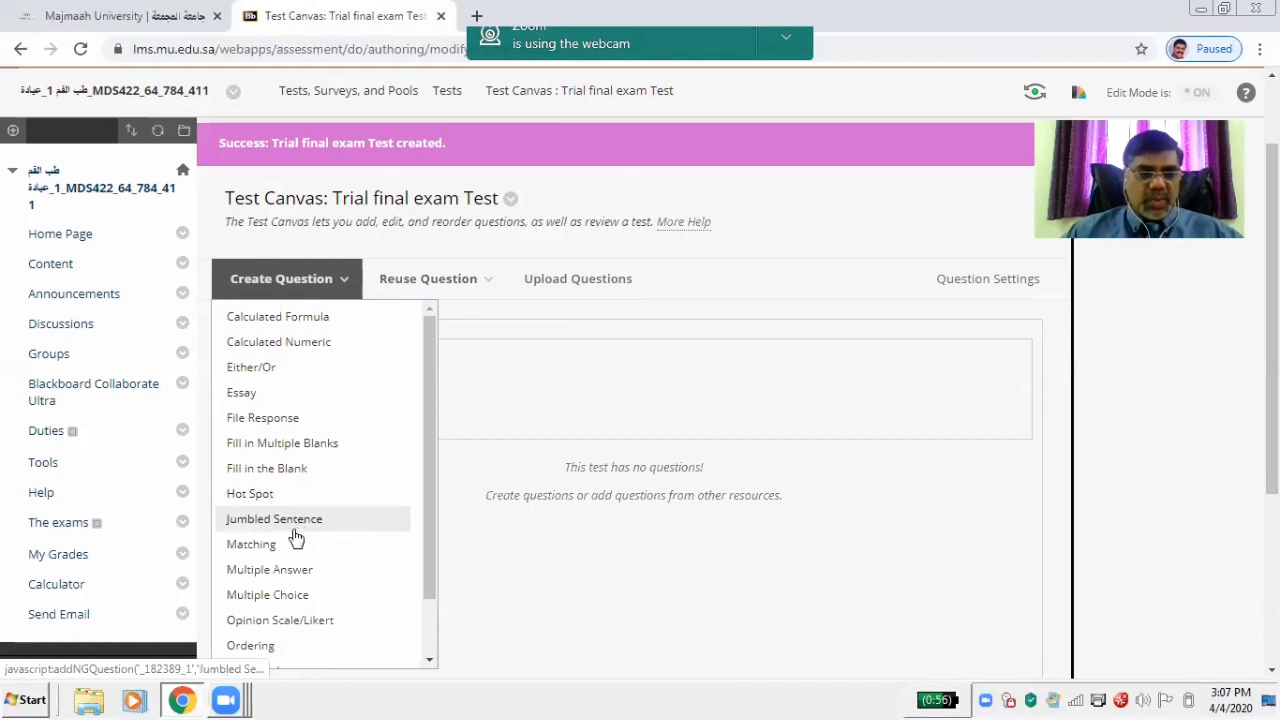
{"action": "left_click", "coordinate": [293, 598]}
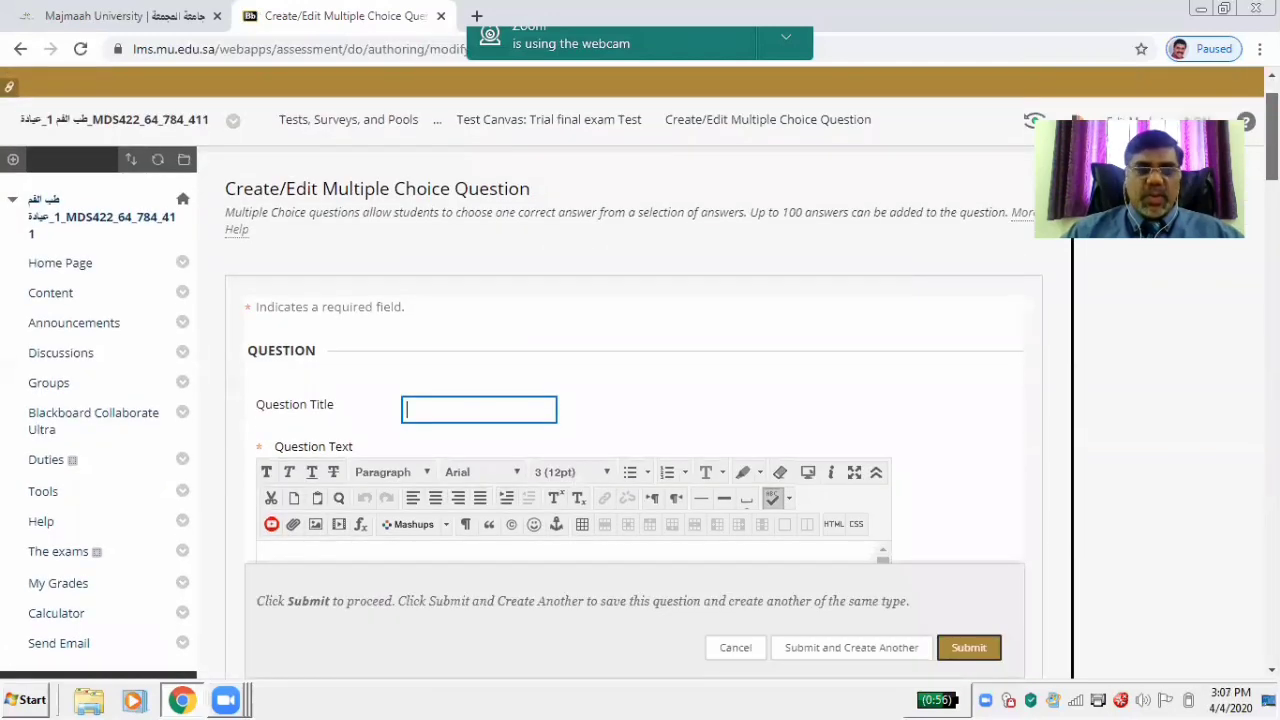
Title the question Q1 and place the cursor in the Question Text editor
{"action": "scroll", "coordinate": [640, 400], "scroll_direction": "down", "scroll_amount": 1}
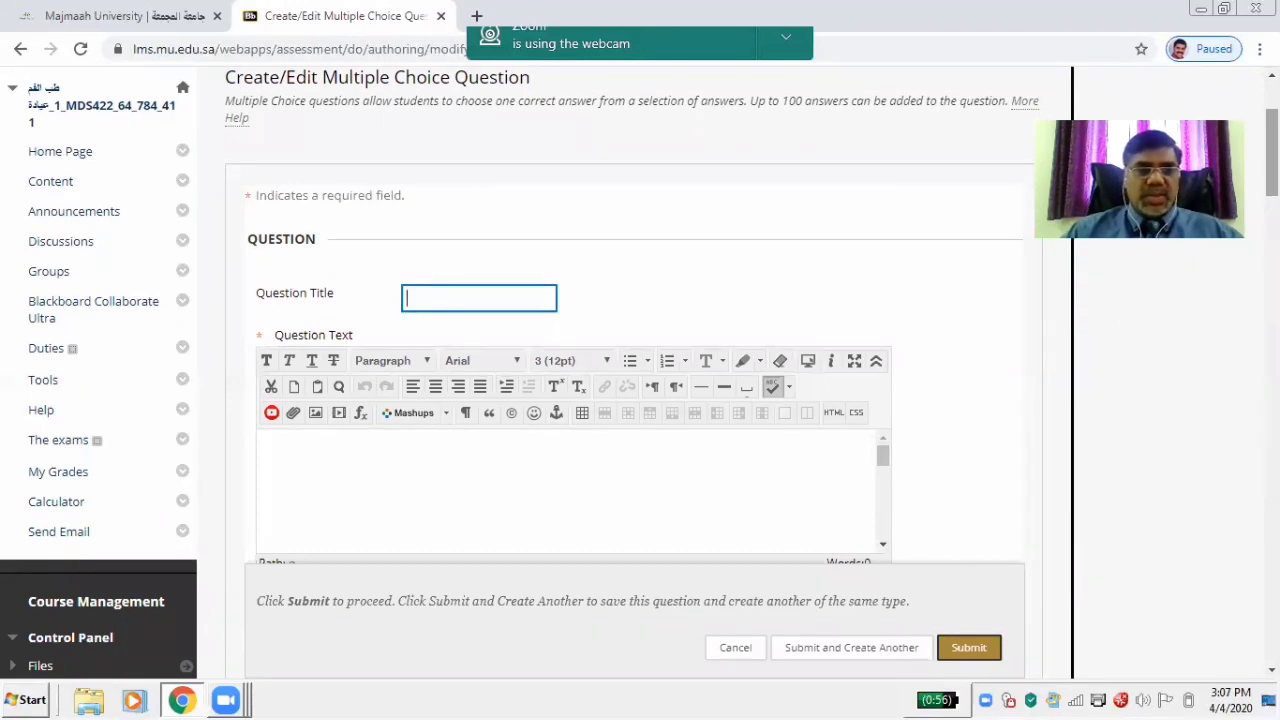
{"action": "left_click", "coordinate": [457, 298]}
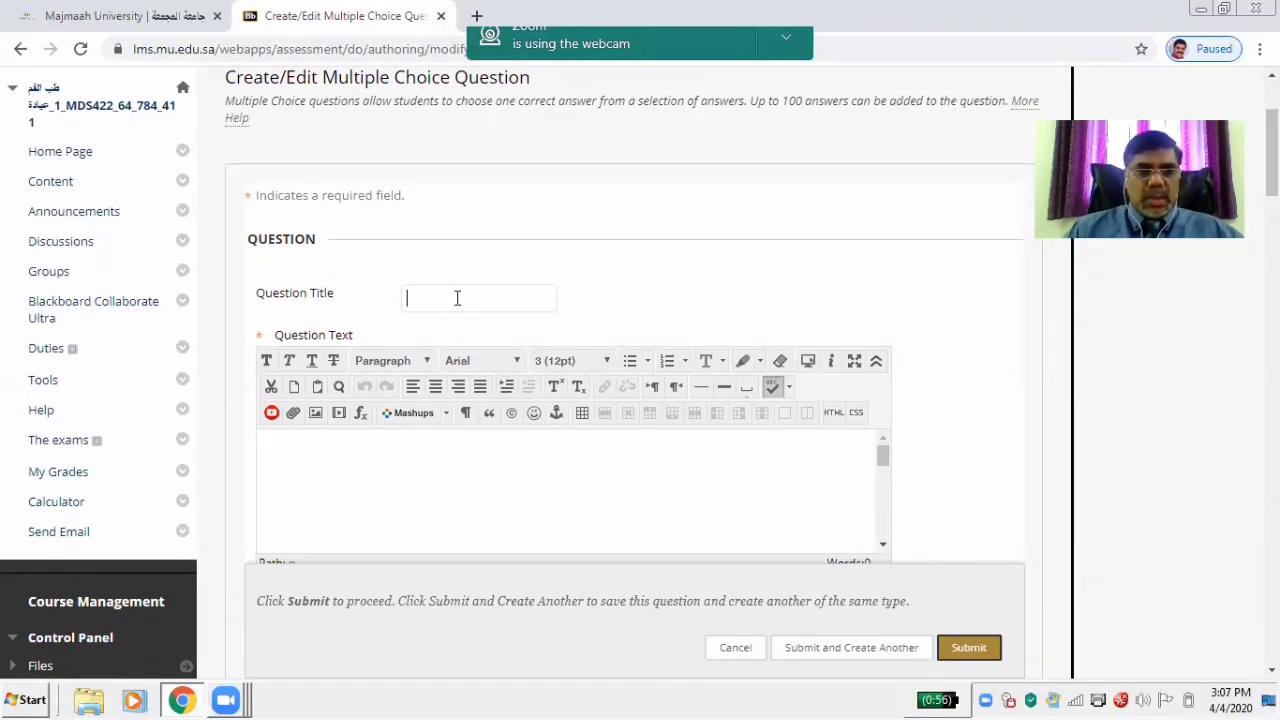
{"action": "type", "text": "Q1"}
{"action": "left_click", "coordinate": [435, 336]}
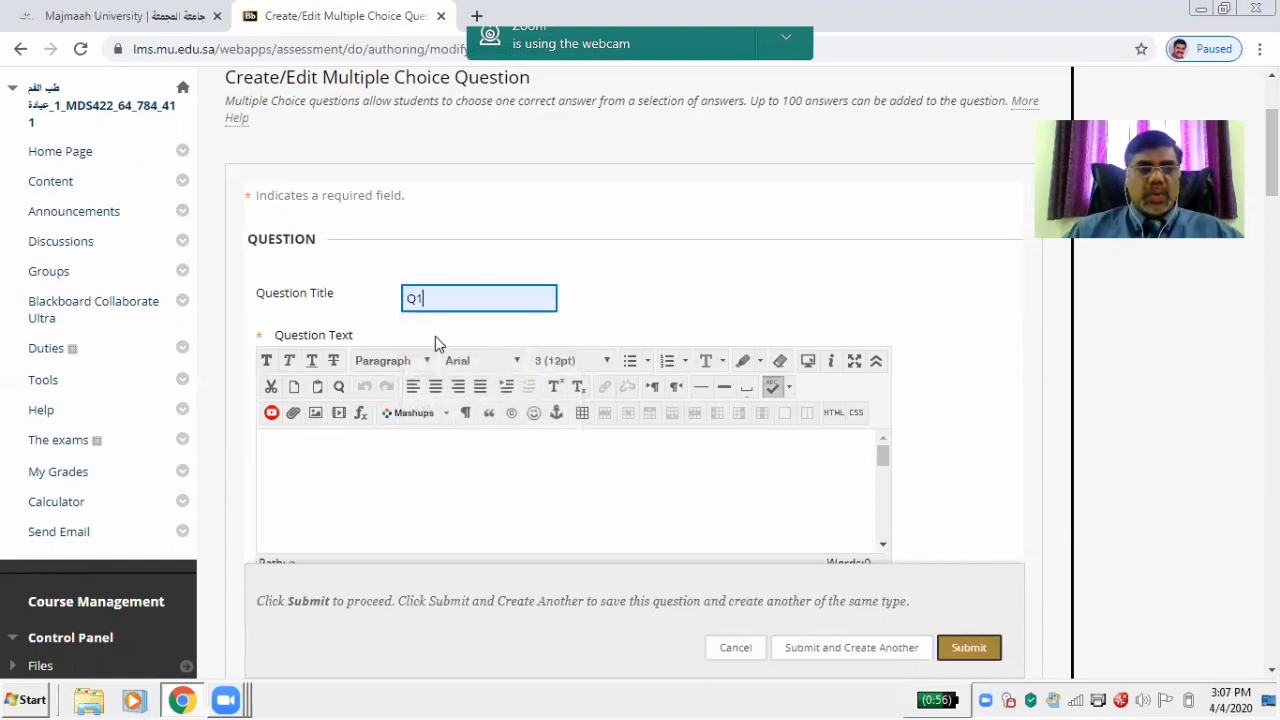
{"action": "left_click", "coordinate": [364, 462]}
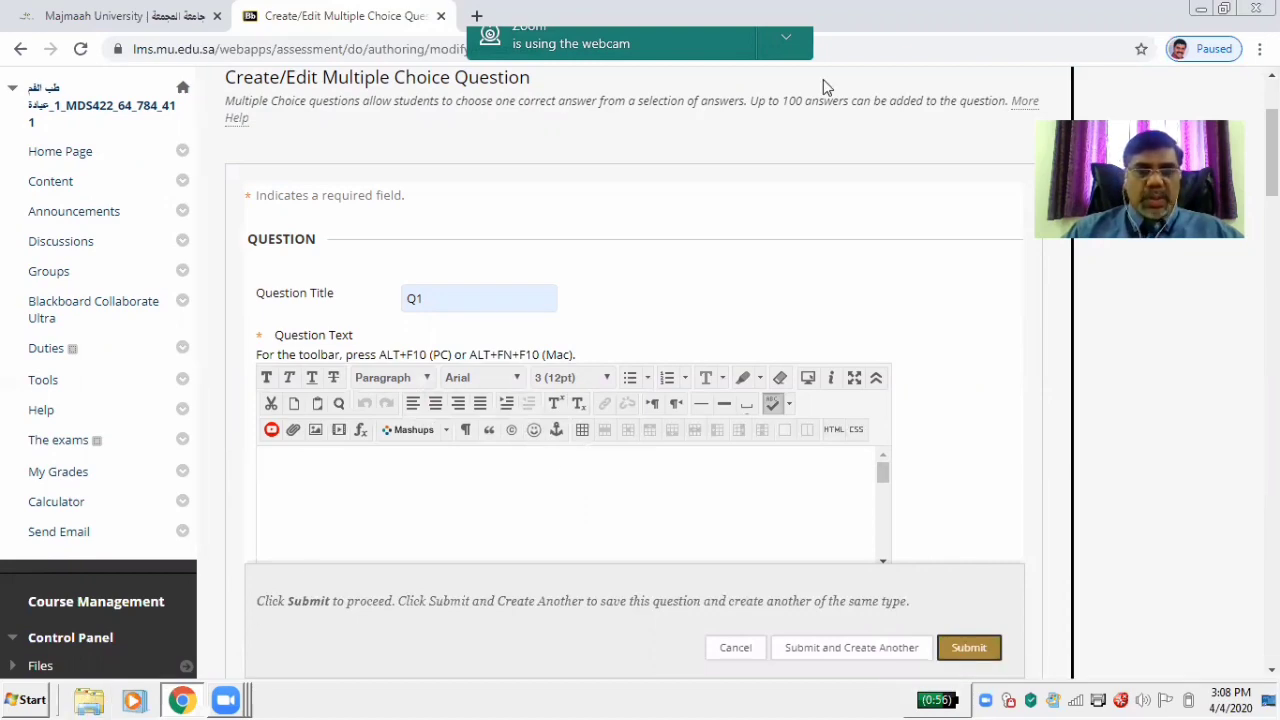
Open the MDS 422 folder and browse 2019-20 > theory exam > Final
{"action": "left_click", "coordinate": [1205, 8]}
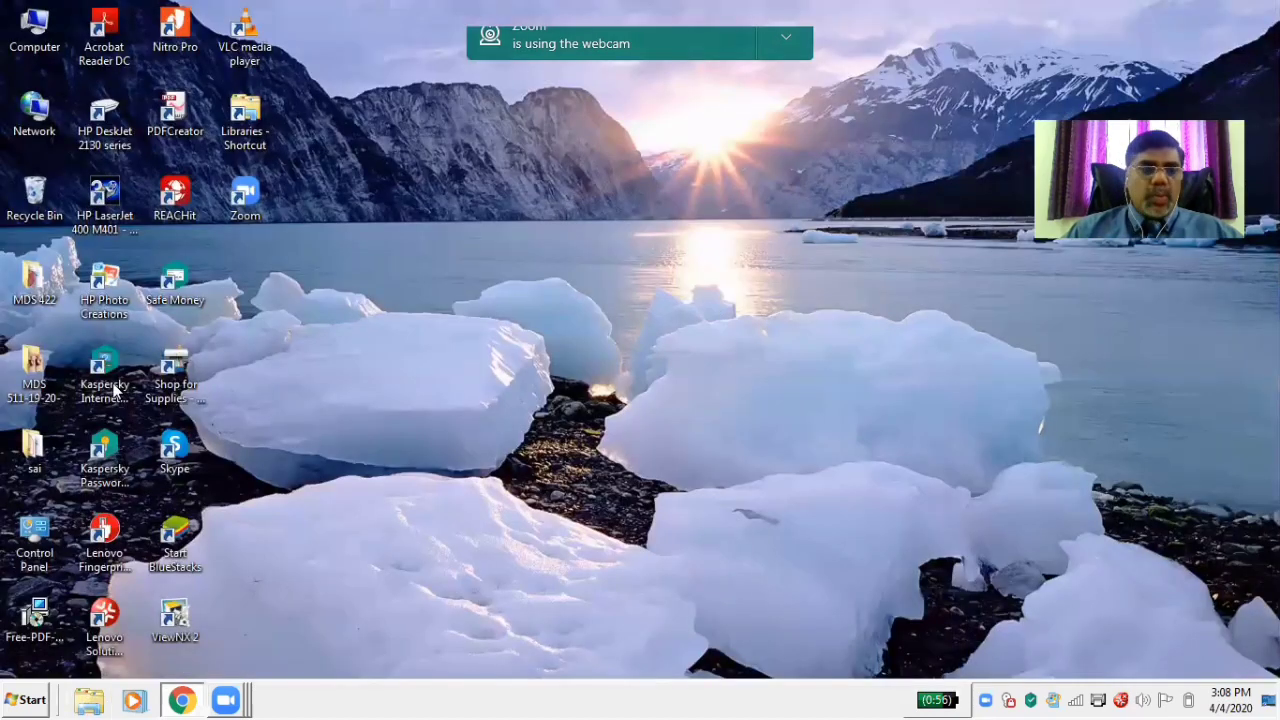
{"action": "double_click", "coordinate": [34, 282]}
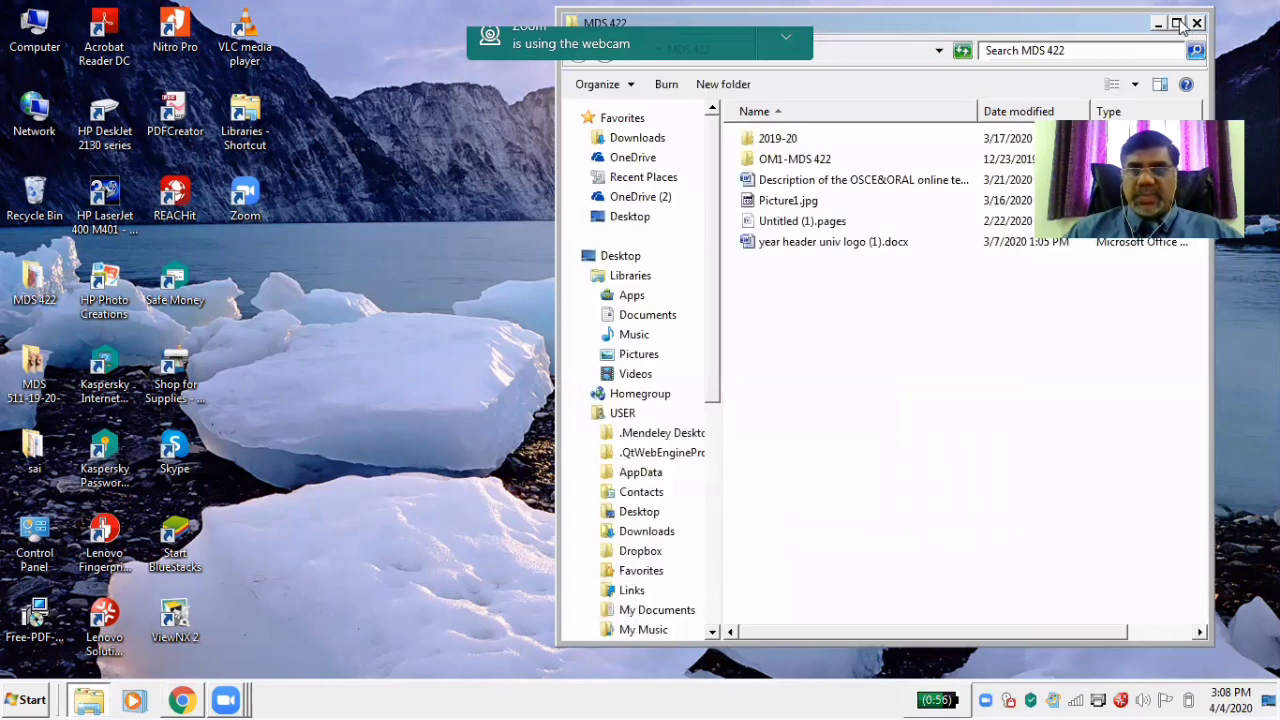
{"action": "left_click", "coordinate": [1177, 23]}
{"action": "double_click", "coordinate": [215, 128]}
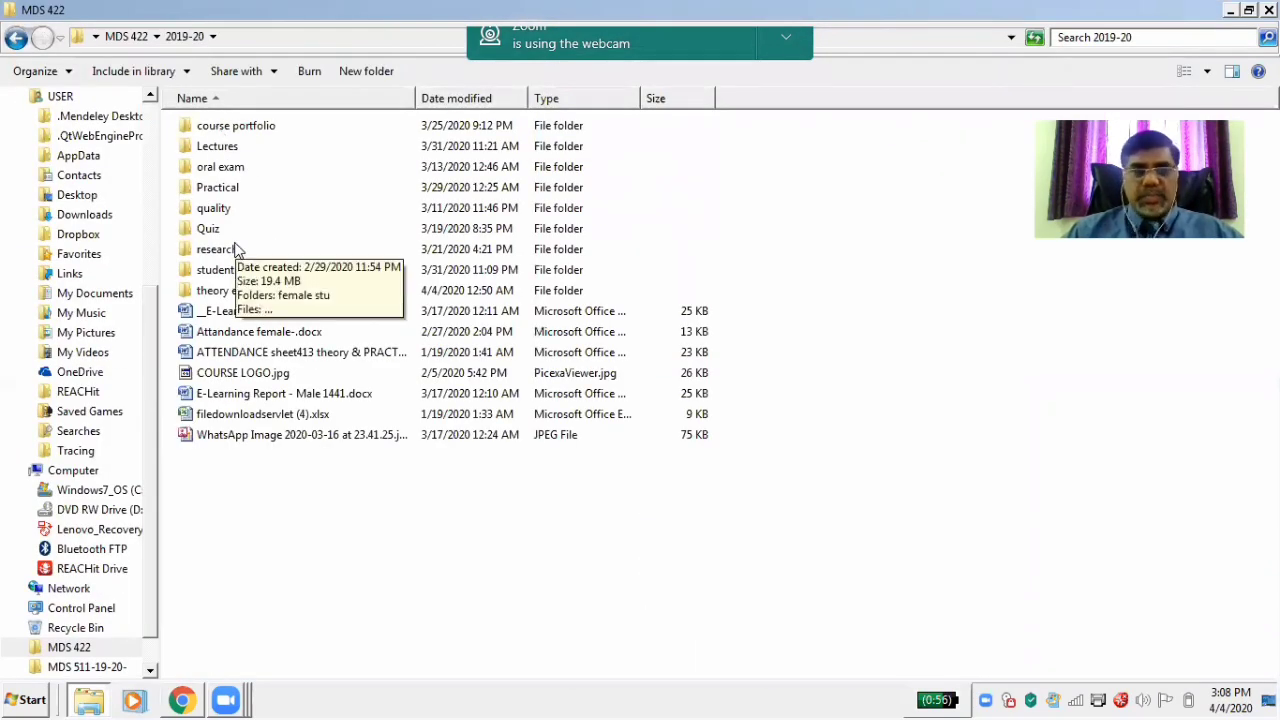
{"action": "double_click", "coordinate": [226, 291]}
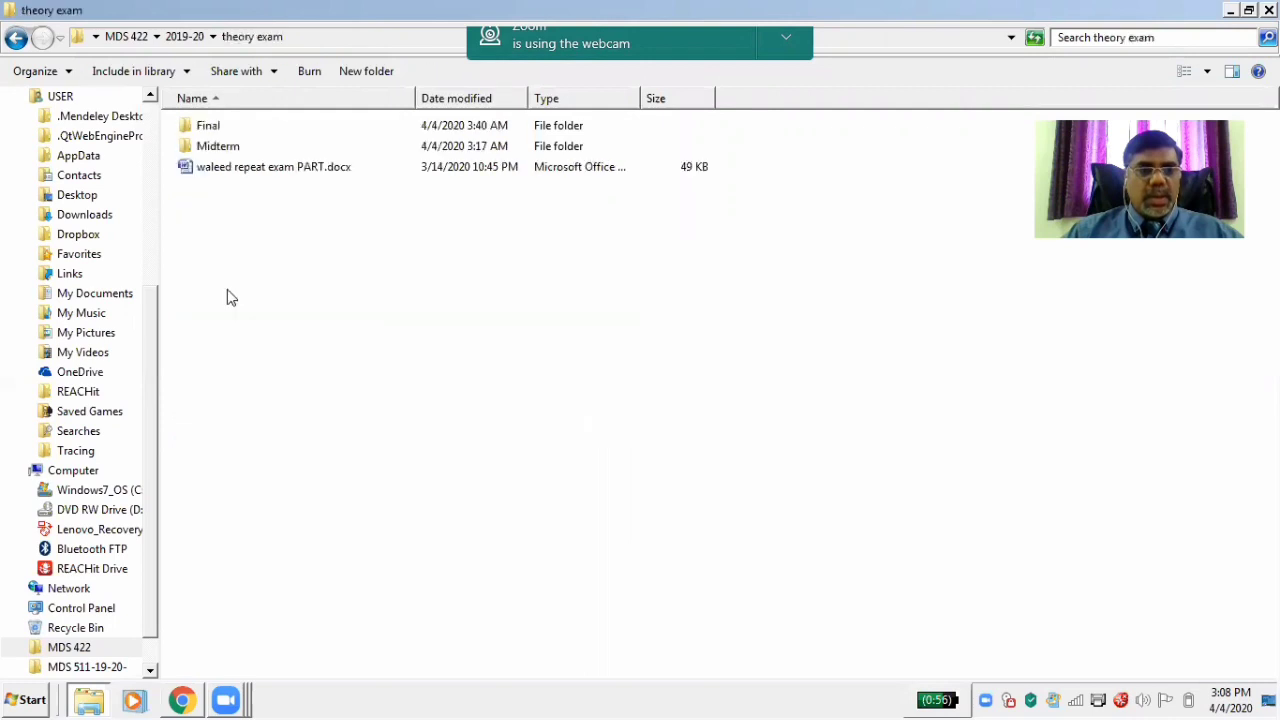
{"action": "double_click", "coordinate": [211, 128]}
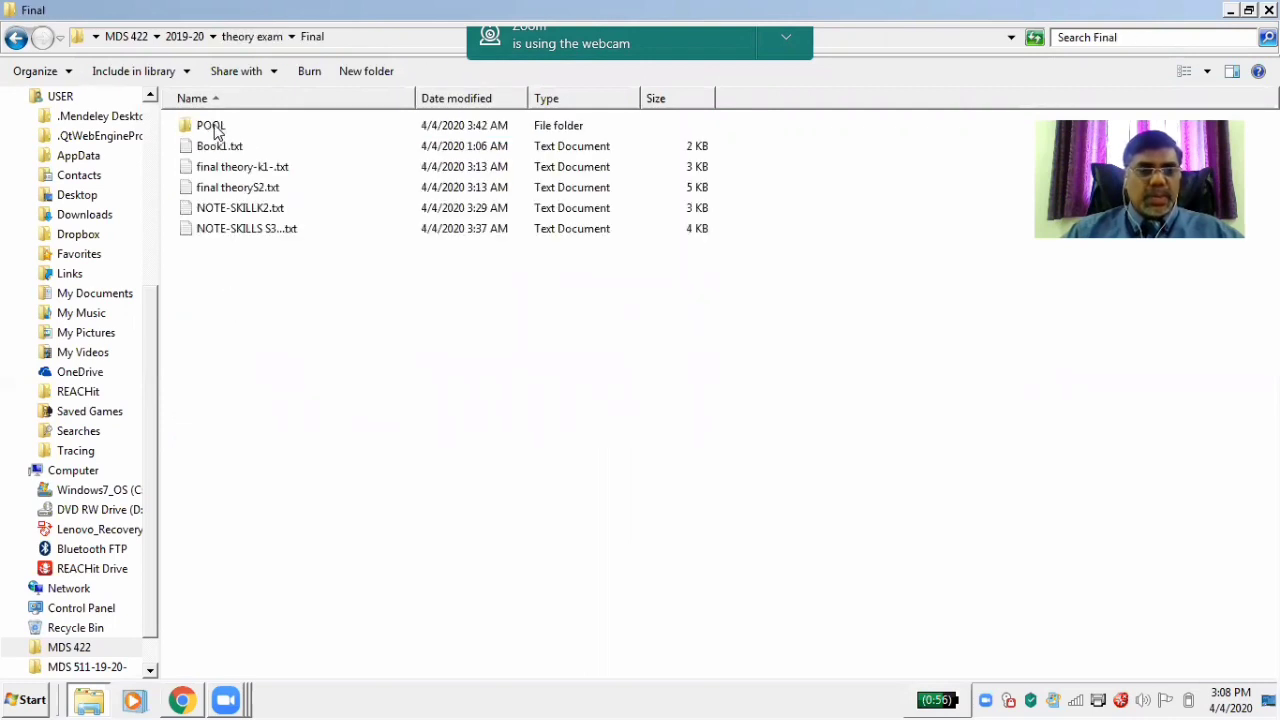
Return to MDS 422 and open OM1-MDS 422 > final theory > For Print-QP.docx
{"action": "left_click", "coordinate": [16, 37]}
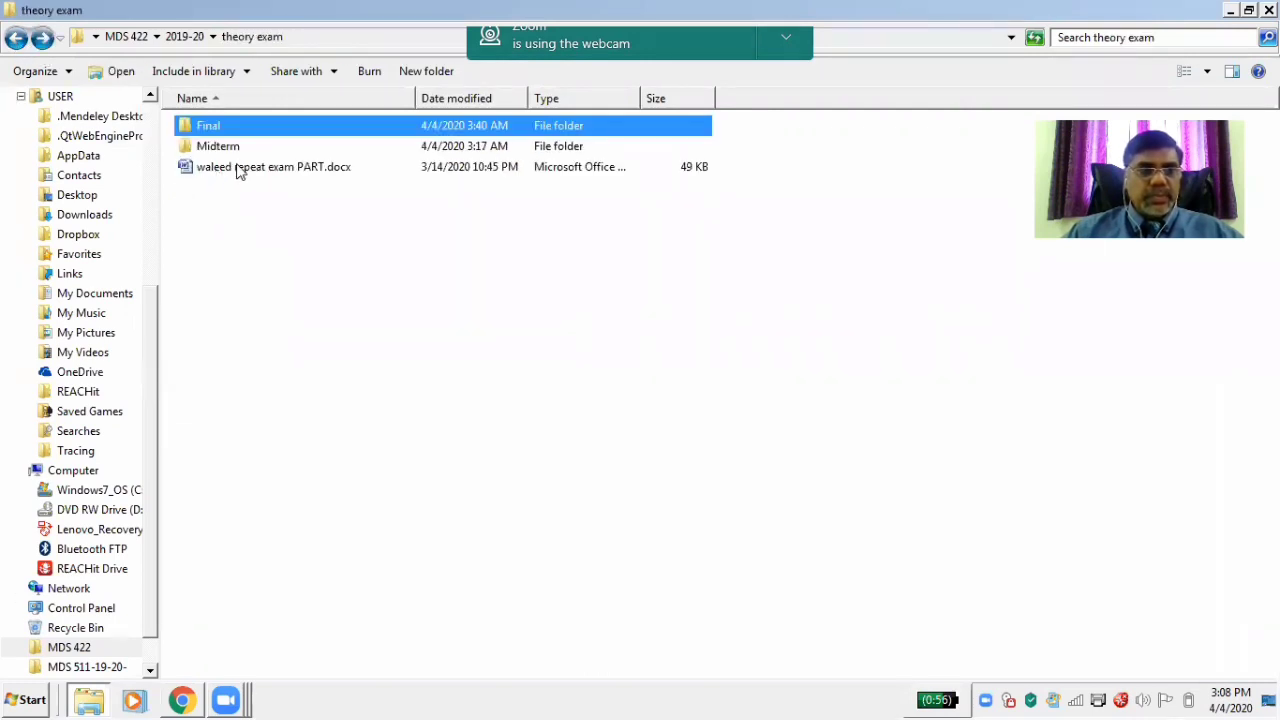
{"action": "left_click", "coordinate": [16, 37]}
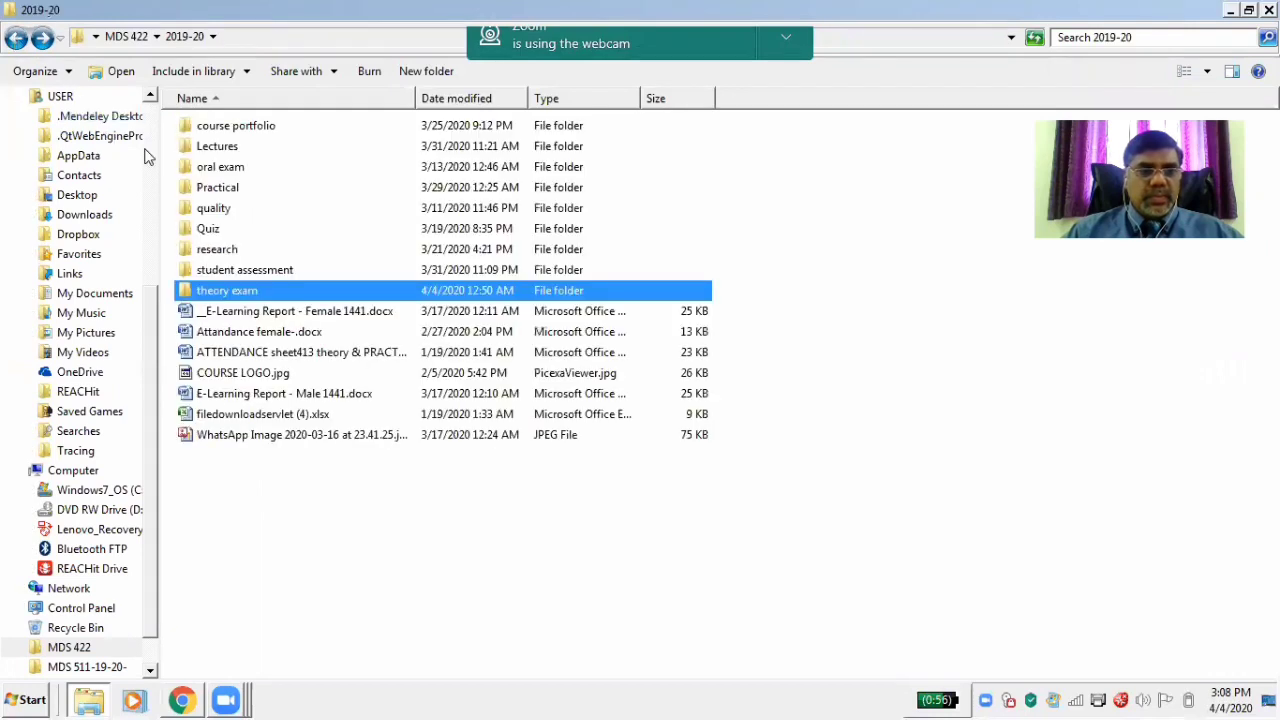
{"action": "left_click", "coordinate": [16, 37]}
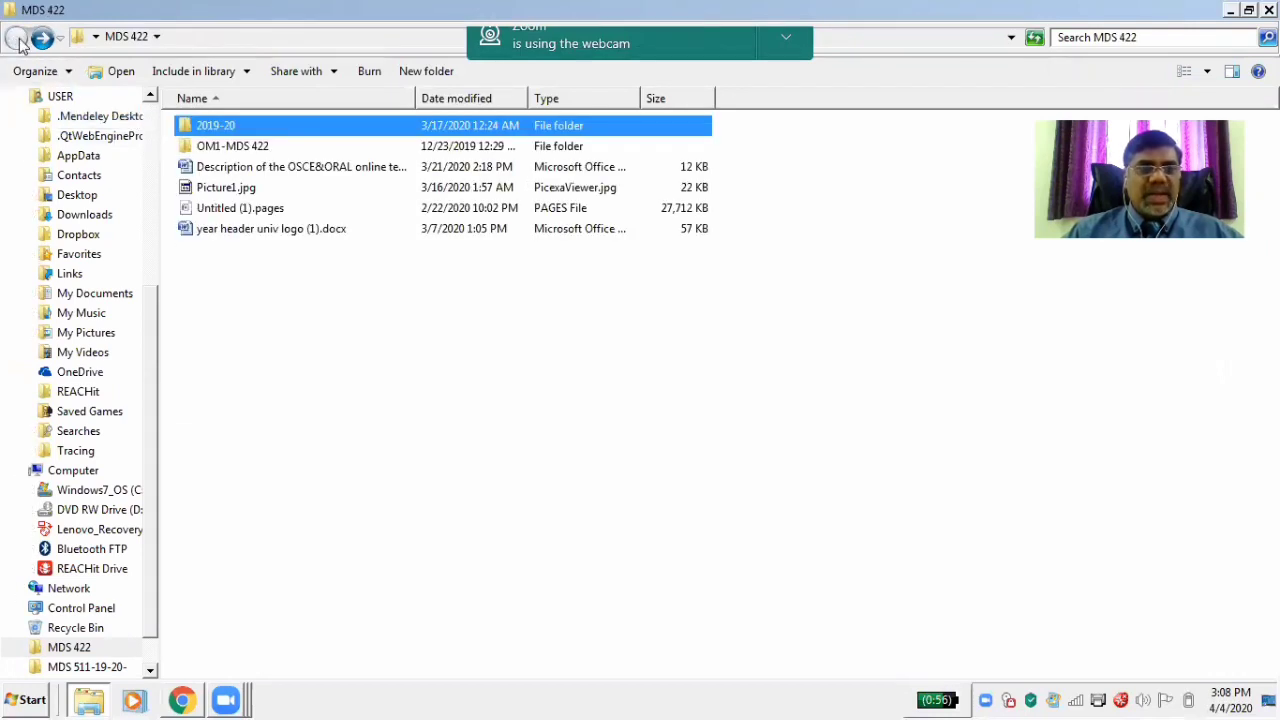
{"action": "double_click", "coordinate": [232, 146]}
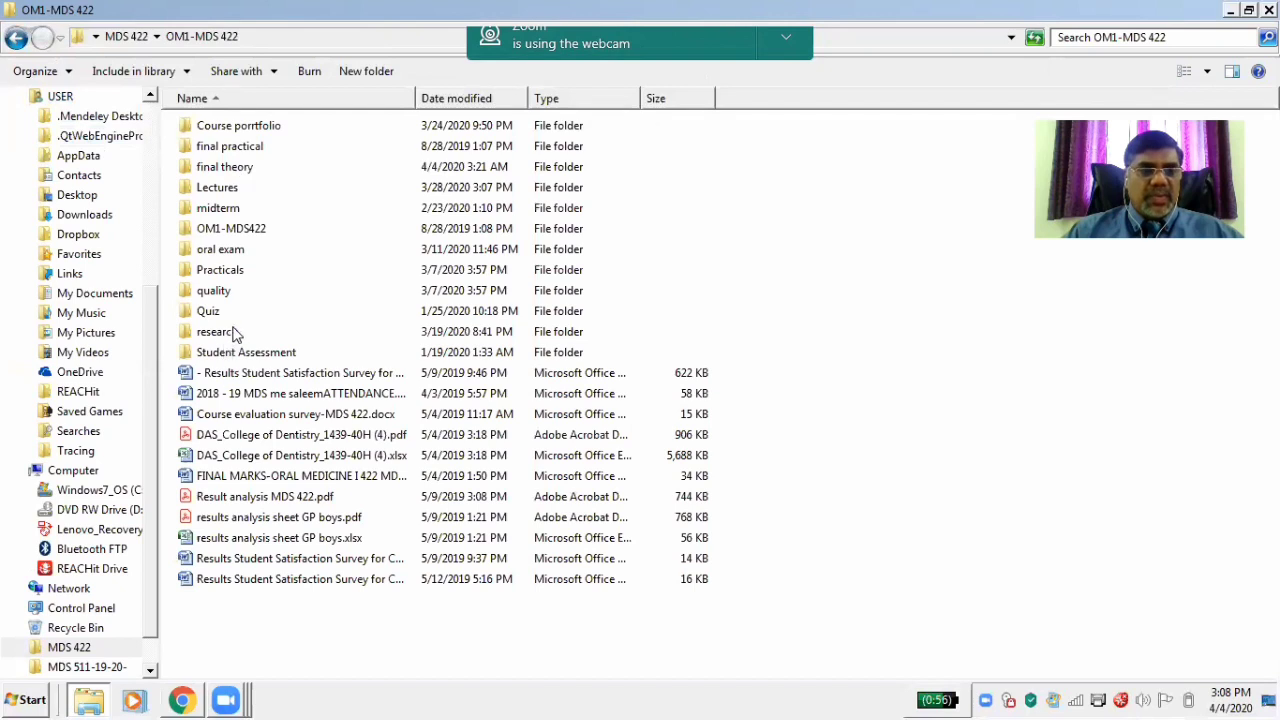
{"action": "double_click", "coordinate": [230, 167]}
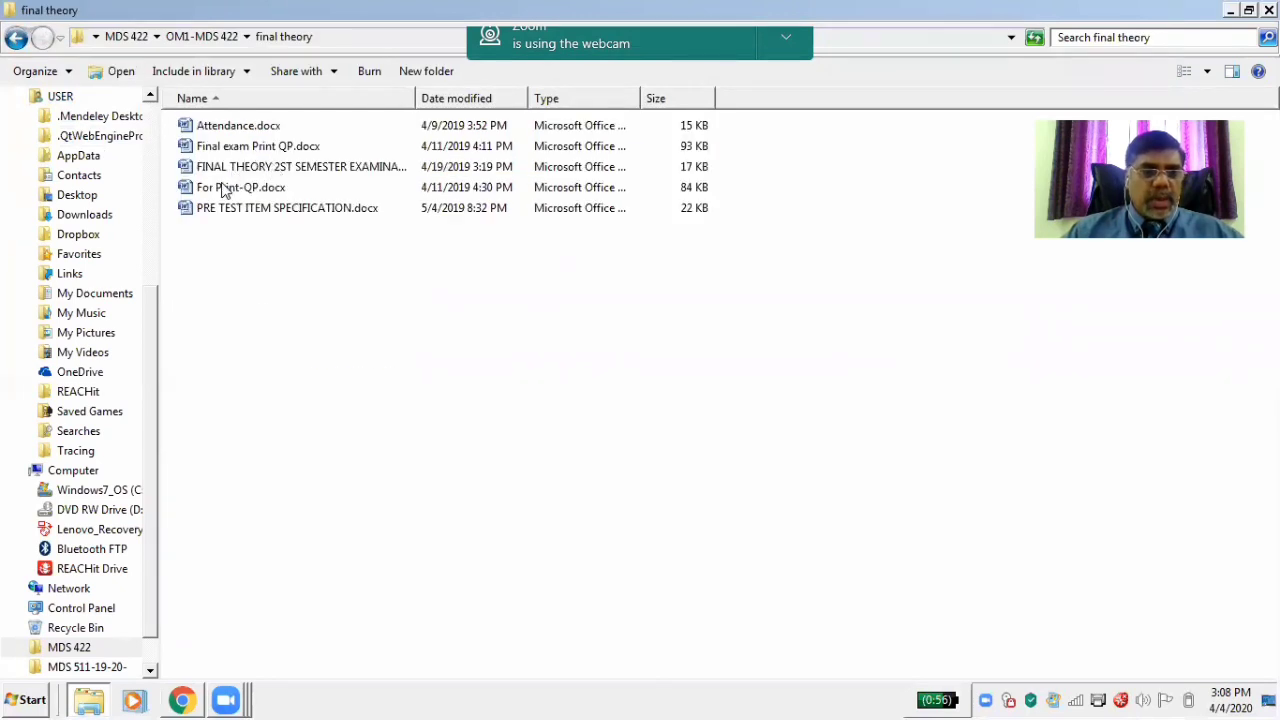
{"action": "double_click", "coordinate": [225, 186]}
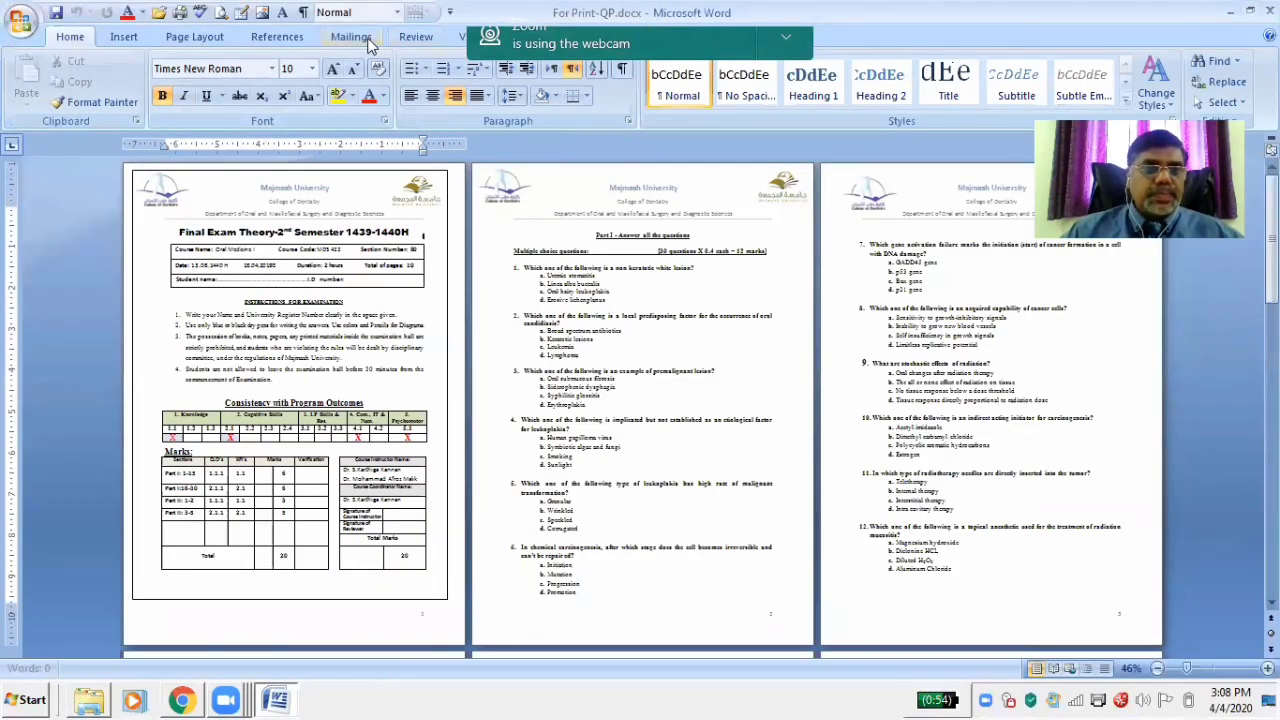
Zoom the document to 100% and select Part I question 1 with its four options
{"action": "left_click", "coordinate": [461, 38]}
{"action": "left_click", "coordinate": [489, 84]}
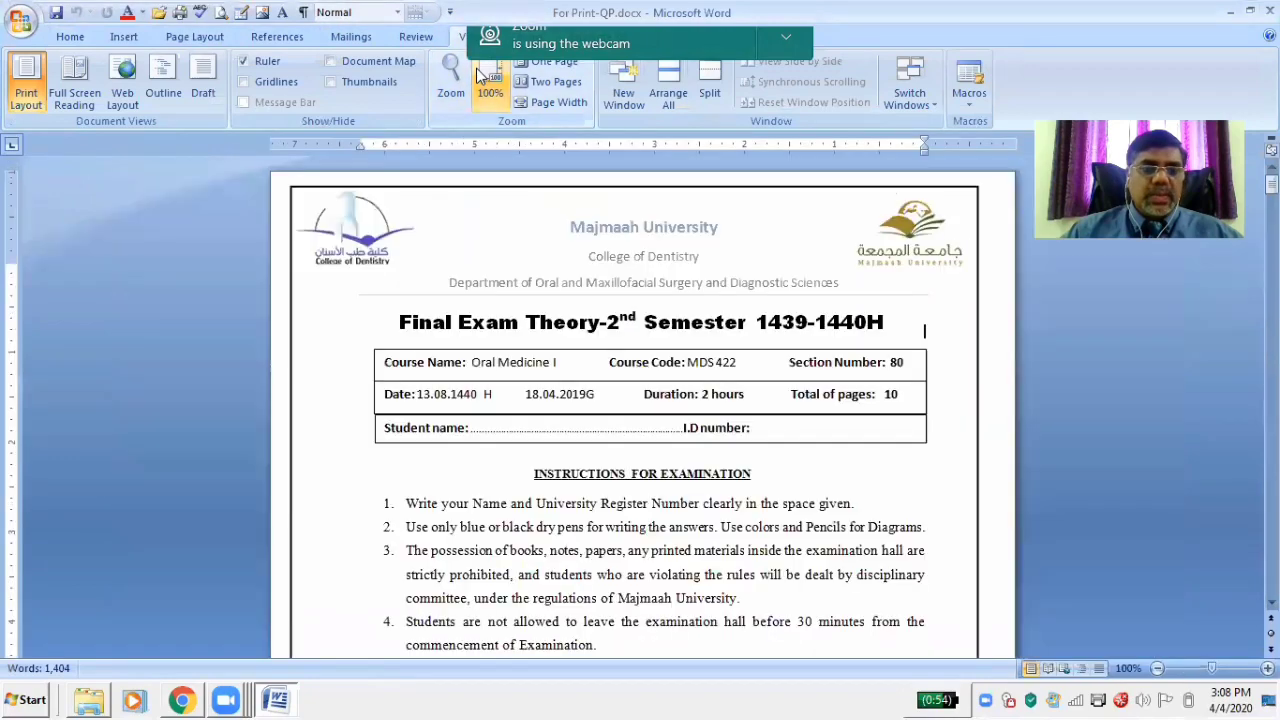
{"action": "scroll", "coordinate": [924, 330], "scroll_direction": "down", "scroll_amount": 20}
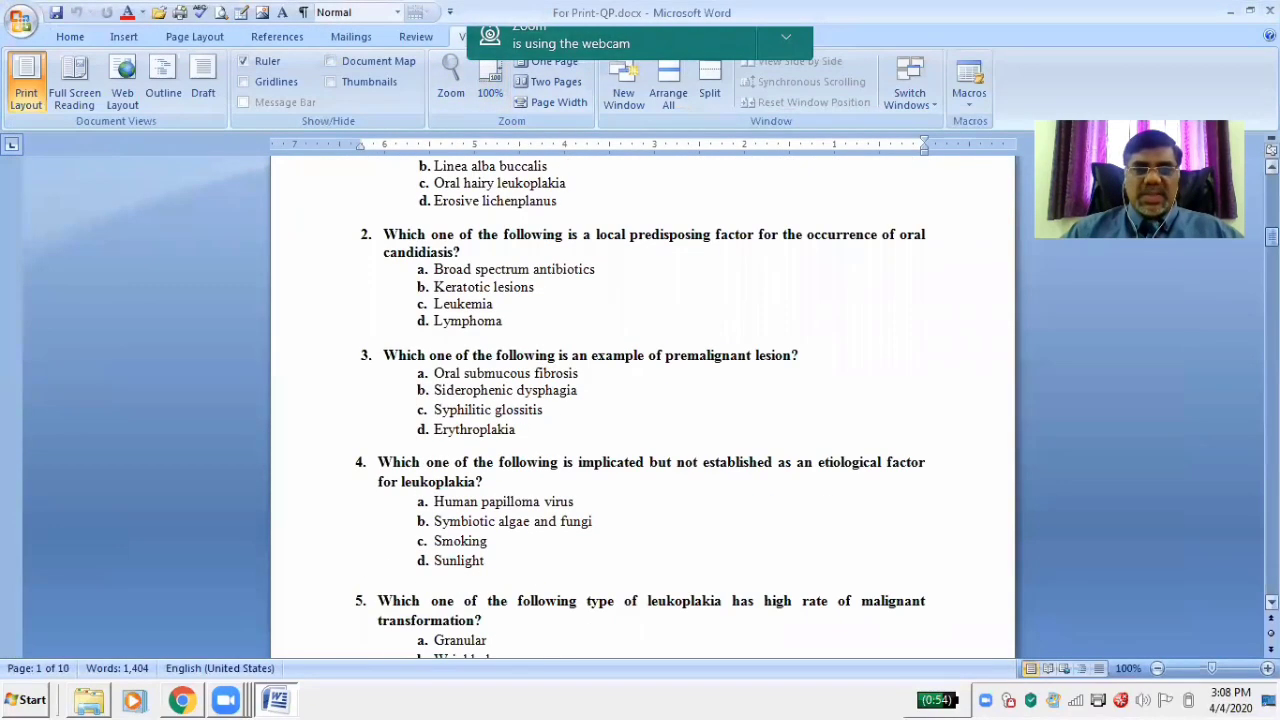
{"action": "scroll", "coordinate": [924, 330], "scroll_direction": "up", "scroll_amount": 1}
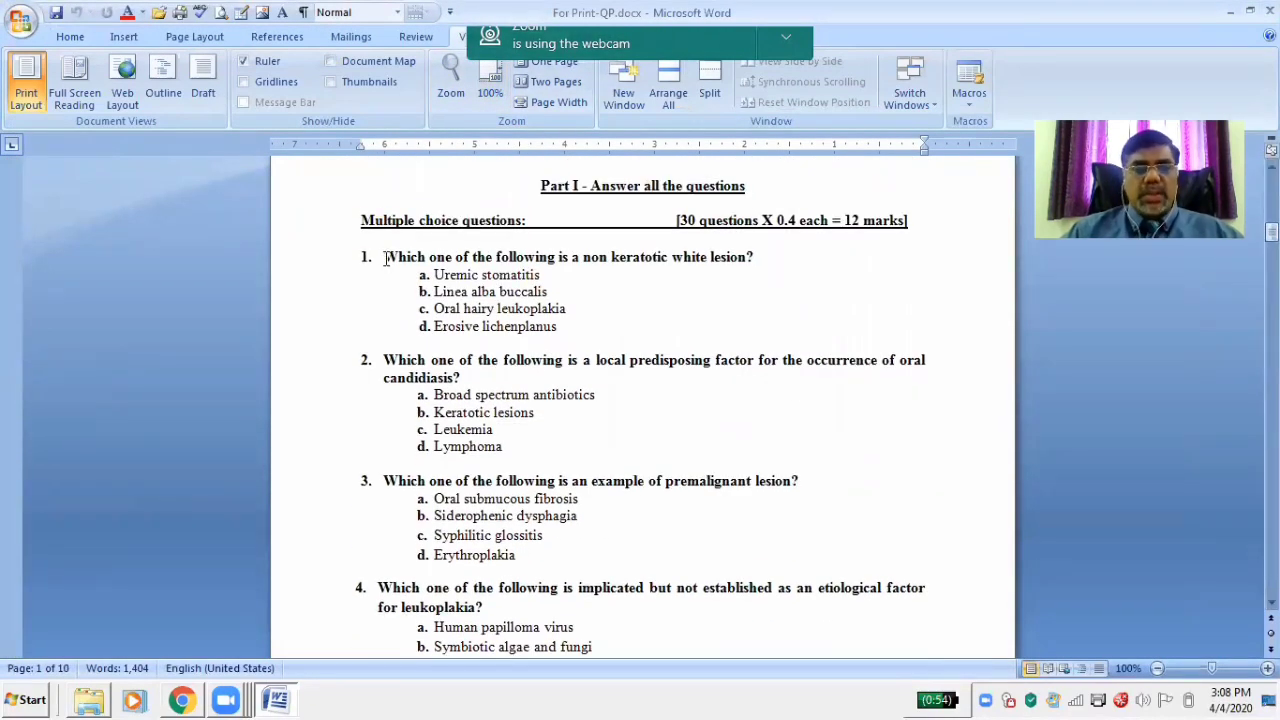
{"action": "left_click_drag", "start_coordinate": [383, 258], "coordinate": [521, 325]}
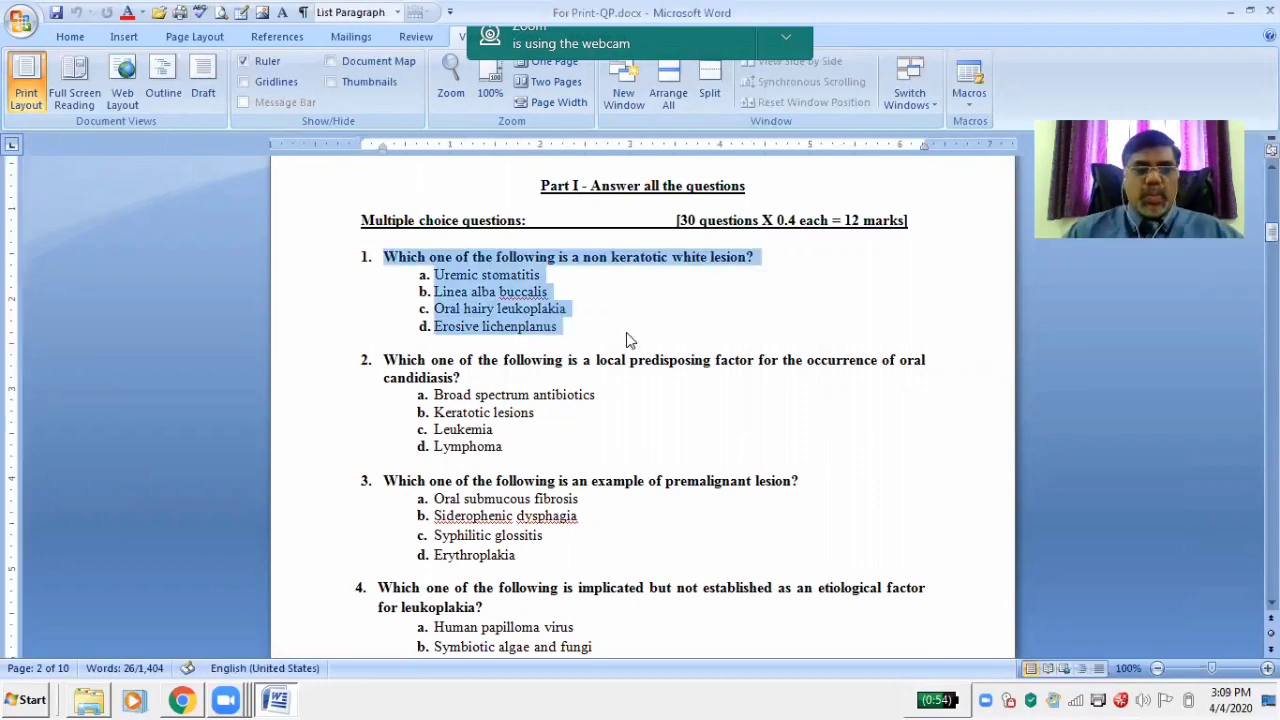
Back in Blackboard, paste the copied question into Q1's Question Text
{"action": "left_click", "coordinate": [182, 700]}
{"action": "left_click", "coordinate": [182, 700]}
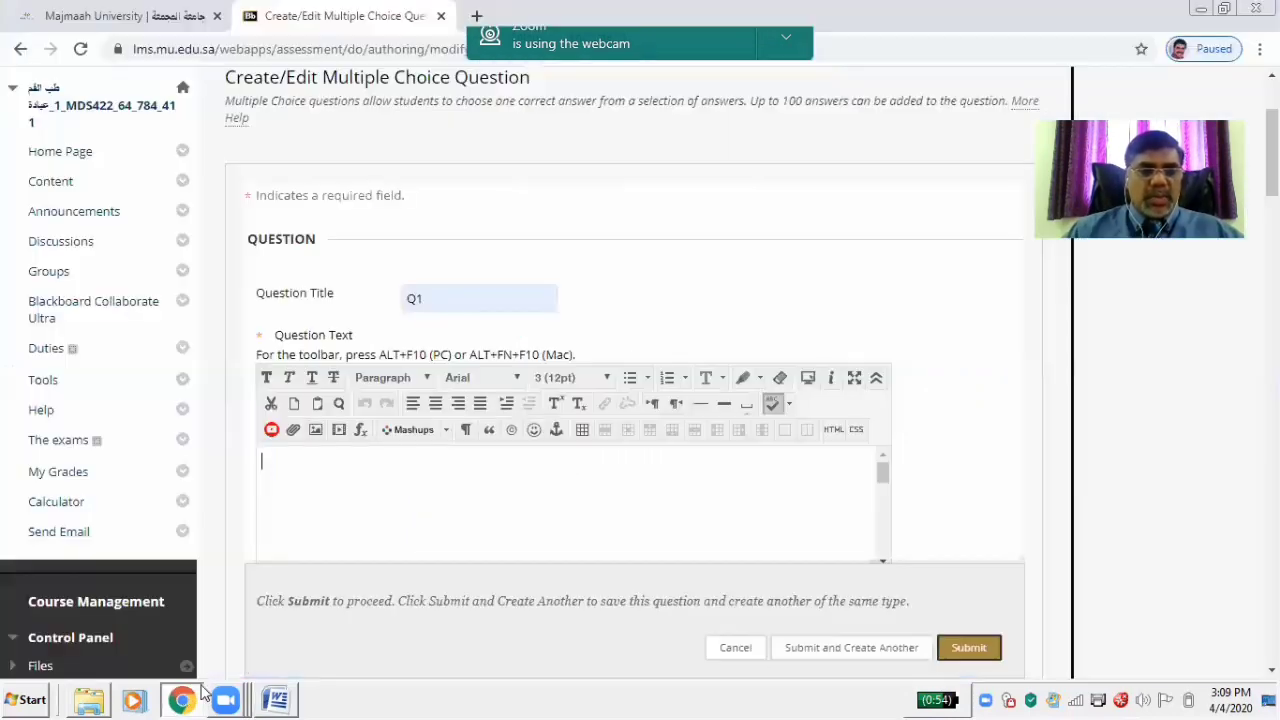
{"action": "left_click", "coordinate": [390, 504]}
{"action": "type", "text": "1. Which one of the following is a non keratotic white lesion? a. Uremic stomatitis b. Linea alba buccalis c. Oral hairy leukoplakia d. Erosive lichenplanus"}
Remove the '1.' numbering and options a–d, leaving only the question wording
{"action": "left_click", "coordinate": [280, 459]}
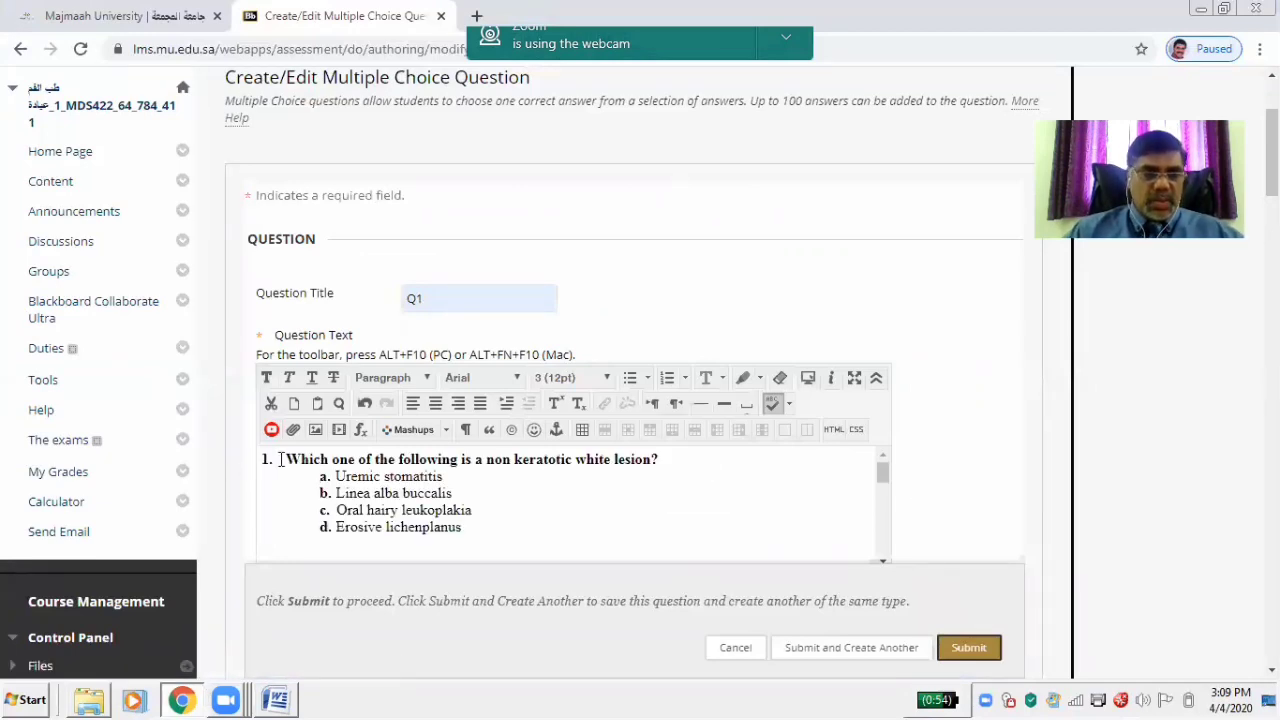
{"action": "key", "text": "BackSpace"}
{"action": "key", "text": "BackSpace"}
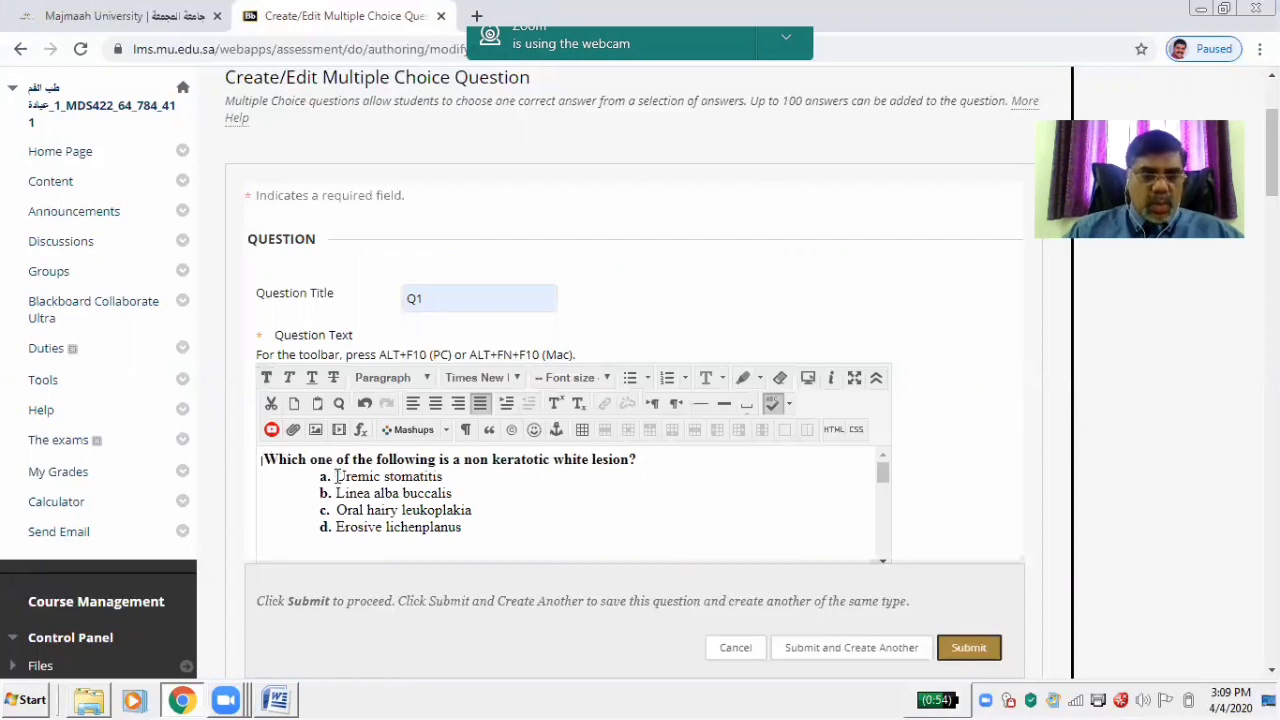
{"action": "left_click_drag", "start_coordinate": [337, 477], "coordinate": [466, 531]}
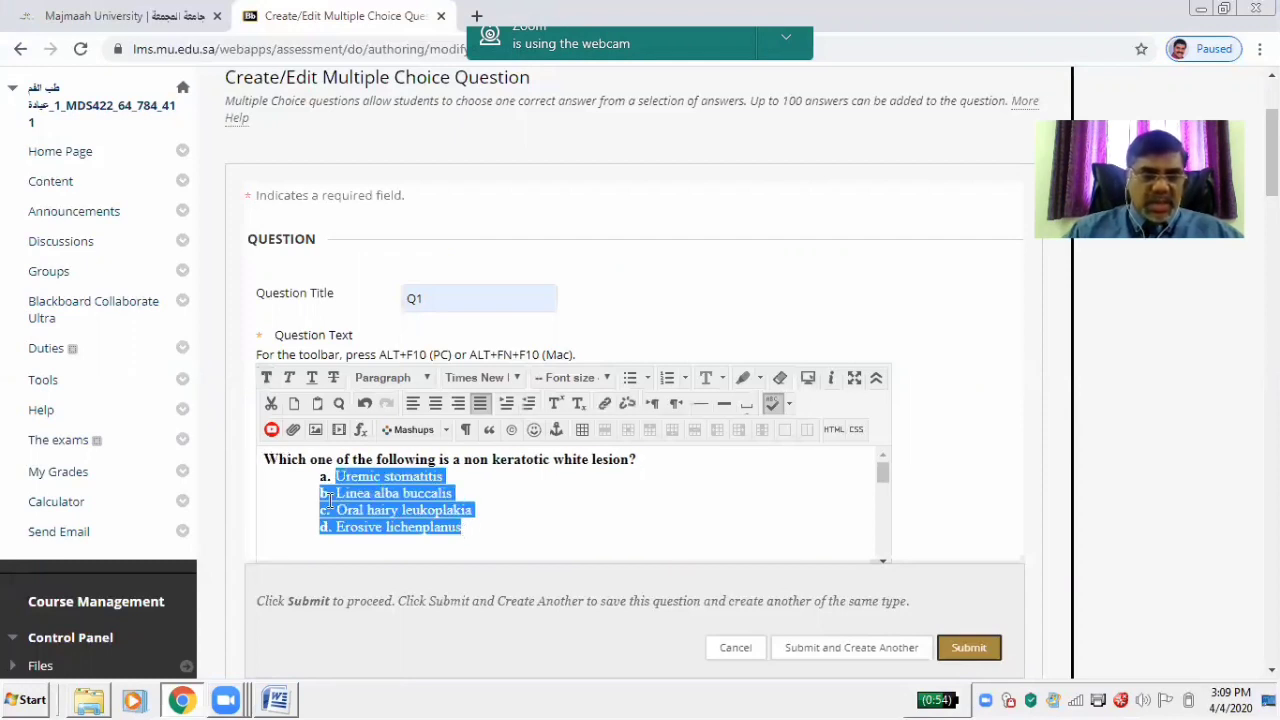
{"action": "mouse_move", "coordinate": [318, 477]}
{"action": "left_mouse_down"}
{"action": "mouse_move", "coordinate": [448, 508]}
{"action": "mouse_move", "coordinate": [457, 529]}
{"action": "left_mouse_up"}
{"action": "key", "text": "ctrl+c"}
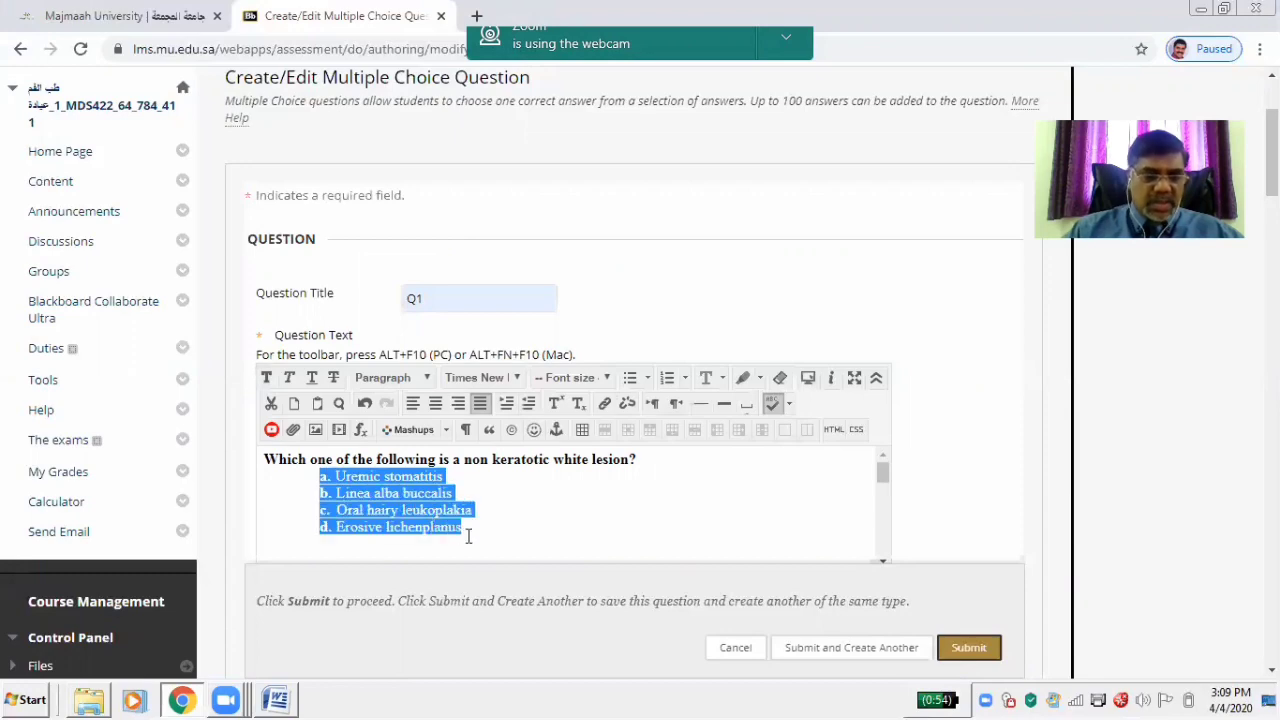
{"action": "key", "text": "Delete"}
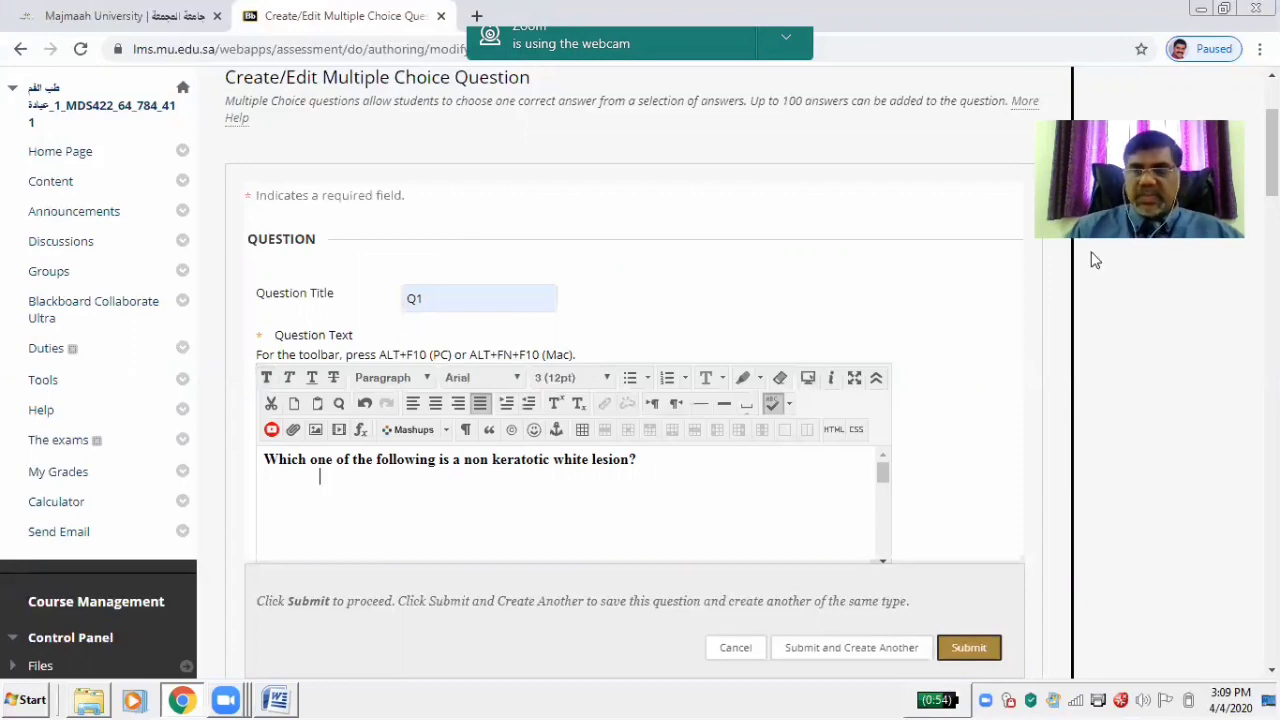
{"action": "scroll", "coordinate": [1095, 260], "scroll_direction": "down", "scroll_amount": 3}
Paste the options into Answer 1 and delete b–d, leaving 'a. Uremic stomatitis'
{"action": "scroll", "coordinate": [1095, 260], "scroll_direction": "up", "scroll_amount": 2}
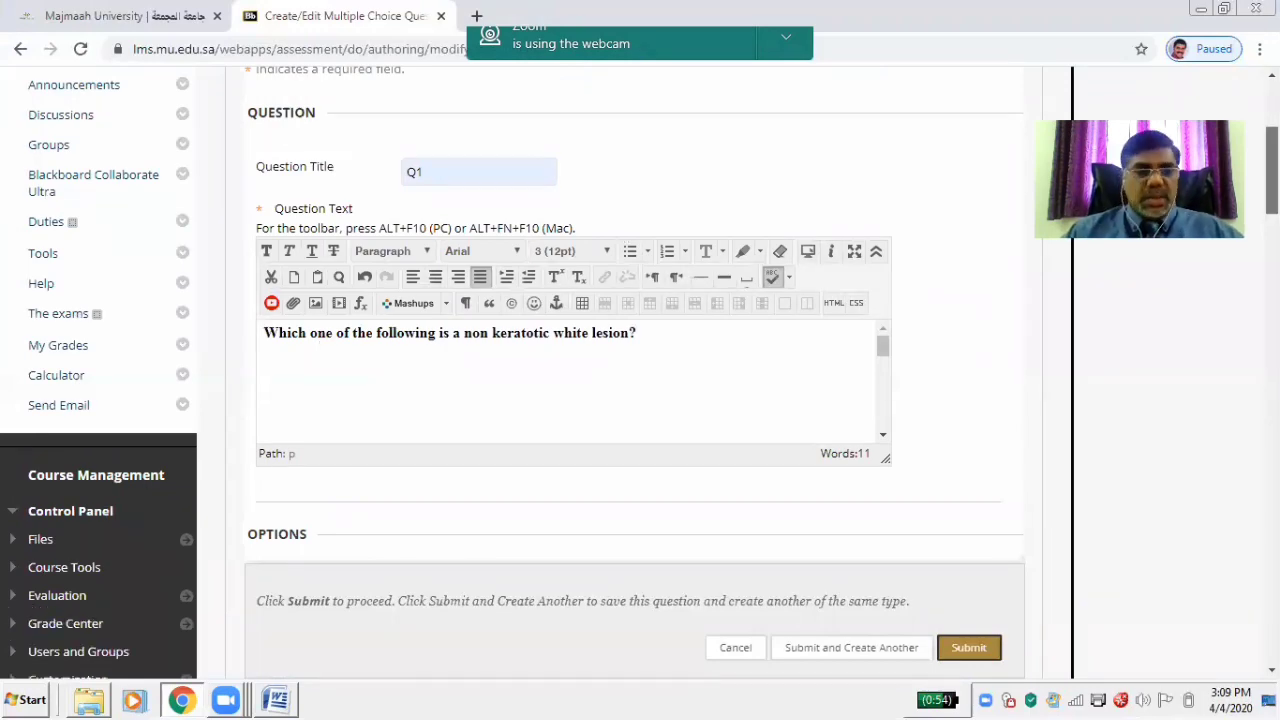
{"action": "scroll", "coordinate": [640, 370], "scroll_direction": "down", "scroll_amount": 4}
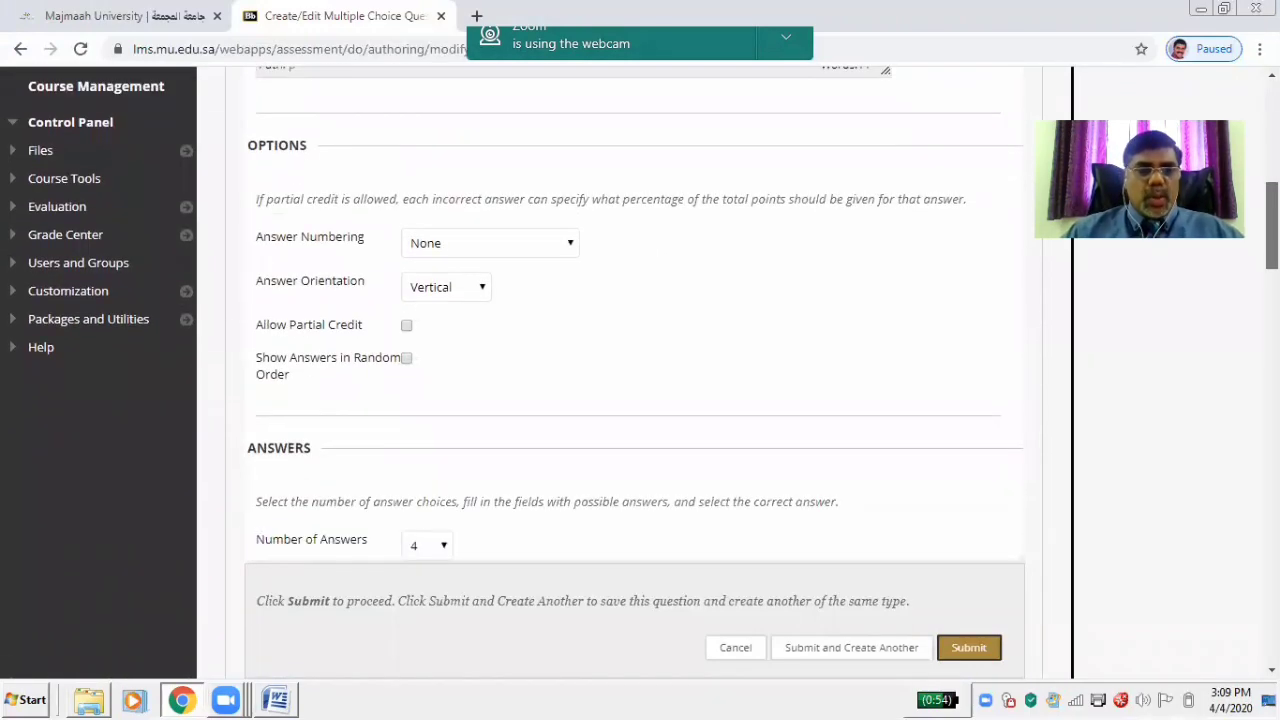
{"action": "scroll", "coordinate": [864, 347], "scroll_direction": "down", "scroll_amount": 3}
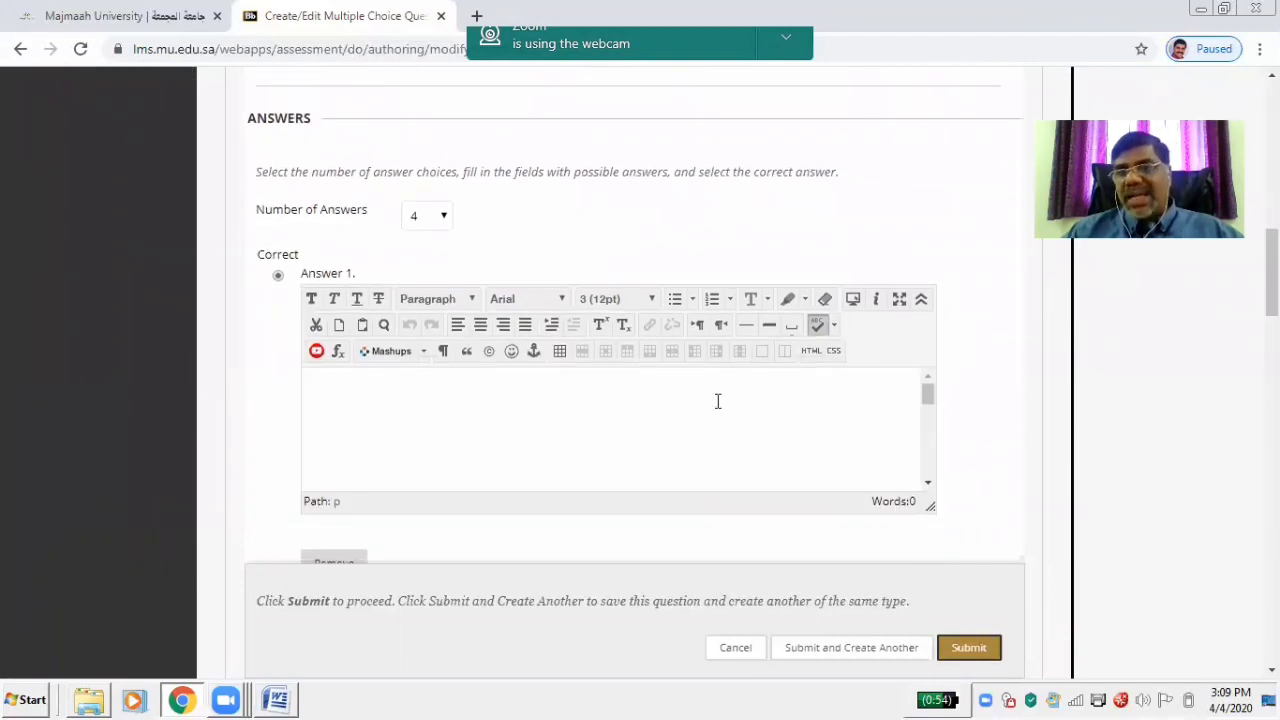
{"action": "scroll", "coordinate": [898, 276], "scroll_direction": "down", "scroll_amount": 4}
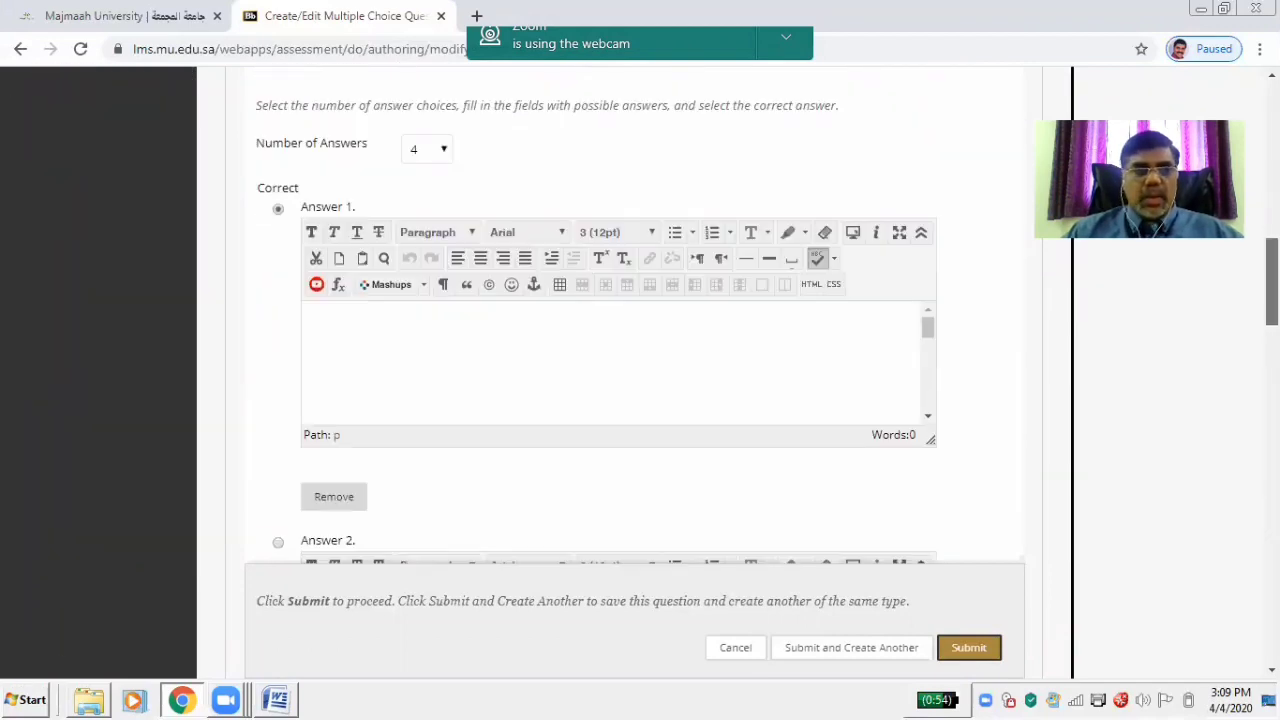
{"action": "scroll", "coordinate": [898, 276], "scroll_direction": "up", "scroll_amount": 3}
{"action": "scroll", "coordinate": [618, 320], "scroll_direction": "down", "scroll_amount": 5}
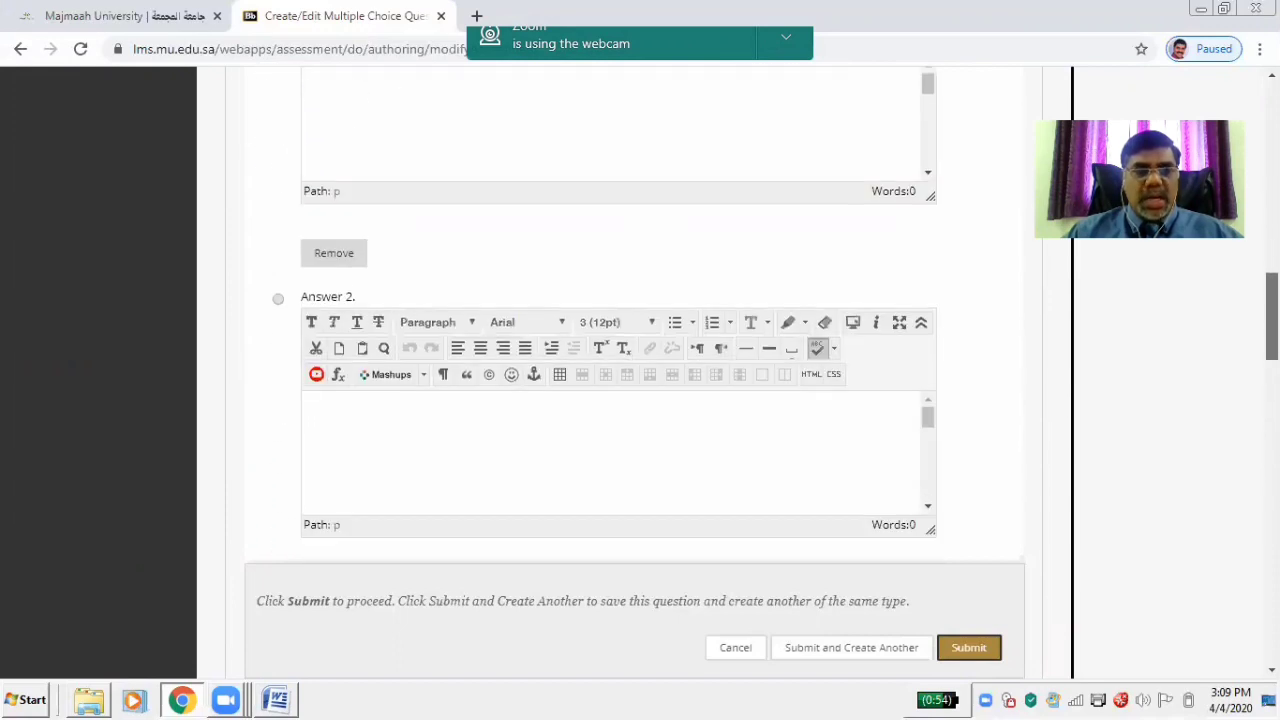
{"action": "scroll", "coordinate": [618, 320], "scroll_direction": "down", "scroll_amount": 6}
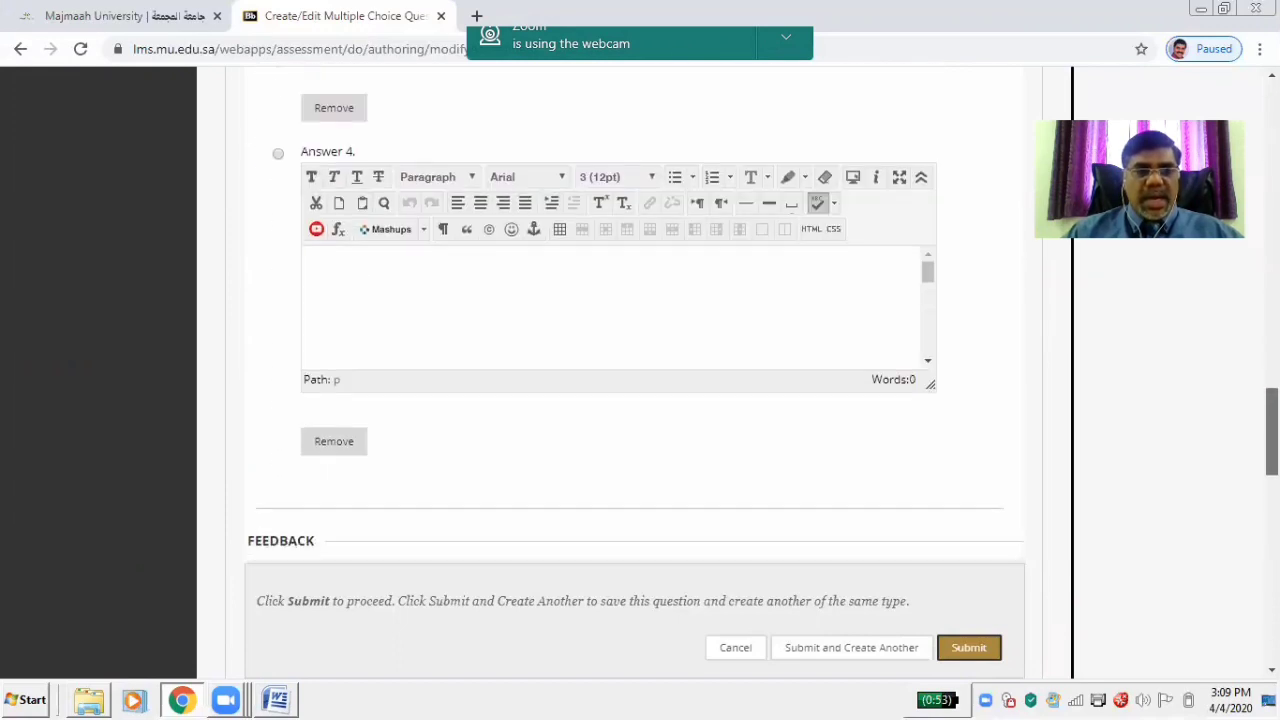
{"action": "scroll", "coordinate": [618, 320], "scroll_direction": "up", "scroll_amount": 11}
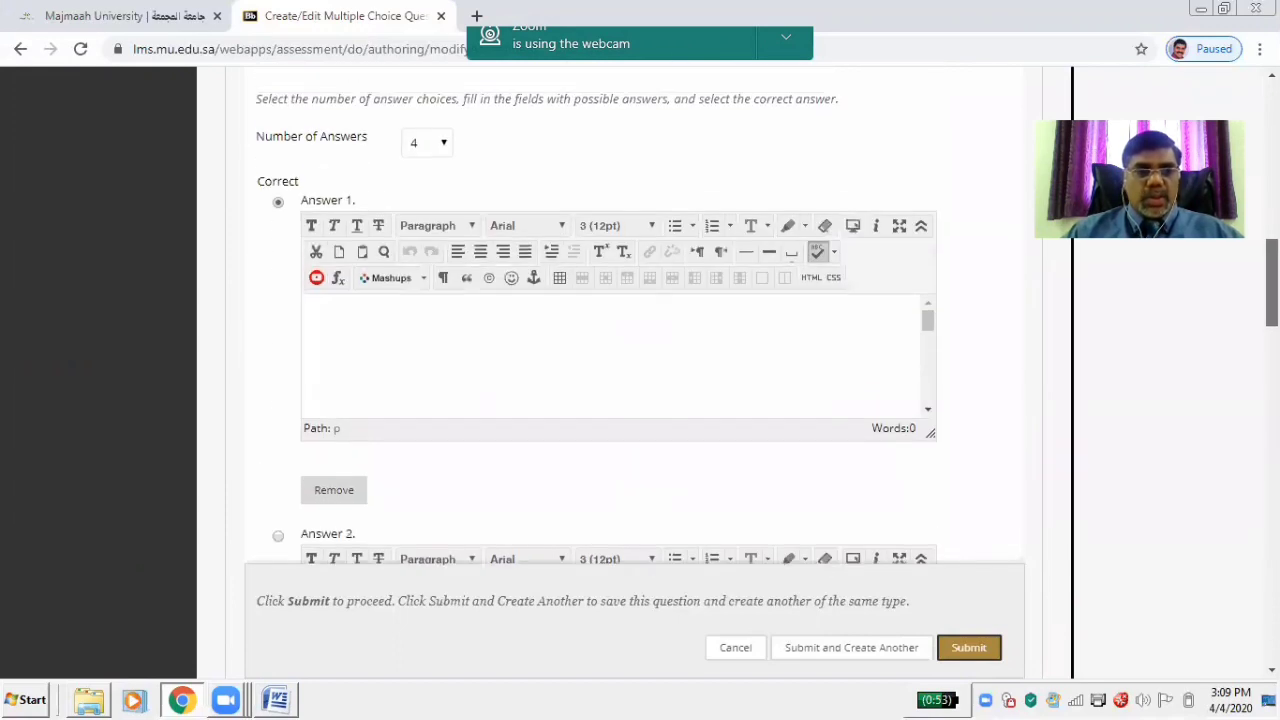
{"action": "left_click", "coordinate": [393, 347]}
{"action": "key", "text": "ctrl+v"}
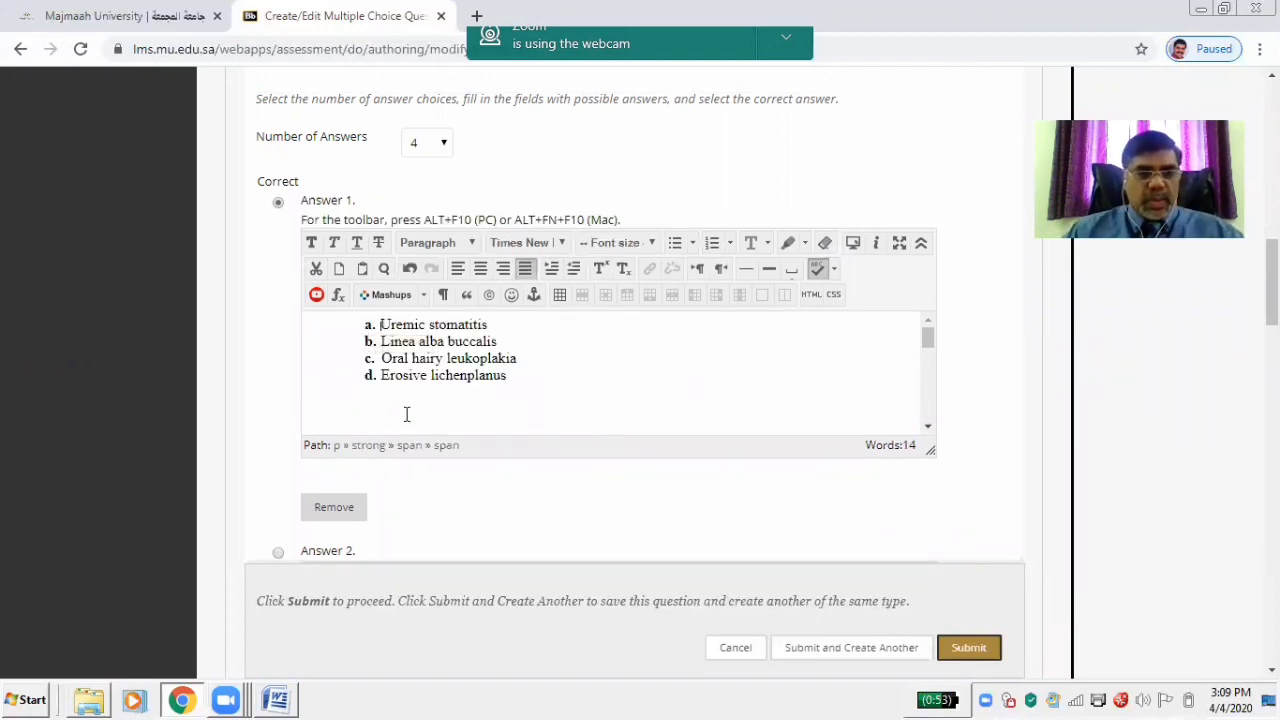
{"action": "left_click_drag", "start_coordinate": [366, 342], "coordinate": [534, 383]}
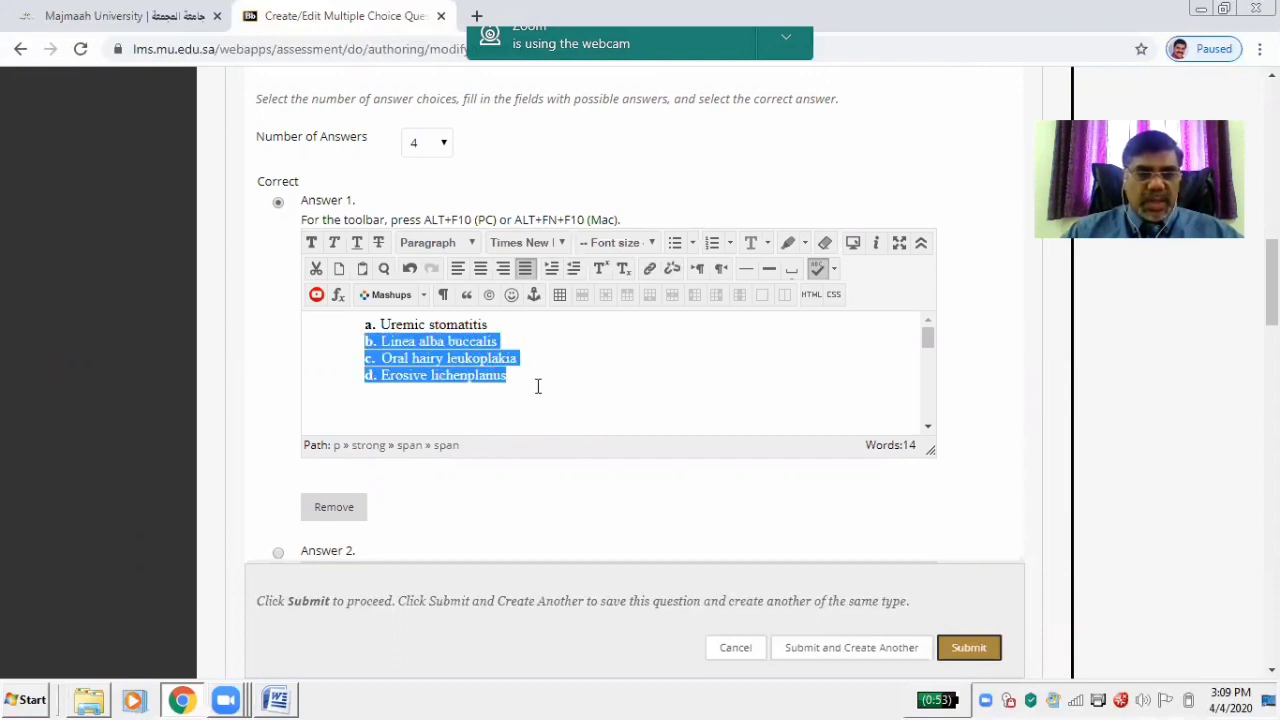
{"action": "key", "text": "Delete"}
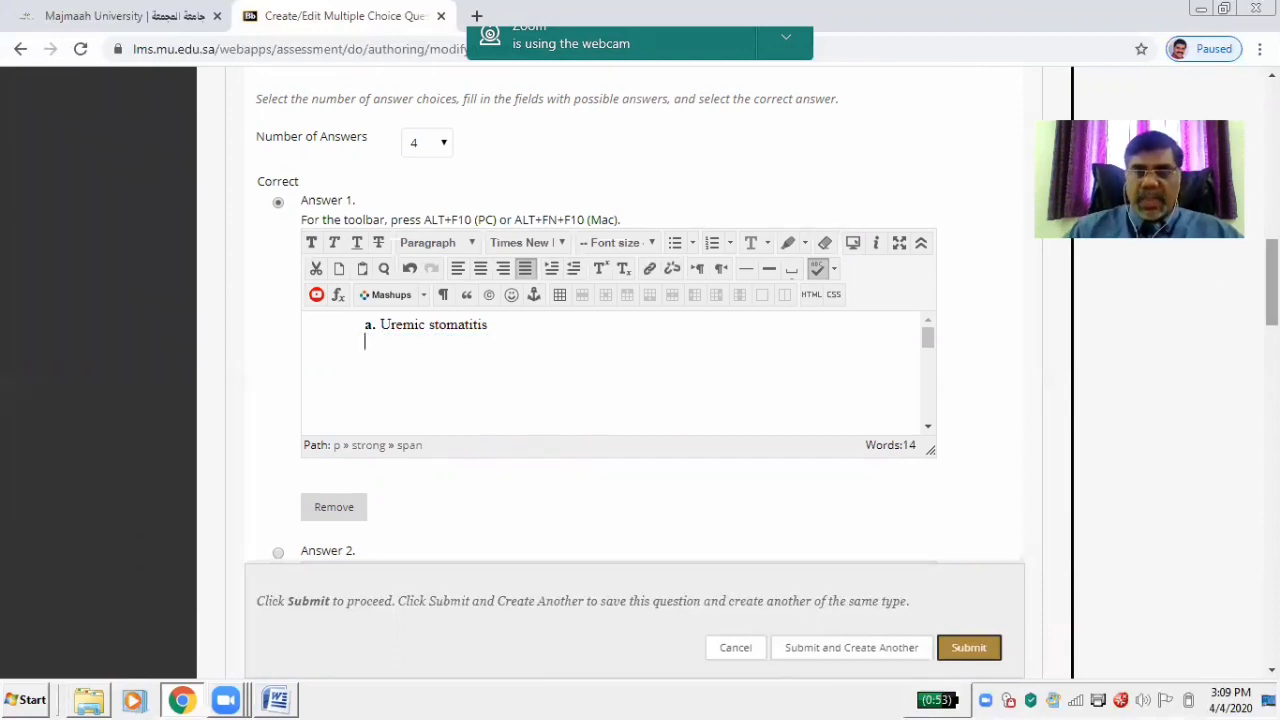
Paste into Answer 2 and delete lines c and d, leaving 'b. Linea alba buccalis'
{"action": "scroll", "coordinate": [644, 386], "scroll_direction": "down", "scroll_amount": 3}
{"action": "left_click", "coordinate": [517, 376]}
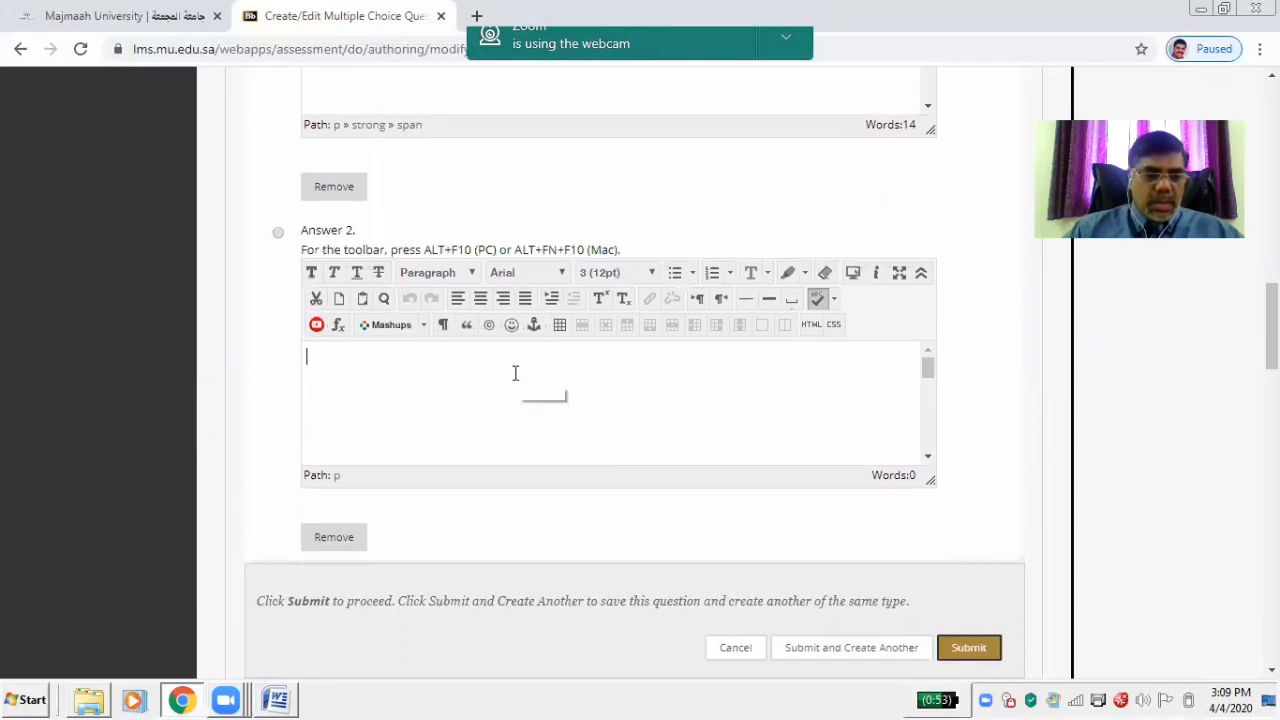
{"action": "type", "text": "b. Linea alba buccalis c. Oral hairy leukoplakia d. Erosive lichenplanus"}
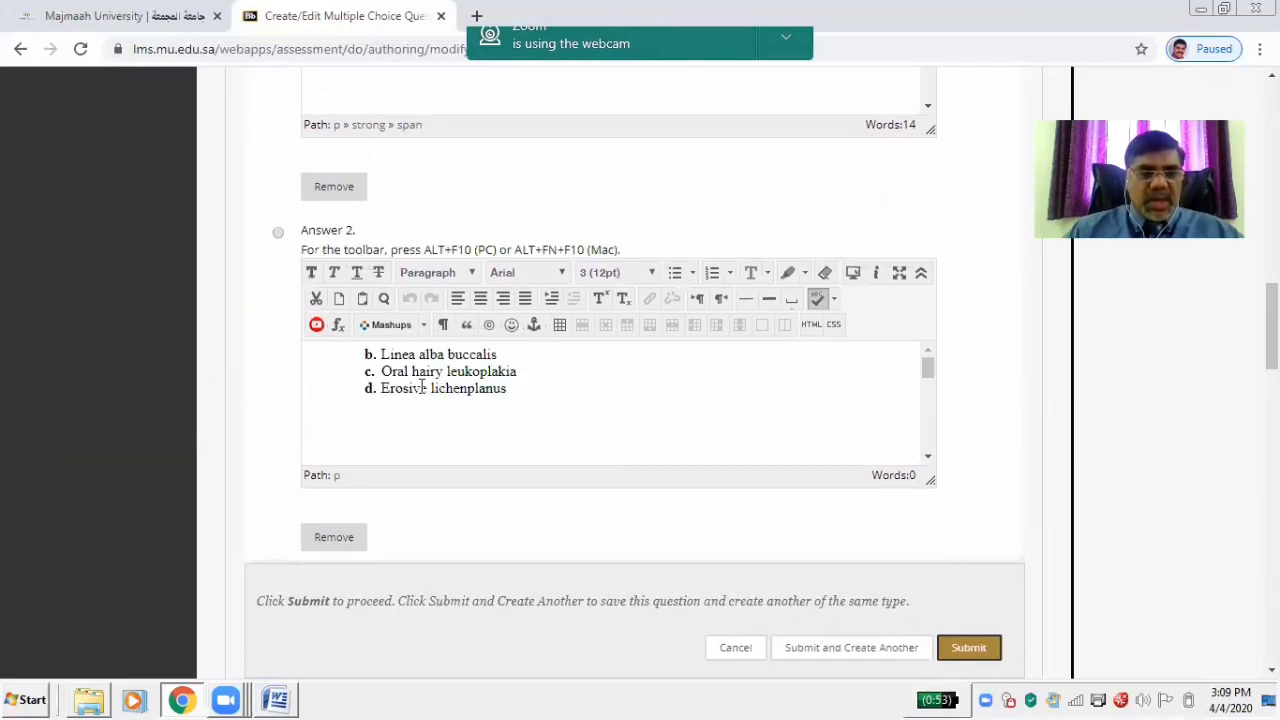
{"action": "left_click_drag", "start_coordinate": [383, 371], "coordinate": [552, 411]}
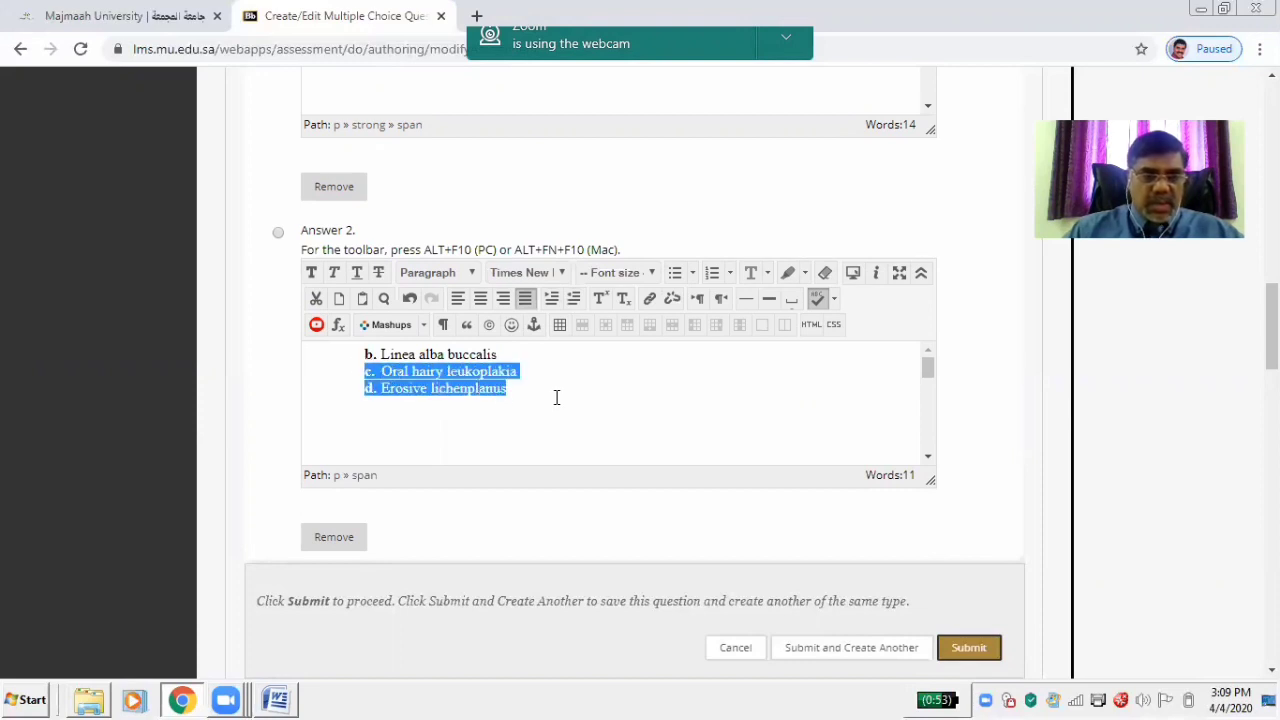
{"action": "key", "text": "Delete"}
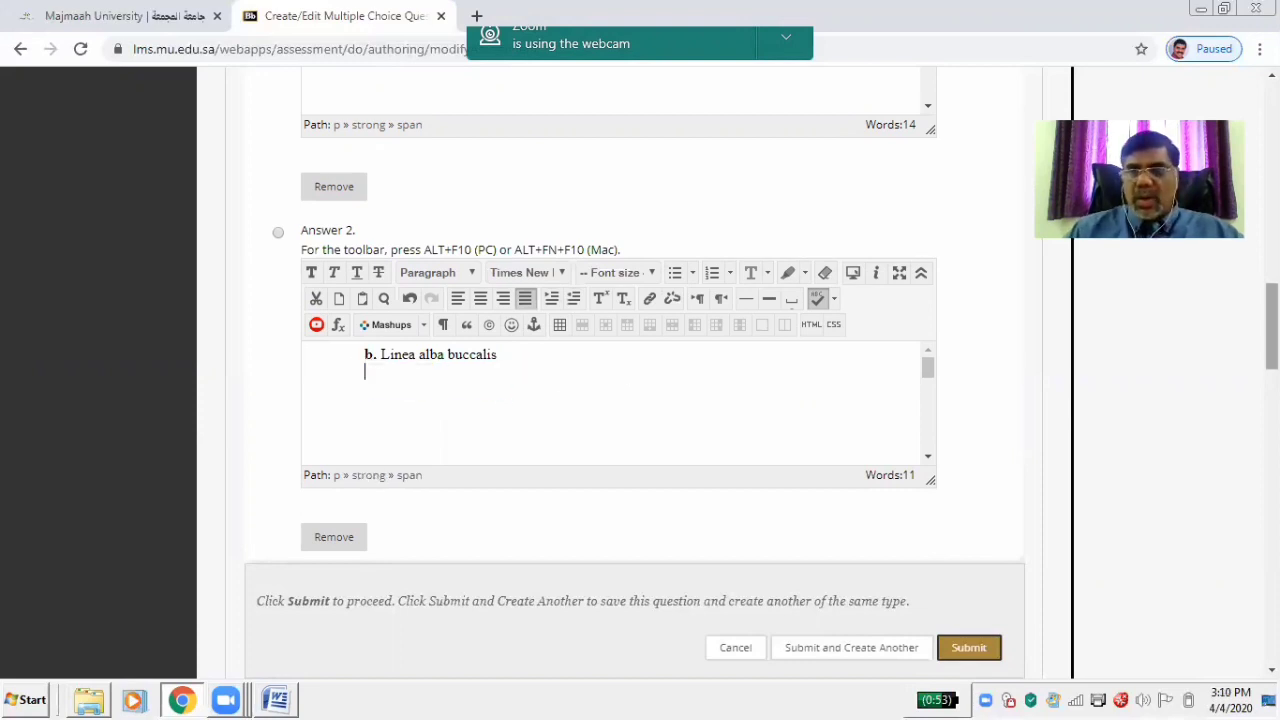
{"action": "left_click_drag", "start_coordinate": [1272, 325], "coordinate": [1272, 368]}
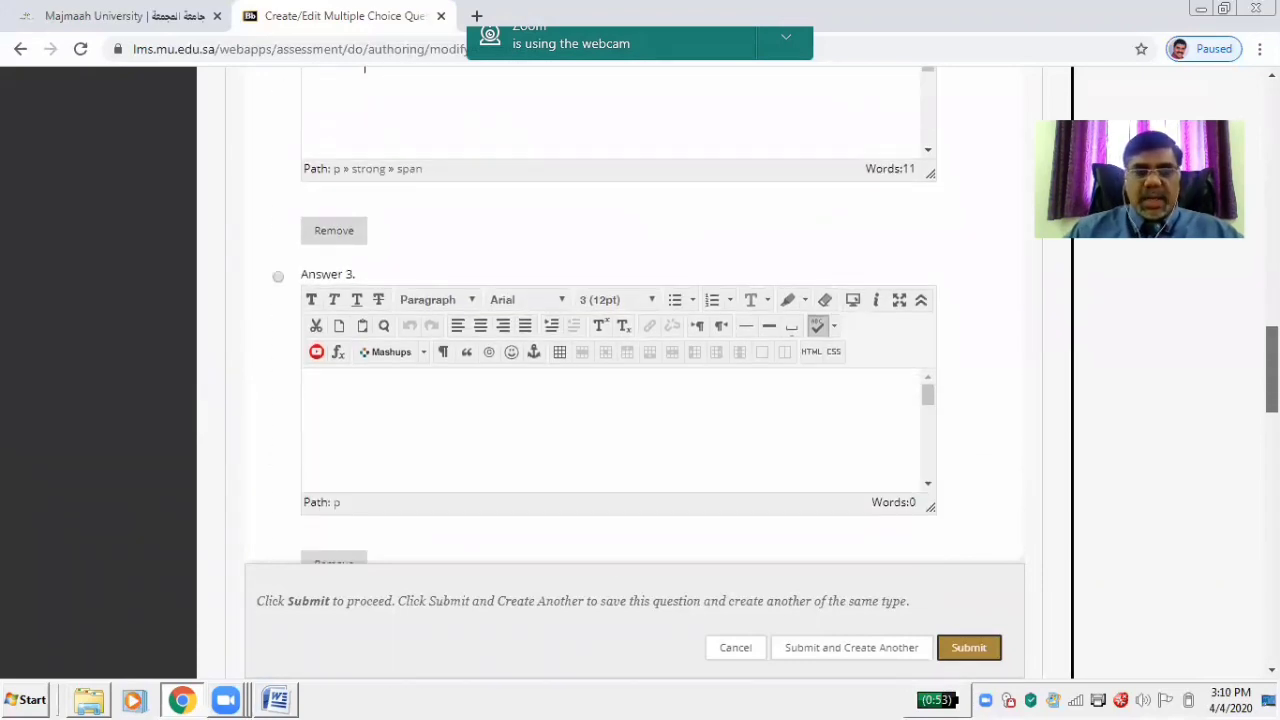
Paste into Answer 3 and cut line d, leaving 'c. Oral hairy leukoplakia'
{"action": "left_click", "coordinate": [537, 428]}
{"action": "type", "text": "c. Oral hairy leukoplakia d. Erosive lichenplanus"}
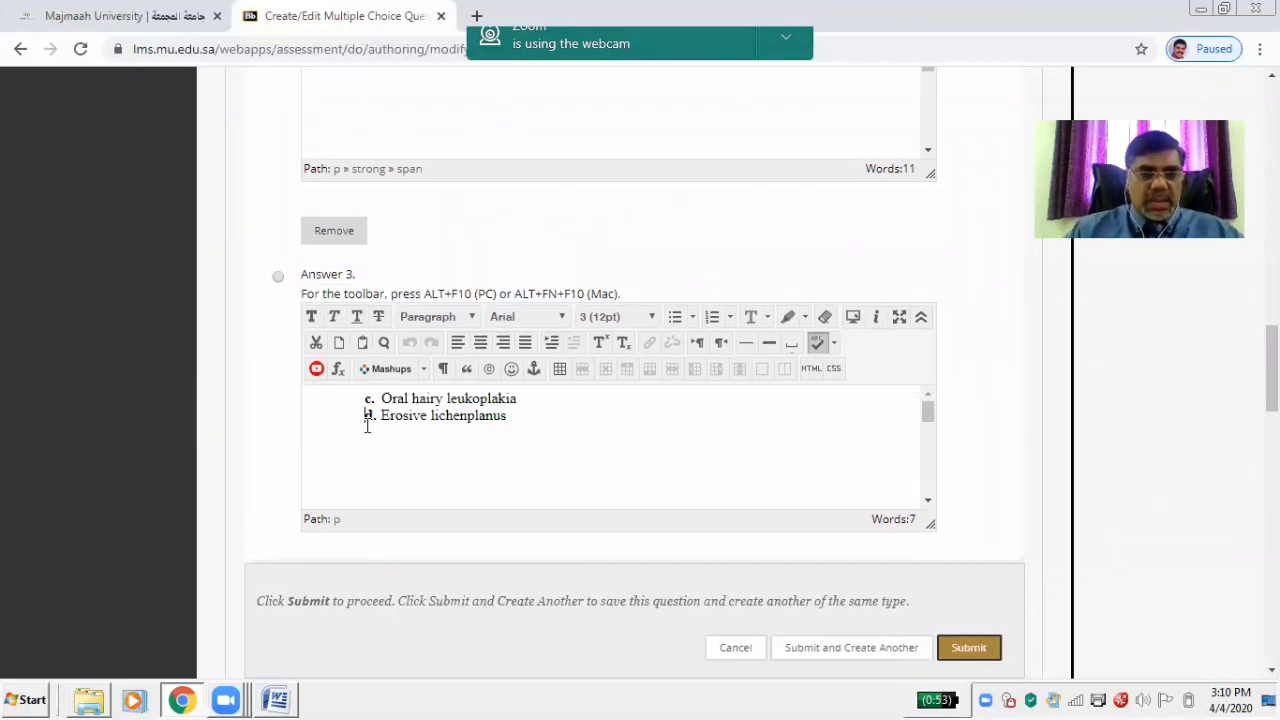
{"action": "left_click_drag", "start_coordinate": [364, 418], "coordinate": [517, 419]}
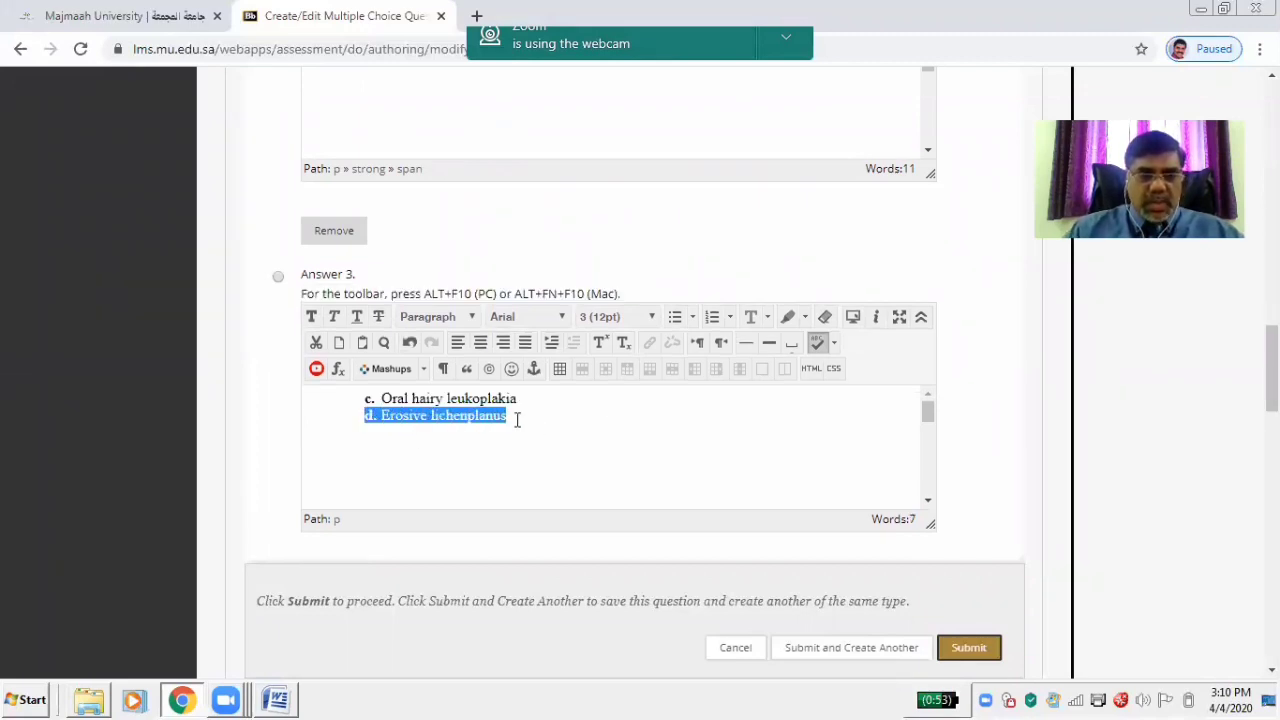
{"action": "key", "text": "ctrl+x"}
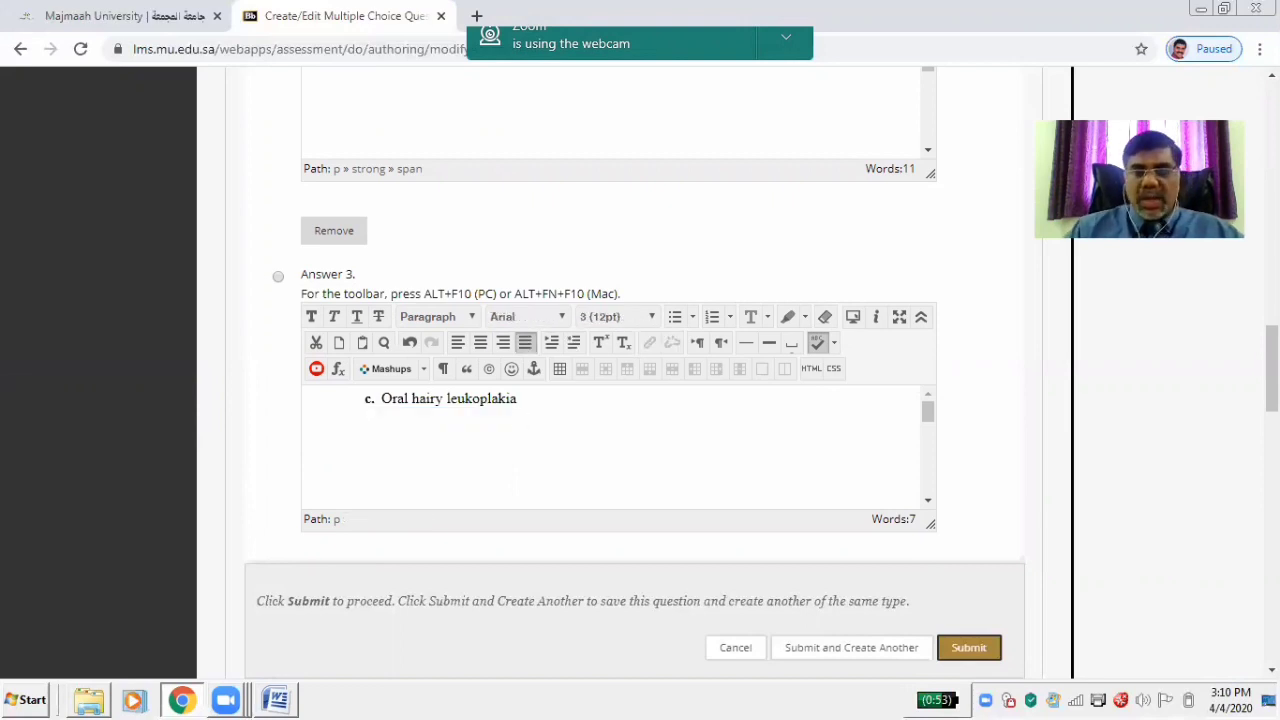
Paste 'd. Erosive lichenplanus' into Answer 4
{"action": "scroll", "coordinate": [517, 420], "scroll_direction": "down", "scroll_amount": 5}
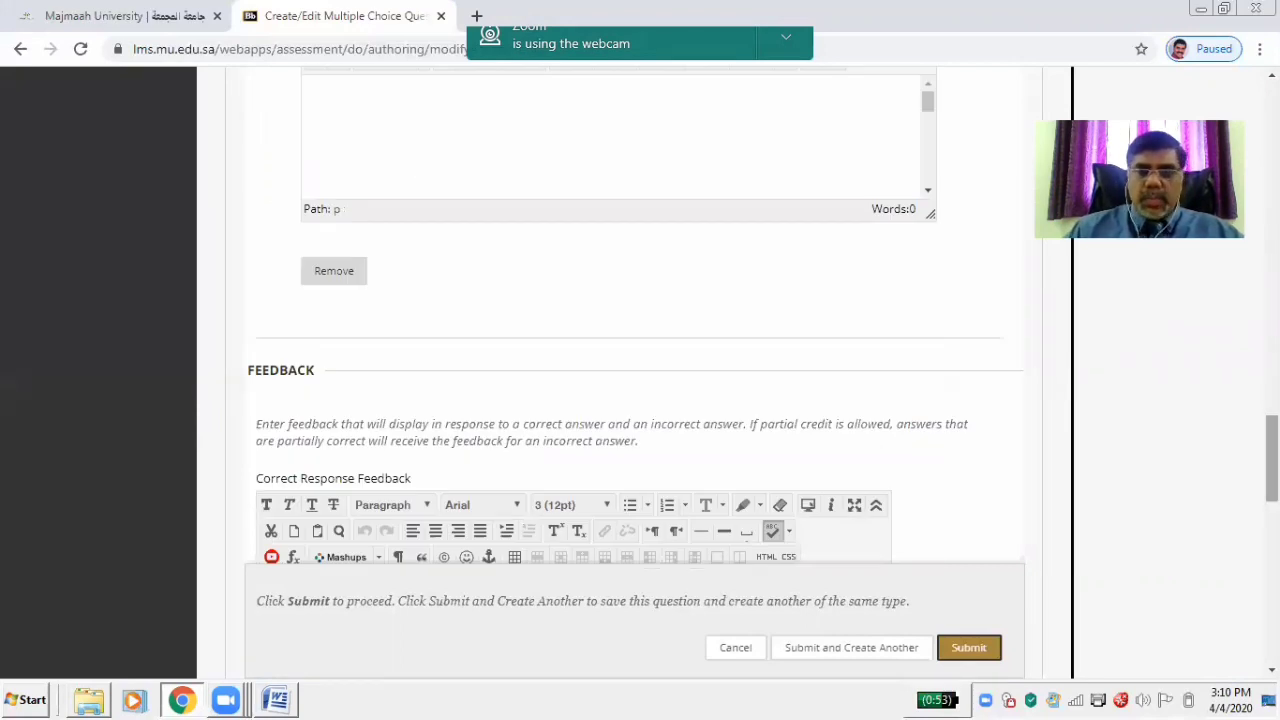
{"action": "scroll", "coordinate": [517, 380], "scroll_direction": "down", "scroll_amount": 3}
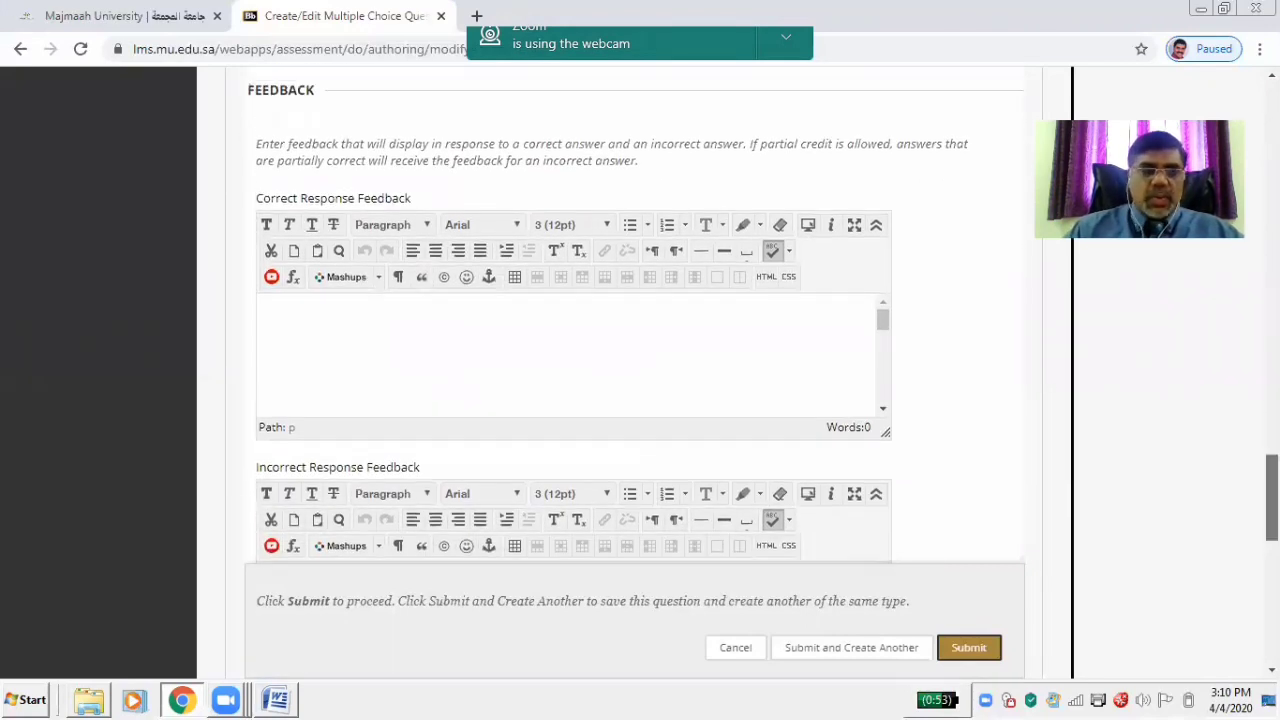
{"action": "scroll", "coordinate": [434, 397], "scroll_direction": "up", "scroll_amount": 3}
{"action": "left_click", "coordinate": [391, 363]}
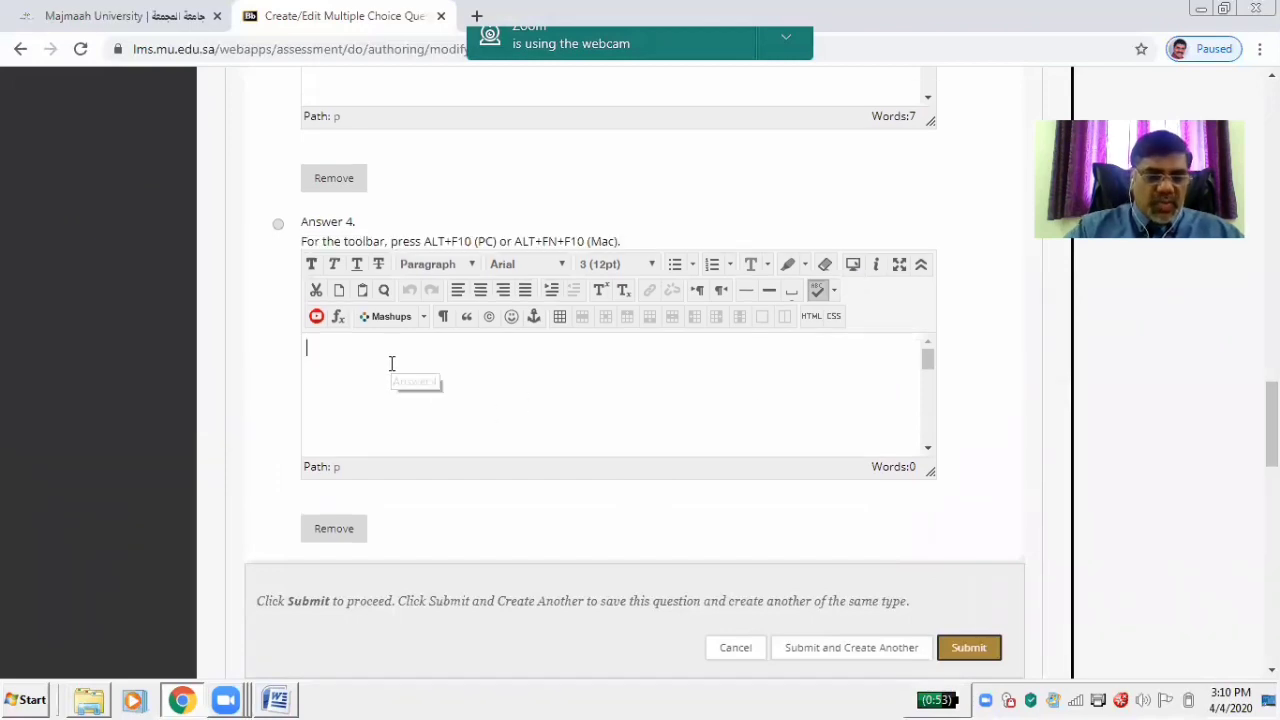
{"action": "key", "text": "ctrl+v"}
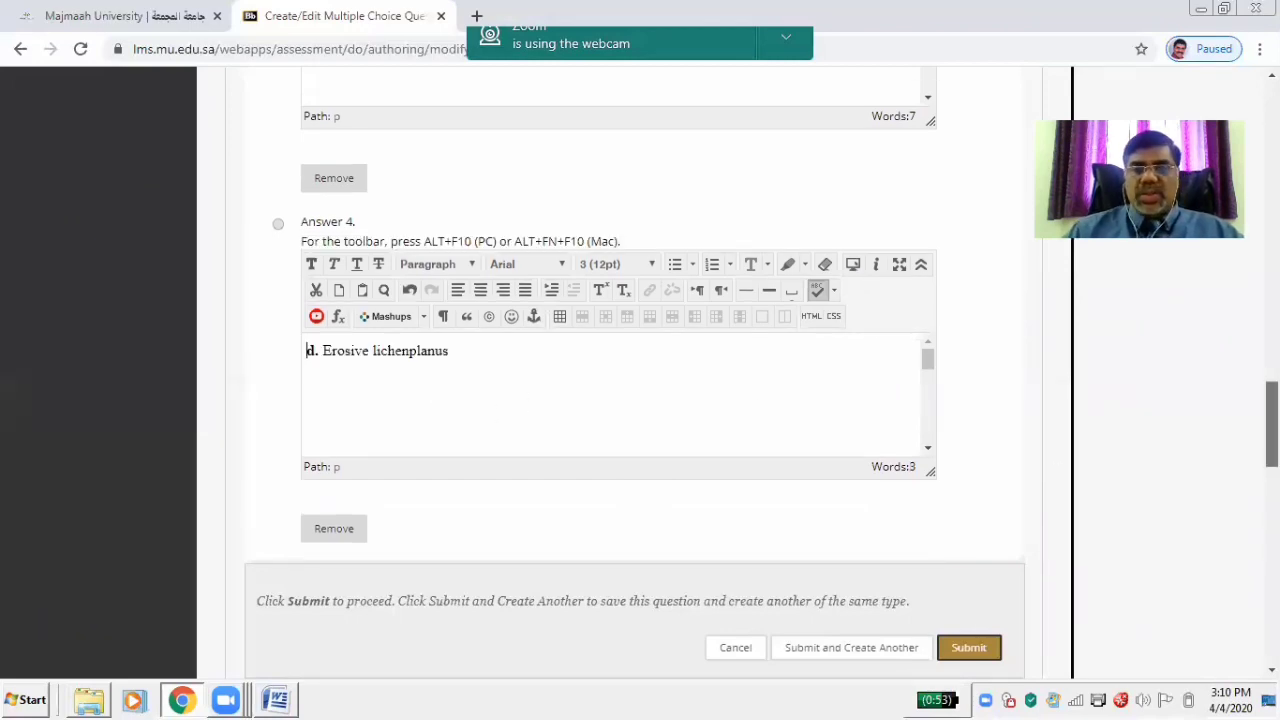
{"action": "scroll", "coordinate": [1054, 471], "scroll_direction": "up", "scroll_amount": 15}
{"action": "scroll", "coordinate": [640, 380], "scroll_direction": "up", "scroll_amount": 2}
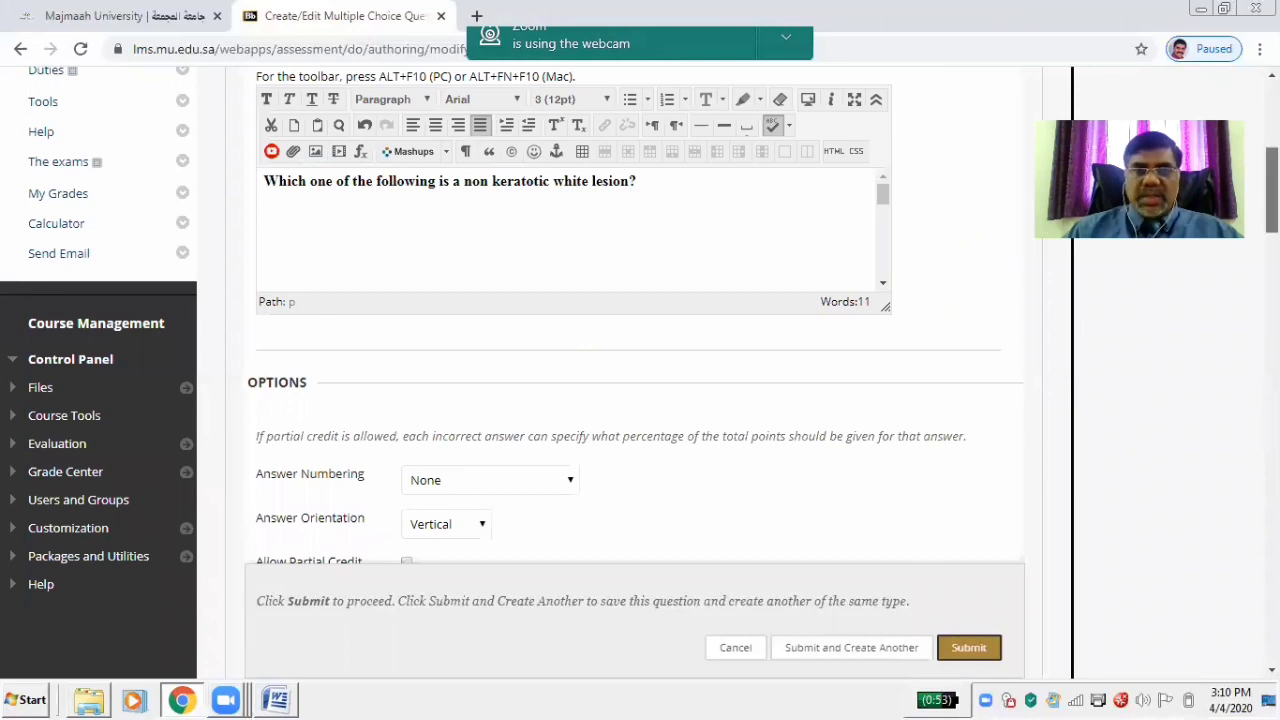
Select the Correct radio button beside Answer 2, 'b. Linea alba buccalis'
{"action": "scroll", "coordinate": [640, 380], "scroll_direction": "up", "scroll_amount": 2}
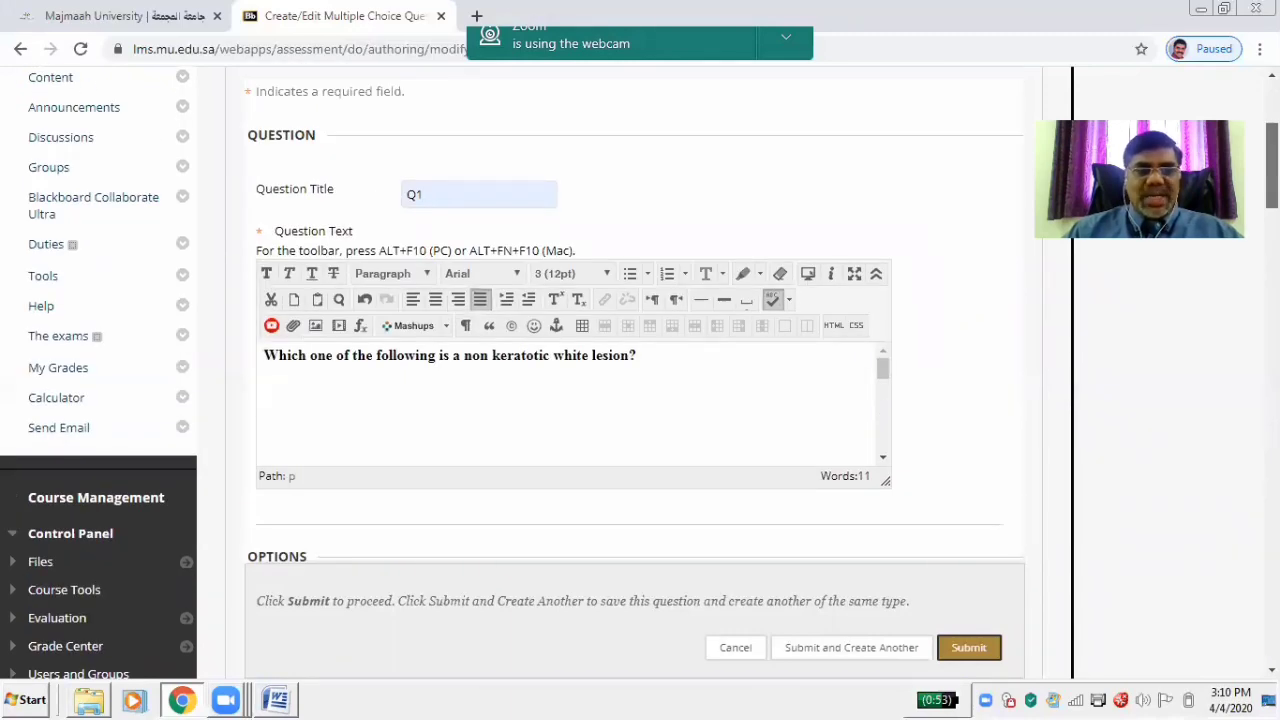
{"action": "scroll", "coordinate": [640, 380], "scroll_direction": "down", "scroll_amount": 4}
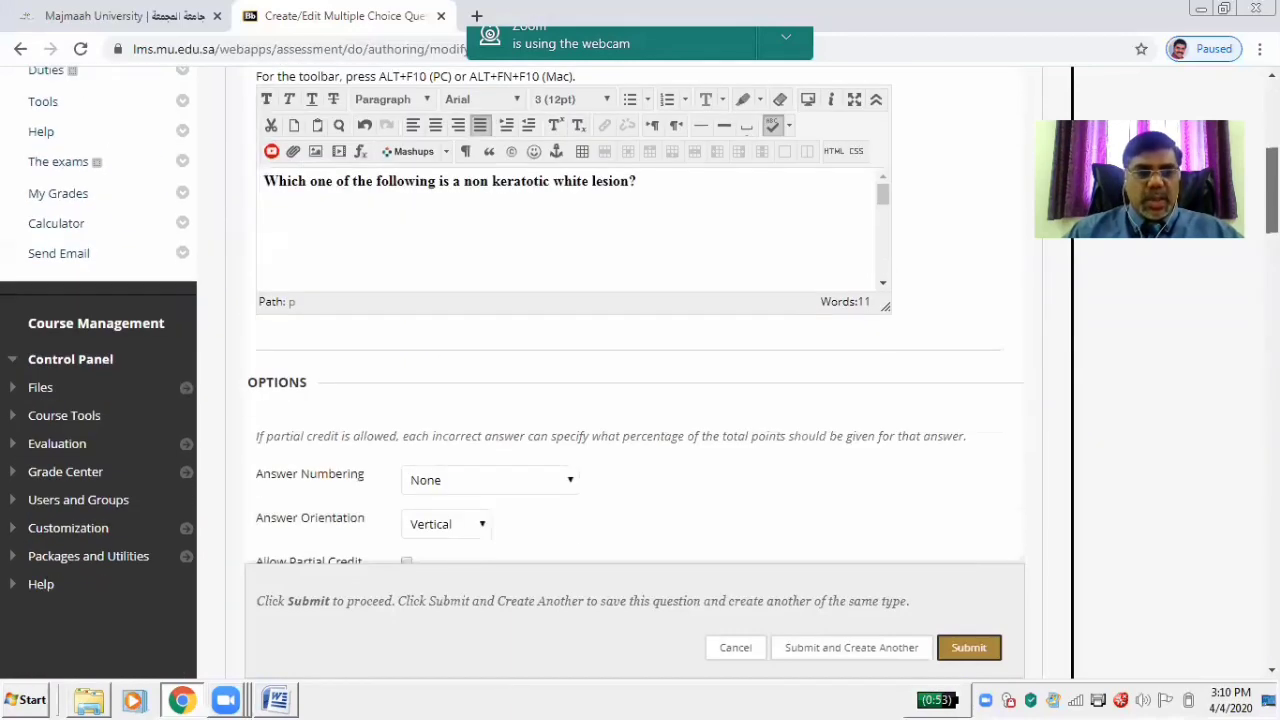
{"action": "scroll", "coordinate": [640, 380], "scroll_direction": "down", "scroll_amount": 4}
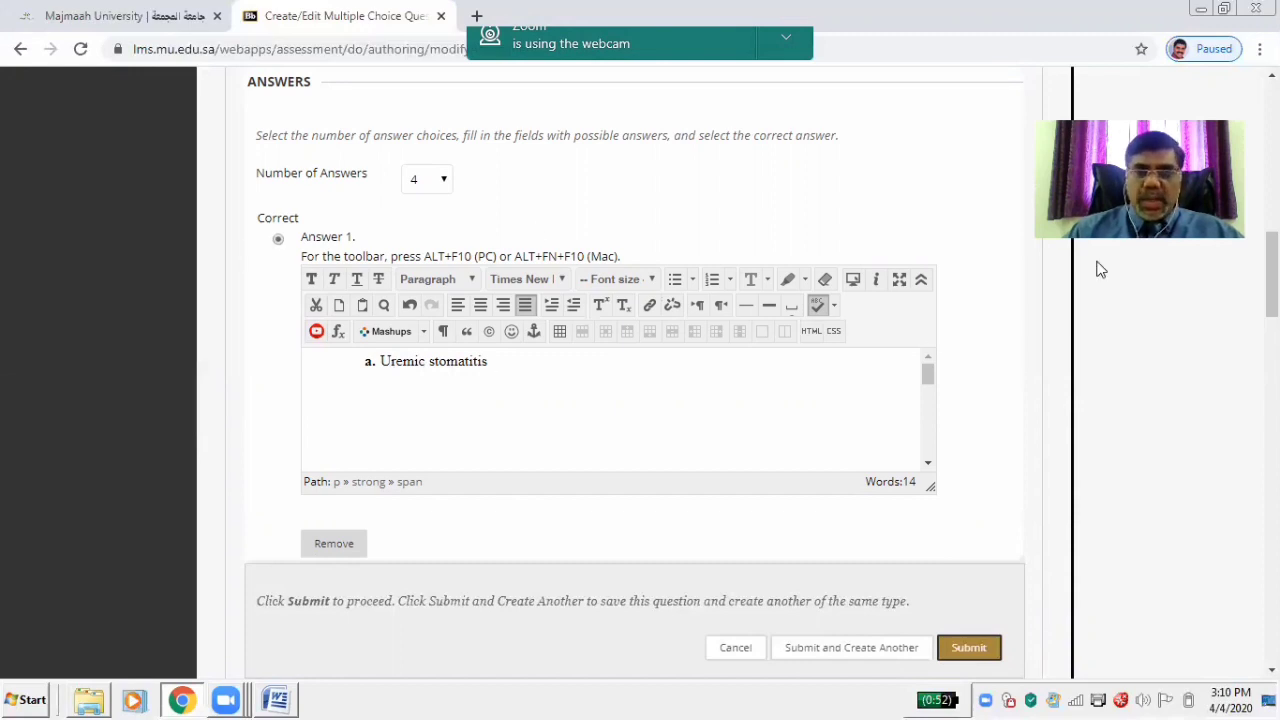
{"action": "scroll", "coordinate": [1100, 269], "scroll_direction": "down", "scroll_amount": 3}
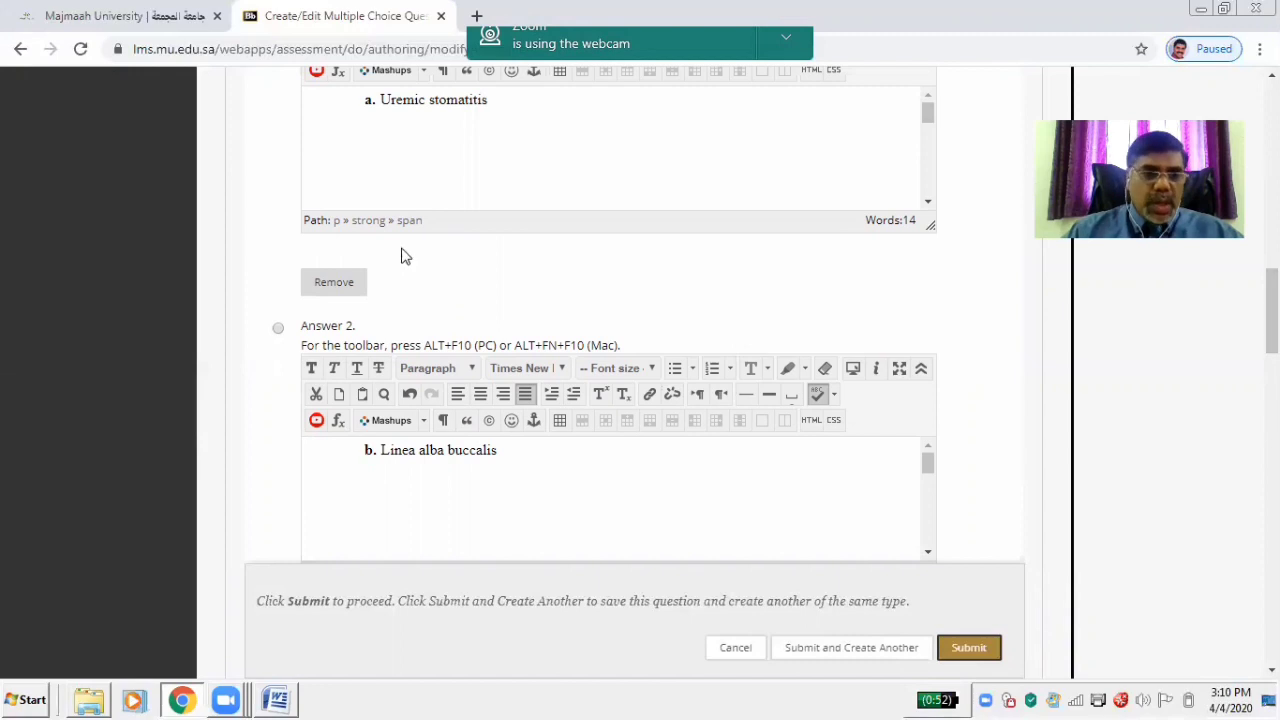
{"action": "left_click", "coordinate": [278, 330]}
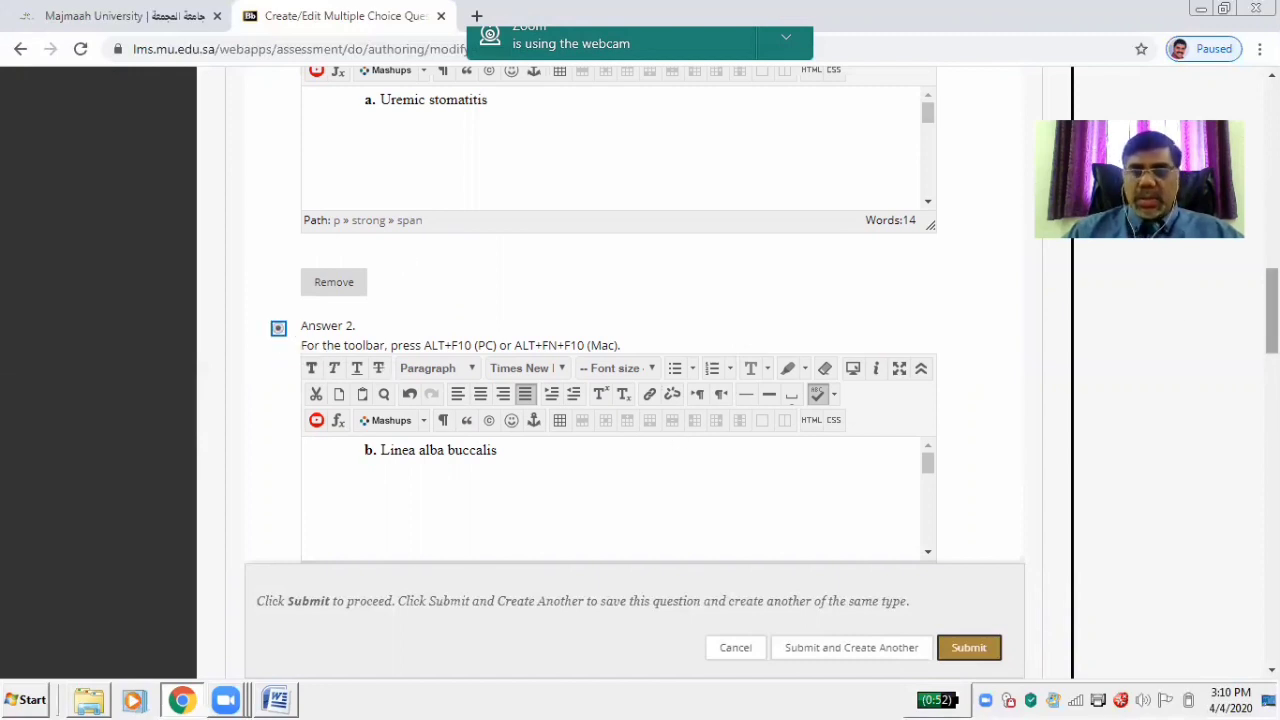
{"action": "scroll", "coordinate": [1272, 310], "scroll_direction": "up", "scroll_amount": 4}
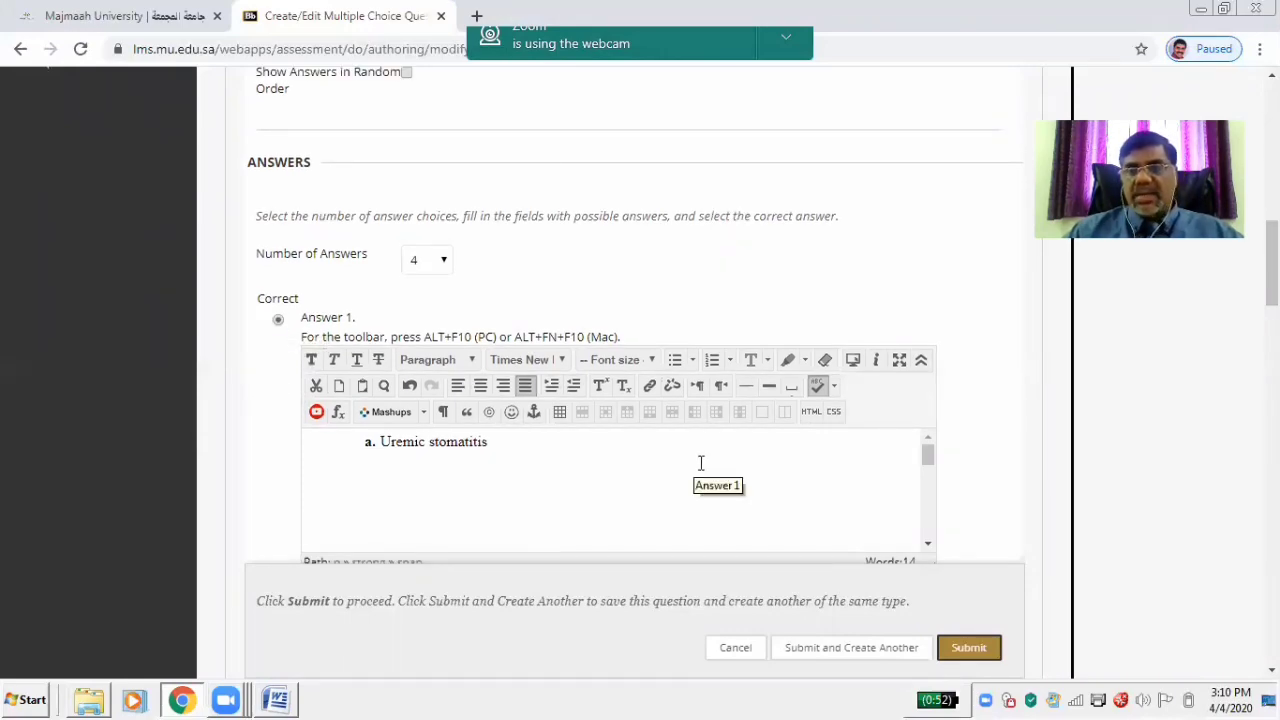
{"action": "scroll", "coordinate": [692, 466], "scroll_direction": "down", "scroll_amount": 3}
{"action": "scroll", "coordinate": [640, 320], "scroll_direction": "down", "scroll_amount": 15}
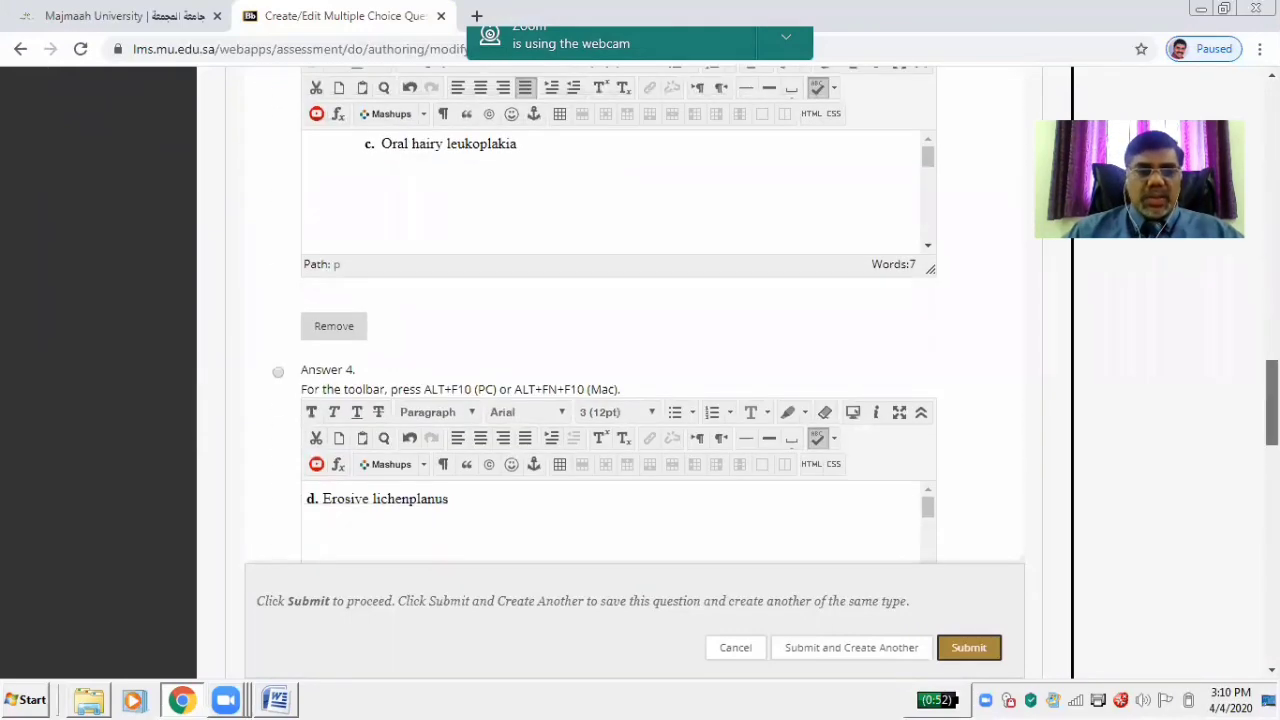
{"action": "scroll", "coordinate": [570, 400], "scroll_direction": "down", "scroll_amount": 2}
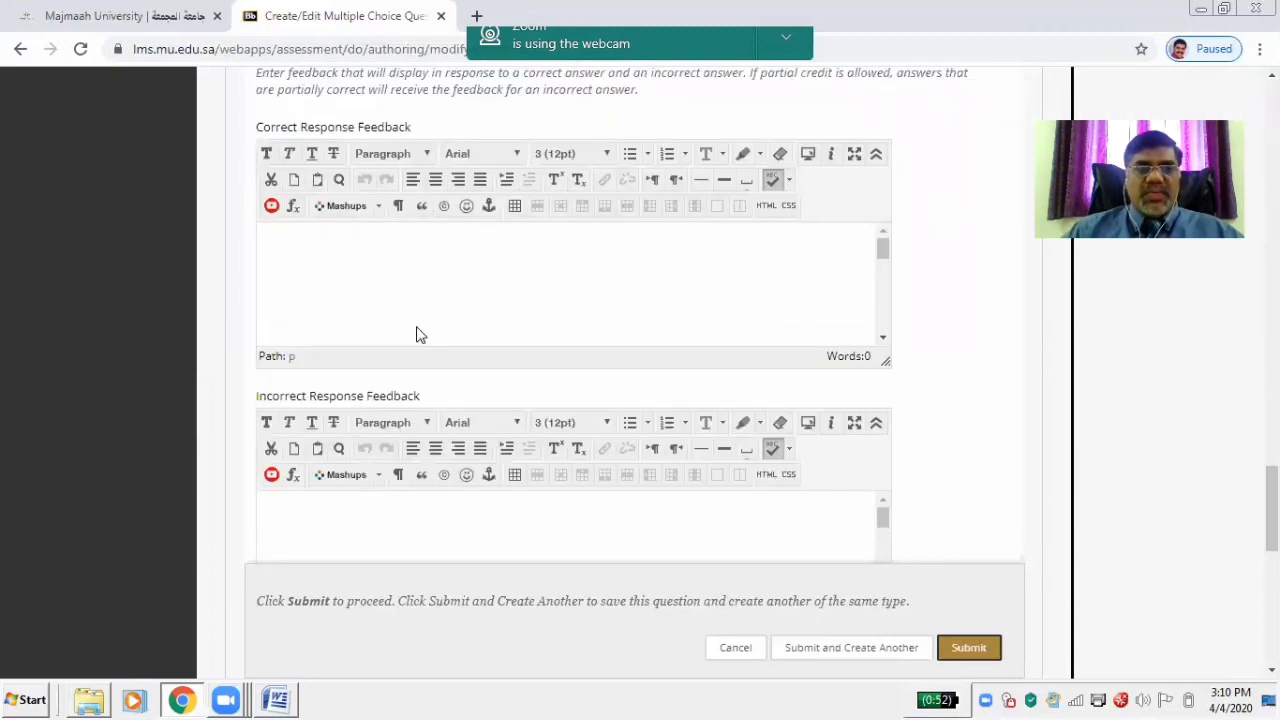
Enter a 'Congratulations' message as the Correct Response Feedback
{"action": "left_click", "coordinate": [339, 260]}
{"action": "type", "text": "Co"}
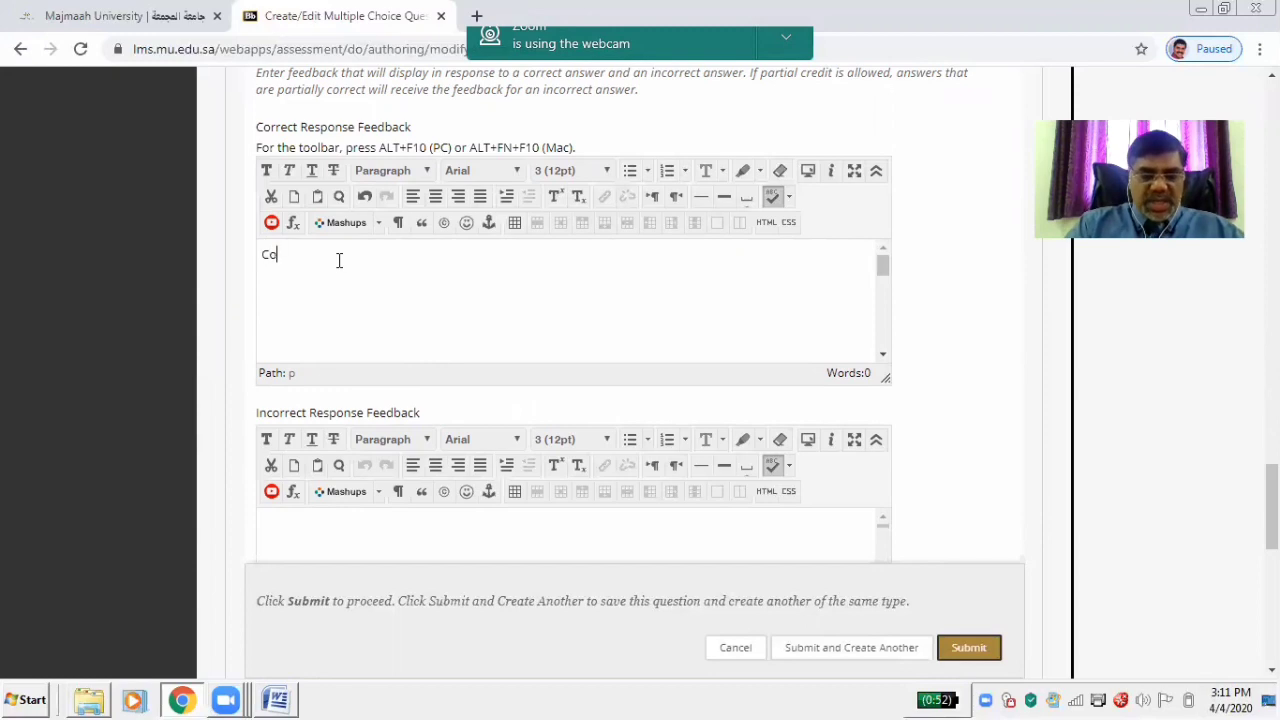
{"action": "type", "text": "ngradulkat"}
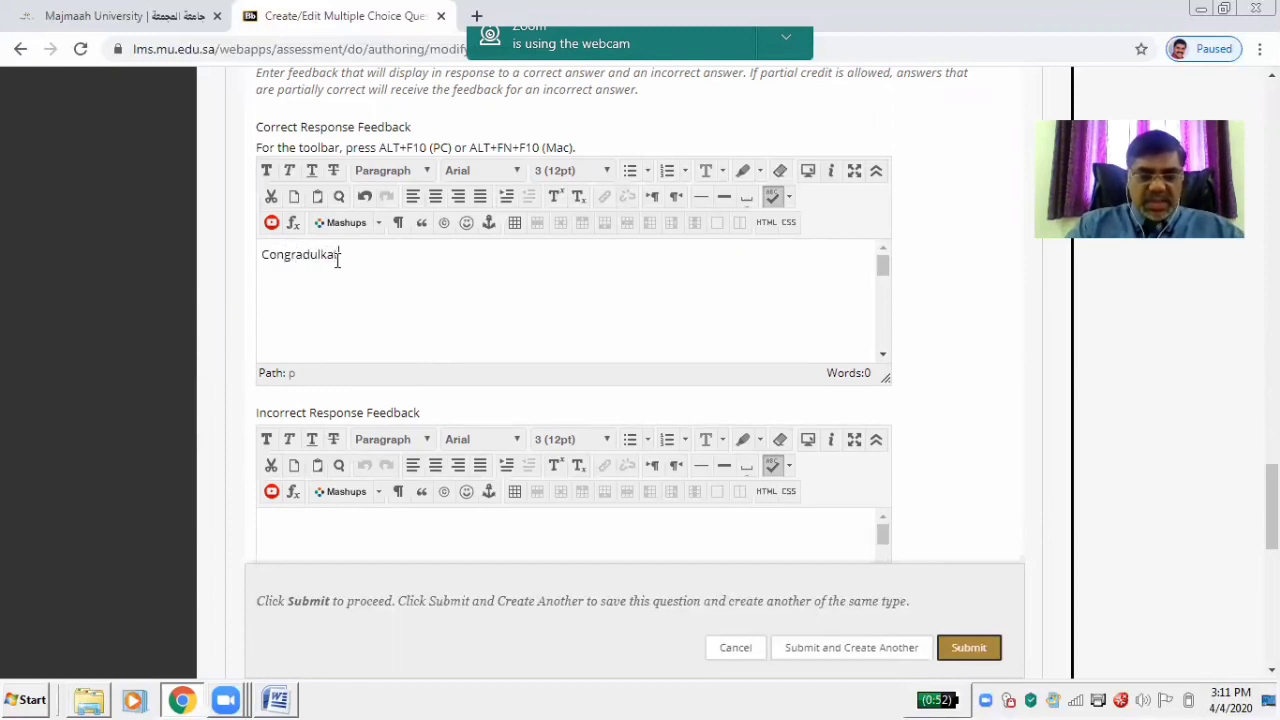
{"action": "type", "text": "io"}
{"action": "key", "text": "BackSpace"}
{"action": "key", "text": "BackSpace"}
{"action": "key", "text": "BackSpace"}
{"action": "key", "text": "BackSpace"}
{"action": "key", "text": "BackSpace"}
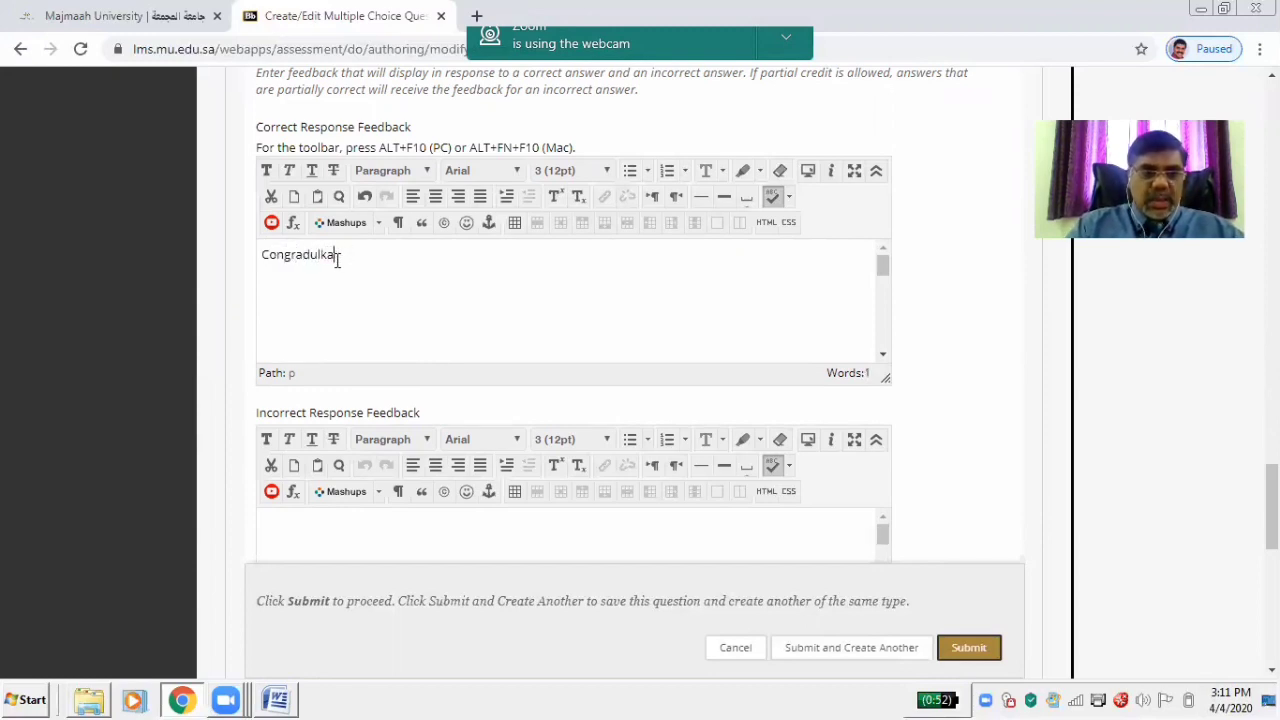
{"action": "type", "text": "a"}
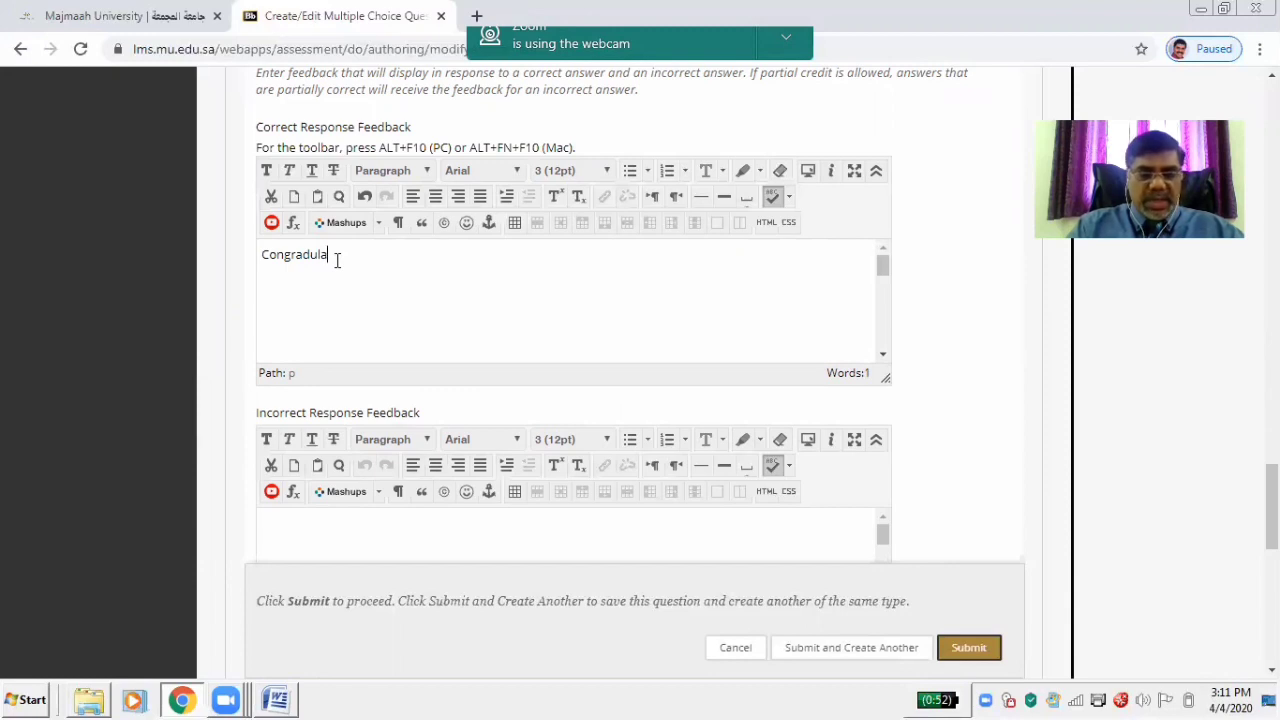
{"action": "type", "text": "tions"}
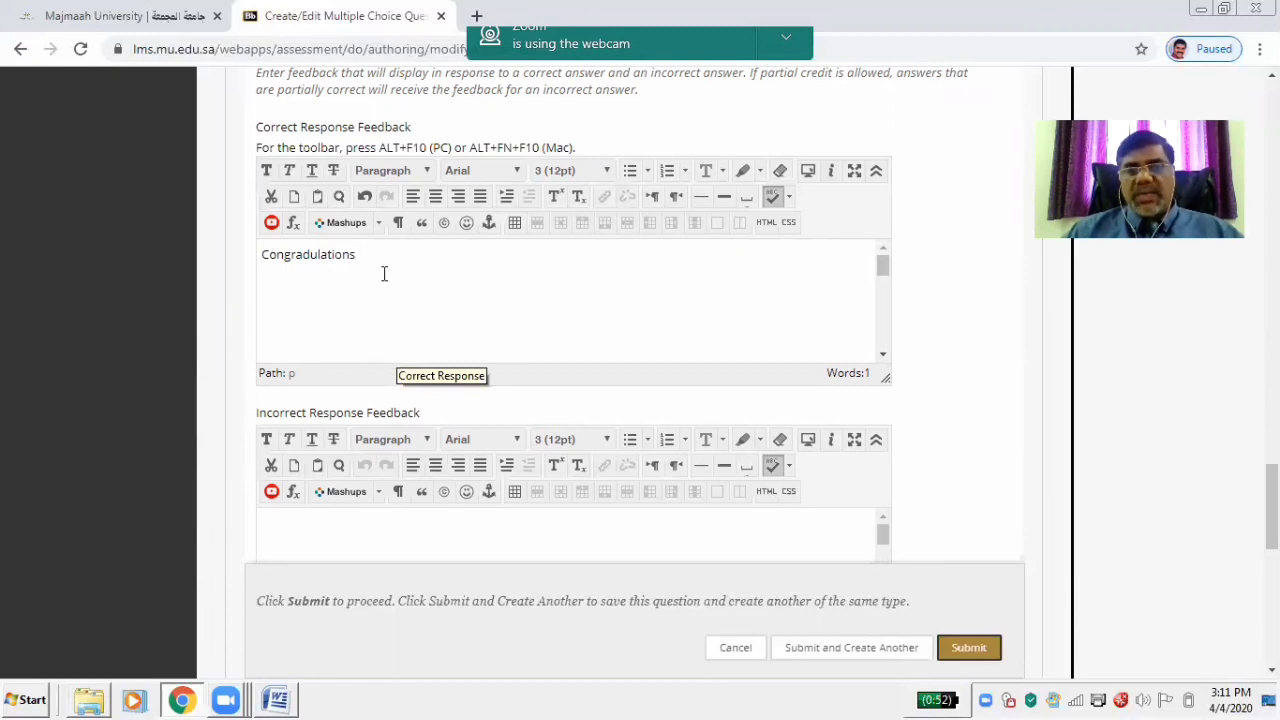
Enter 'Sorry its a wrong answer' as the Incorrect Response Feedback
{"action": "left_click", "coordinate": [323, 527]}
{"action": "scroll", "coordinate": [574, 340], "scroll_direction": "down", "scroll_amount": 2}
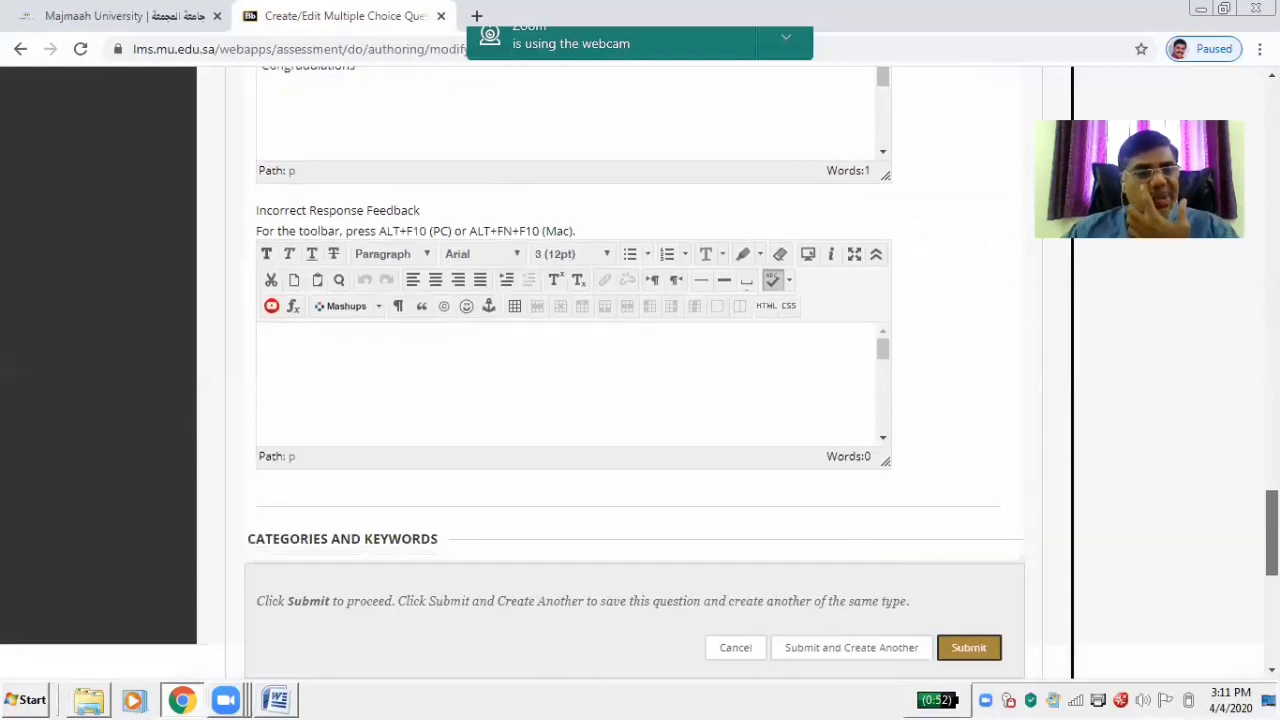
{"action": "scroll", "coordinate": [574, 340], "scroll_direction": "down", "scroll_amount": 1}
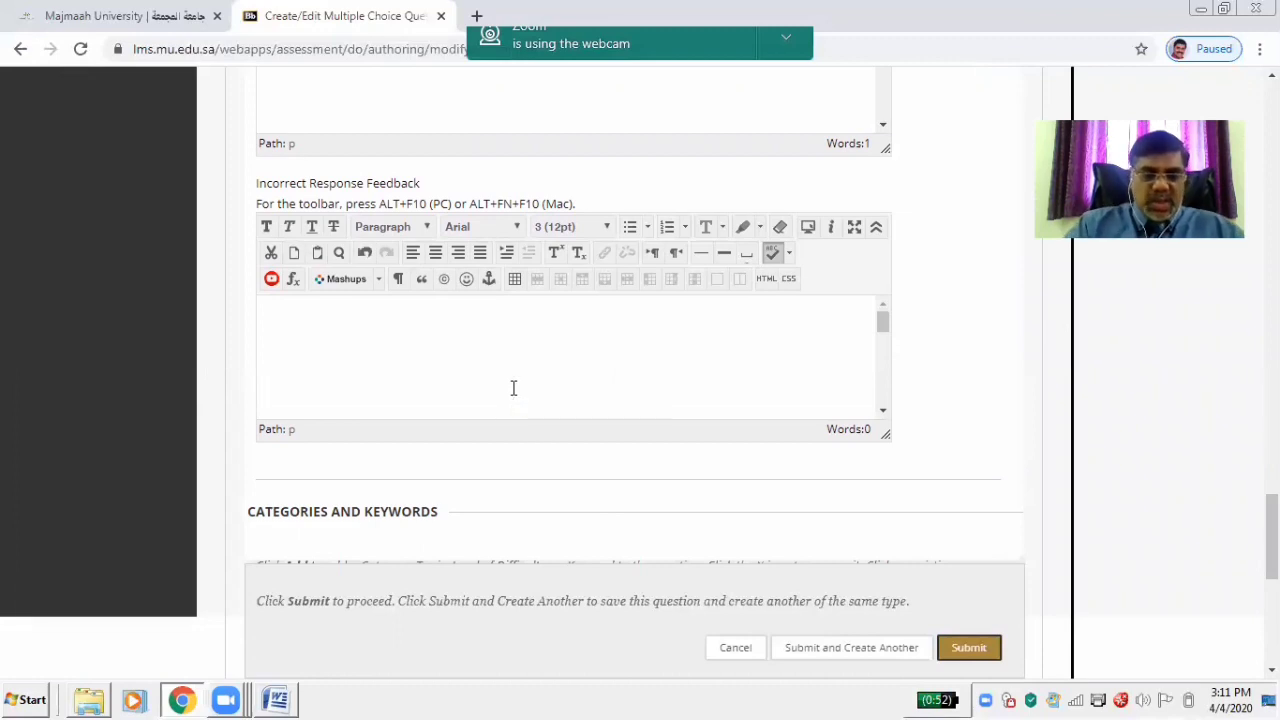
{"action": "type", "text": "Sorry "}
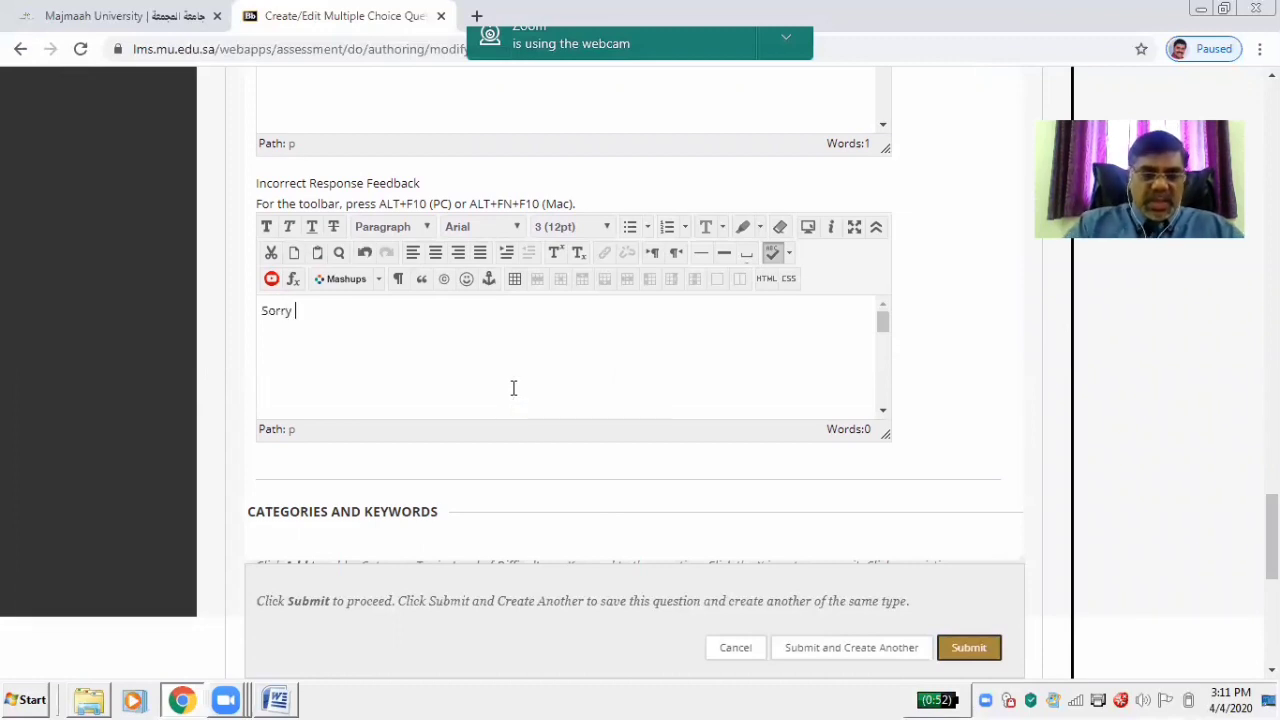
{"action": "type", "text": "yts a "}
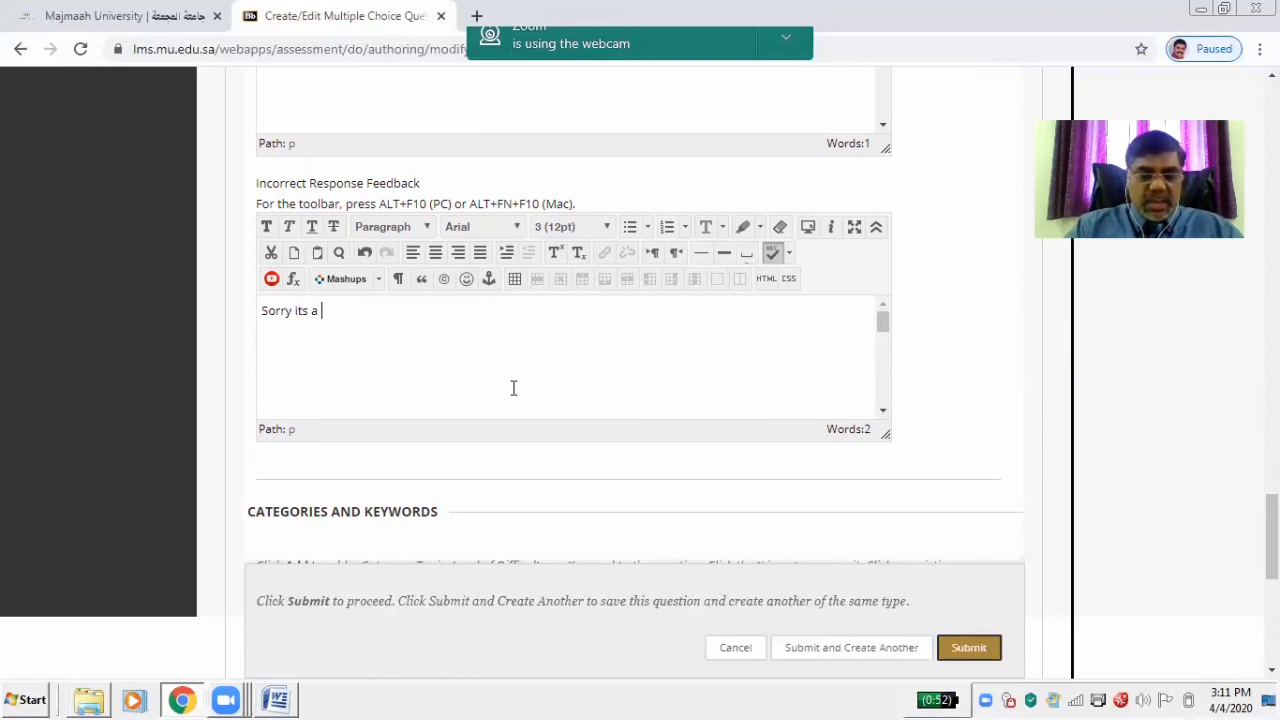
{"action": "type", "text": "wrong a"}
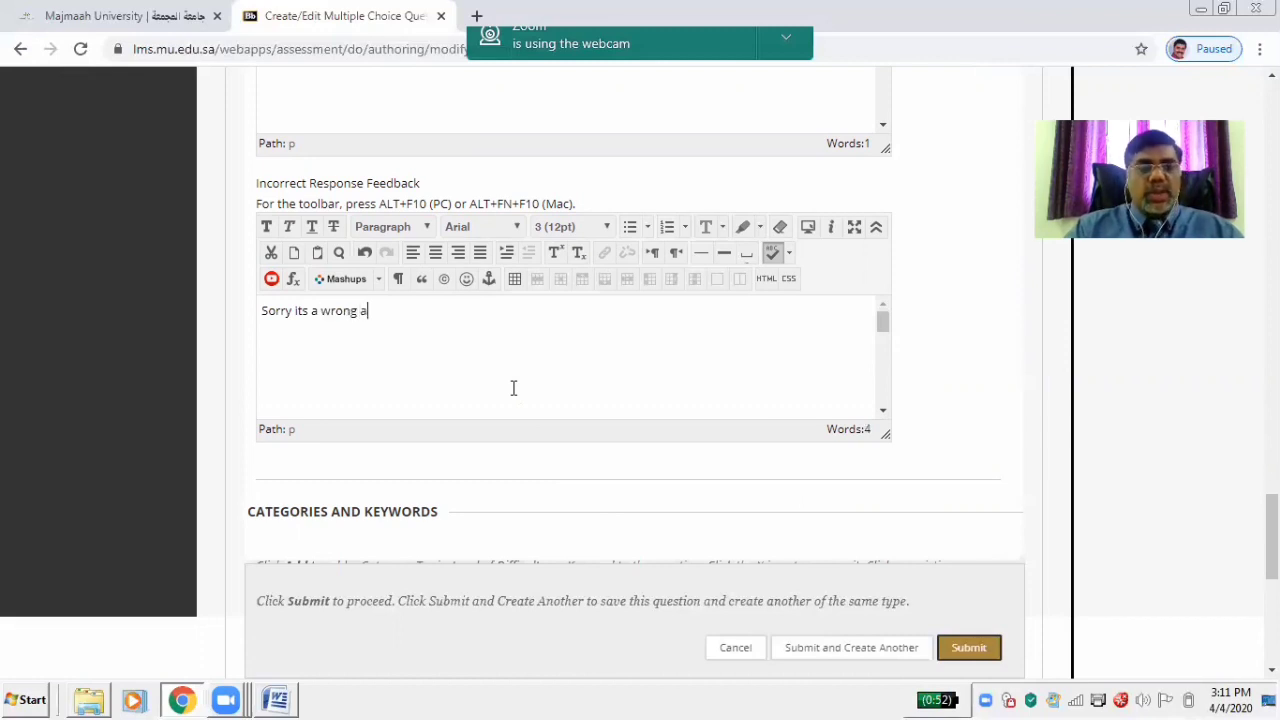
{"action": "type", "text": "nswer"}
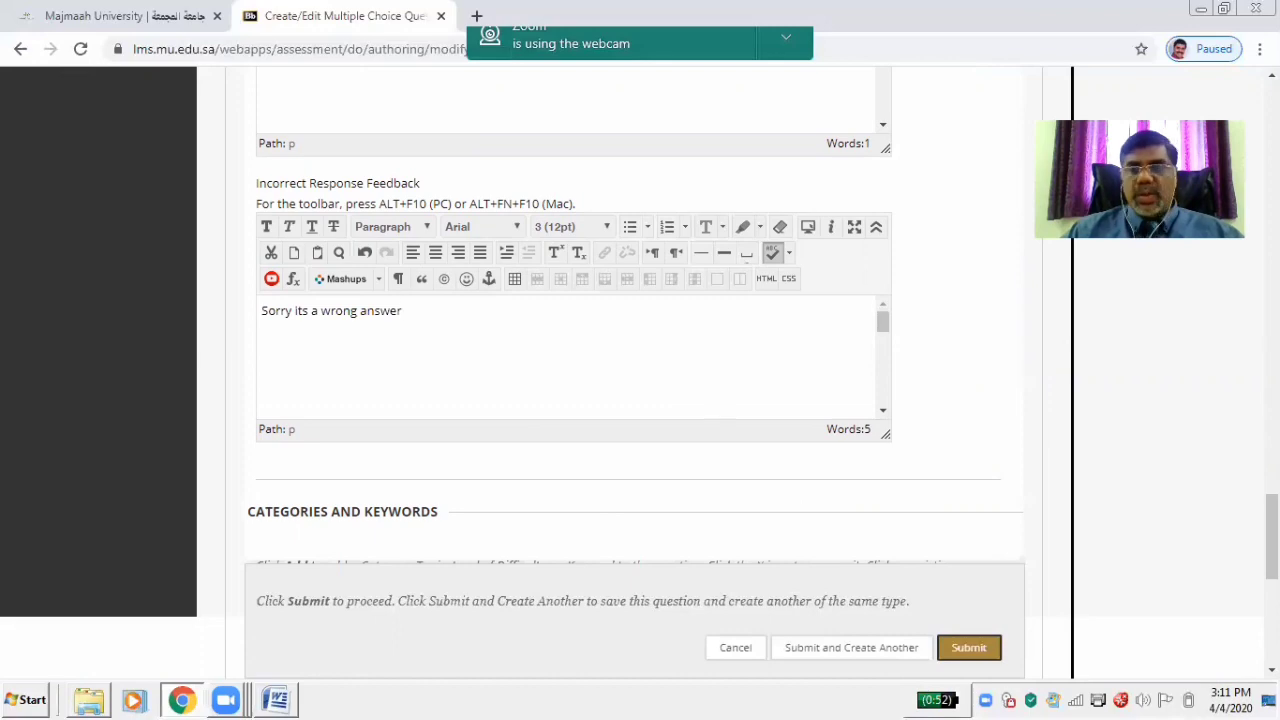
{"action": "scroll", "coordinate": [722, 409], "scroll_direction": "down", "scroll_amount": 2}
{"action": "scroll", "coordinate": [640, 400], "scroll_direction": "down", "scroll_amount": 3}
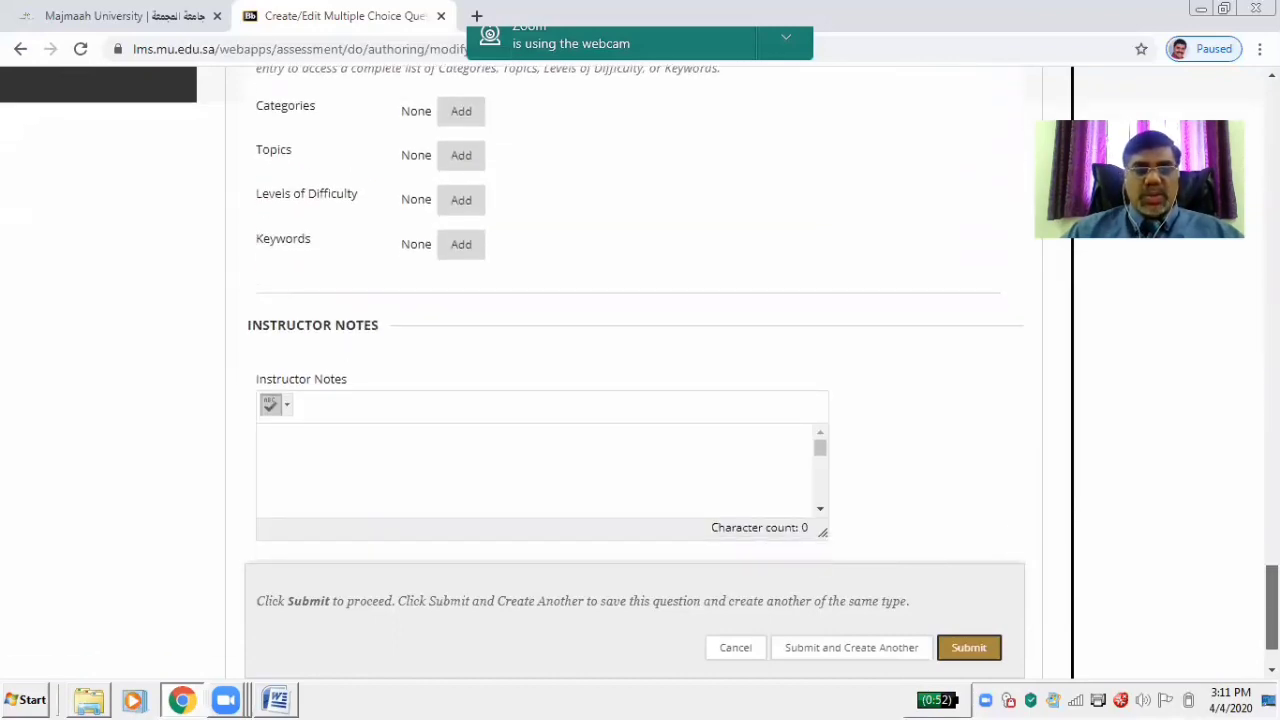
Enable Show Answers in Random Order for Q1's answer options
{"action": "scroll", "coordinate": [640, 370], "scroll_direction": "up", "scroll_amount": 15}
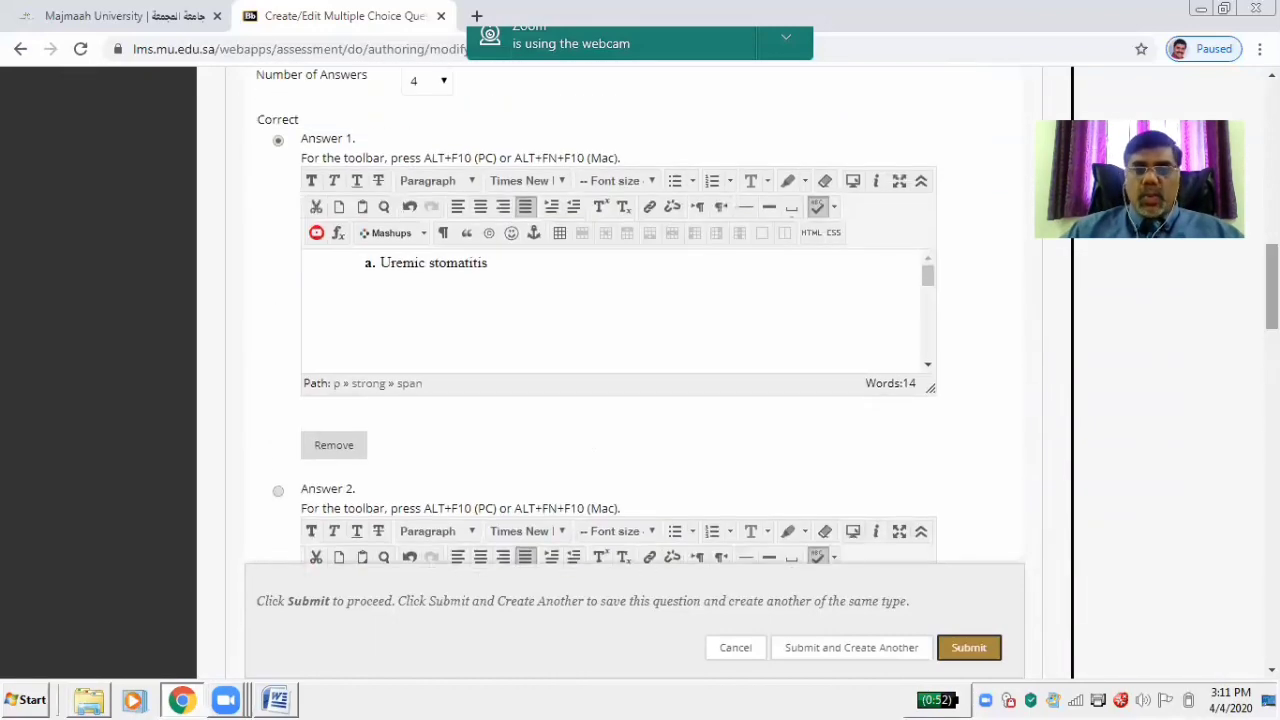
{"action": "scroll", "coordinate": [640, 370], "scroll_direction": "up", "scroll_amount": 5}
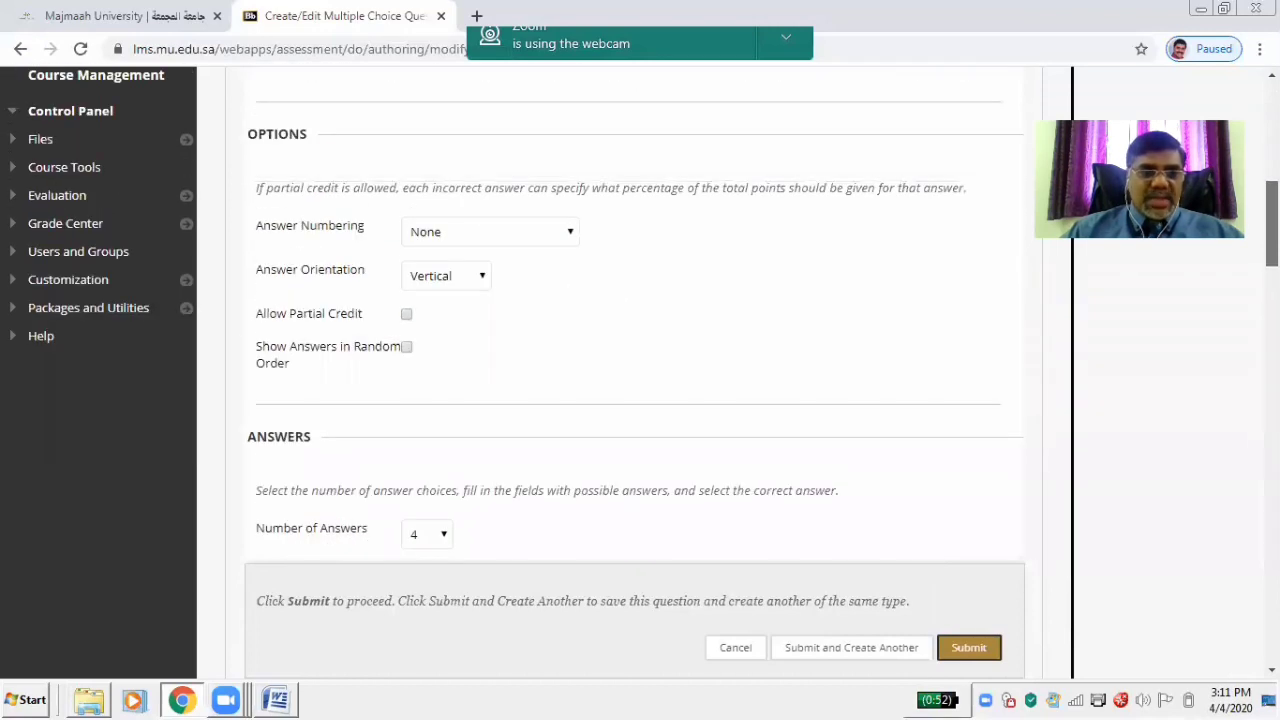
{"action": "left_click", "coordinate": [406, 347]}
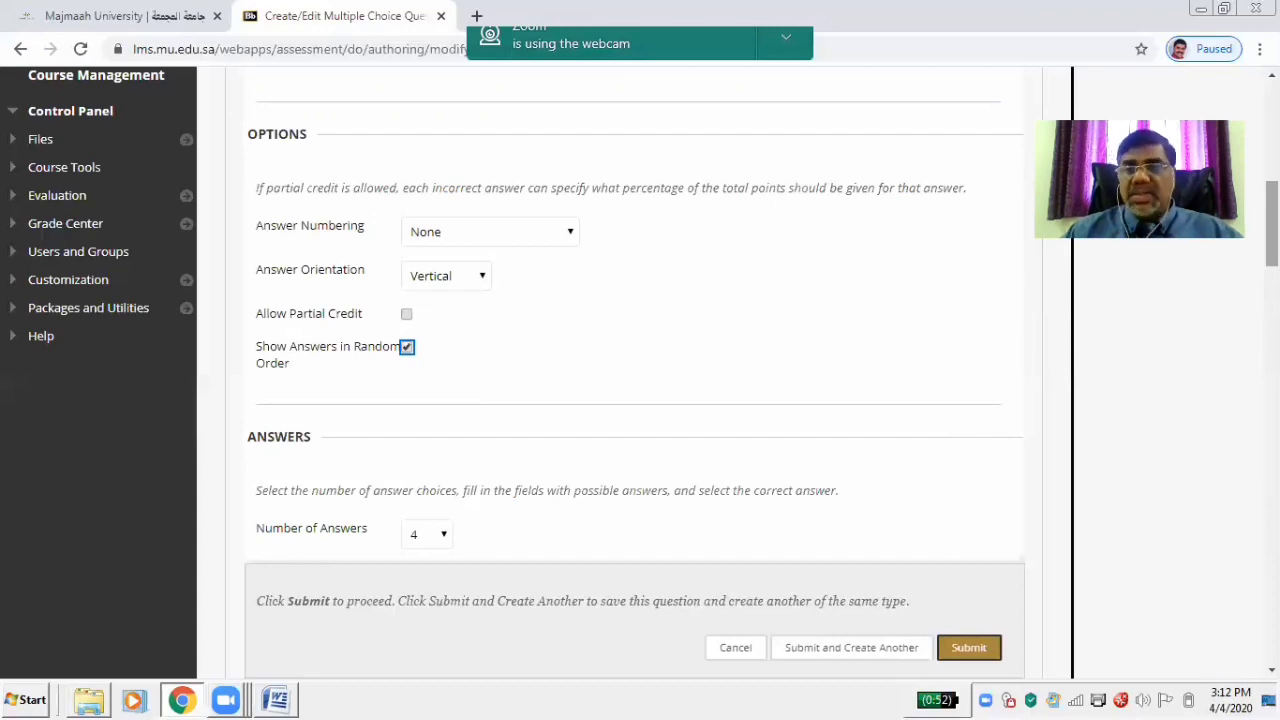
{"action": "scroll", "coordinate": [630, 320], "scroll_direction": "down", "scroll_amount": 15}
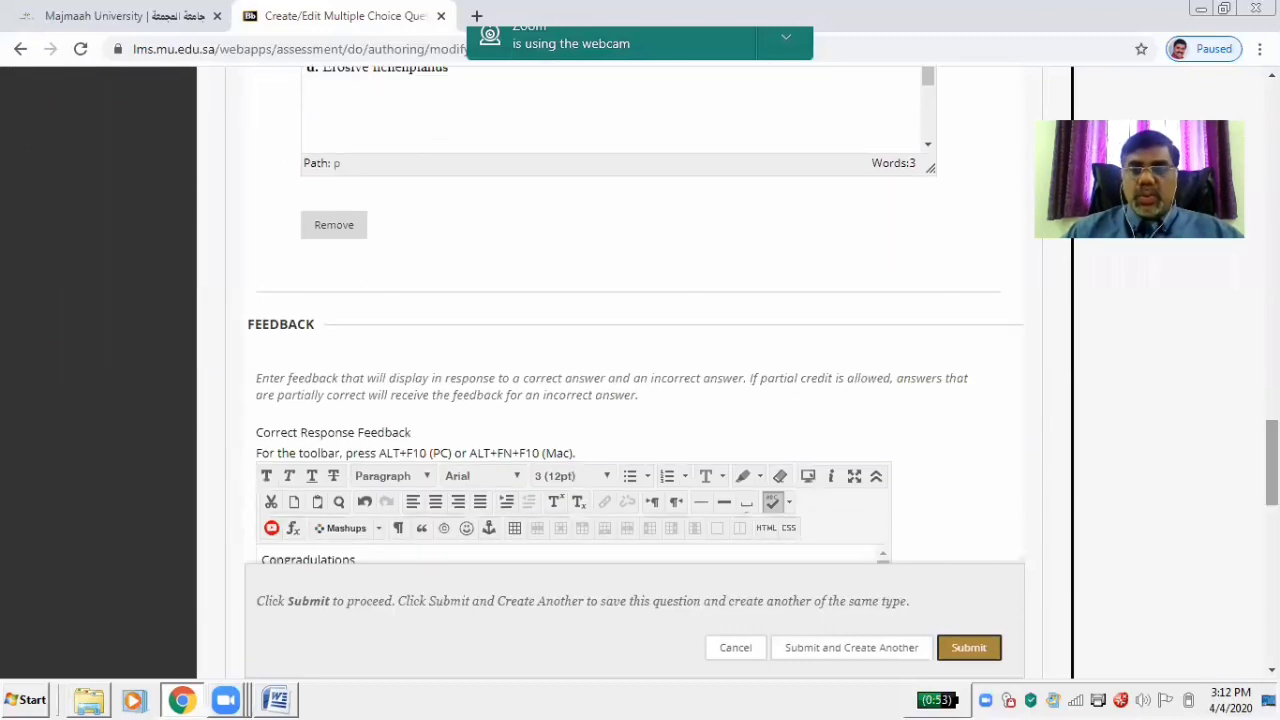
{"action": "scroll", "coordinate": [630, 360], "scroll_direction": "down", "scroll_amount": 8}
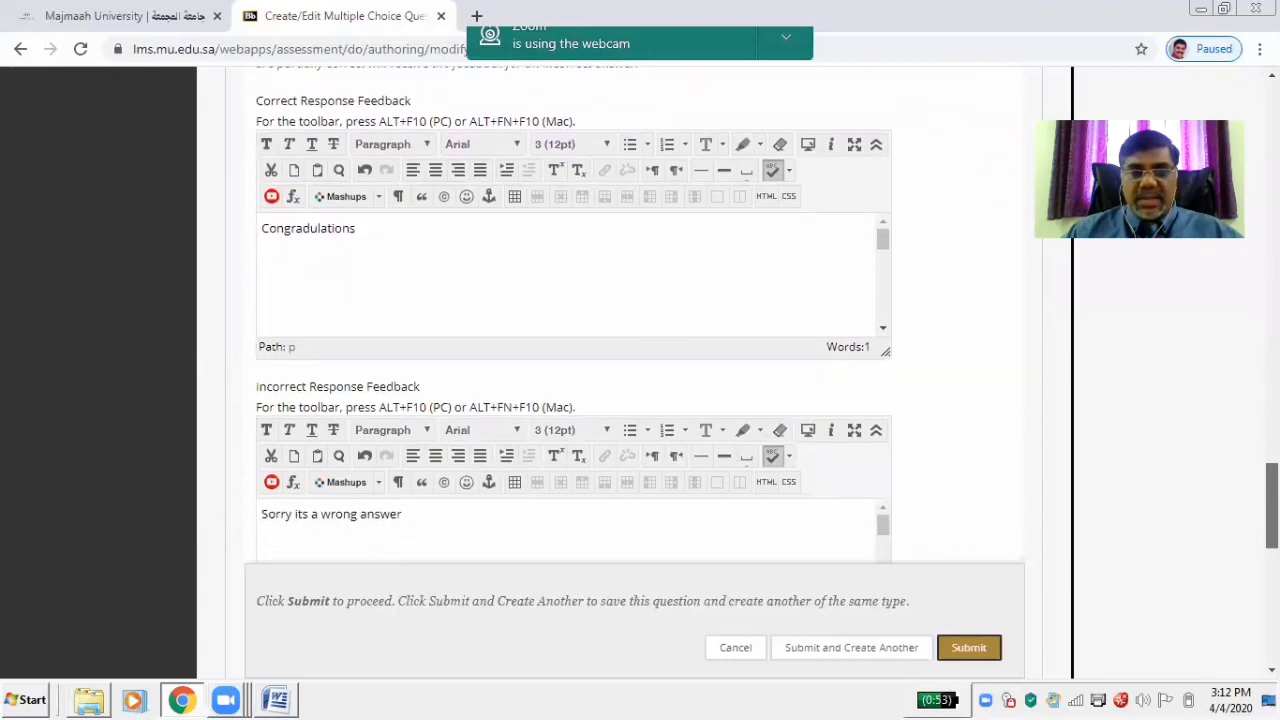
{"action": "scroll", "coordinate": [630, 360], "scroll_direction": "down", "scroll_amount": 2}
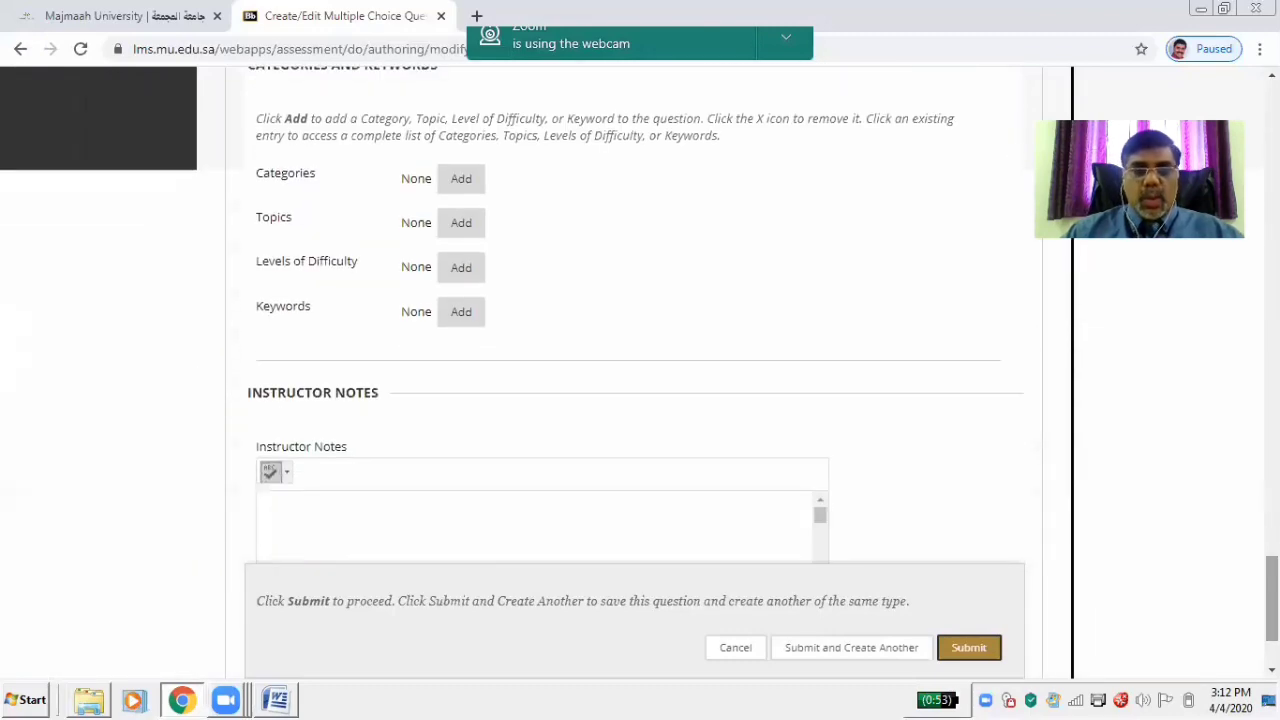
Save Q1 to the test canvas and change its points from 10 to 1
{"action": "left_click", "coordinate": [968, 648]}
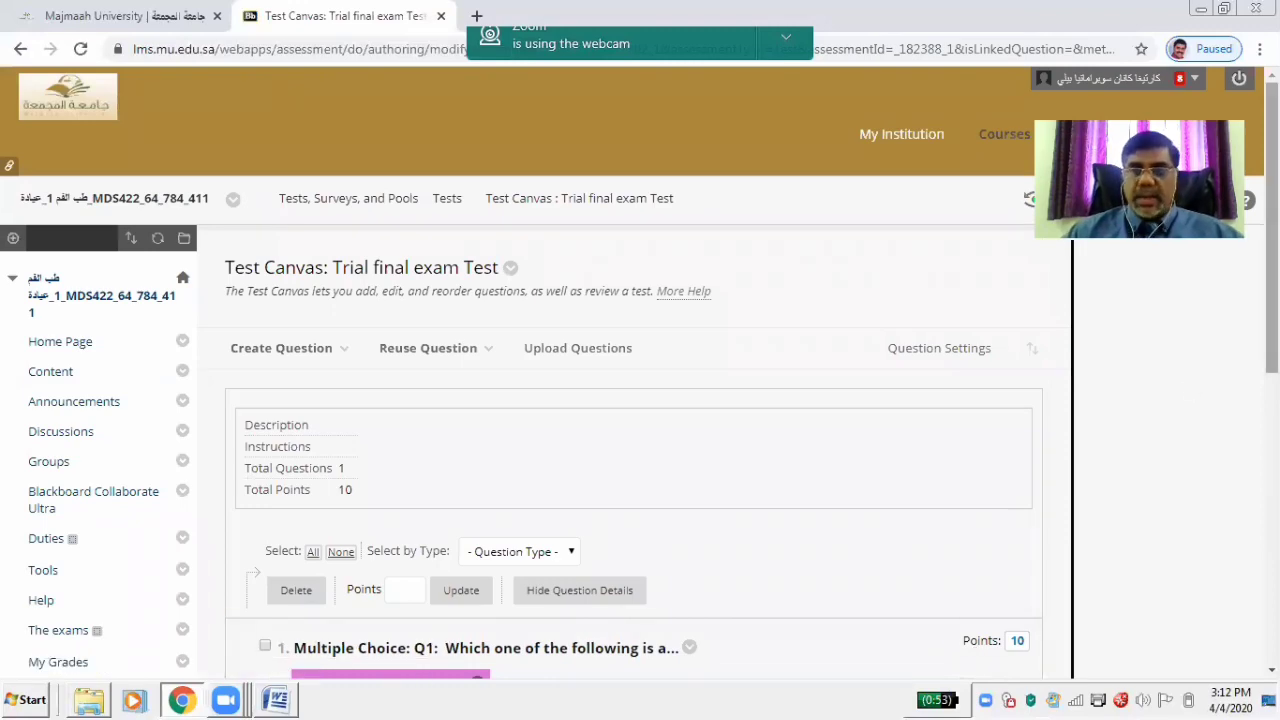
{"action": "left_click_drag", "start_coordinate": [1272, 250], "coordinate": [1272, 406]}
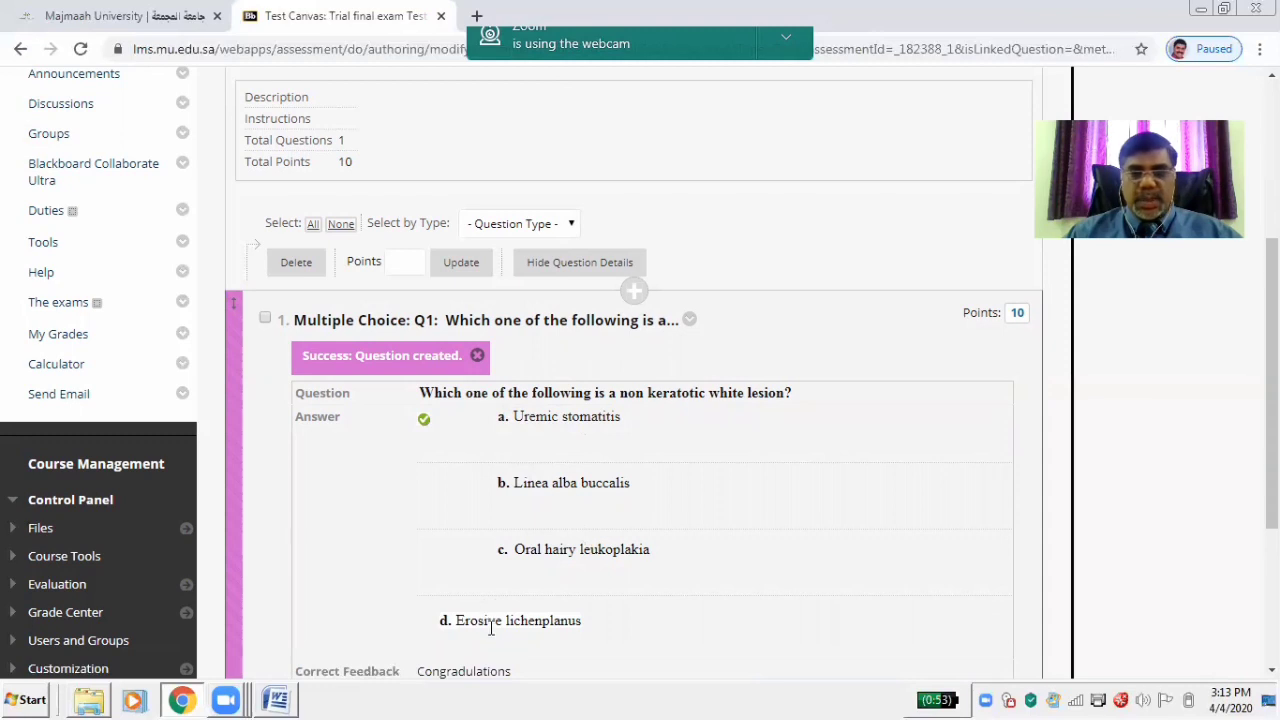
{"action": "left_click", "coordinate": [1018, 314]}
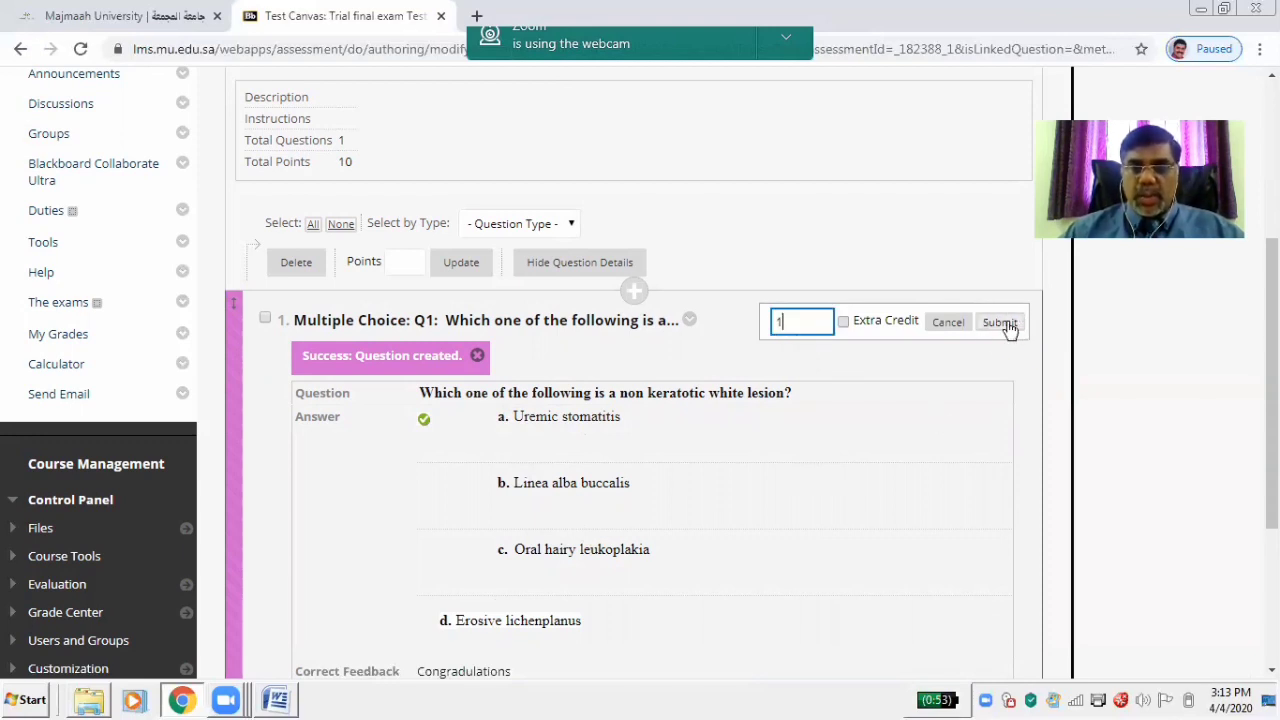
{"action": "left_click", "coordinate": [1005, 326]}
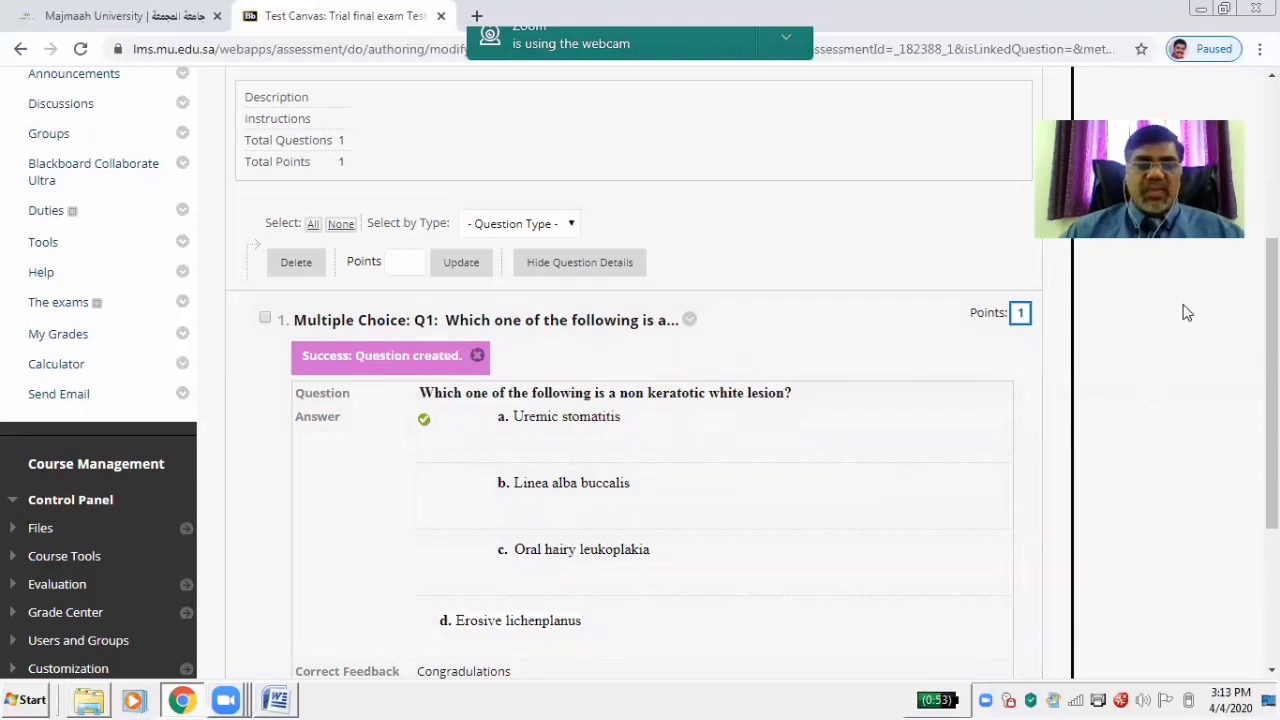
{"action": "scroll", "coordinate": [1187, 313], "scroll_direction": "down", "scroll_amount": 3}
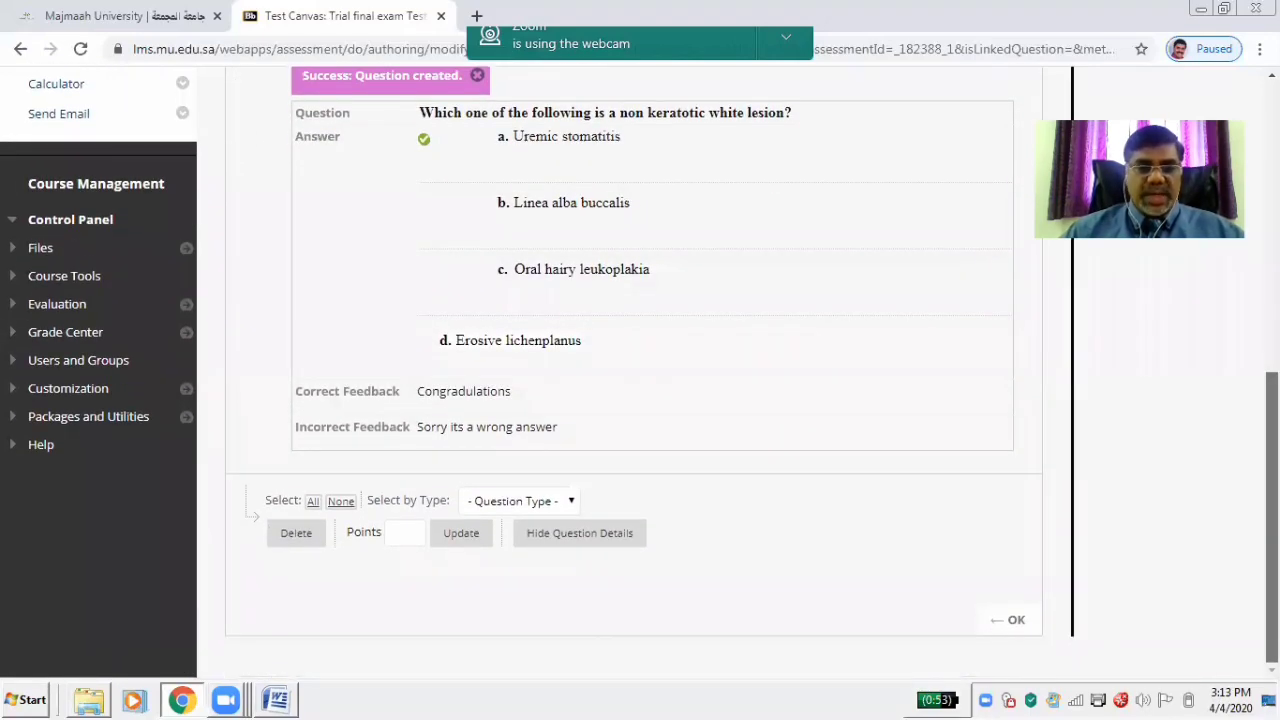
{"action": "scroll", "coordinate": [640, 380], "scroll_direction": "up", "scroll_amount": 2}
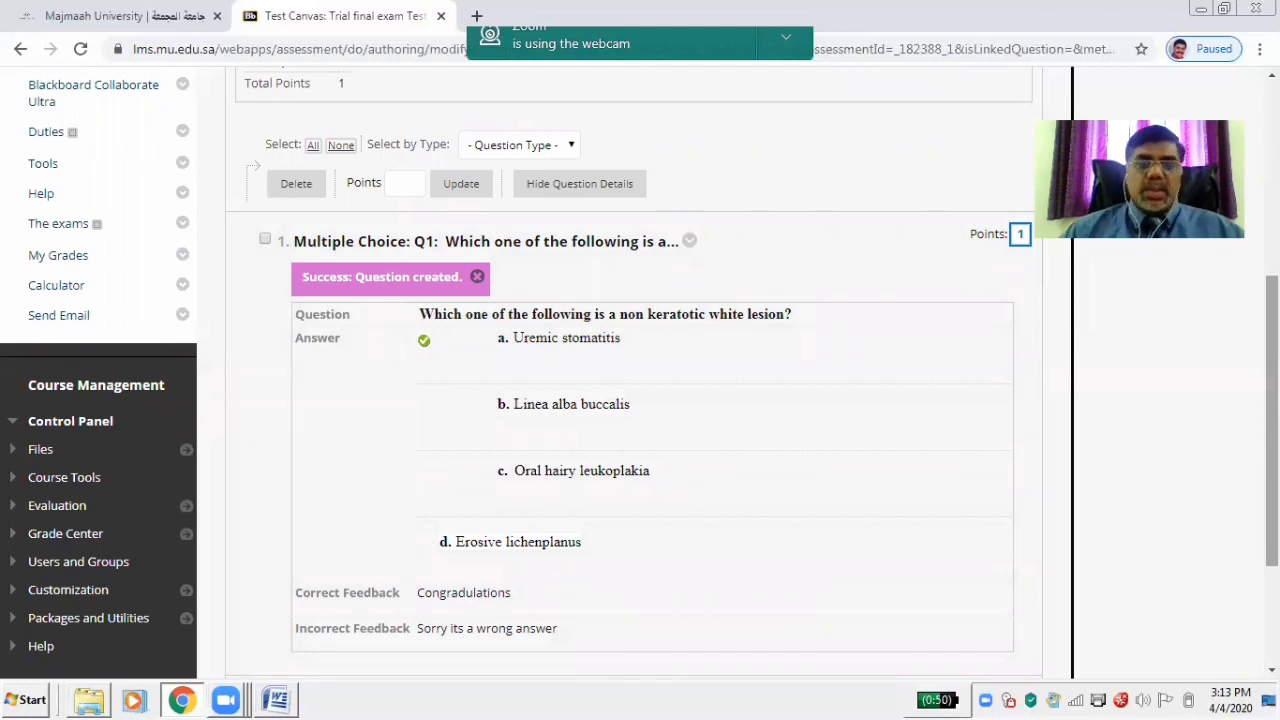
{"action": "scroll", "coordinate": [640, 374], "scroll_direction": "up", "scroll_amount": 1}
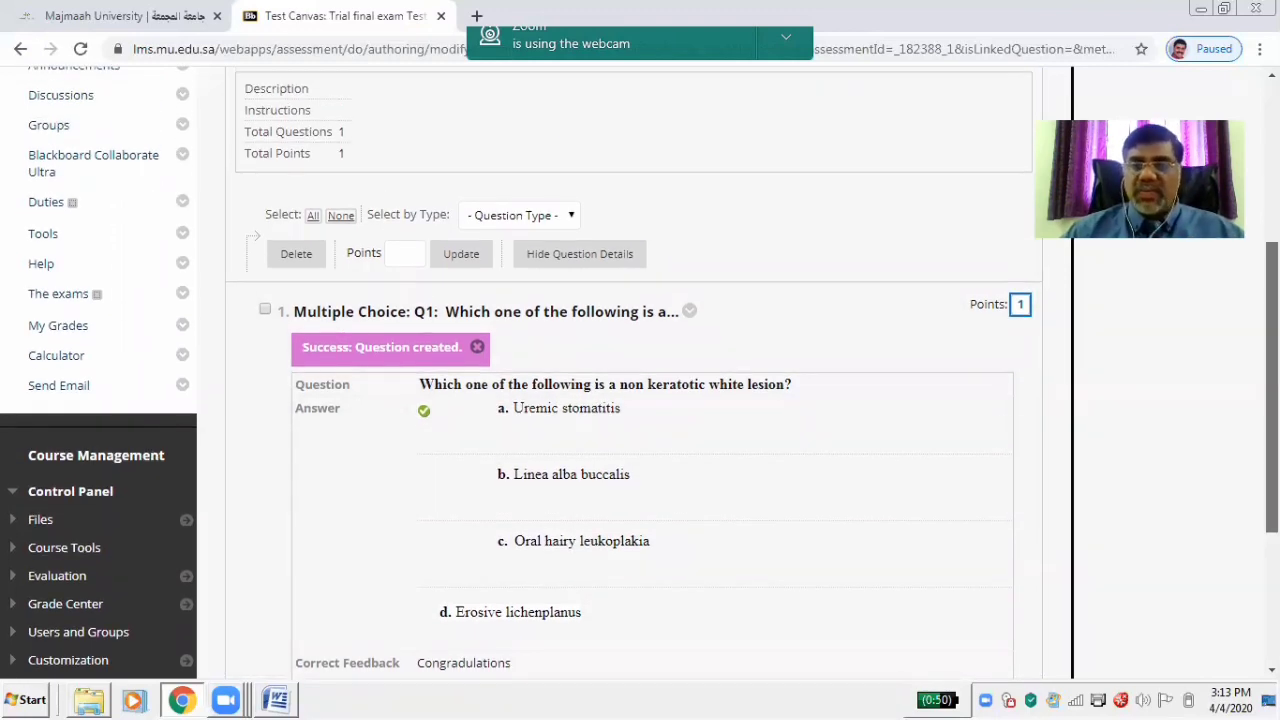
{"action": "scroll", "coordinate": [335, 305], "scroll_direction": "up", "scroll_amount": 3}
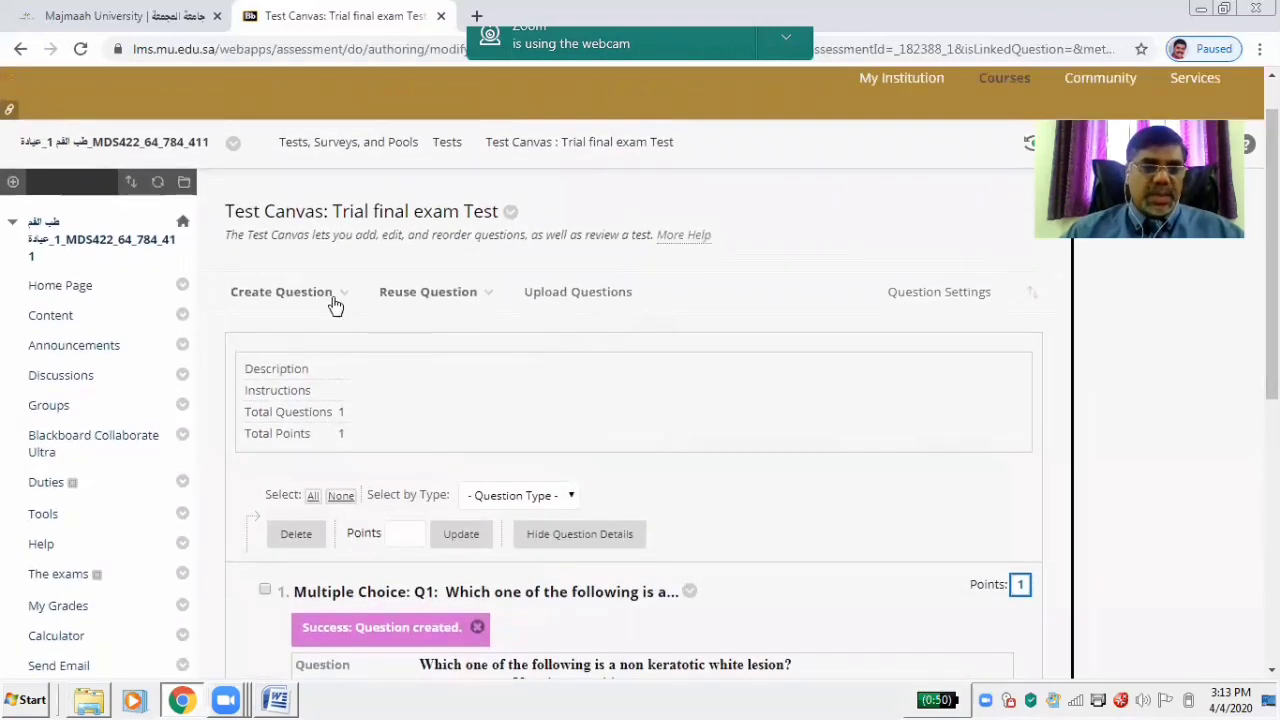
Add a new multiple choice question titled Q2
{"action": "left_click", "coordinate": [335, 300]}
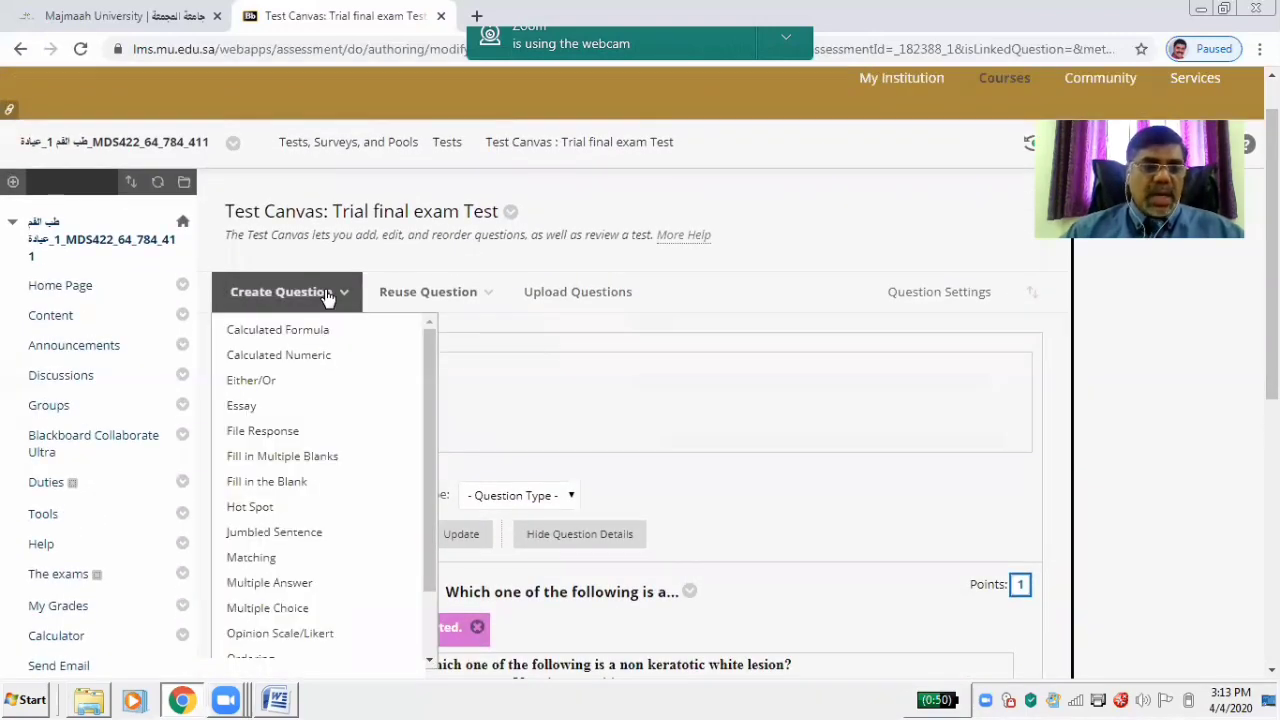
{"action": "left_click", "coordinate": [295, 616]}
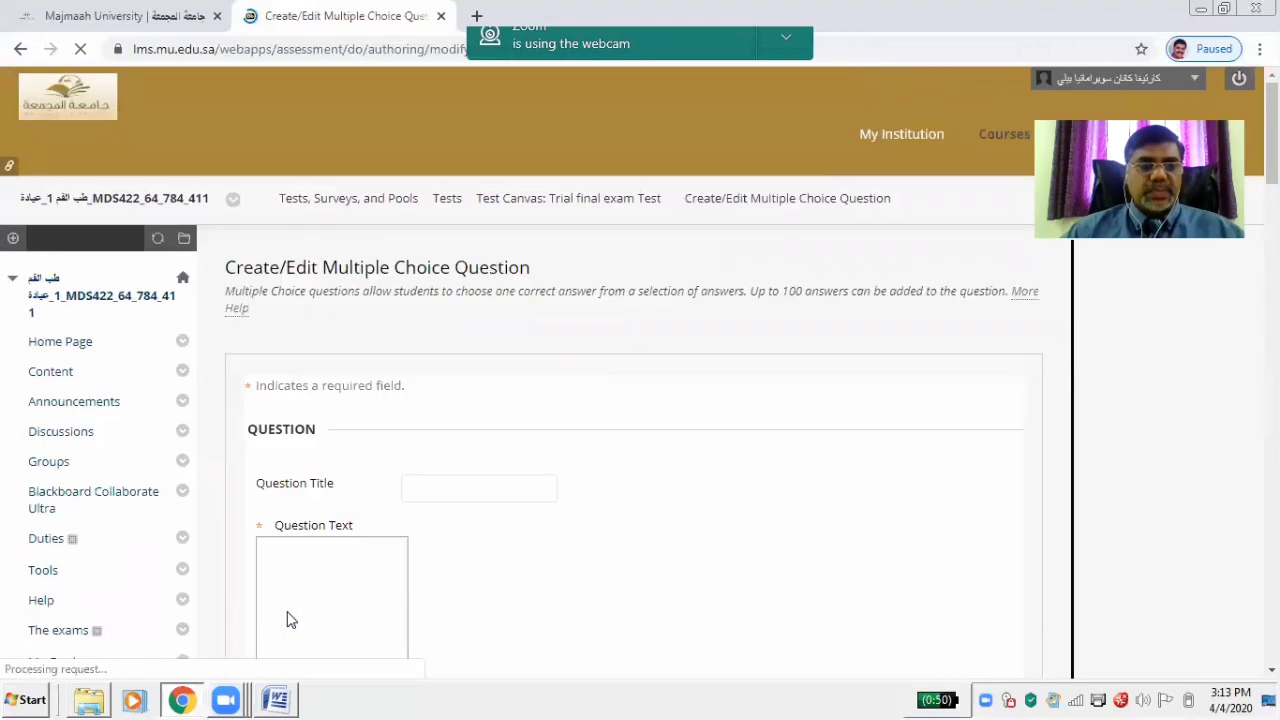
{"action": "left_click", "coordinate": [480, 482]}
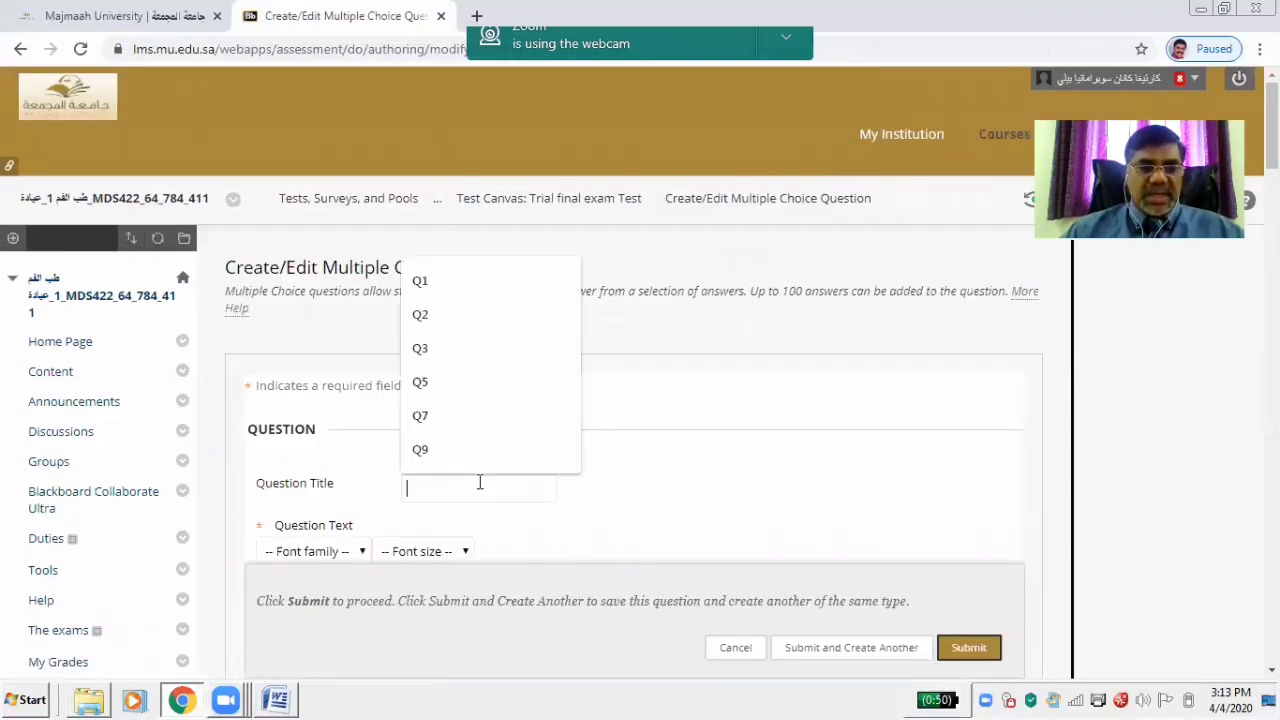
{"action": "left_click", "coordinate": [438, 316]}
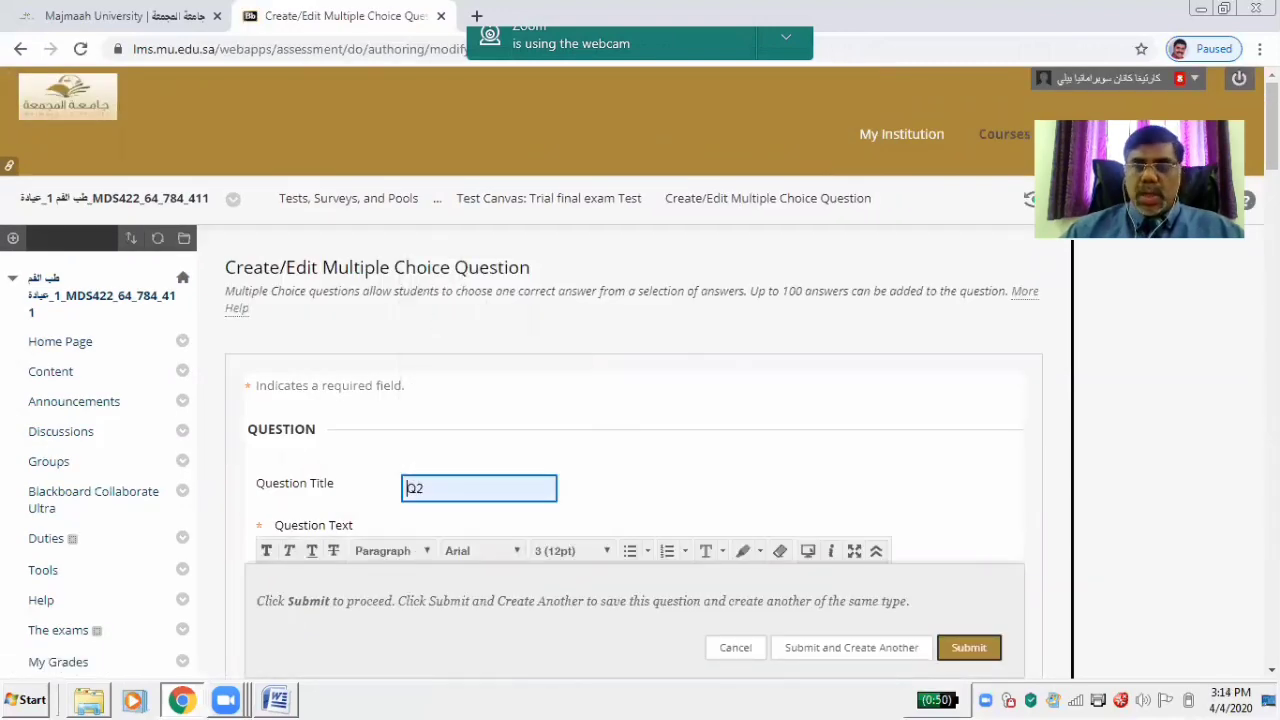
{"action": "scroll", "coordinate": [640, 400], "scroll_direction": "down", "scroll_amount": 4}
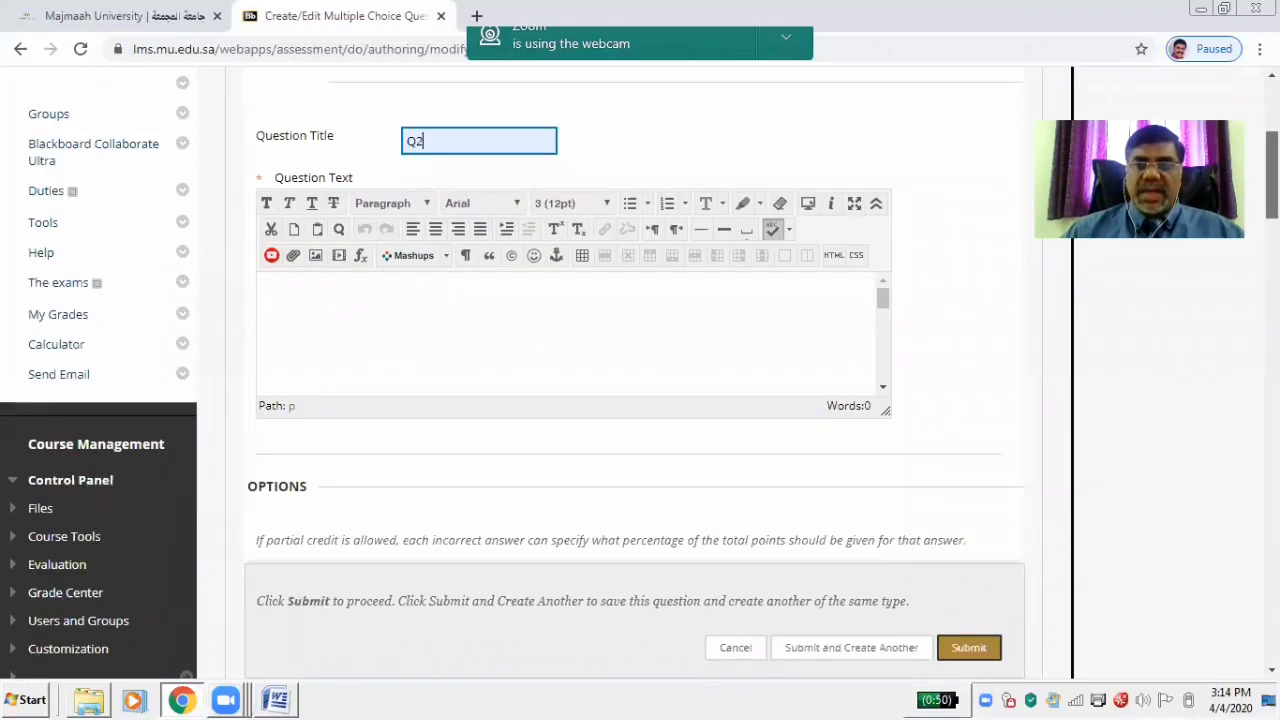
Copy question 2 from the Word exam document into Q2's question text, keeping only the question wording
{"action": "left_click", "coordinate": [275, 699]}
{"action": "left_click_drag", "start_coordinate": [381, 360], "coordinate": [530, 456]}
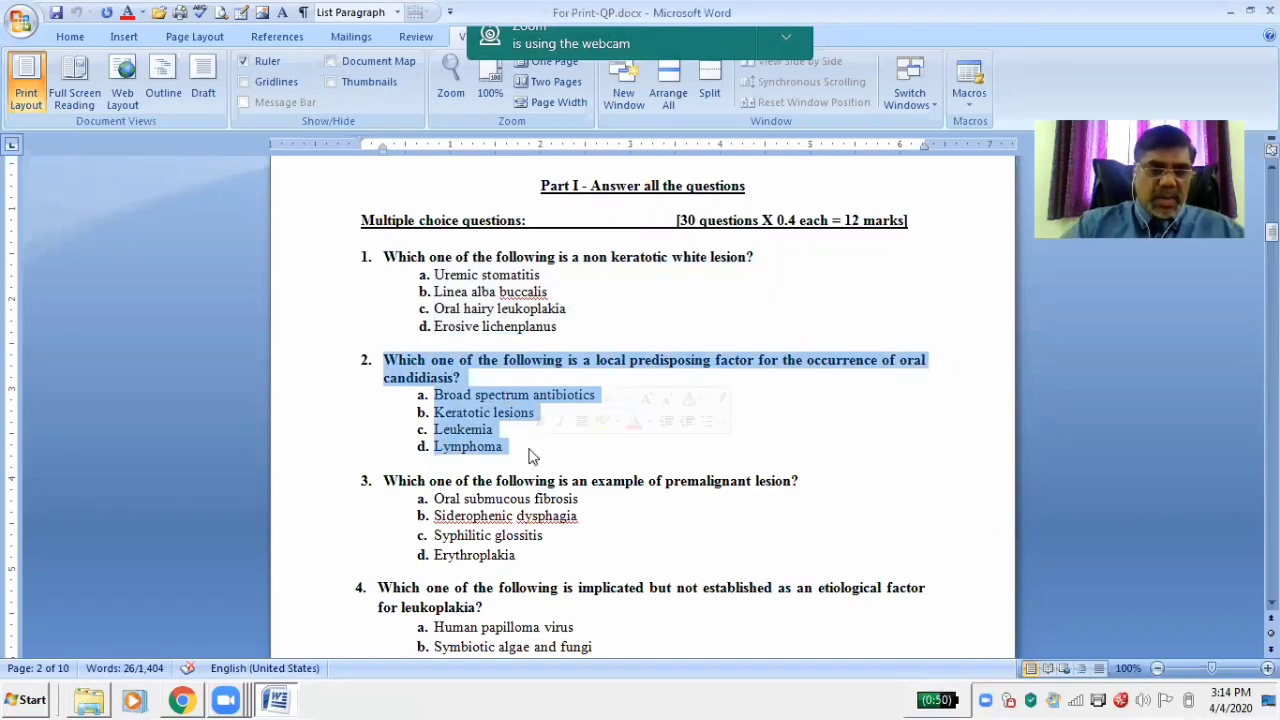
{"action": "mouse_move", "coordinate": [182, 699]}
{"action": "left_click", "coordinate": [158, 668]}
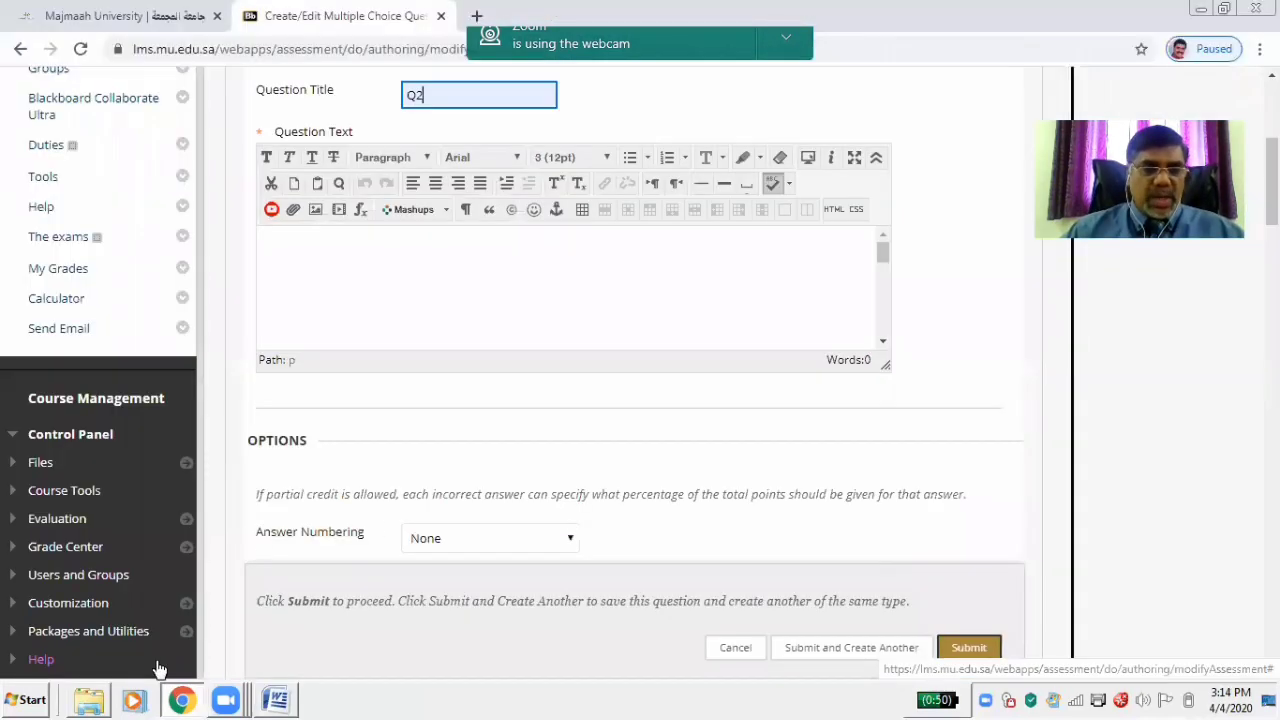
{"action": "left_click", "coordinate": [371, 249]}
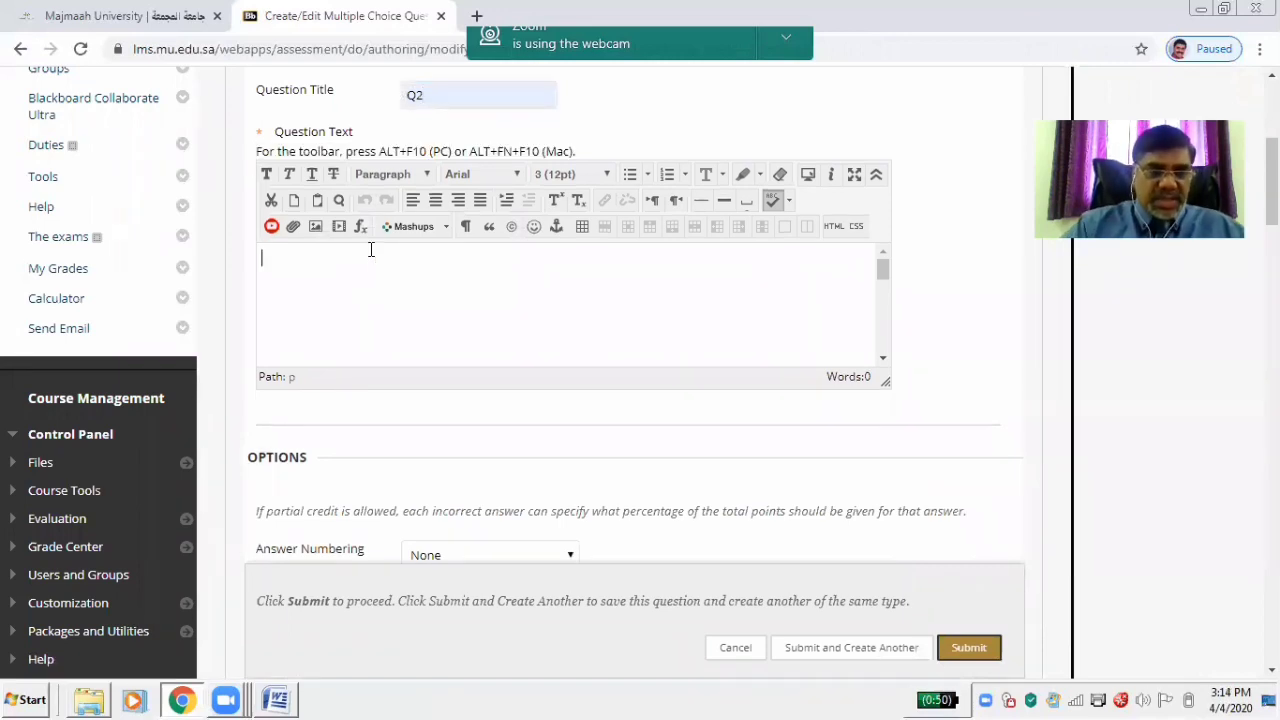
{"action": "type", "text": "1. Which one of the following is a local predisposing factor for the occurrence of oral candidiasis? a. Broad spectrum antibiotics b. Keratotic lesions c. Leukemia d. Lymphoma"}
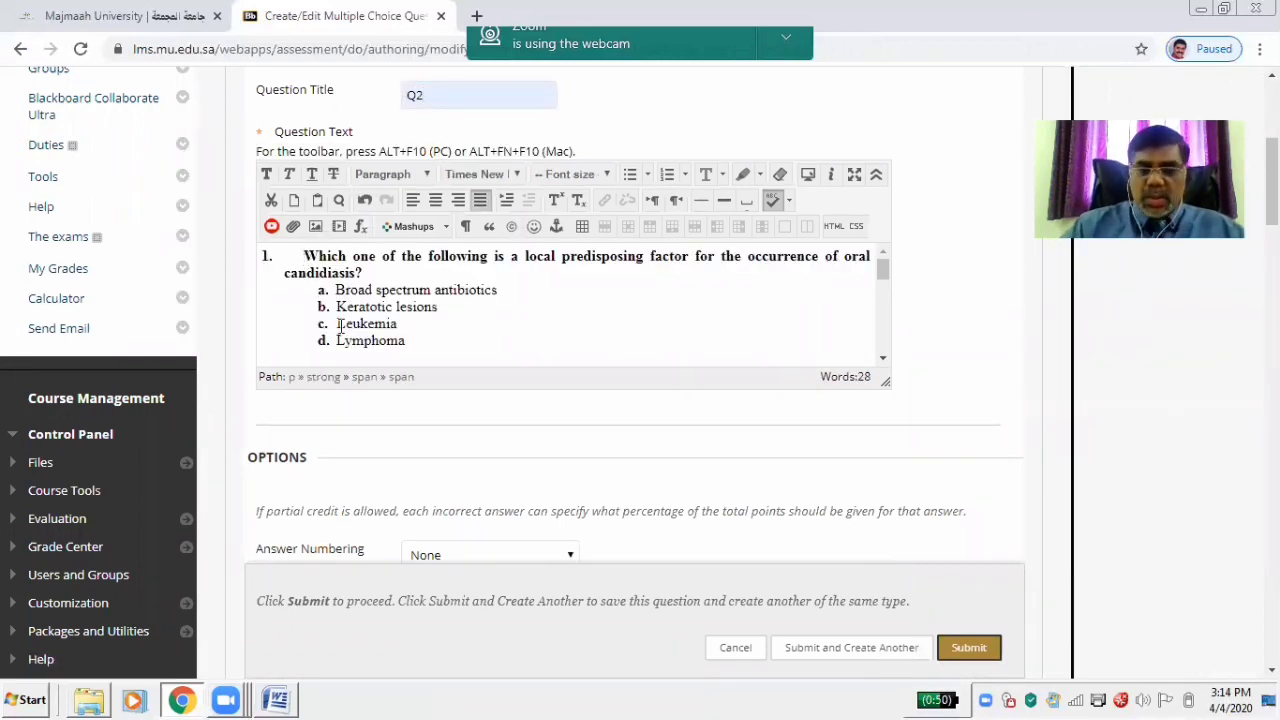
{"action": "key", "text": "BackSpace"}
{"action": "key", "text": "BackSpace"}
{"action": "key", "text": "BackSpace"}
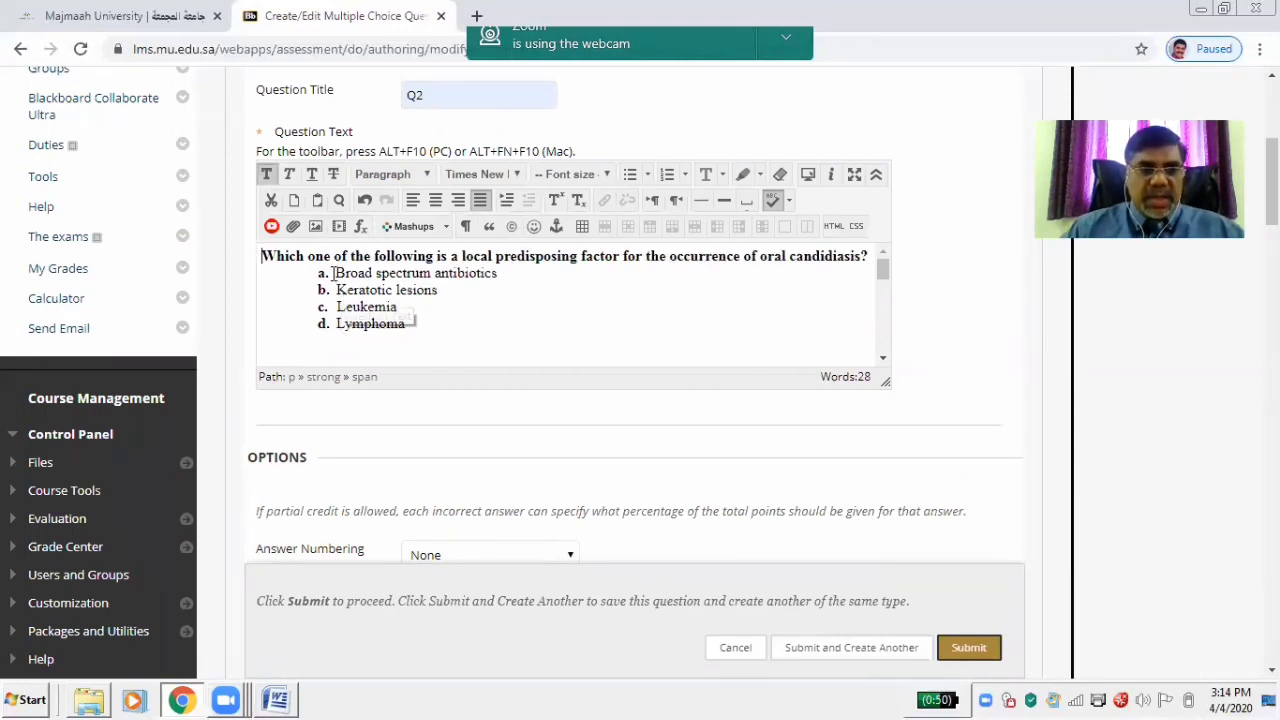
{"action": "left_click_drag", "start_coordinate": [318, 273], "coordinate": [425, 328]}
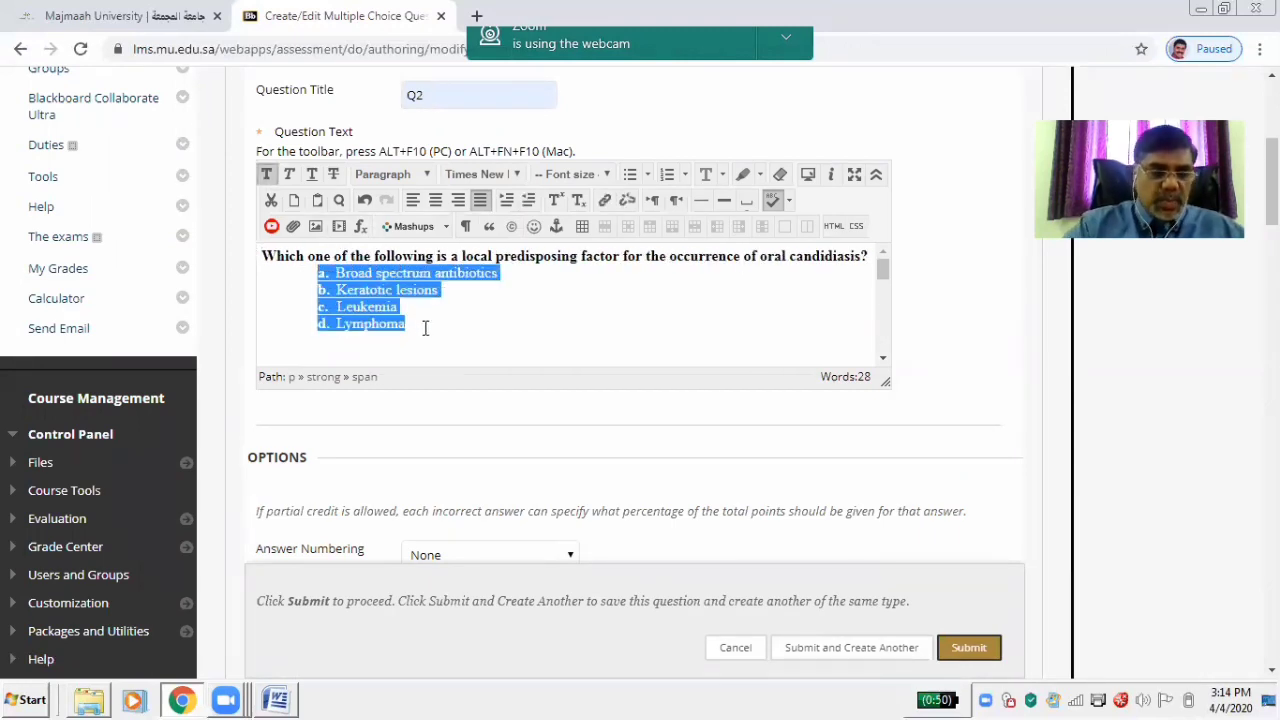
{"action": "key", "text": "BackSpace"}
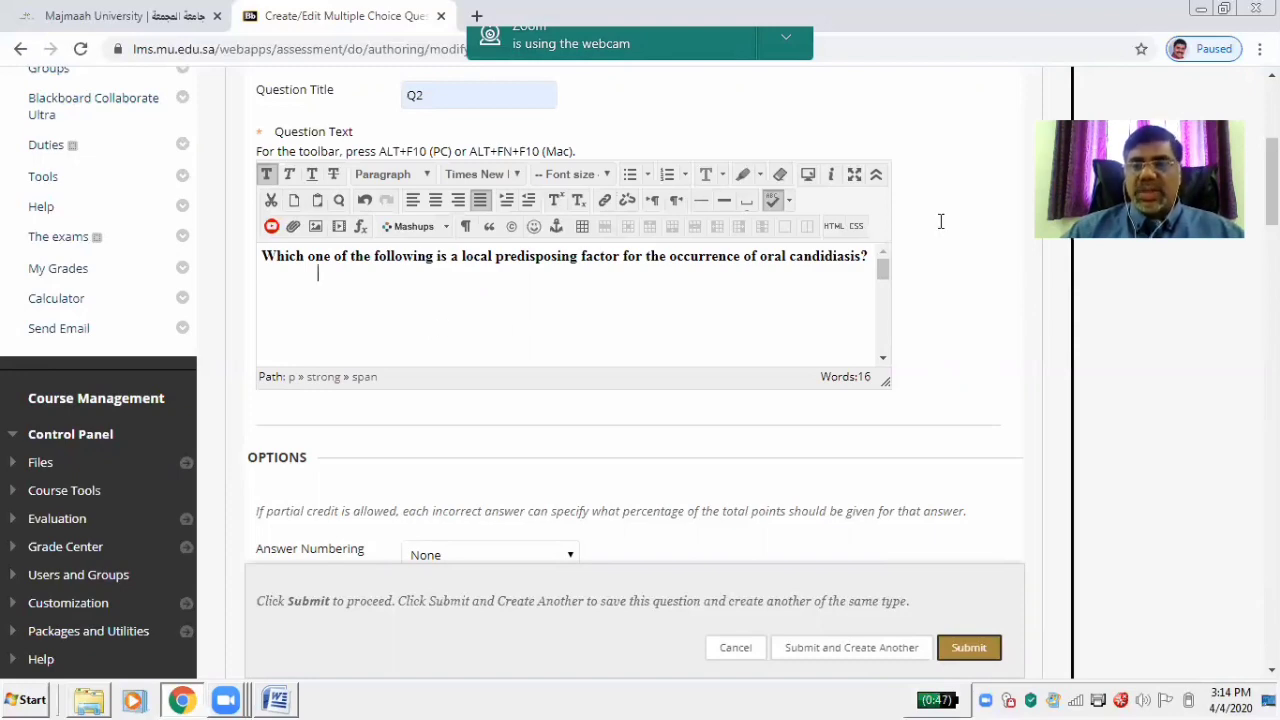
{"action": "scroll", "coordinate": [940, 221], "scroll_direction": "down", "scroll_amount": 4}
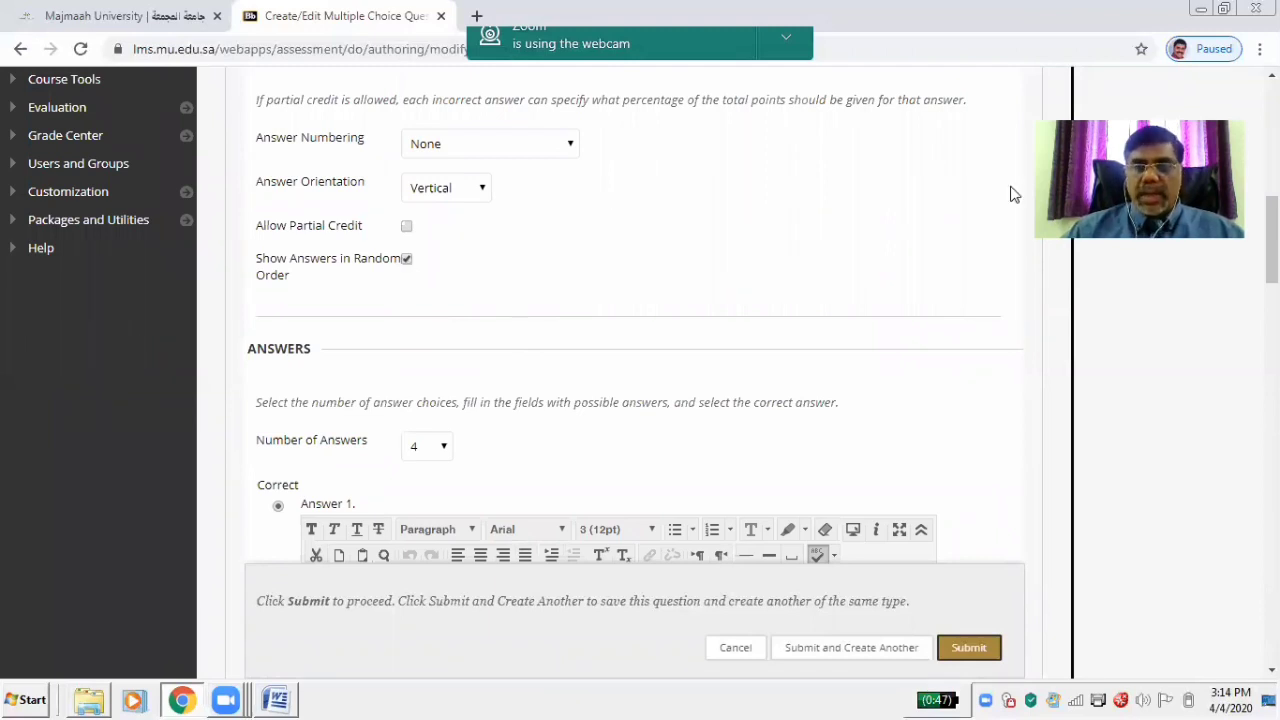
Fill Answer 1 with 'a. Broad spectrum antibiotics' from the pasted option list
{"action": "scroll", "coordinate": [1009, 191], "scroll_direction": "down", "scroll_amount": 4}
{"action": "left_click", "coordinate": [460, 283]}
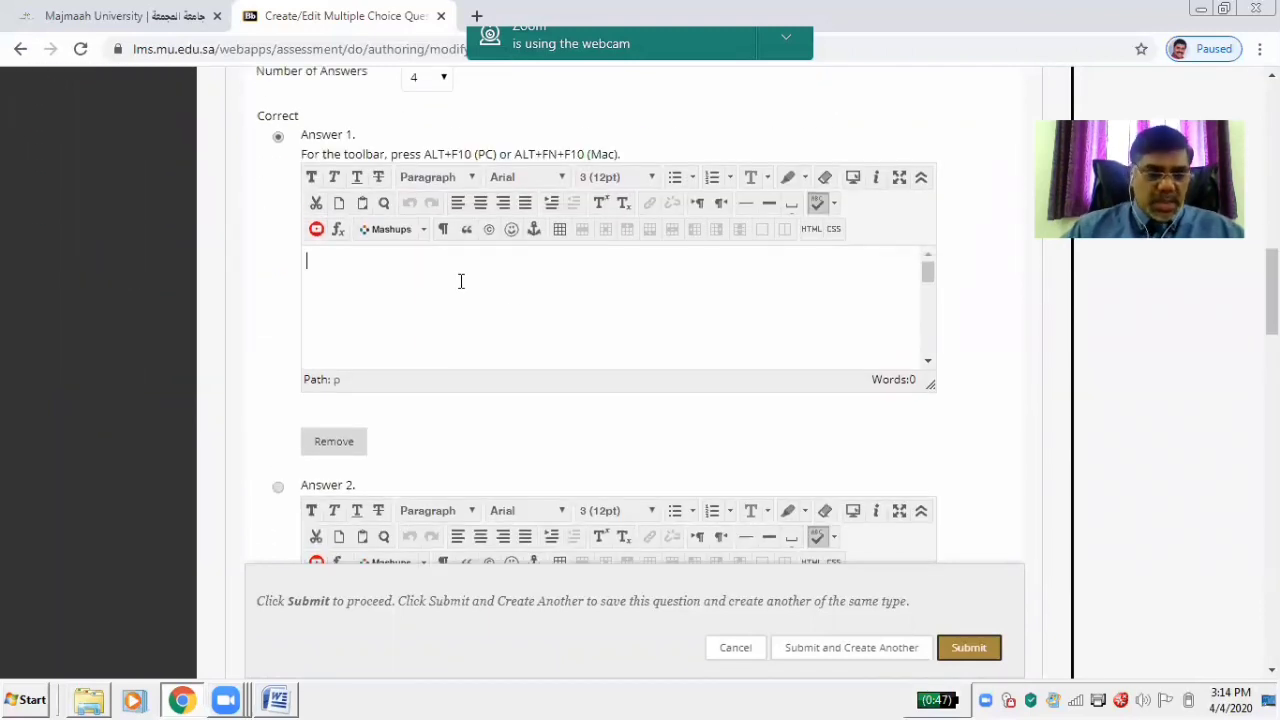
{"action": "type", "text": "Broad spectrum antibiotics Keratotic lesions Leukemia Lymphoma"}
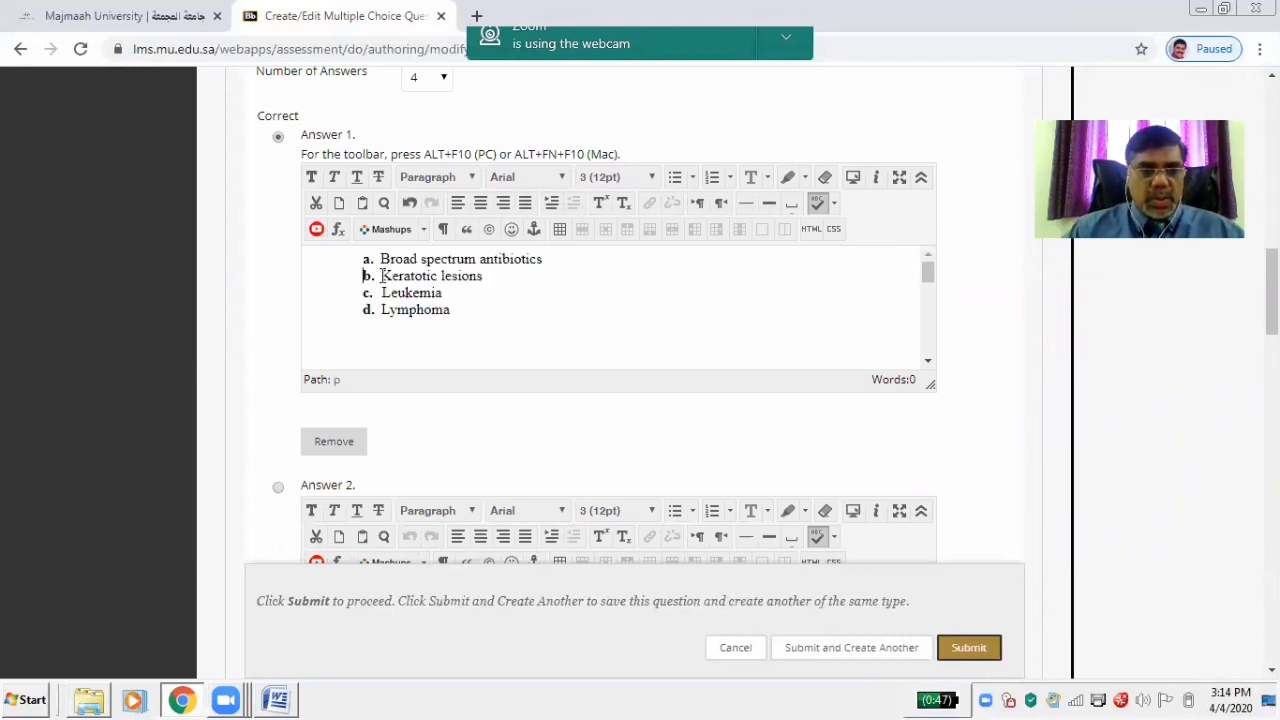
{"action": "left_click_drag", "start_coordinate": [381, 276], "coordinate": [460, 310]}
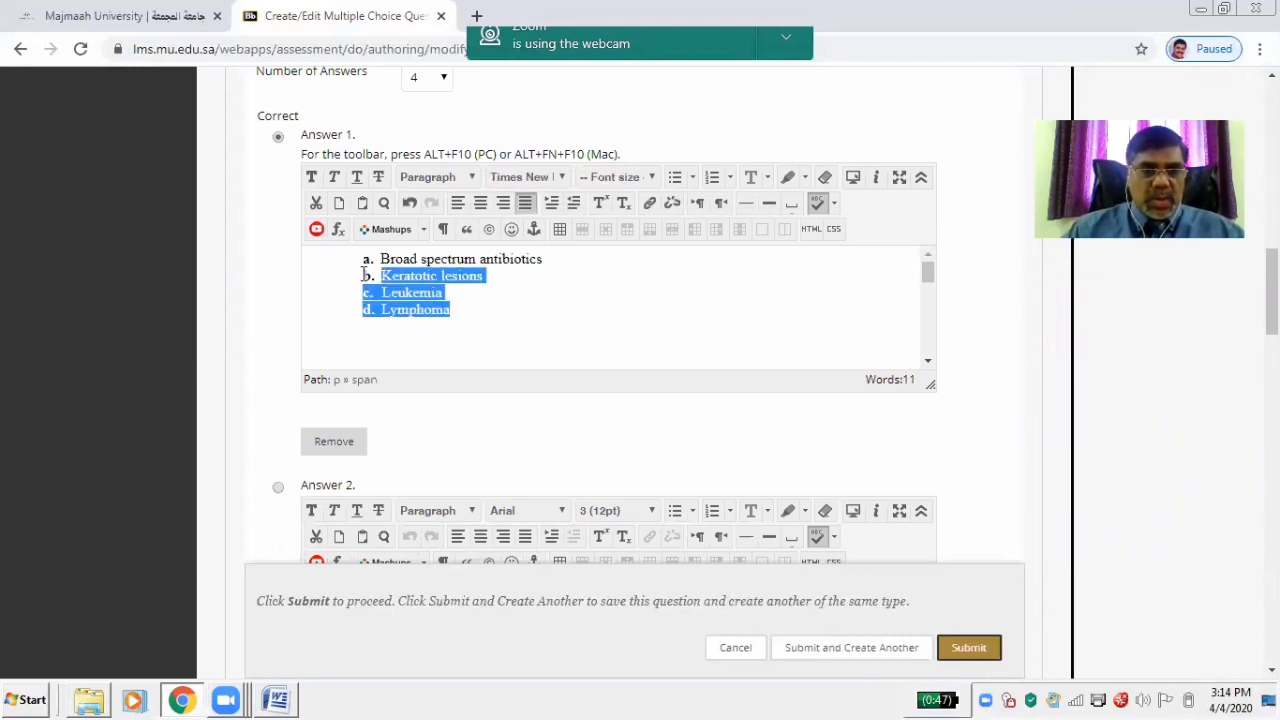
{"action": "left_click_drag", "start_coordinate": [363, 276], "coordinate": [478, 326]}
{"action": "key", "text": "ctrl+c"}
{"action": "key", "text": "Delete"}
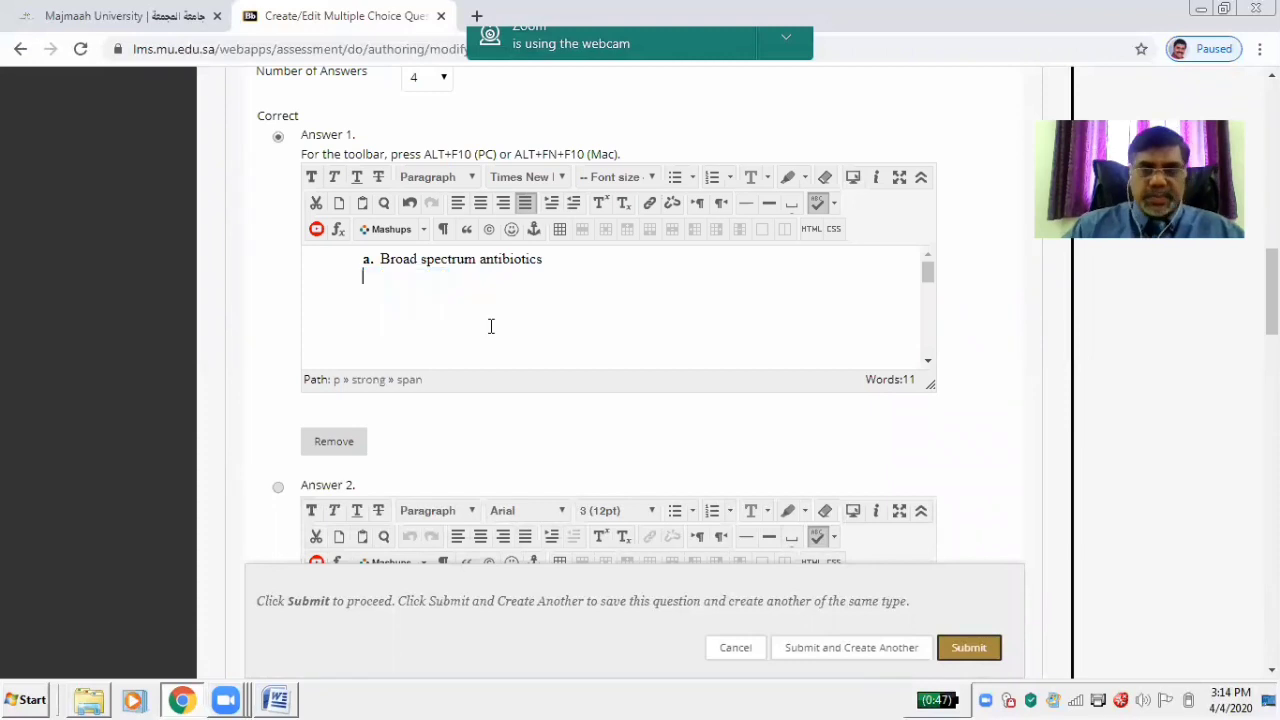
{"action": "scroll", "coordinate": [631, 357], "scroll_direction": "down", "scroll_amount": 3}
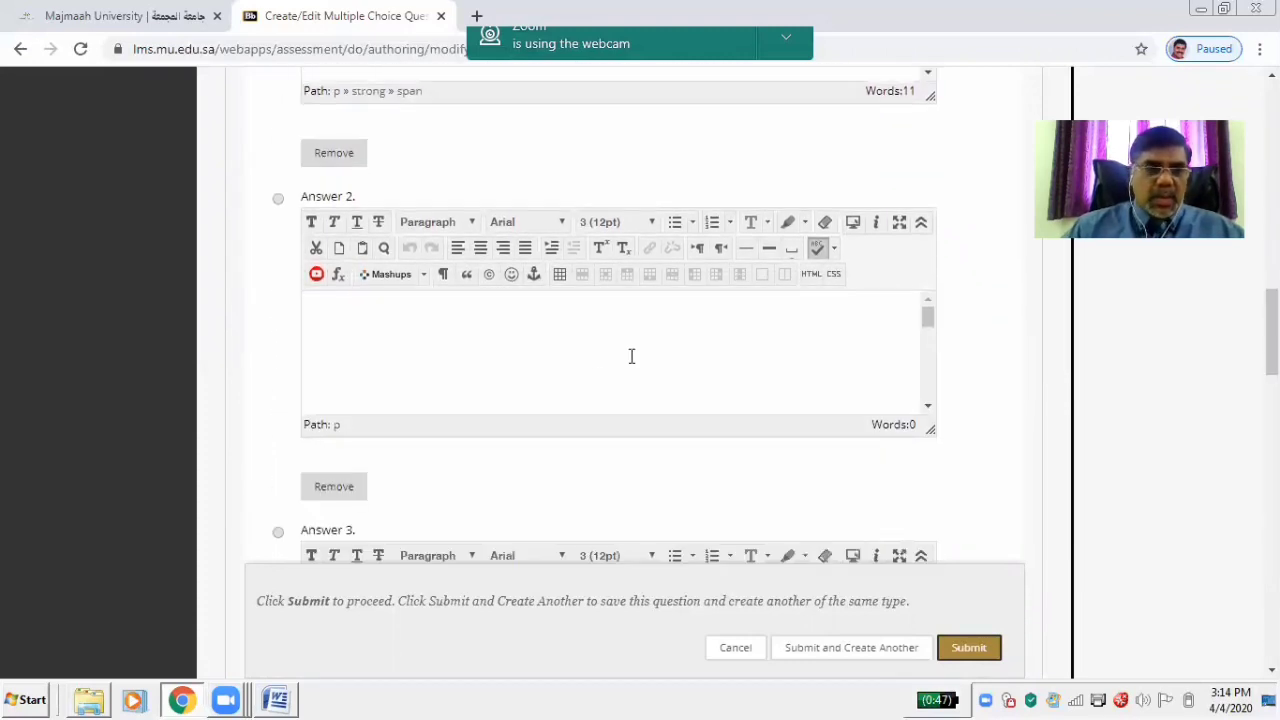
Fill Answer 2 with 'b. Keratotic lesions'
{"action": "left_click", "coordinate": [545, 347]}
{"action": "key", "text": "ctrl+v"}
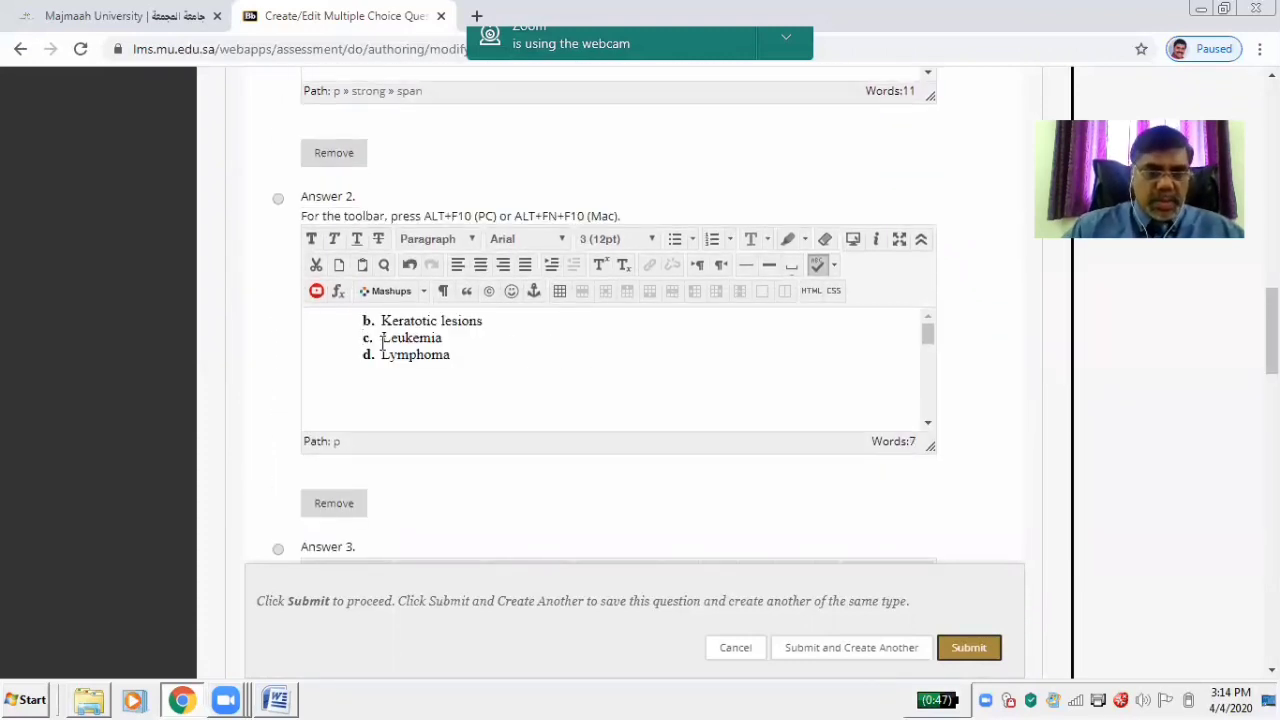
{"action": "left_click_drag", "start_coordinate": [362, 331], "coordinate": [476, 369]}
{"action": "key", "text": "ctrl+c"}
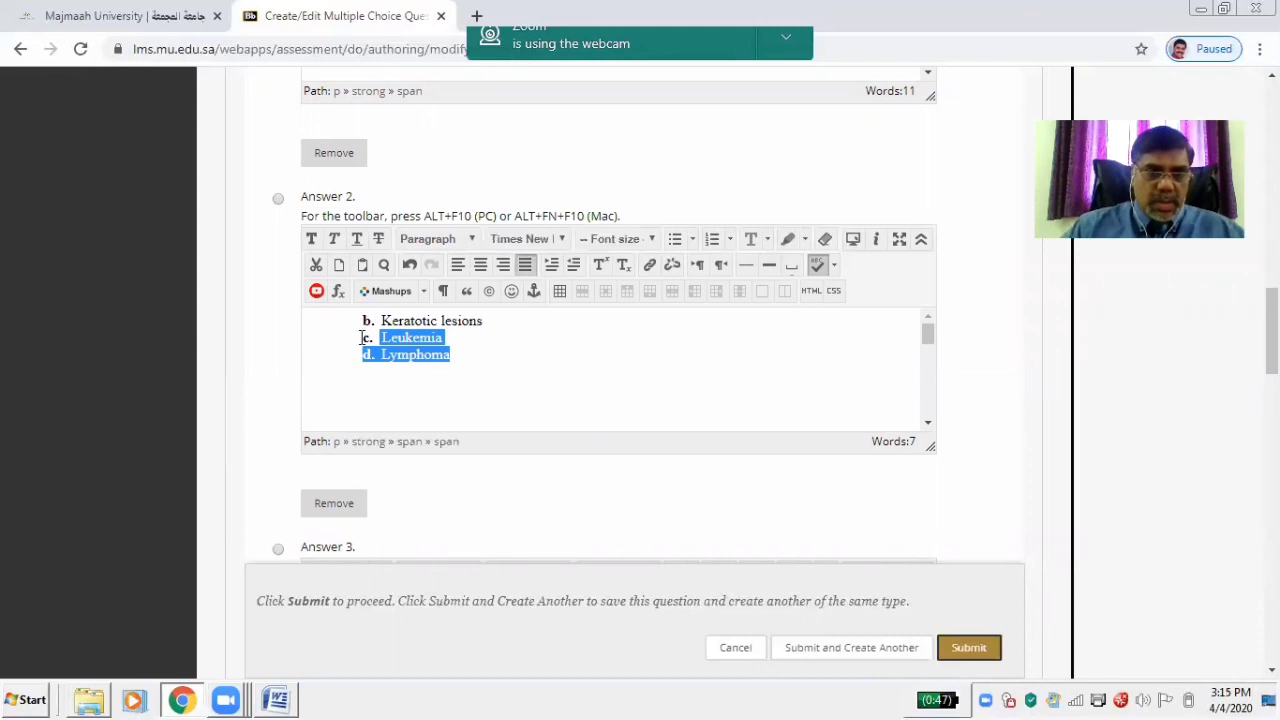
{"action": "left_click_drag", "start_coordinate": [358, 333], "coordinate": [460, 357]}
{"action": "key", "text": "BackSpace"}
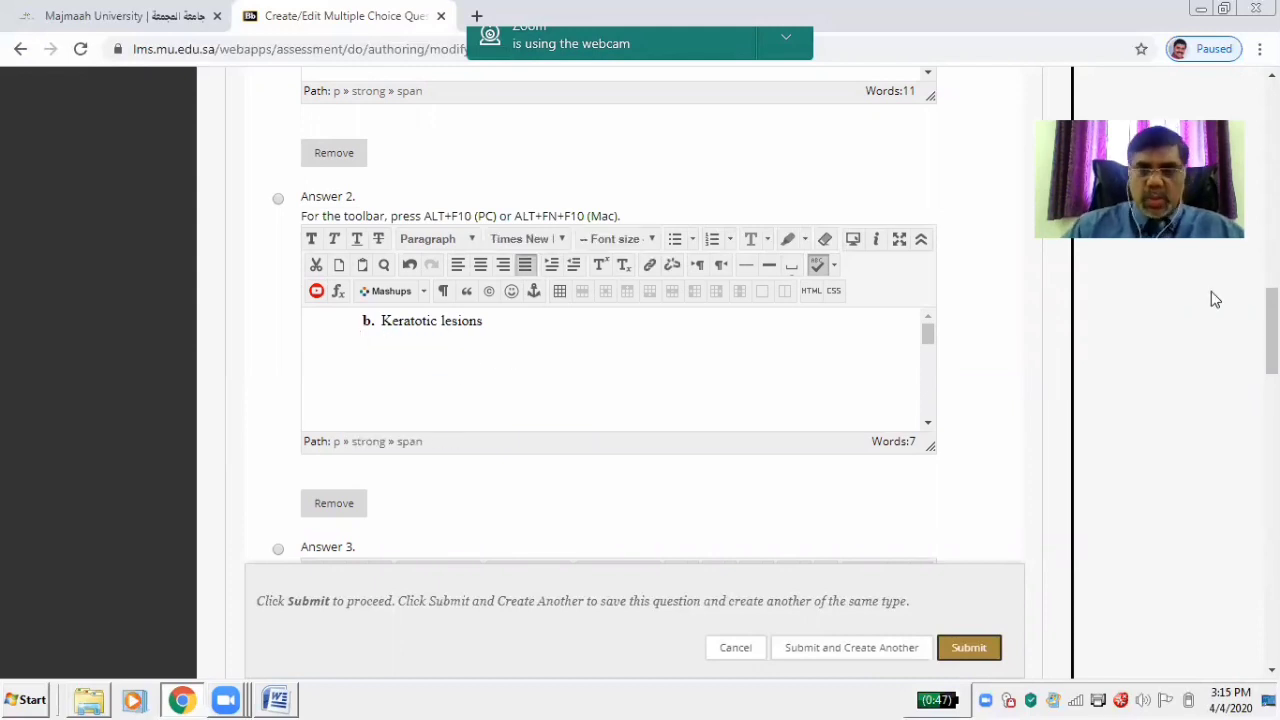
{"action": "left_click_drag", "start_coordinate": [1272, 330], "coordinate": [1272, 391]}
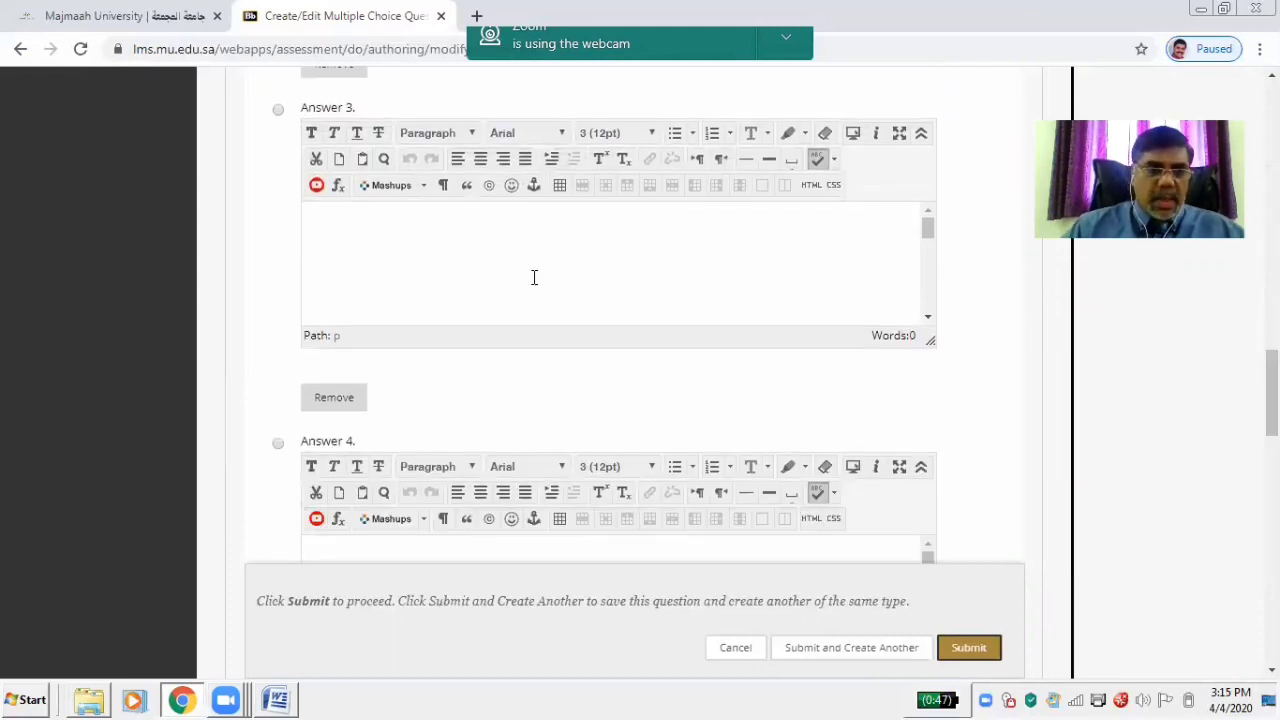
Fill Answer 3 with 'c. Leukemia' and Answer 4 with 'd. Lymphoma'
{"action": "left_click", "coordinate": [464, 258]}
{"action": "key", "text": "ctrl+v"}
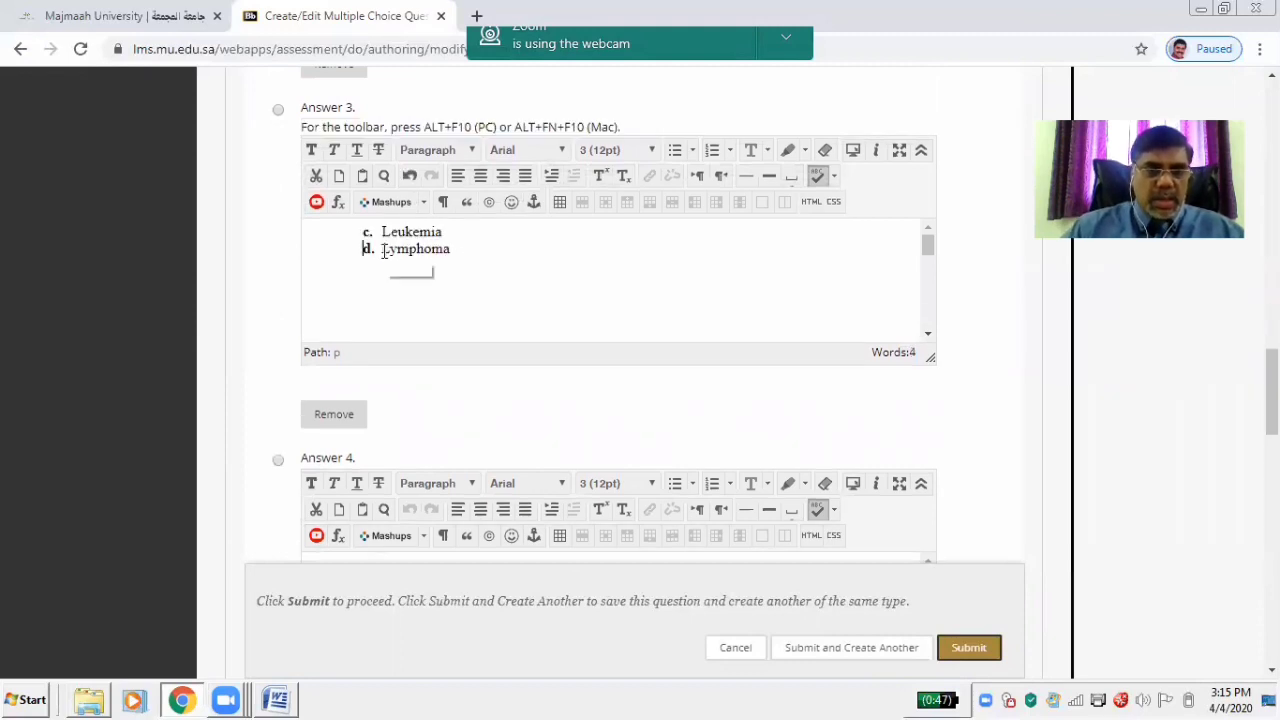
{"action": "triple_click", "coordinate": [464, 249]}
{"action": "key", "text": "ctrl+c"}
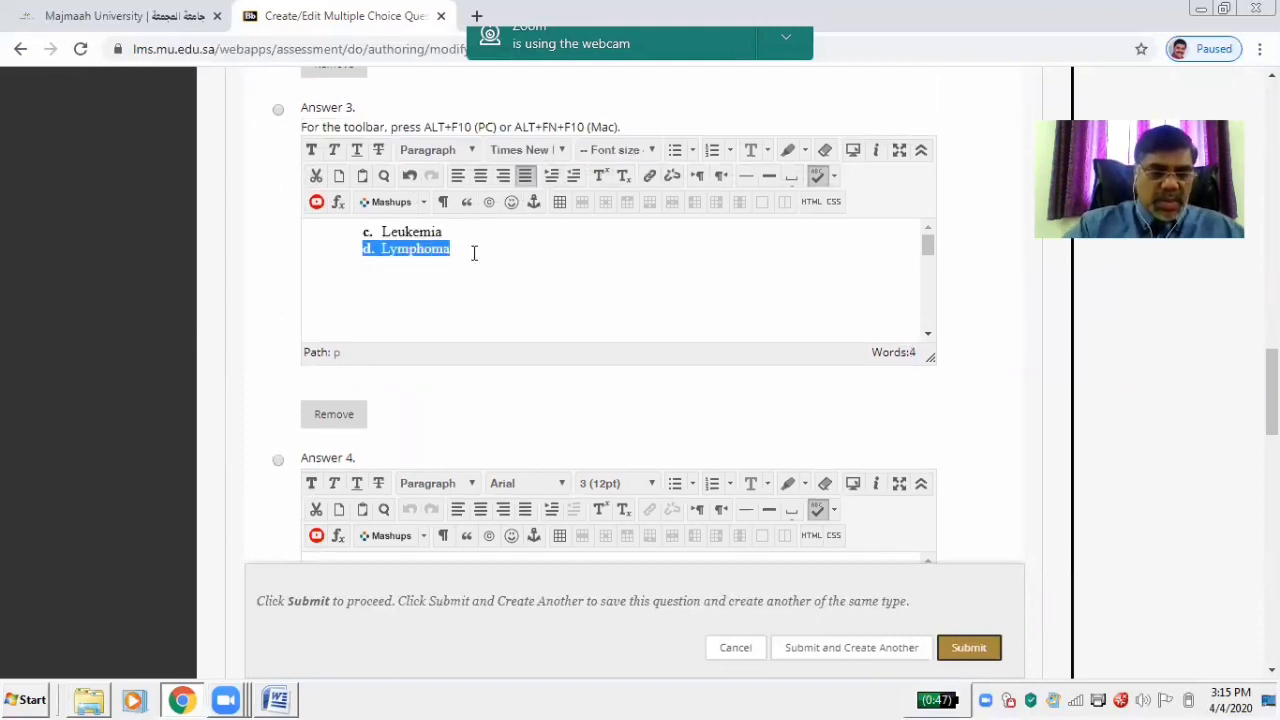
{"action": "key", "text": "BackSpace"}
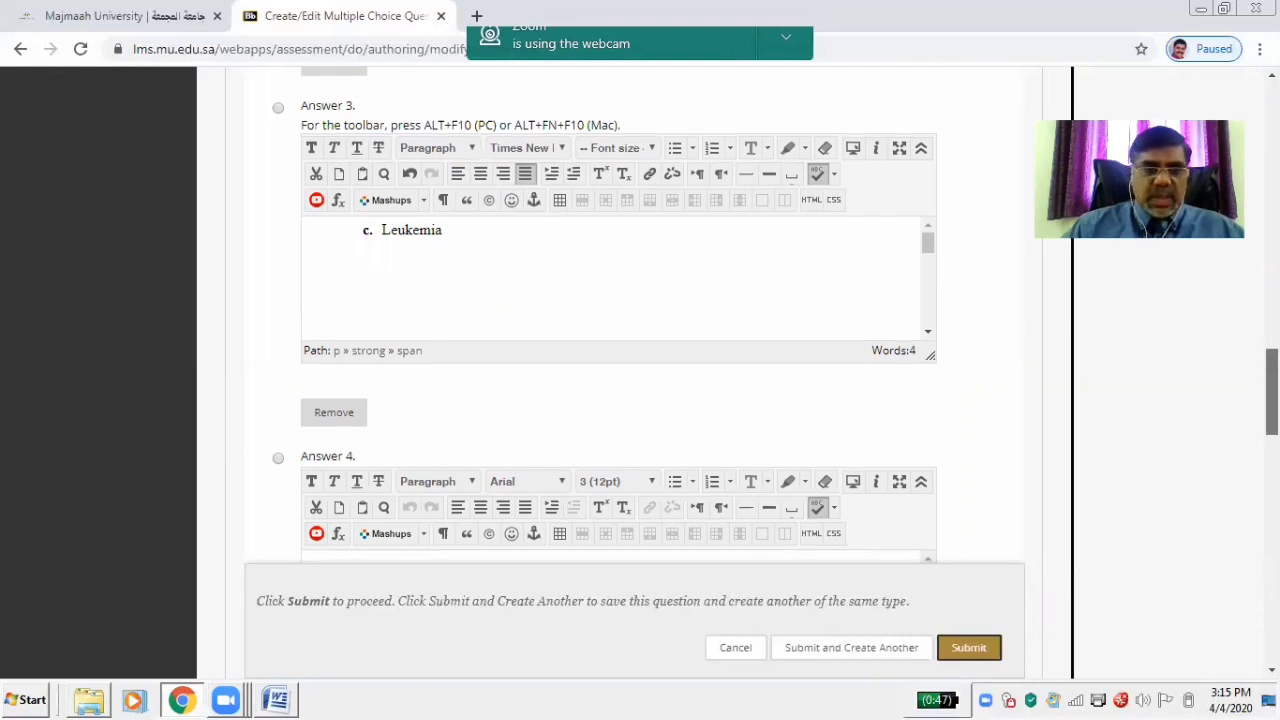
{"action": "scroll", "coordinate": [487, 309], "scroll_direction": "down", "scroll_amount": 3}
{"action": "left_click", "coordinate": [487, 309]}
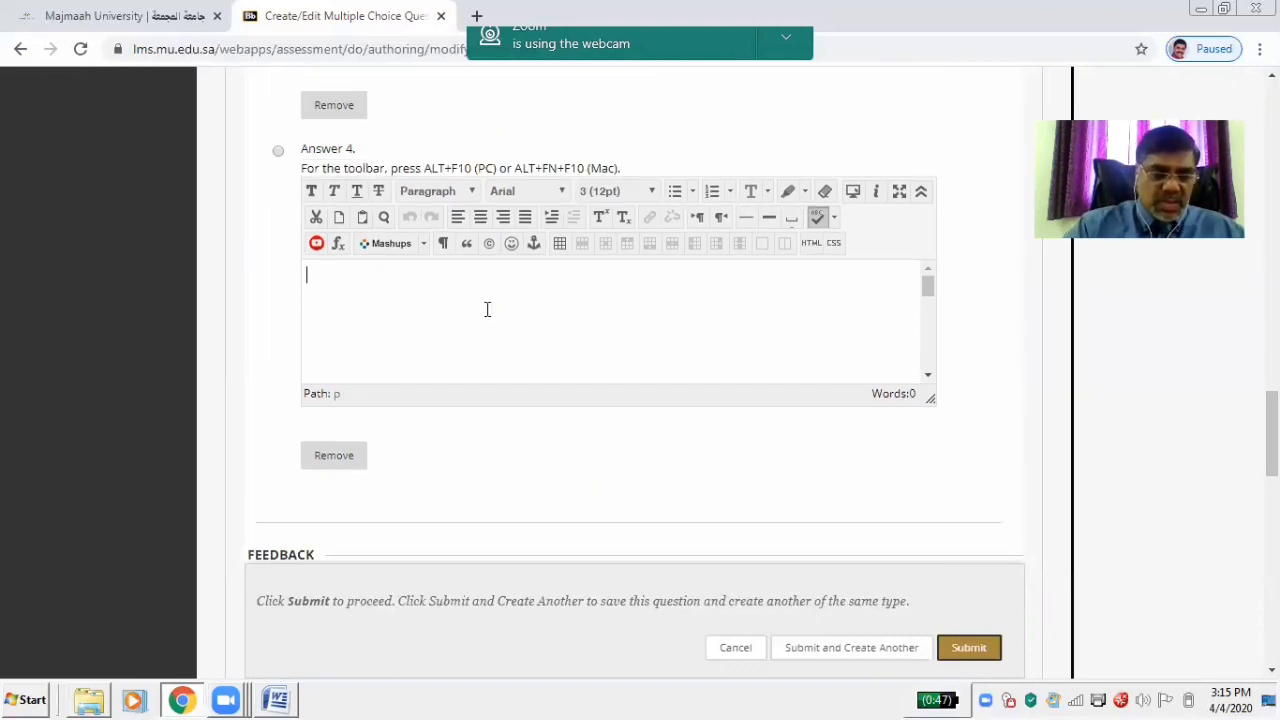
{"action": "key", "text": "ctrl+v"}
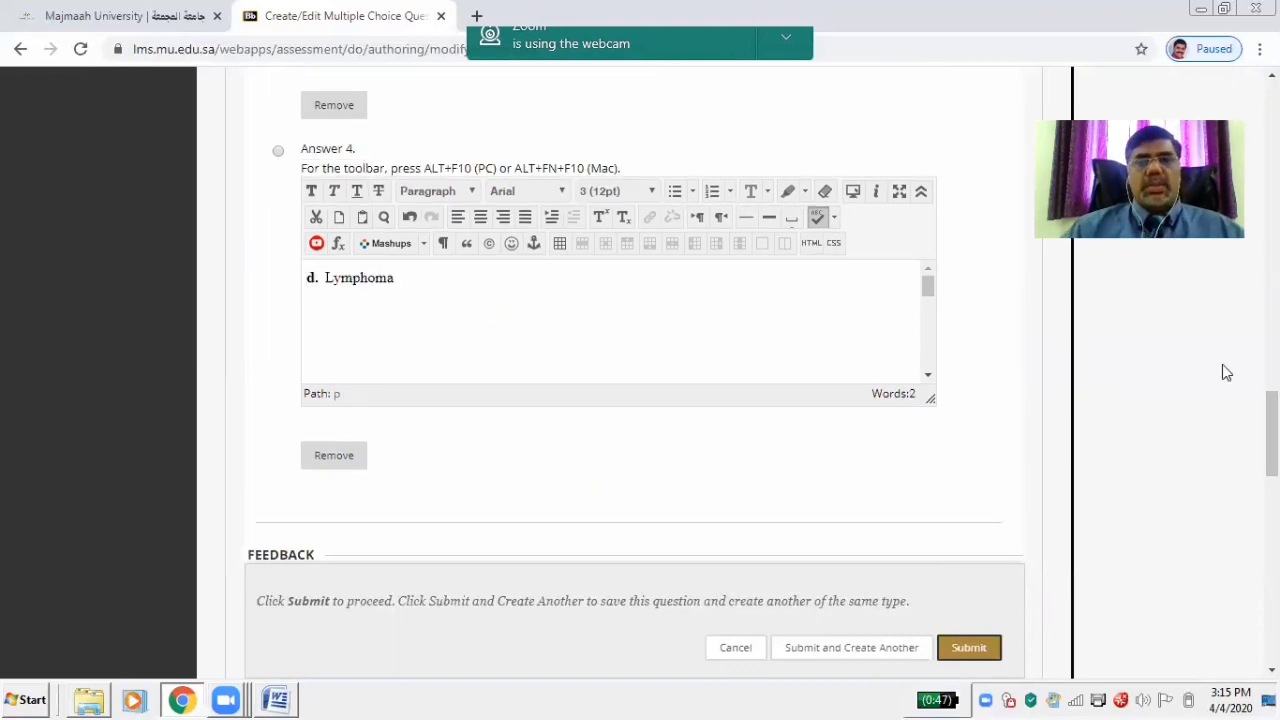
{"action": "left_click_drag", "start_coordinate": [1272, 420], "coordinate": [1272, 335]}
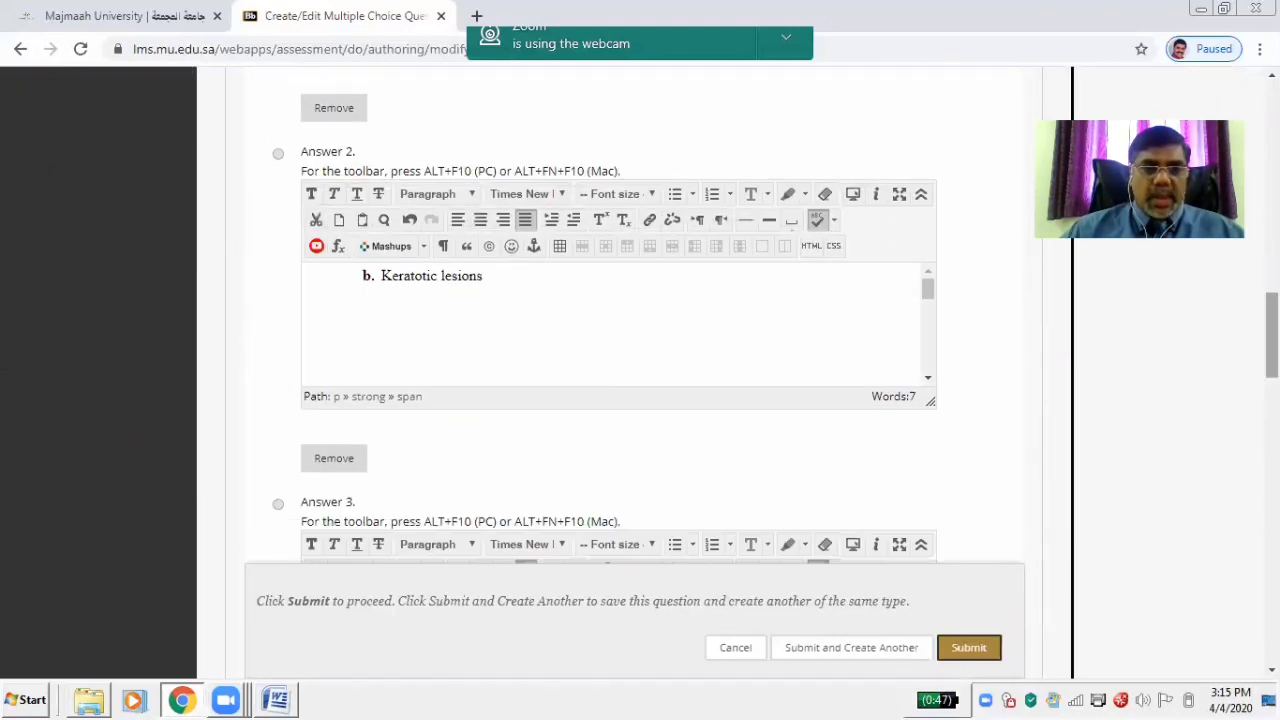
Mark Keratotic lesions correct, with 'Congradulations' as correct feedback and 'Sorry' as incorrect feedback
{"action": "left_click", "coordinate": [279, 155]}
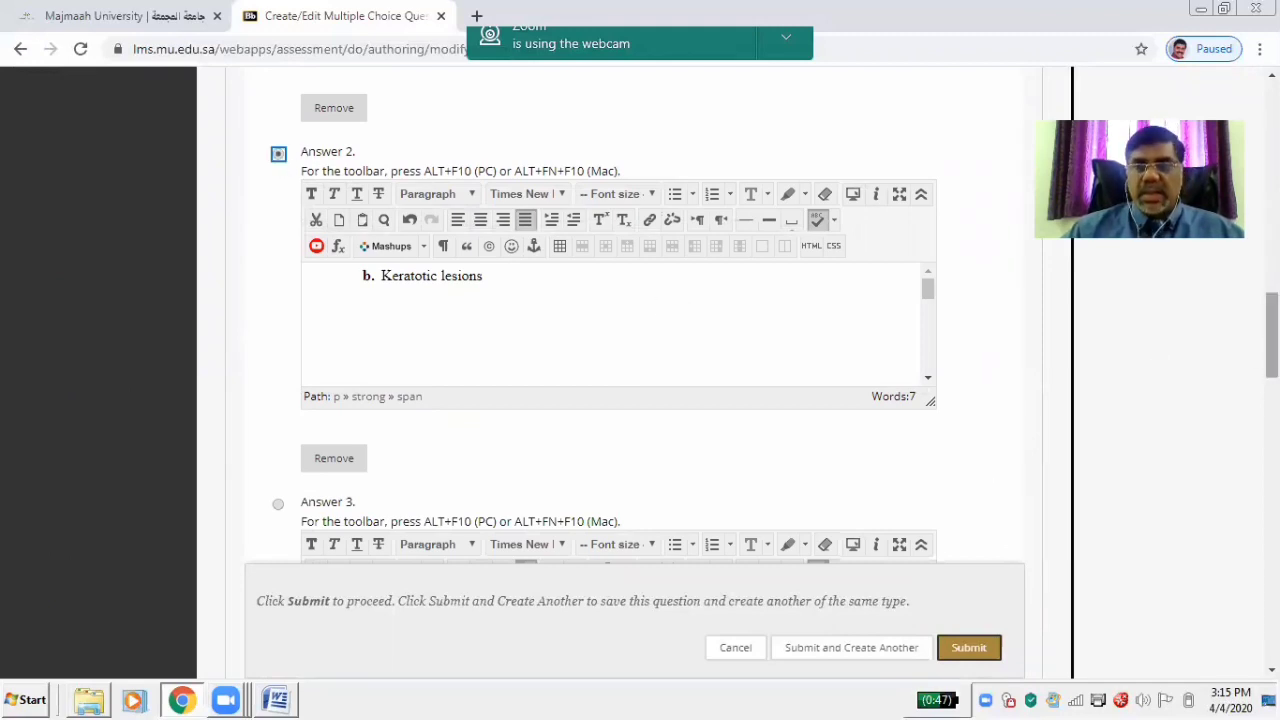
{"action": "left_click_drag", "start_coordinate": [1272, 336], "coordinate": [1272, 492]}
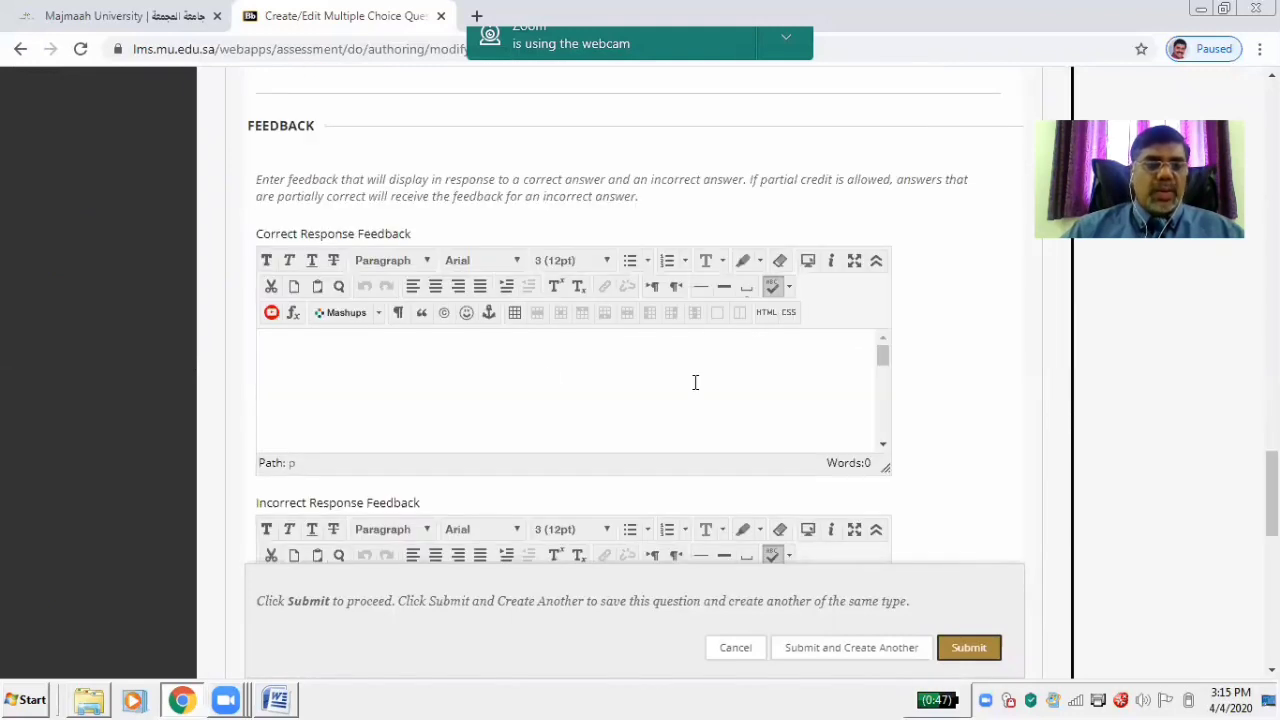
{"action": "left_click", "coordinate": [405, 371]}
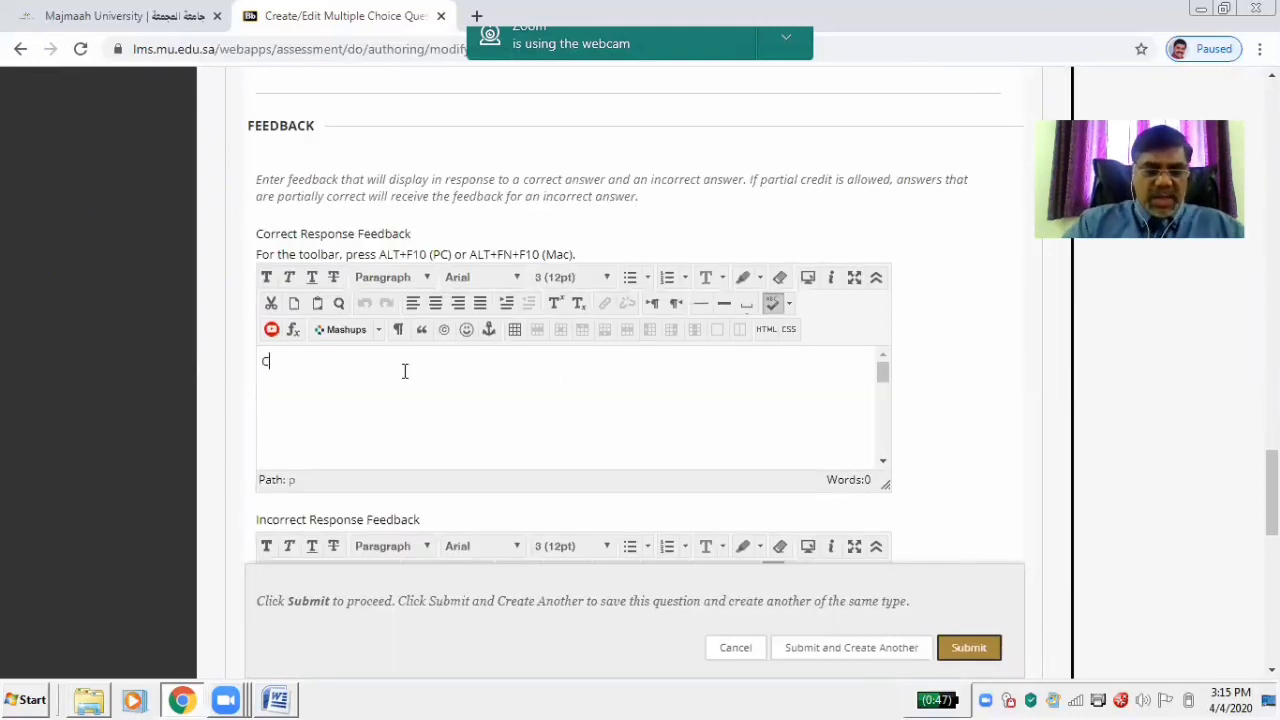
{"action": "type", "text": "Congra"}
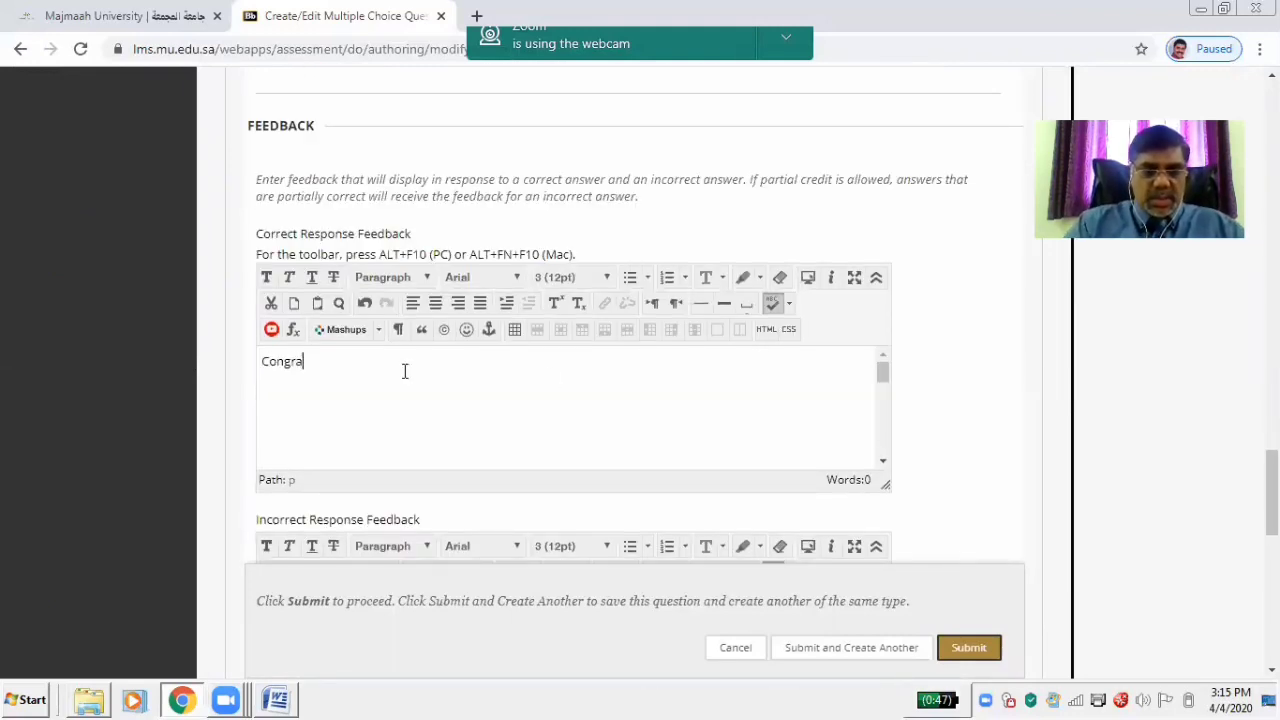
{"action": "type", "text": "dulatio"}
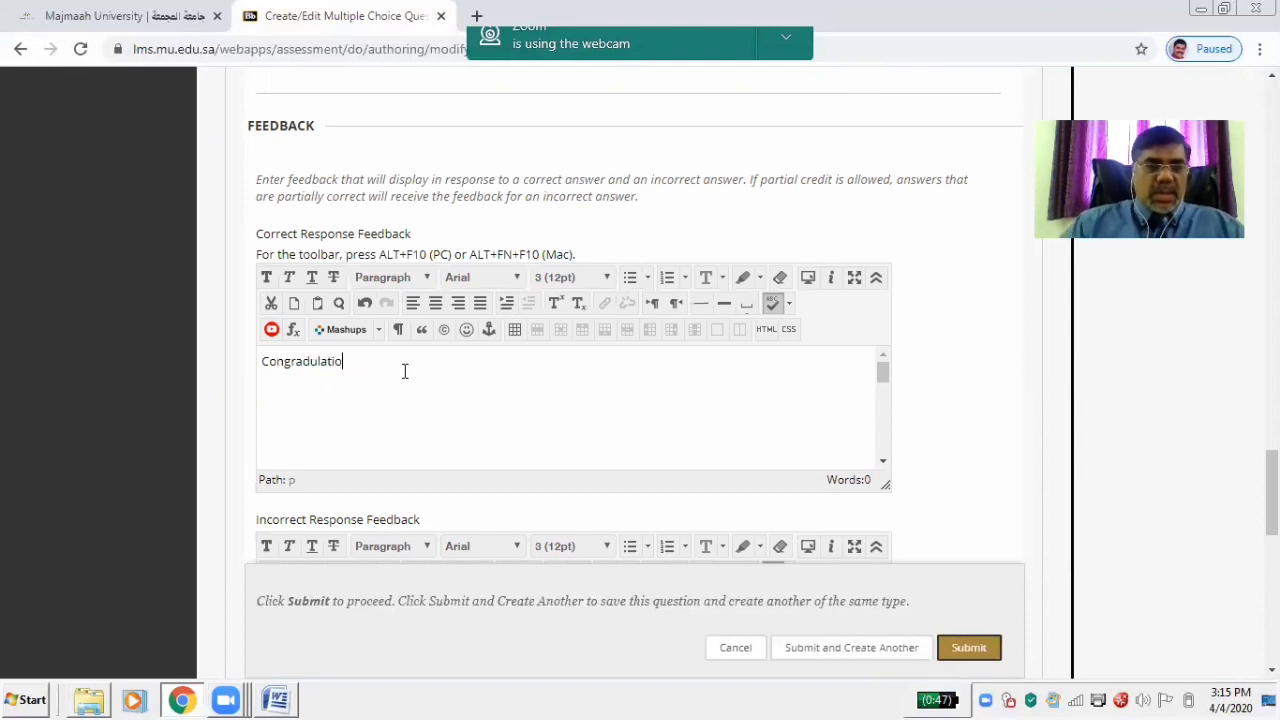
{"action": "type", "text": "ns"}
{"action": "scroll", "coordinate": [508, 405], "scroll_direction": "down", "scroll_amount": 3}
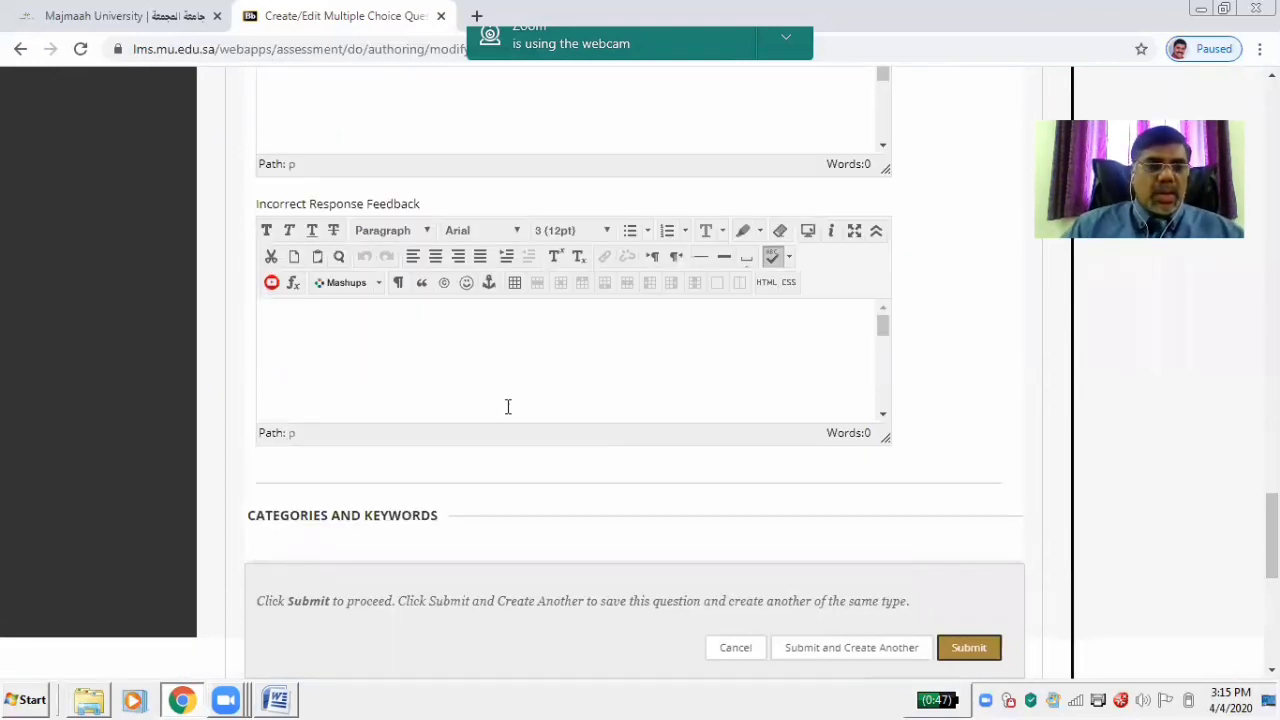
{"action": "left_click", "coordinate": [414, 363]}
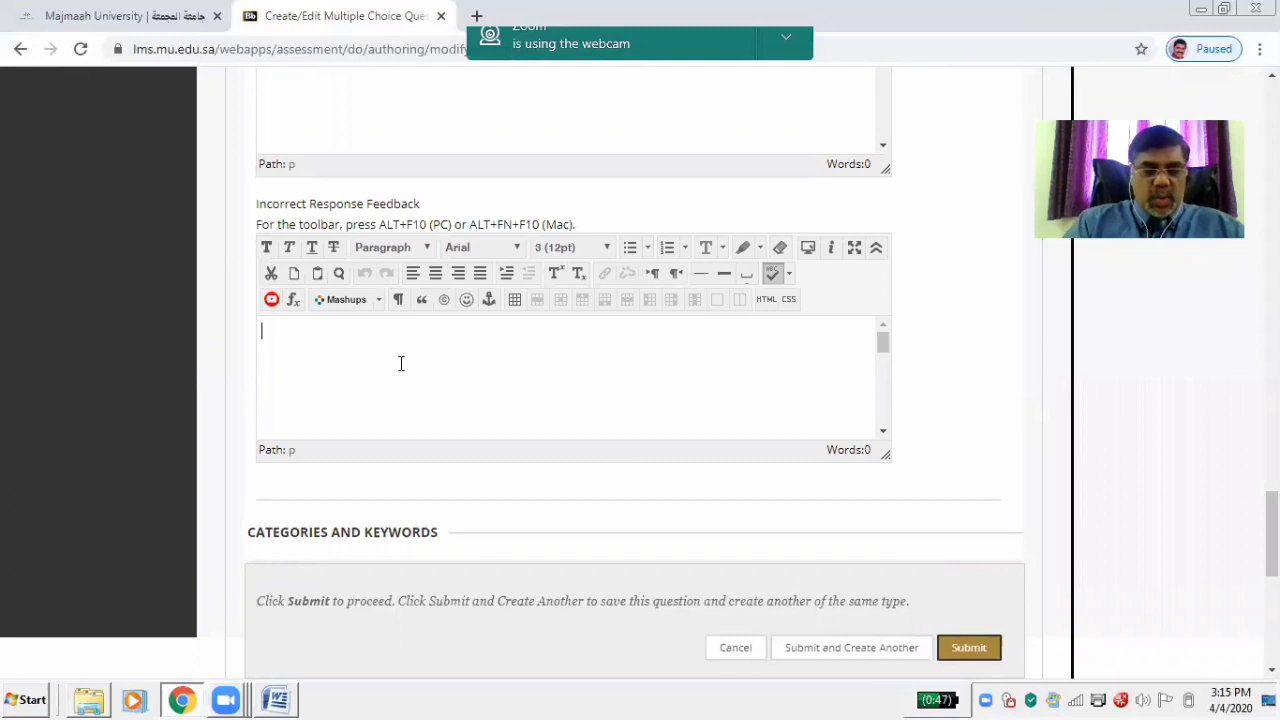
{"action": "type", "text": "Sorry"}
{"action": "scroll", "coordinate": [400, 363], "scroll_direction": "down", "scroll_amount": 3}
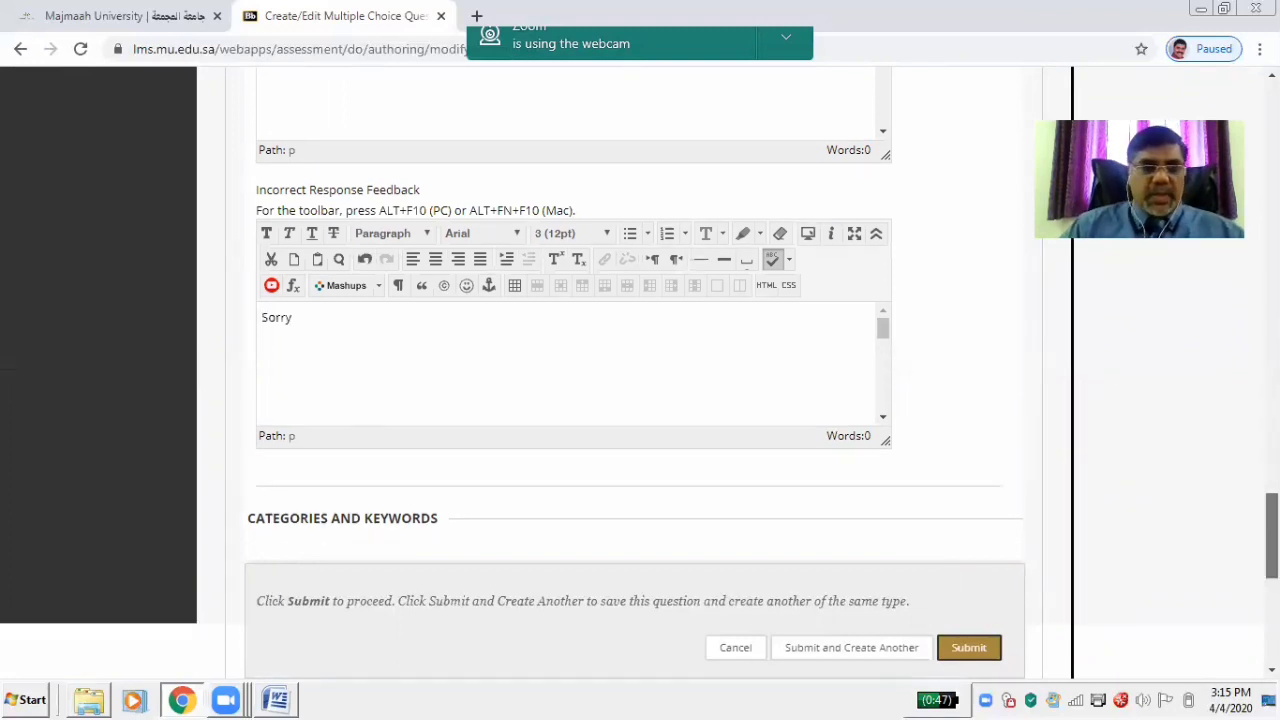
{"action": "scroll", "coordinate": [640, 400], "scroll_direction": "down", "scroll_amount": 2}
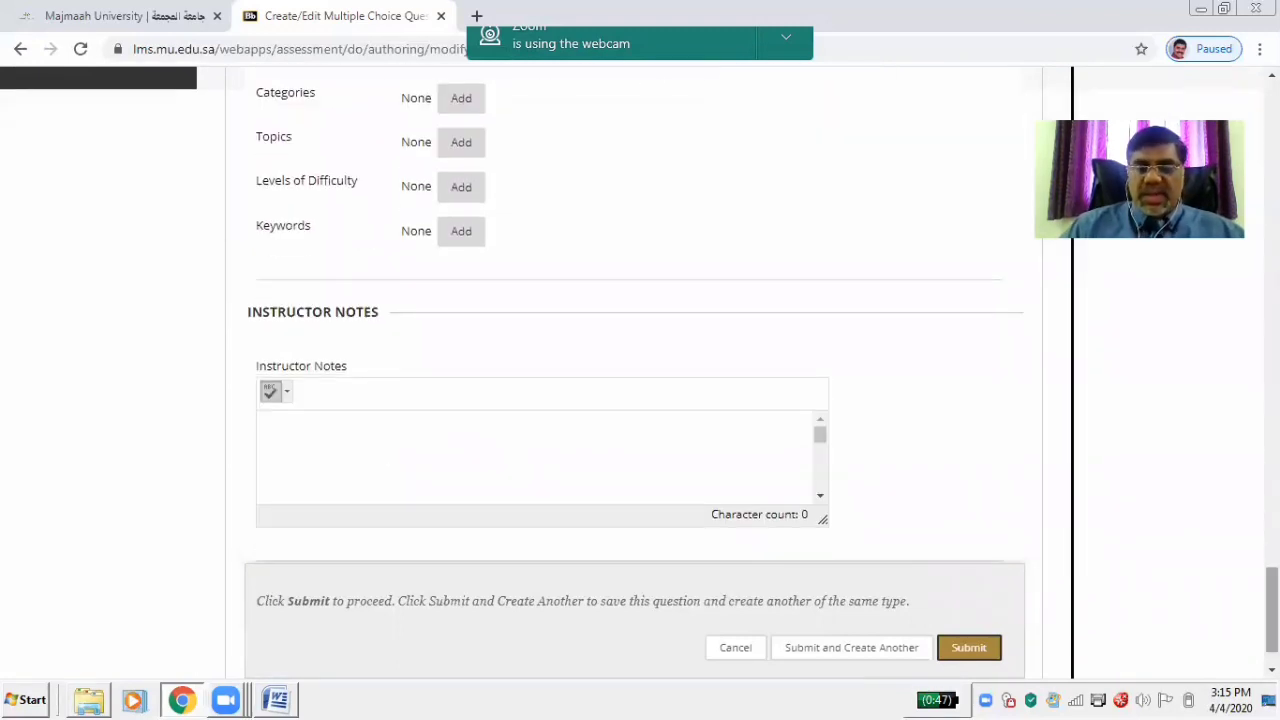
Save Q2 to the canvas, reduce its points from 10 to 1, and review both questions
{"action": "left_click", "coordinate": [968, 648]}
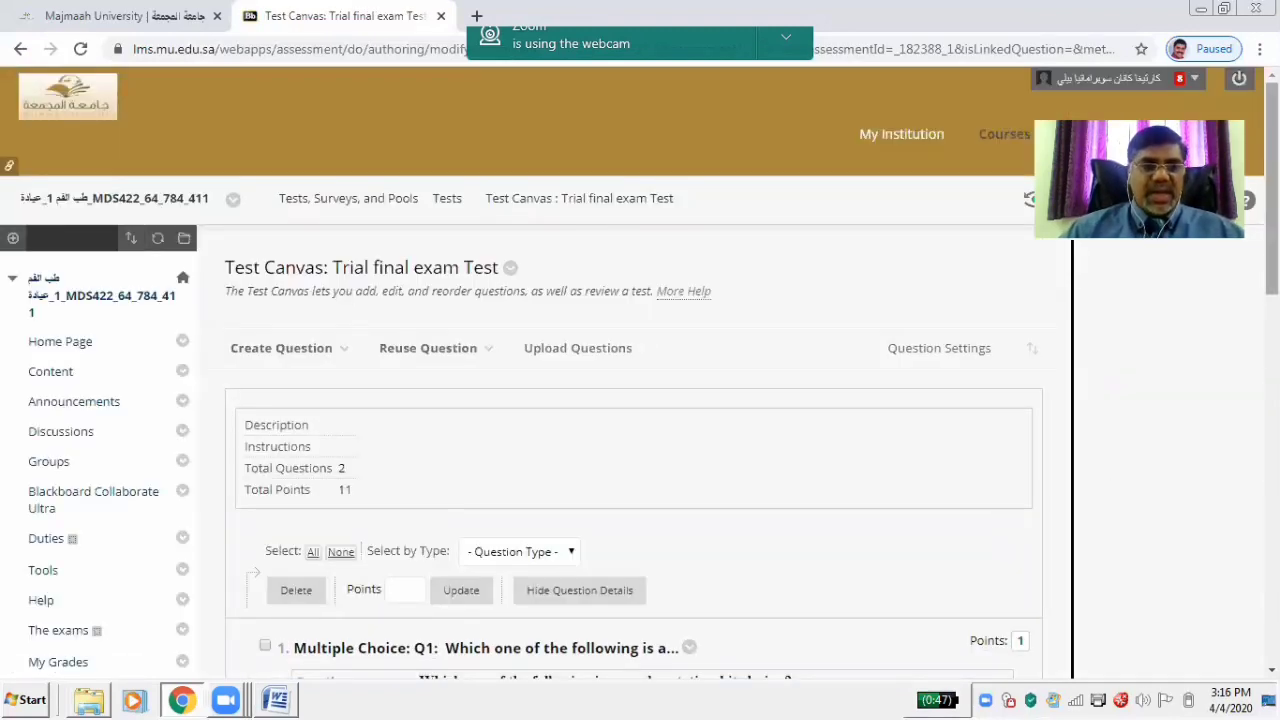
{"action": "left_click_drag", "start_coordinate": [1272, 190], "coordinate": [1272, 385]}
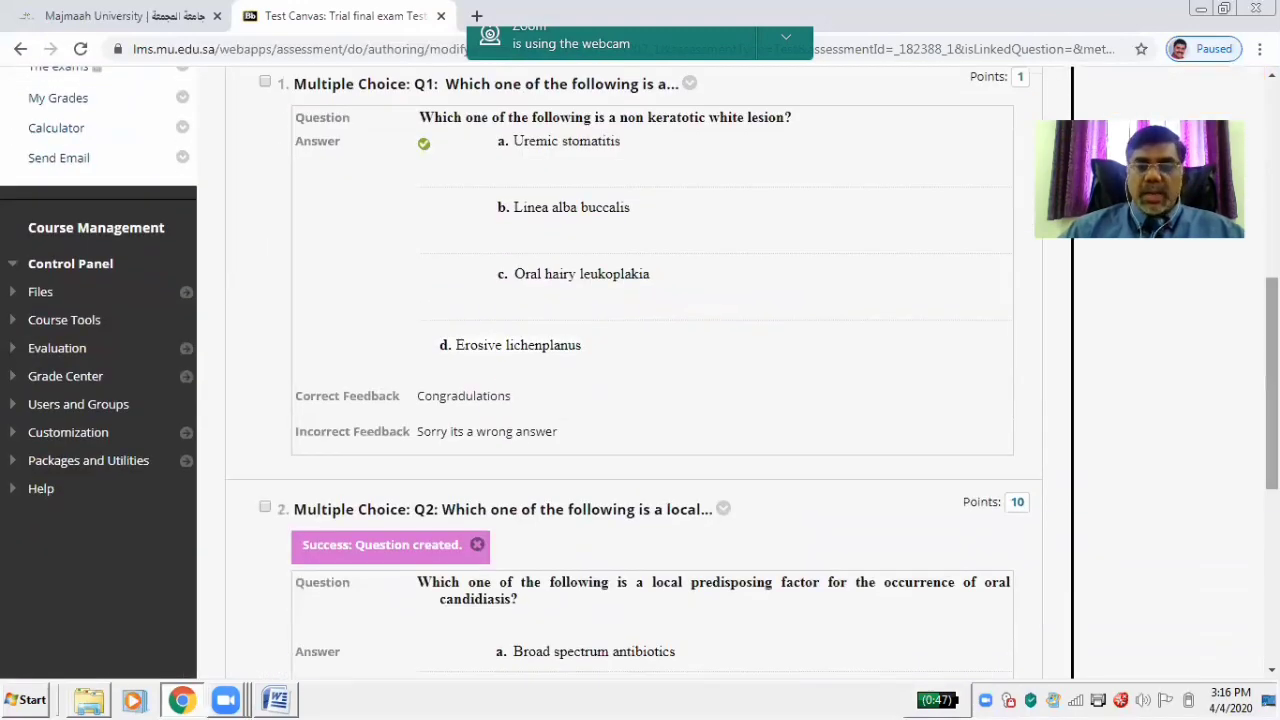
{"action": "left_click", "coordinate": [1019, 508]}
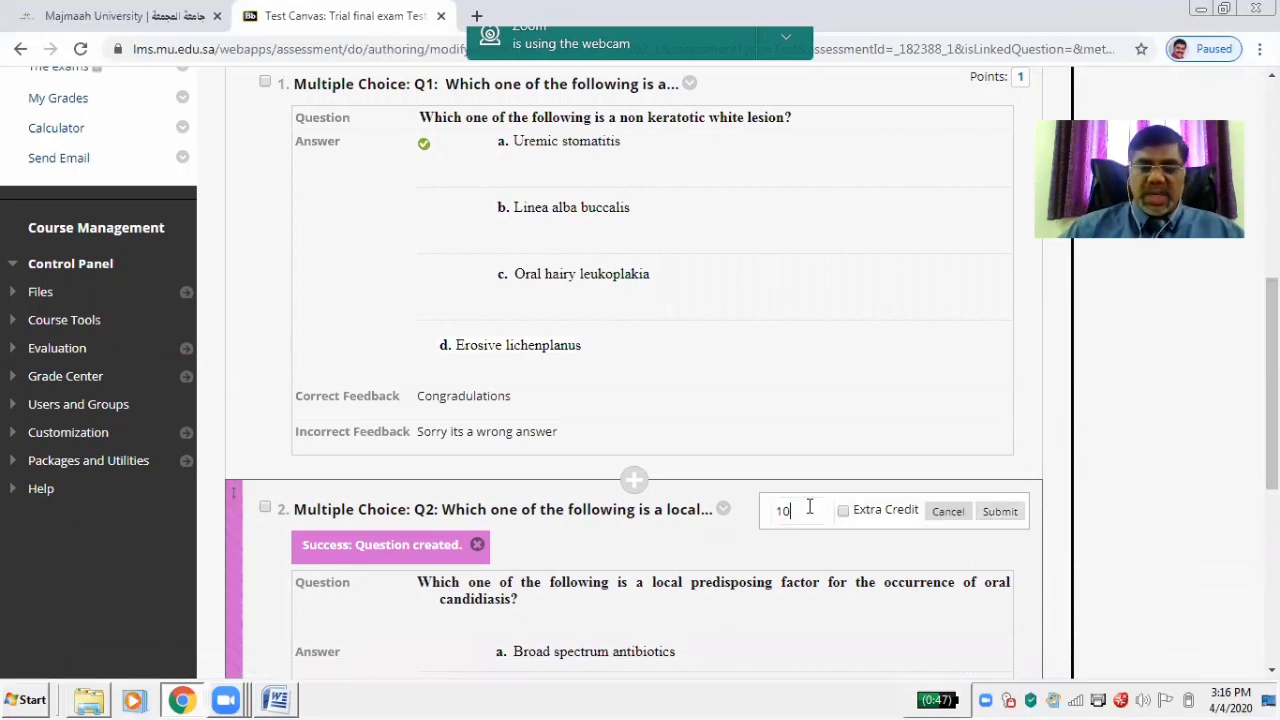
{"action": "key", "text": "BackSpace"}
{"action": "left_click", "coordinate": [1003, 511]}
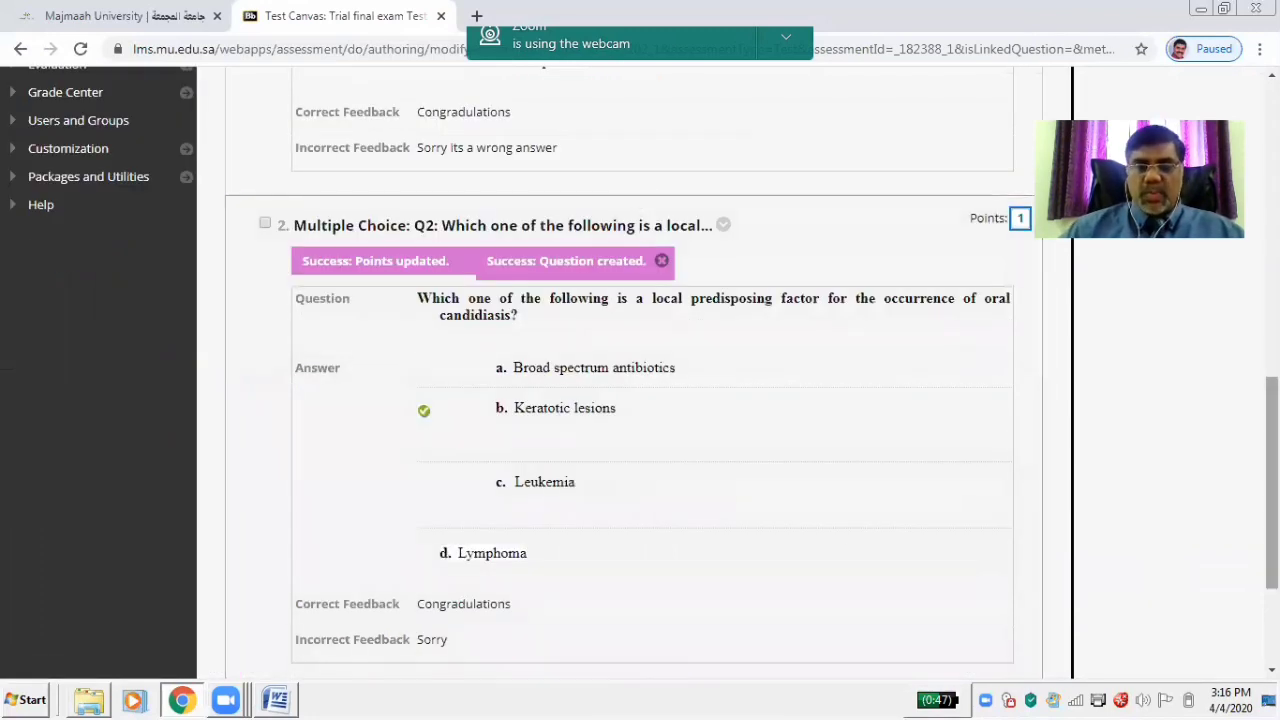
{"action": "scroll", "coordinate": [1232, 290], "scroll_direction": "down", "scroll_amount": 3}
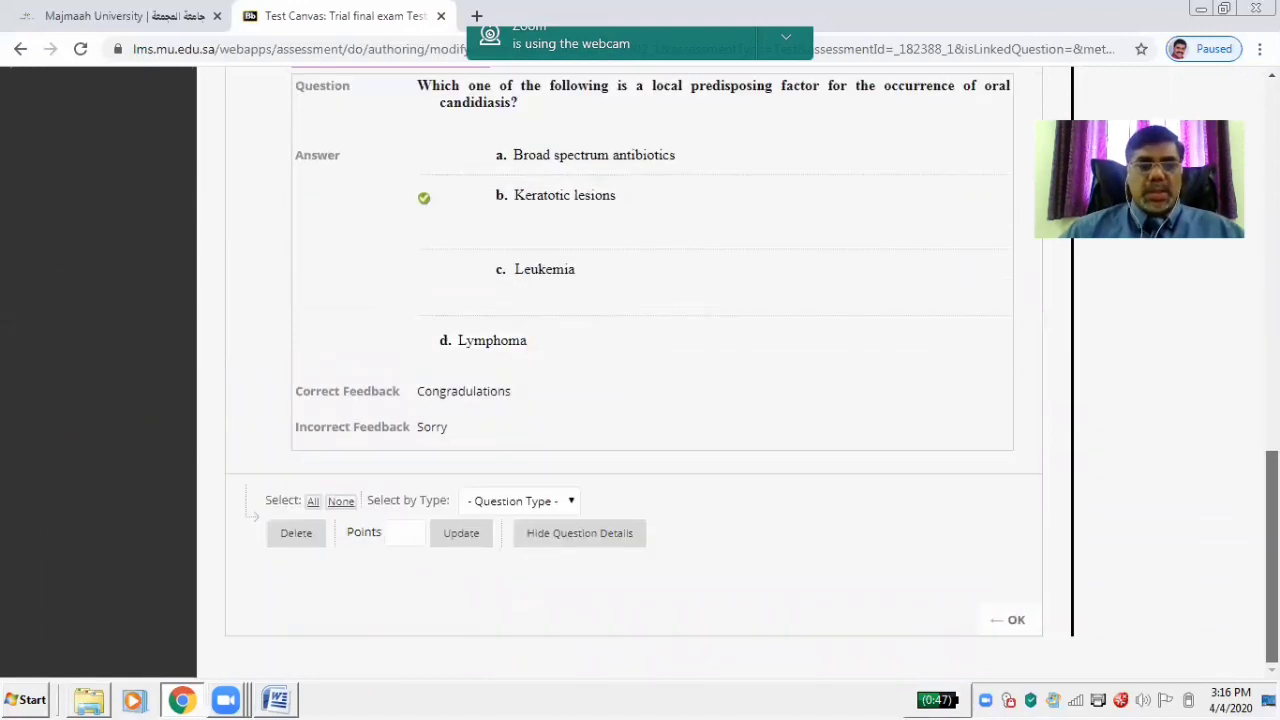
{"action": "scroll", "coordinate": [1232, 290], "scroll_direction": "up", "scroll_amount": 10}
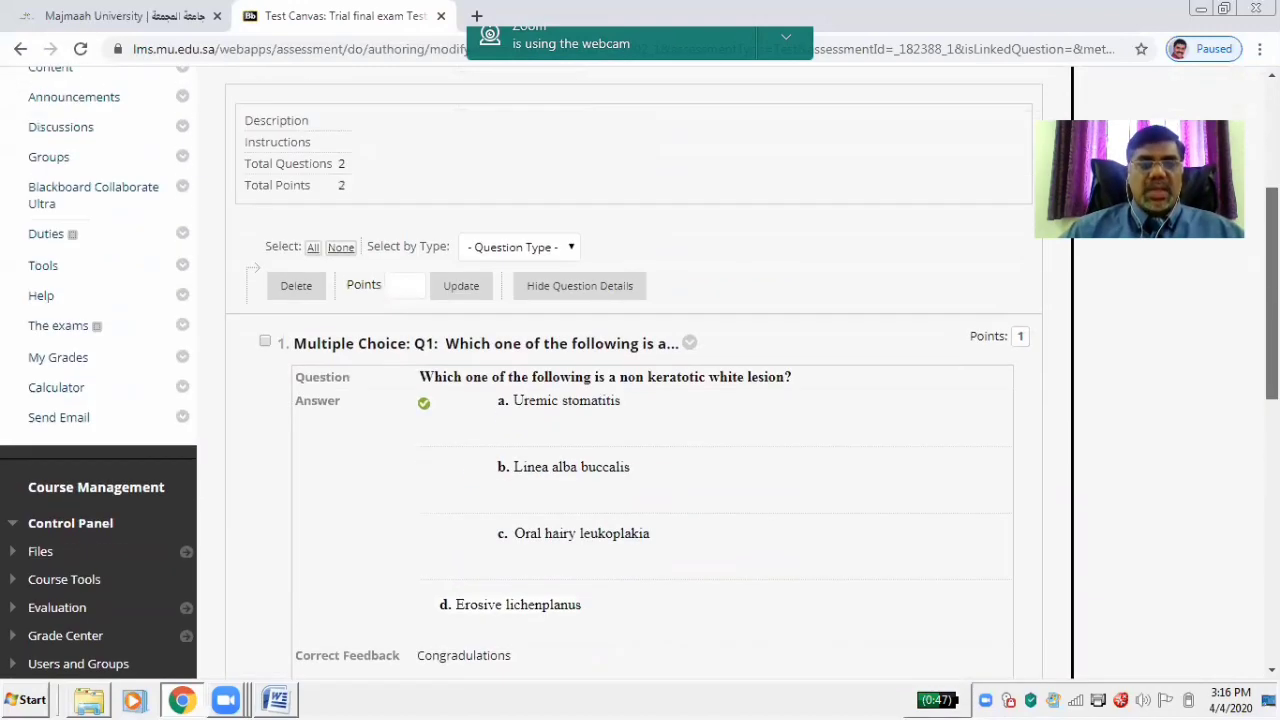
{"action": "scroll", "coordinate": [630, 400], "scroll_direction": "down", "scroll_amount": 3}
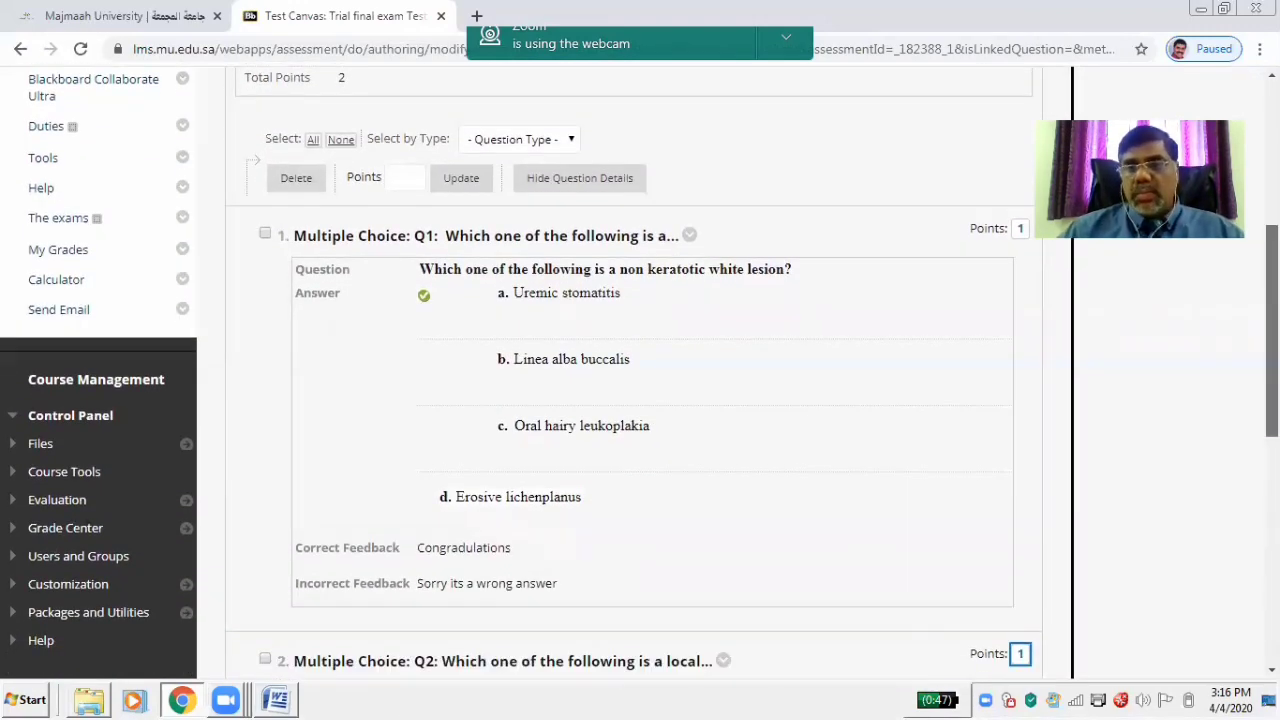
{"action": "scroll", "coordinate": [630, 400], "scroll_direction": "down", "scroll_amount": 9}
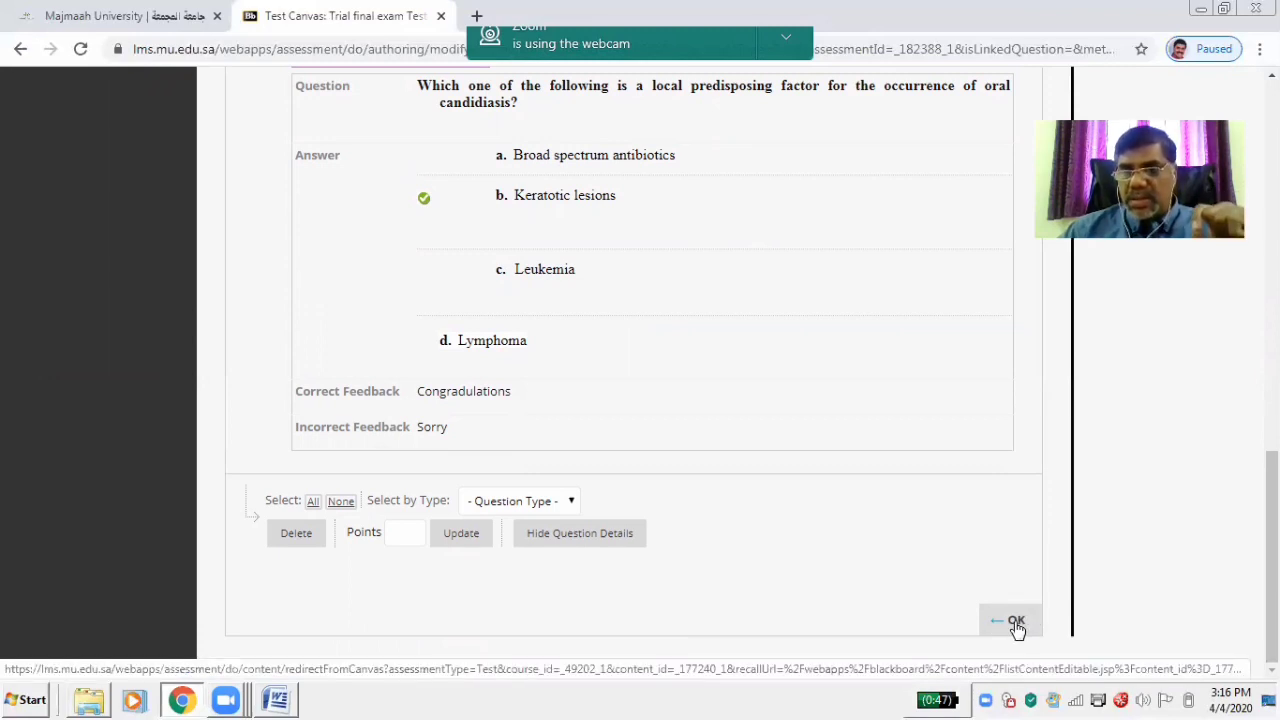
Close the test canvas and select Trial final exam Test in the Add an Existing Test list
{"action": "left_click", "coordinate": [1014, 622]}
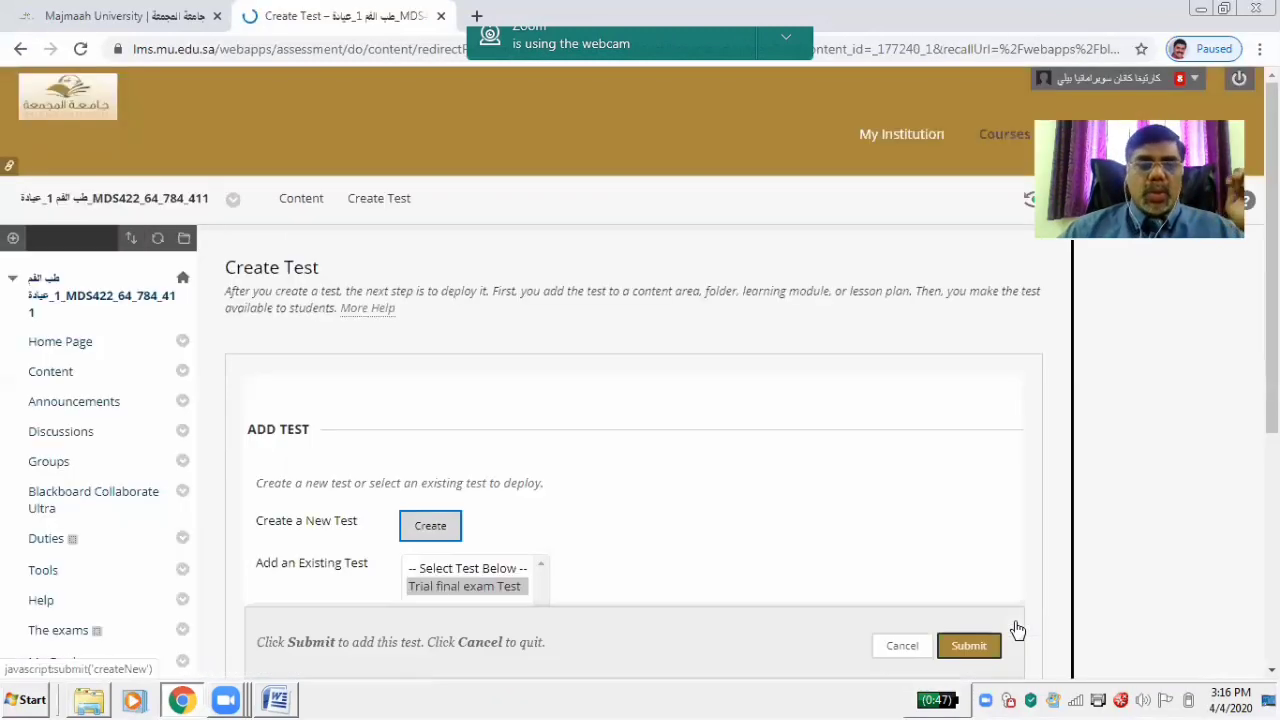
{"action": "scroll", "coordinate": [640, 400], "scroll_direction": "down", "scroll_amount": 3}
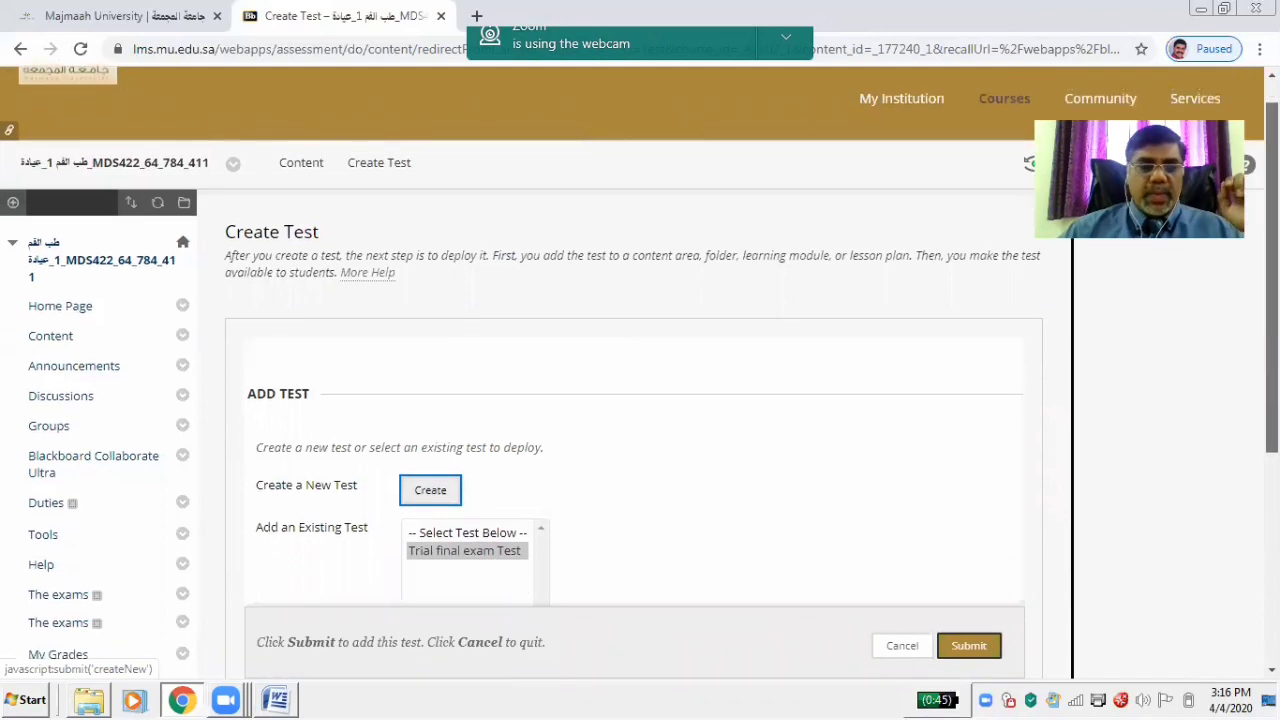
{"action": "scroll", "coordinate": [748, 362], "scroll_direction": "up", "scroll_amount": 2}
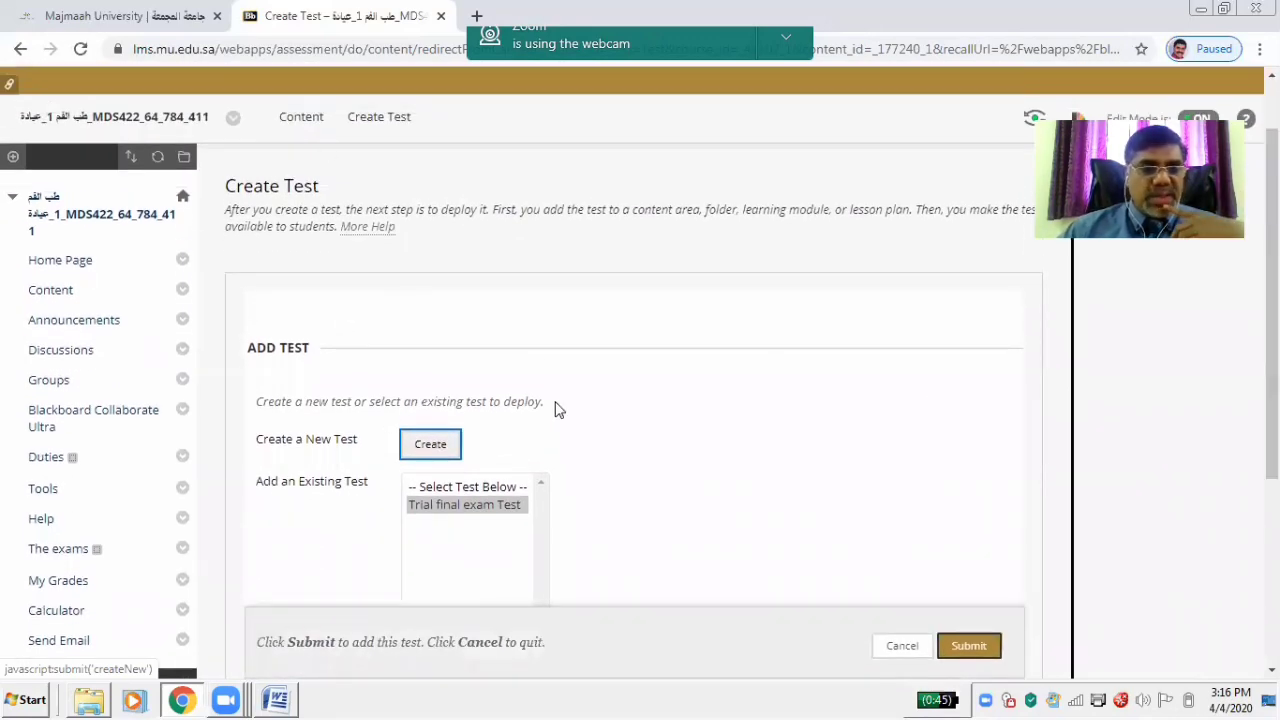
{"action": "left_click", "coordinate": [459, 505]}
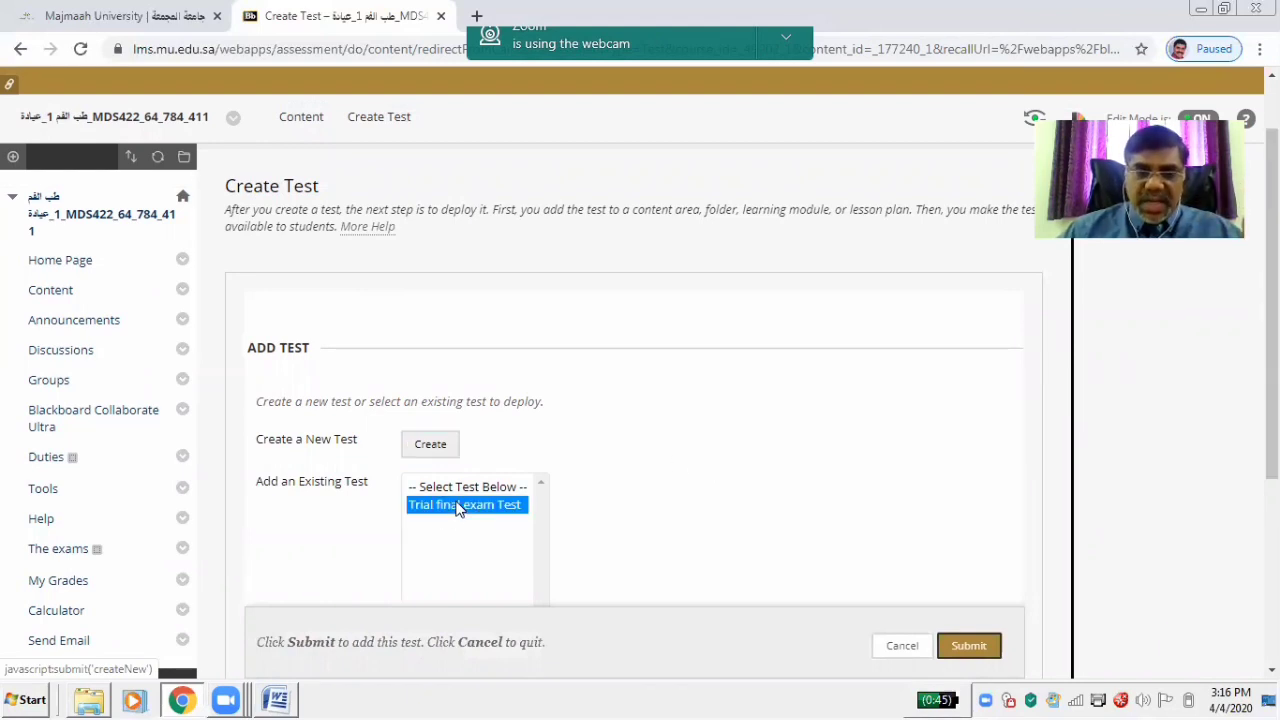
Submit the Create Test page to add Trial final exam Test to the course
{"action": "left_click", "coordinate": [975, 647]}
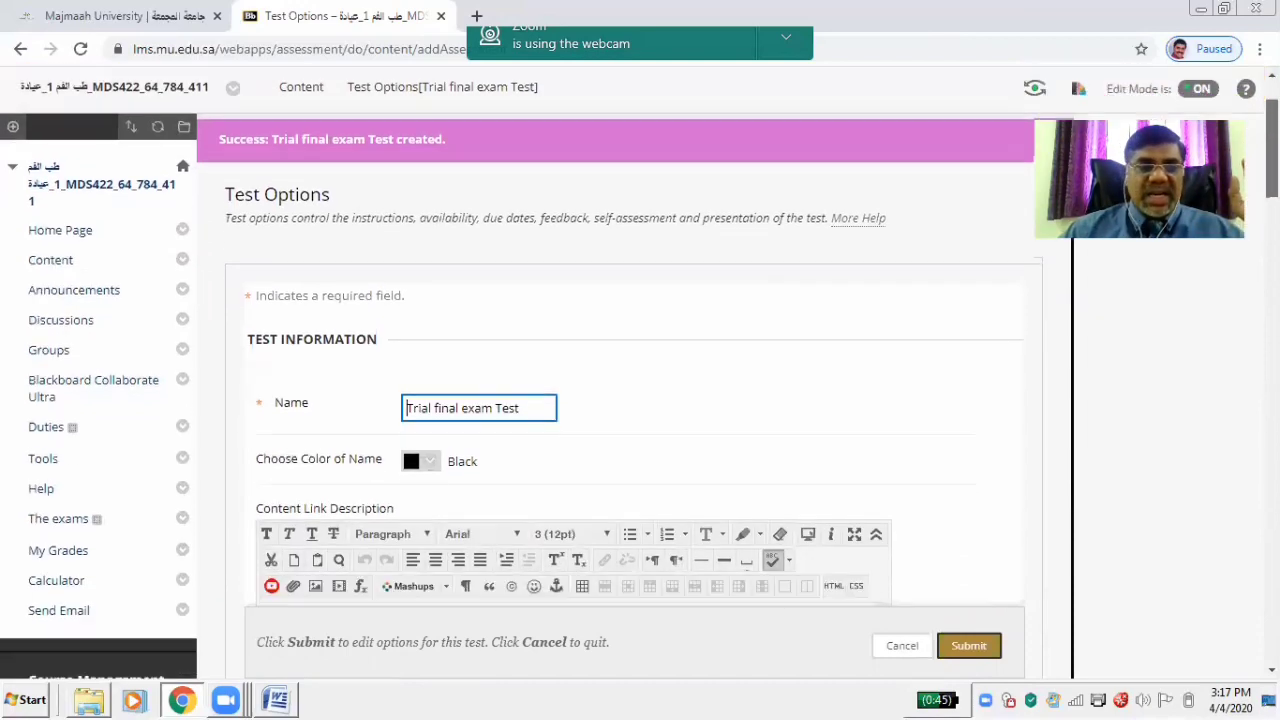
{"action": "scroll", "coordinate": [640, 370], "scroll_direction": "down", "scroll_amount": 1}
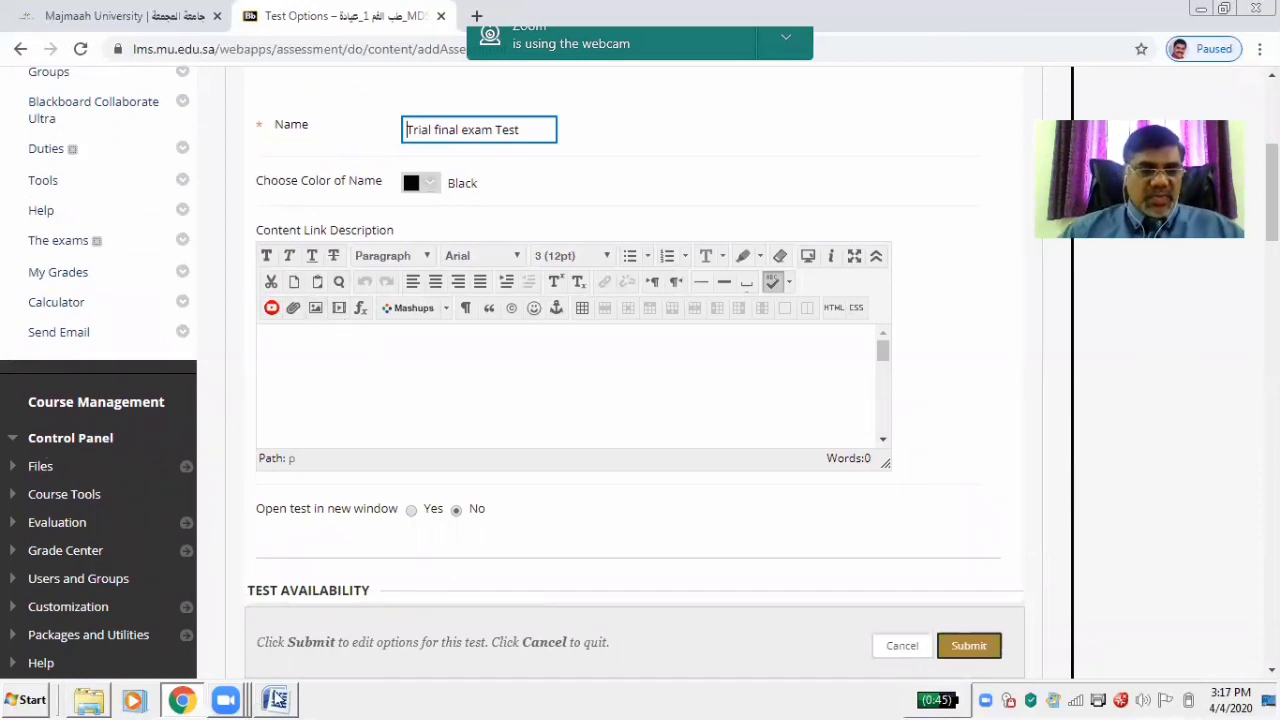
Browse in Explorer to MDS 422 › 2019-20 › theory exam › Midterm, then minimize the window
{"action": "mouse_move", "coordinate": [88, 700]}
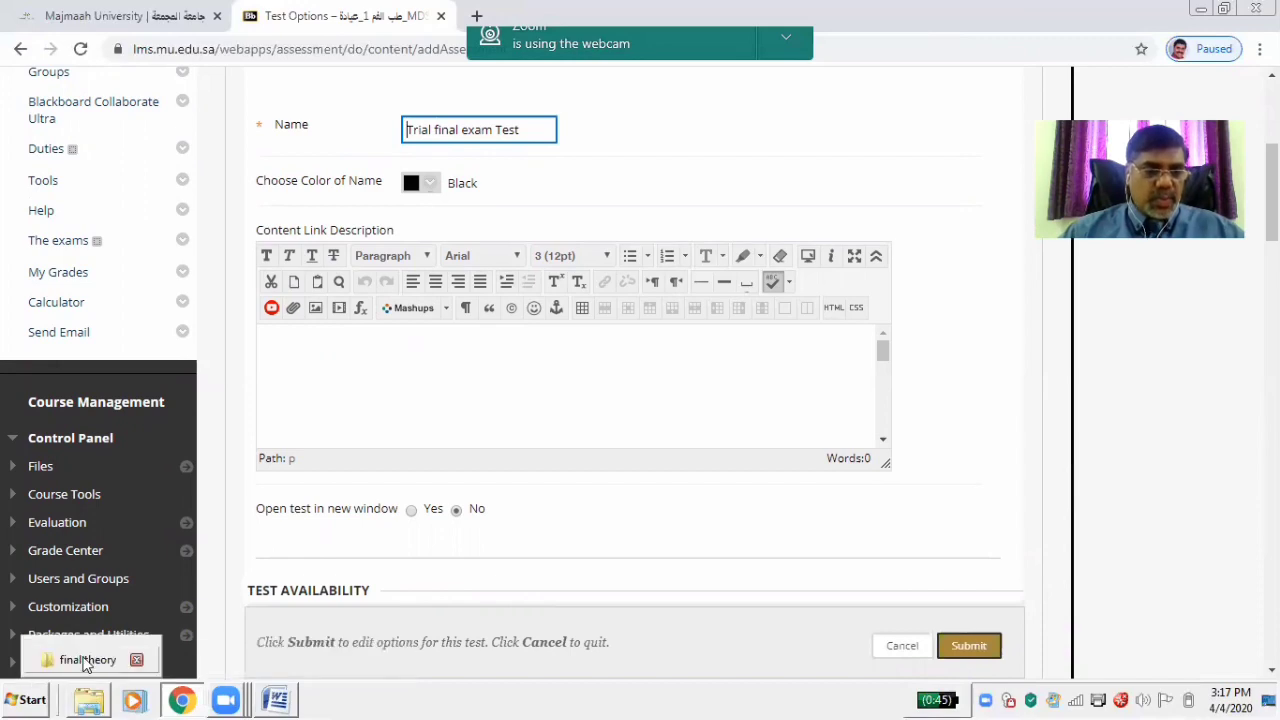
{"action": "left_click", "coordinate": [85, 665]}
{"action": "left_click", "coordinate": [16, 40]}
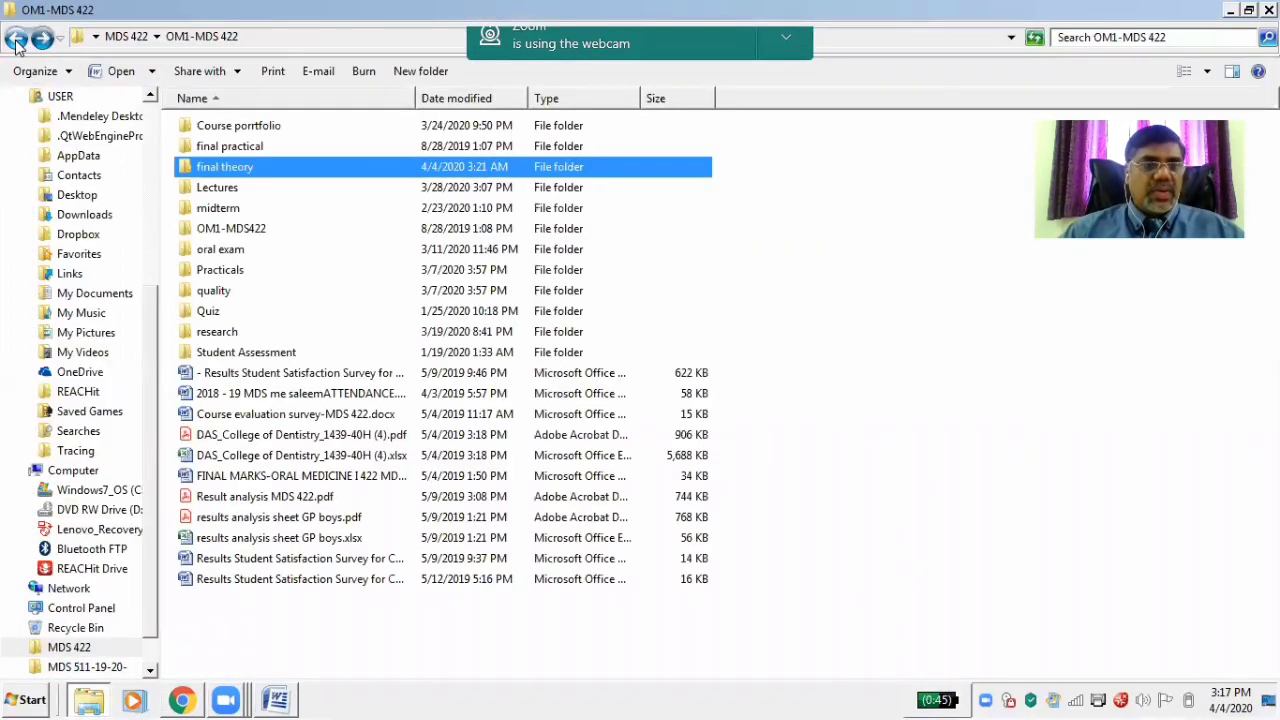
{"action": "left_click", "coordinate": [16, 40]}
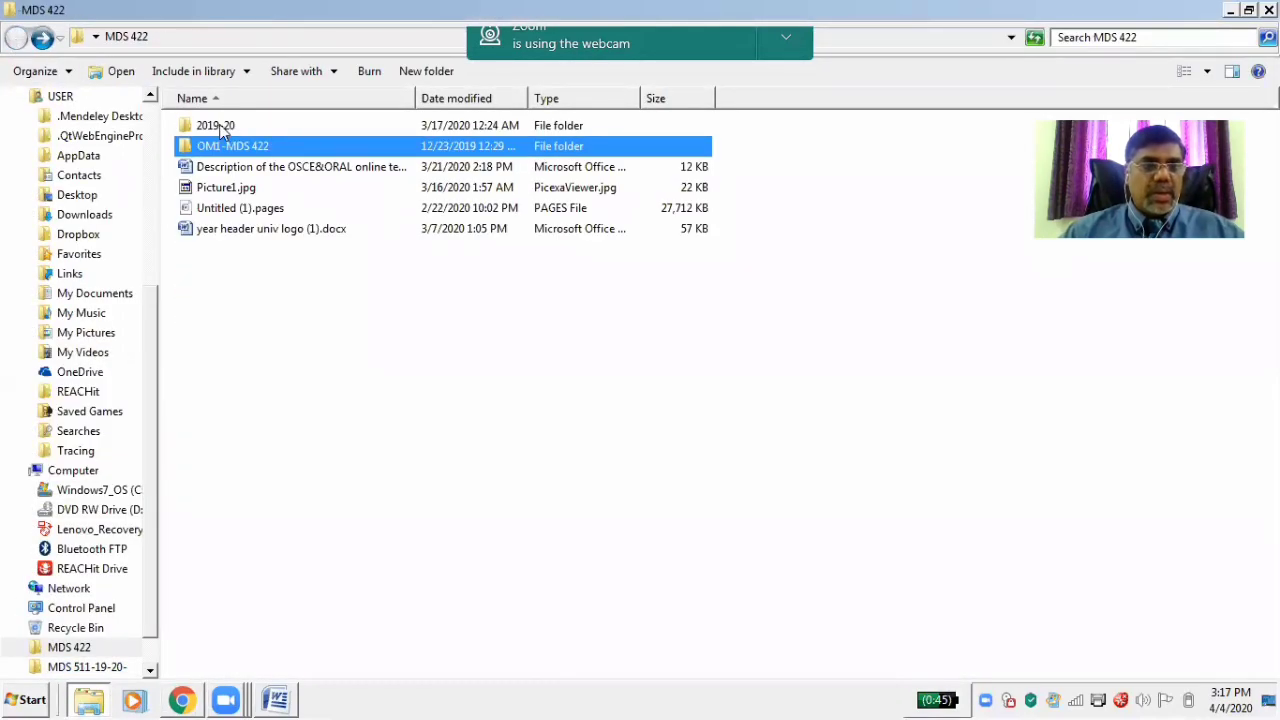
{"action": "double_click", "coordinate": [222, 126]}
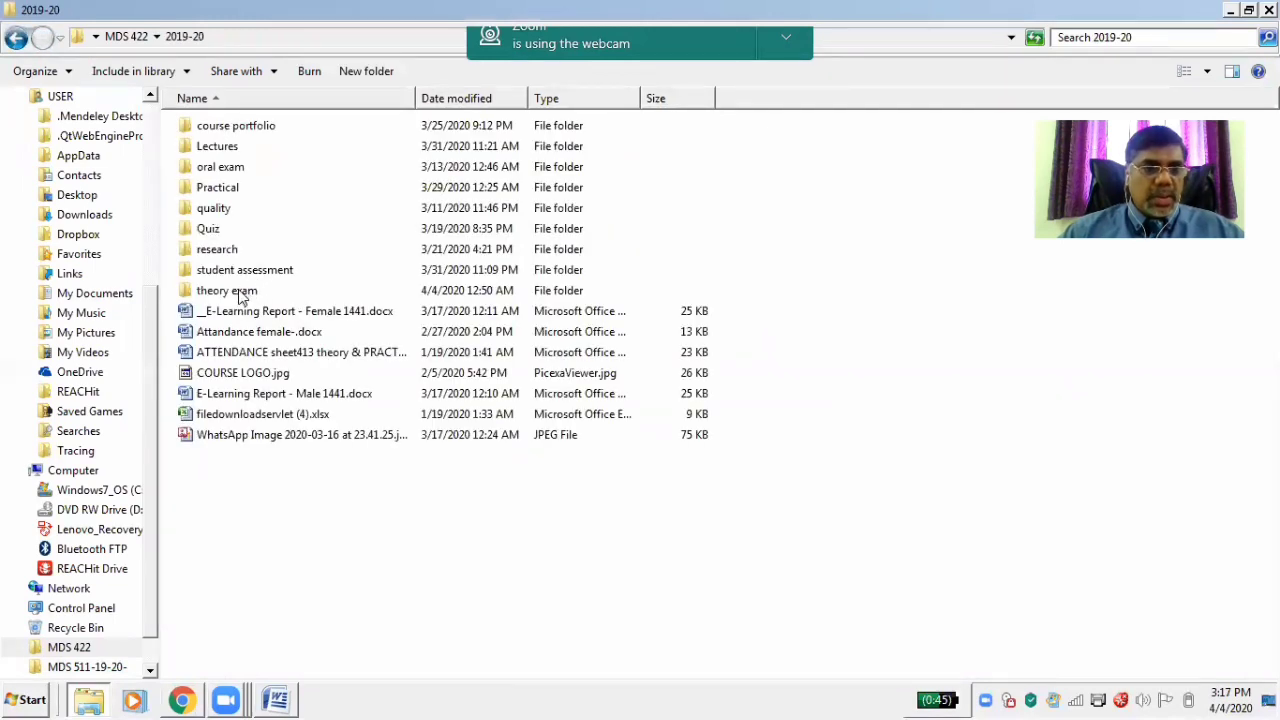
{"action": "double_click", "coordinate": [241, 291]}
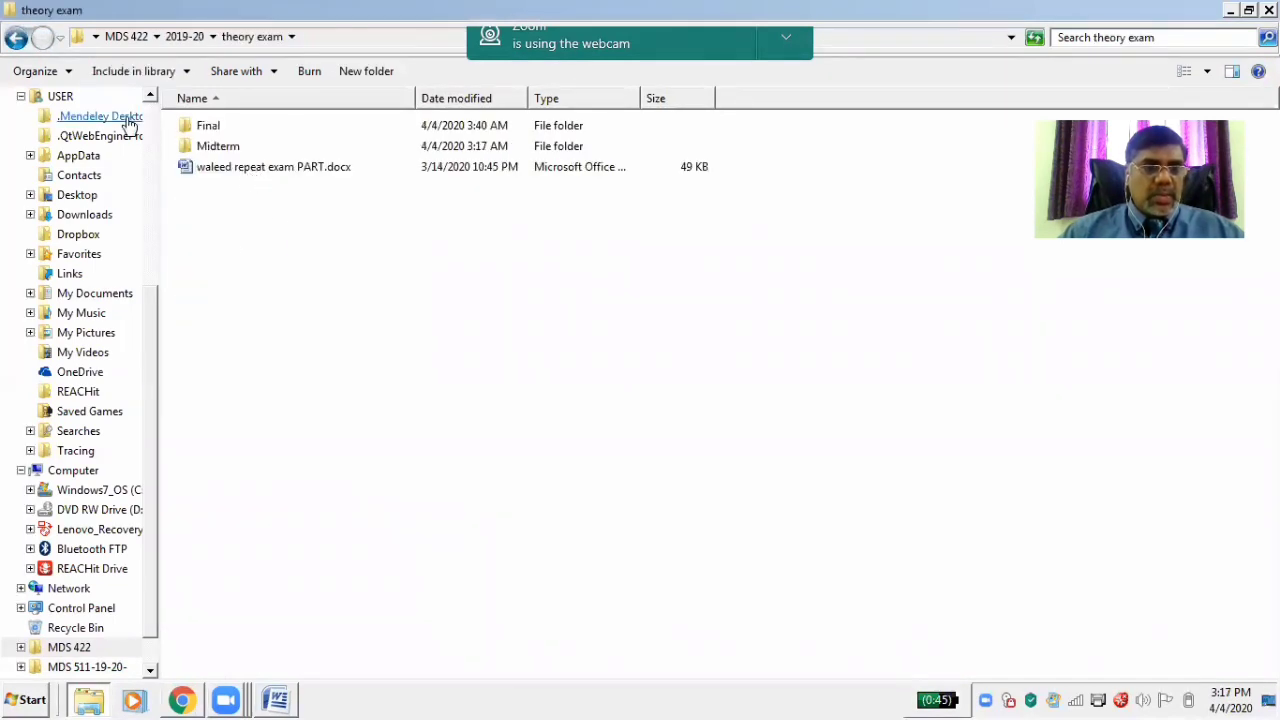
{"action": "left_click", "coordinate": [16, 38]}
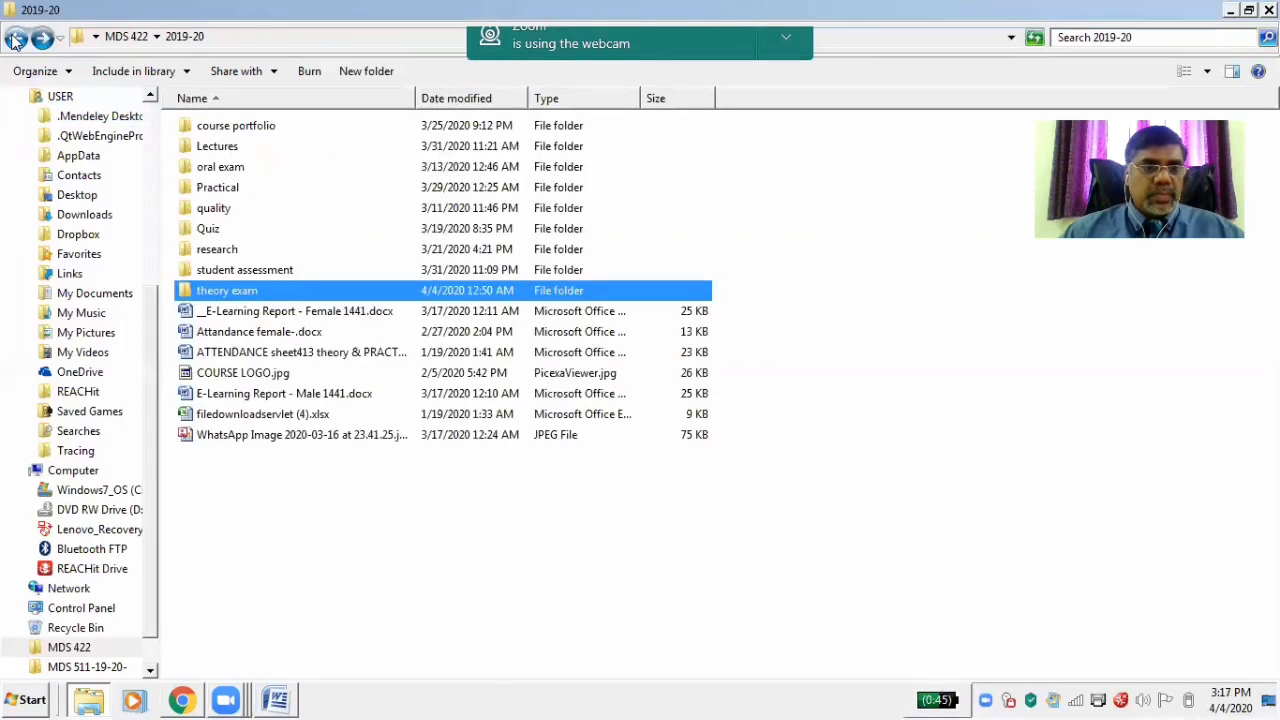
{"action": "double_click", "coordinate": [217, 188]}
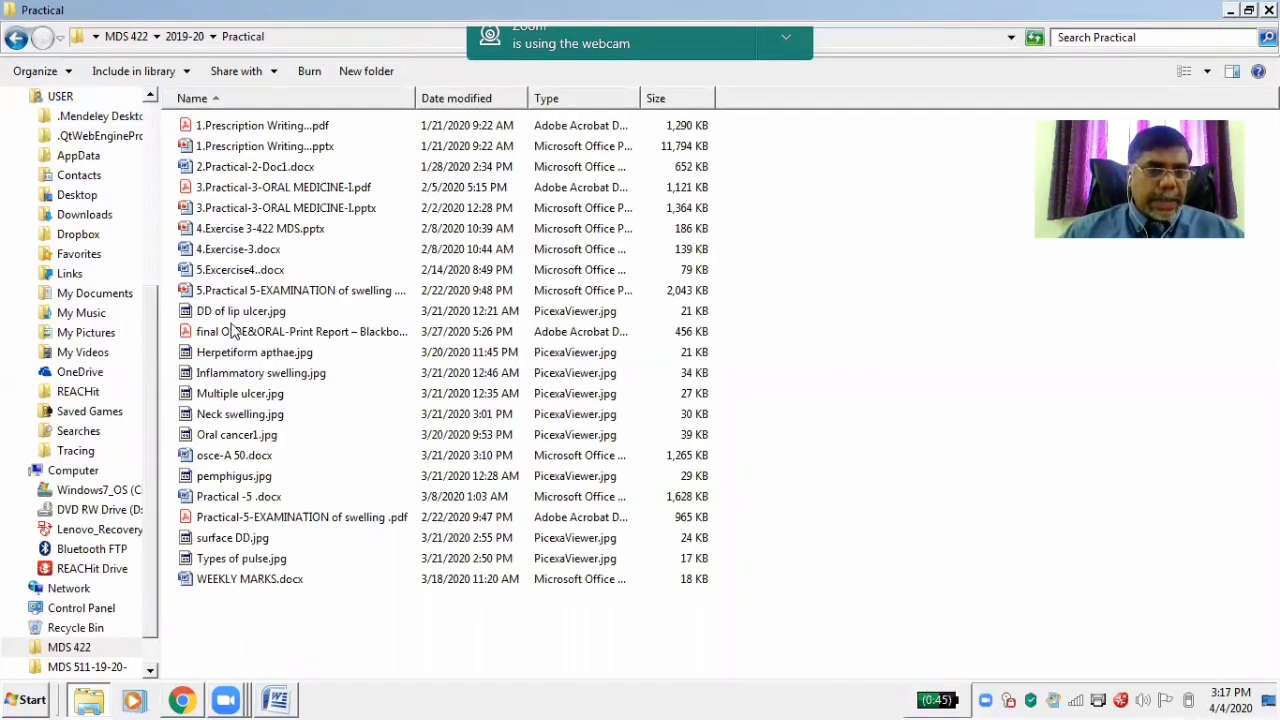
{"action": "left_click", "coordinate": [16, 40]}
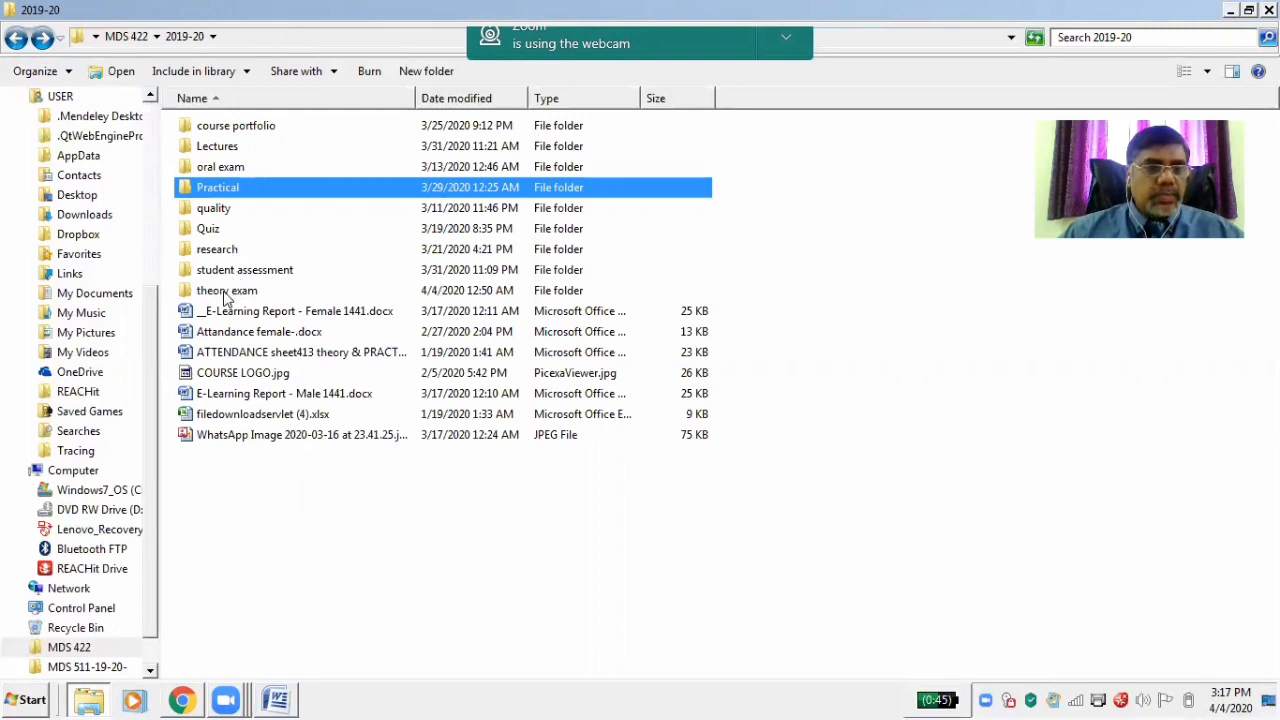
{"action": "double_click", "coordinate": [225, 293]}
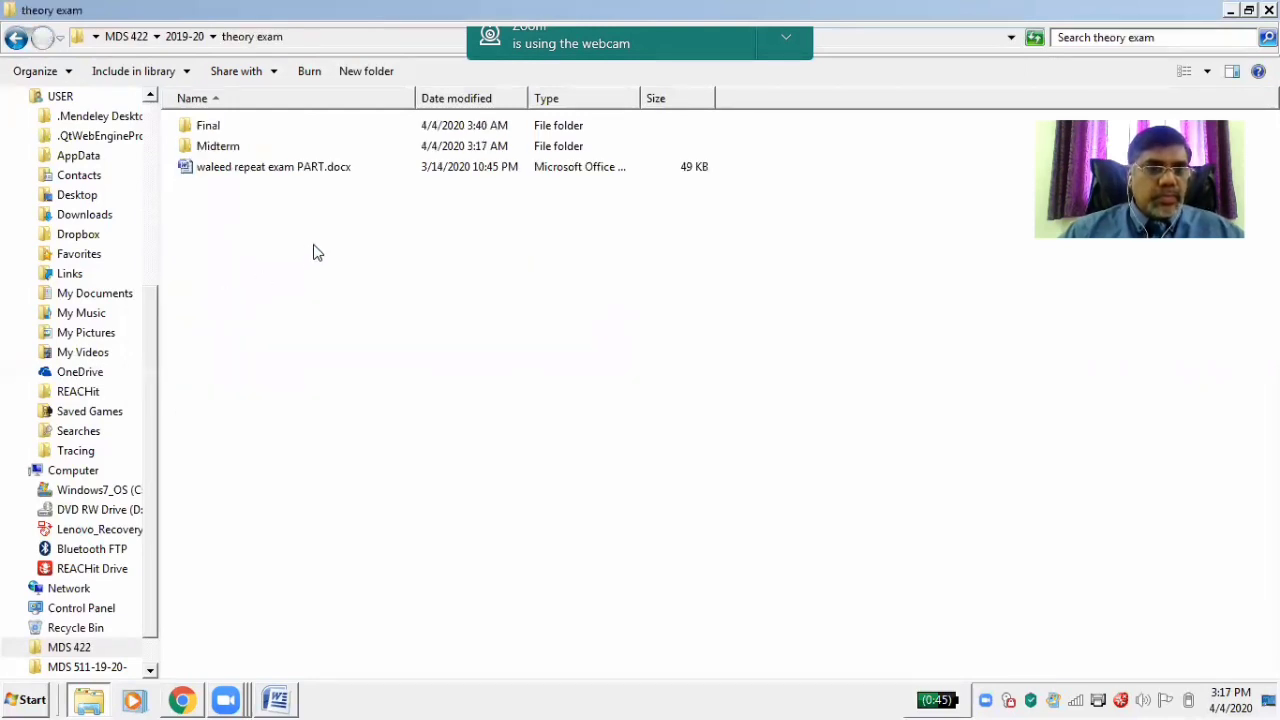
{"action": "double_click", "coordinate": [218, 146]}
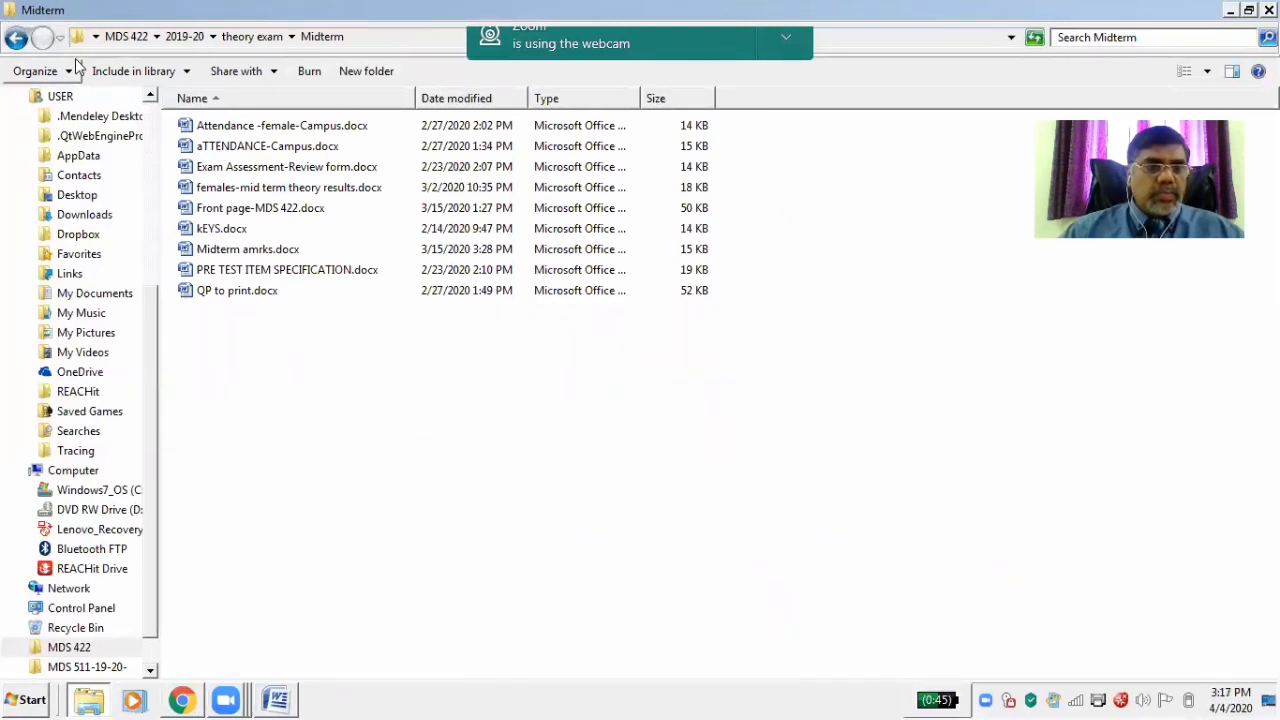
{"action": "left_click", "coordinate": [1231, 9]}
Write the description line 'This the second semester final theory exam 2019-20'
{"action": "left_click", "coordinate": [363, 380]}
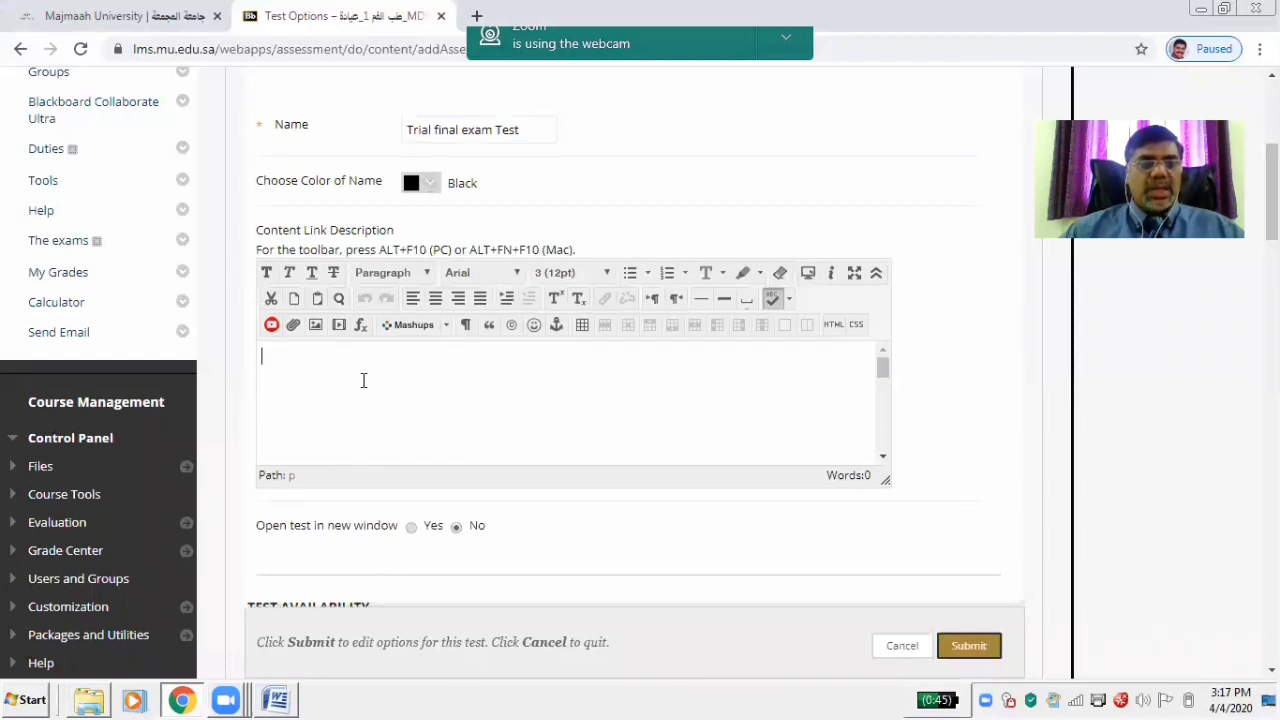
{"action": "type", "text": "This "}
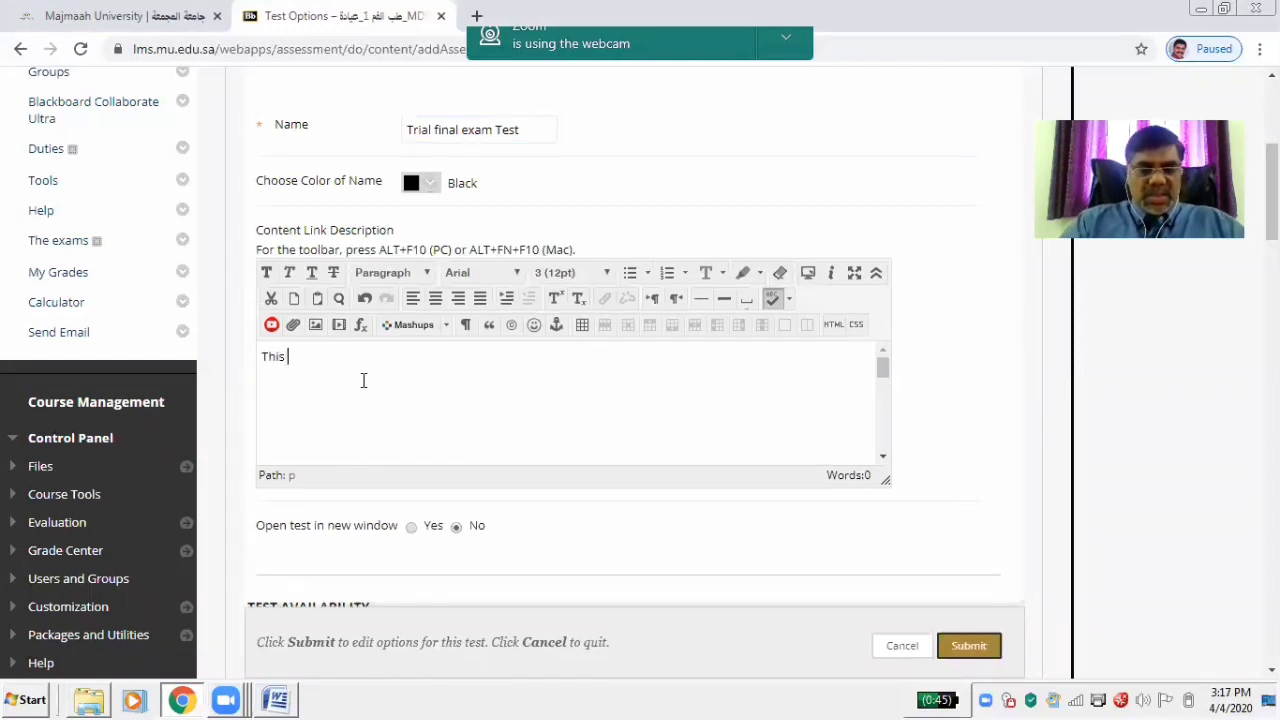
{"action": "type", "text": "the seco"}
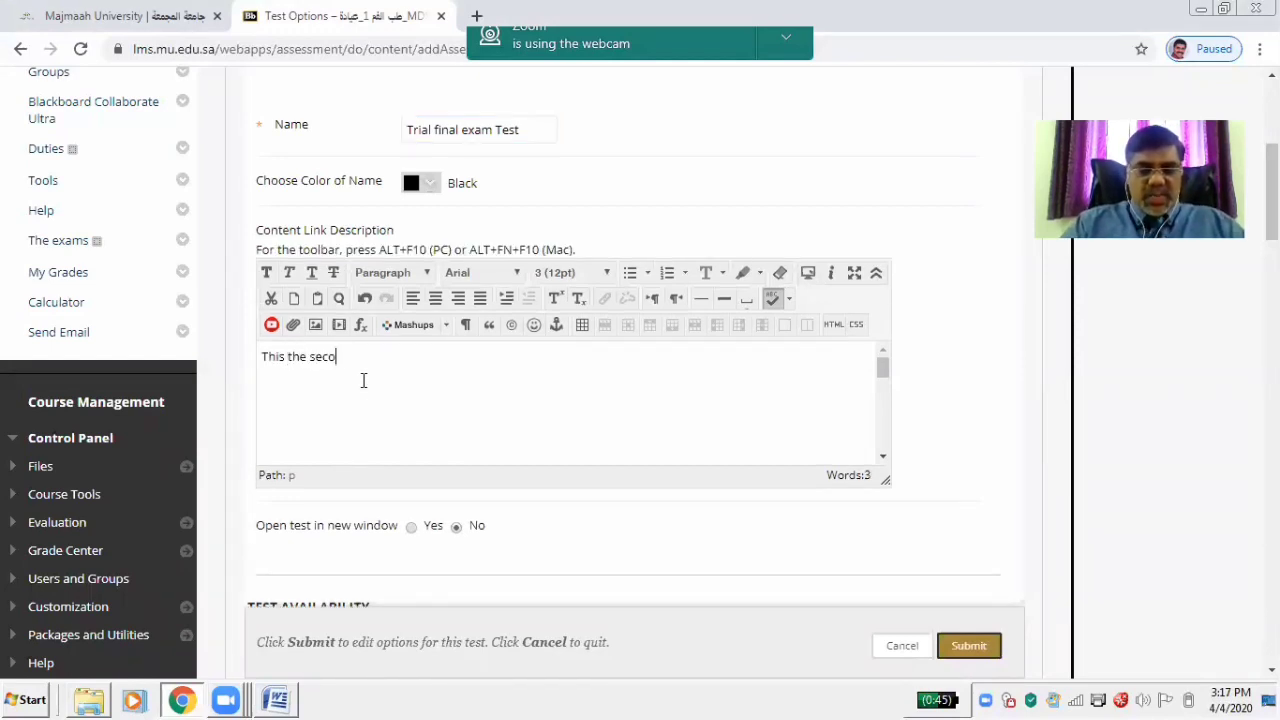
{"action": "type", "text": "nd semeste"}
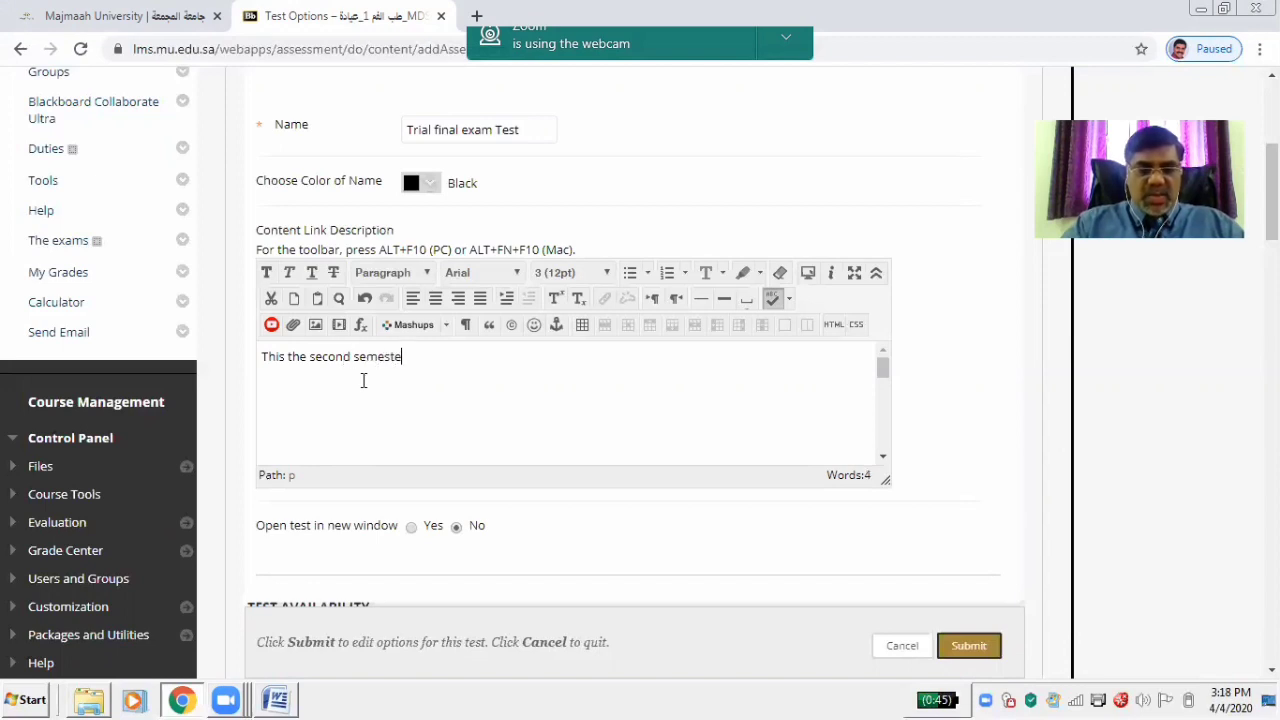
{"action": "type", "text": "r fina"}
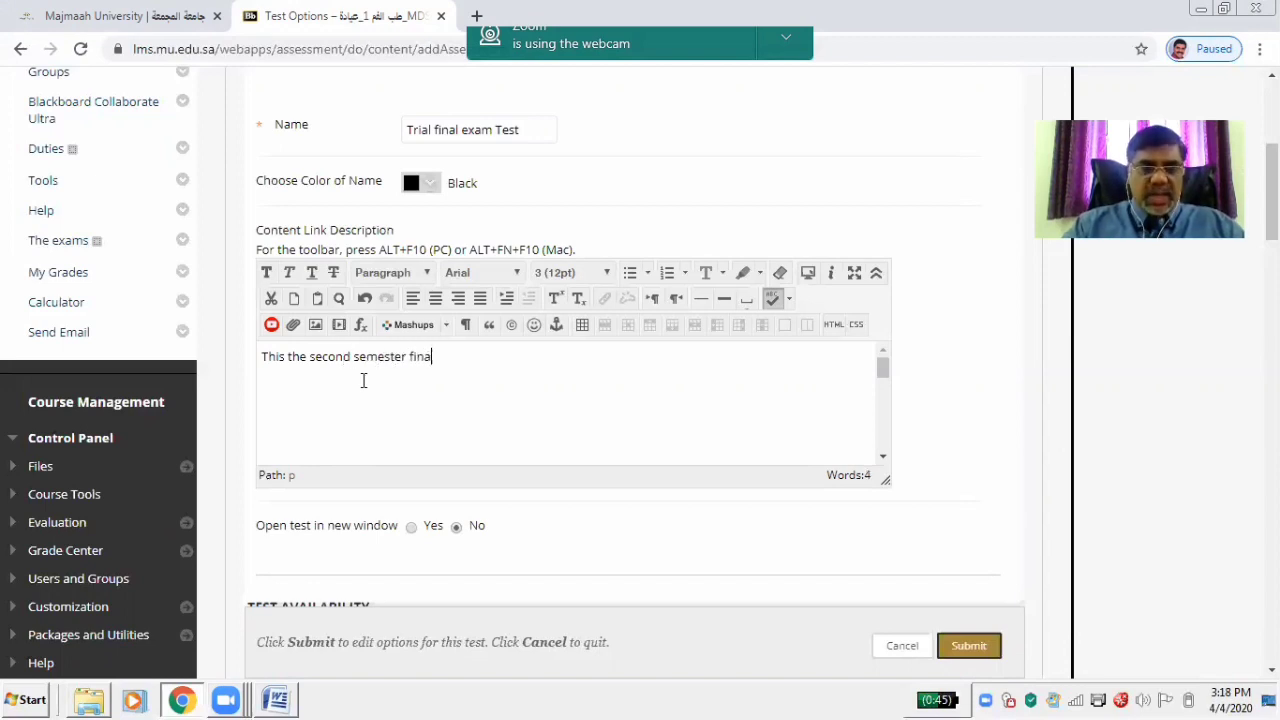
{"action": "type", "text": "l the"}
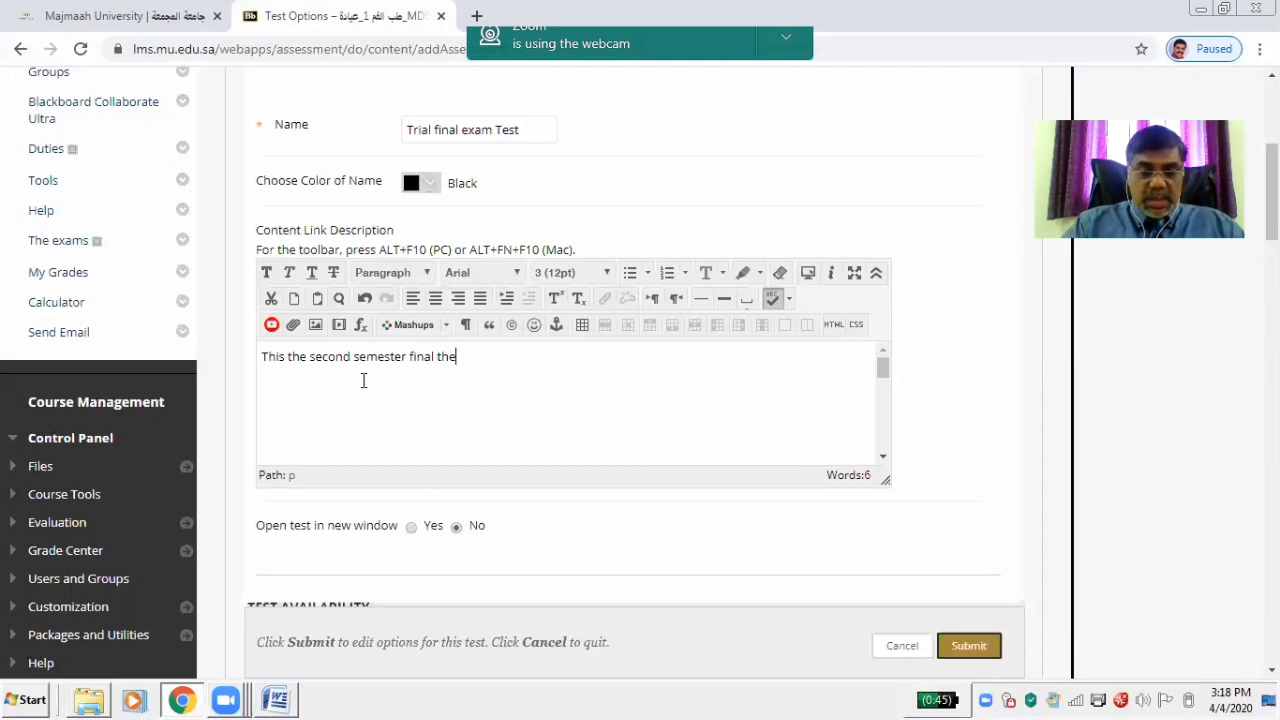
{"action": "type", "text": "ory exam"}
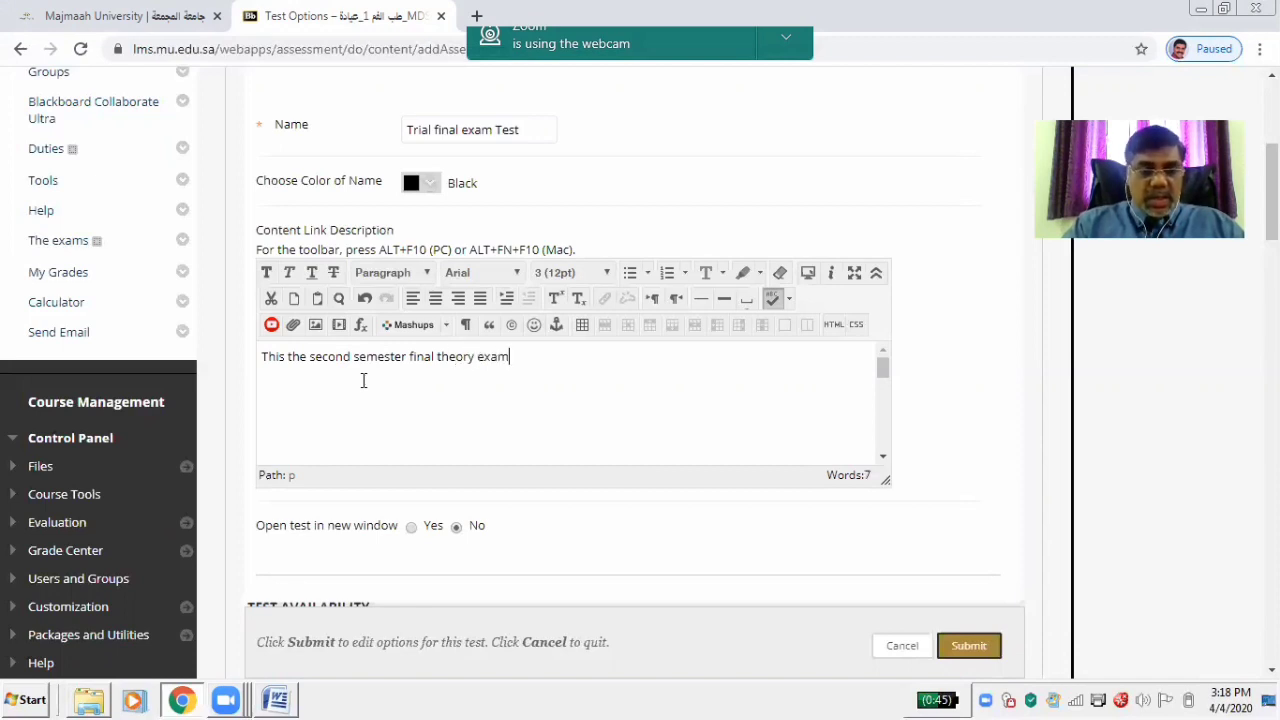
{"action": "type", "text": " 2019-"}
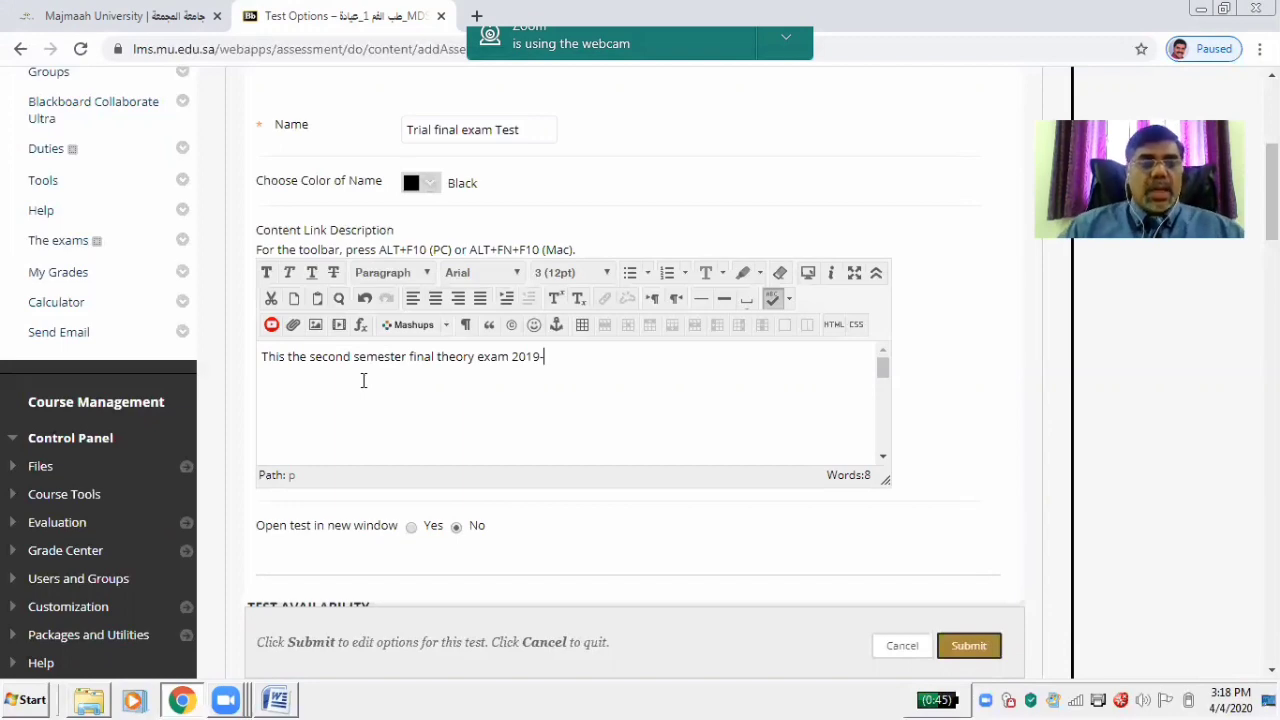
{"action": "type", "text": "20"}
{"action": "scroll", "coordinate": [363, 380], "scroll_direction": "down", "scroll_amount": 3}
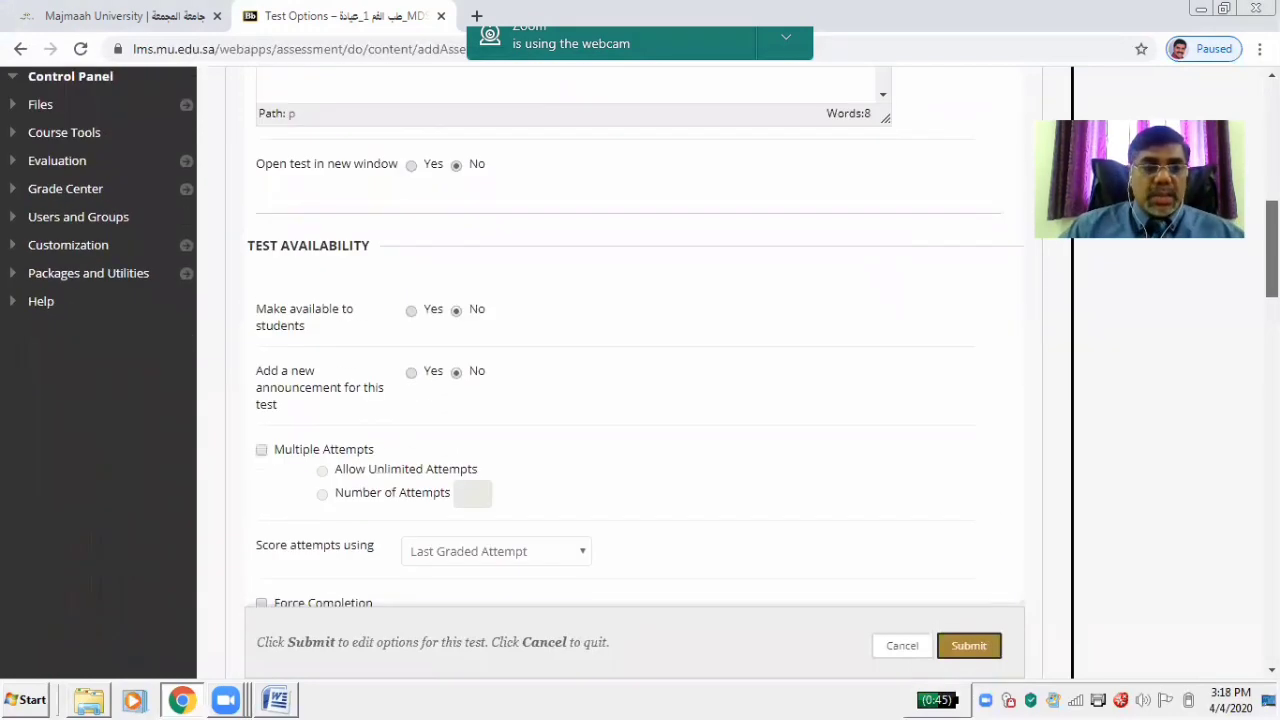
{"action": "left_click_drag", "start_coordinate": [1272, 248], "coordinate": [1272, 212]}
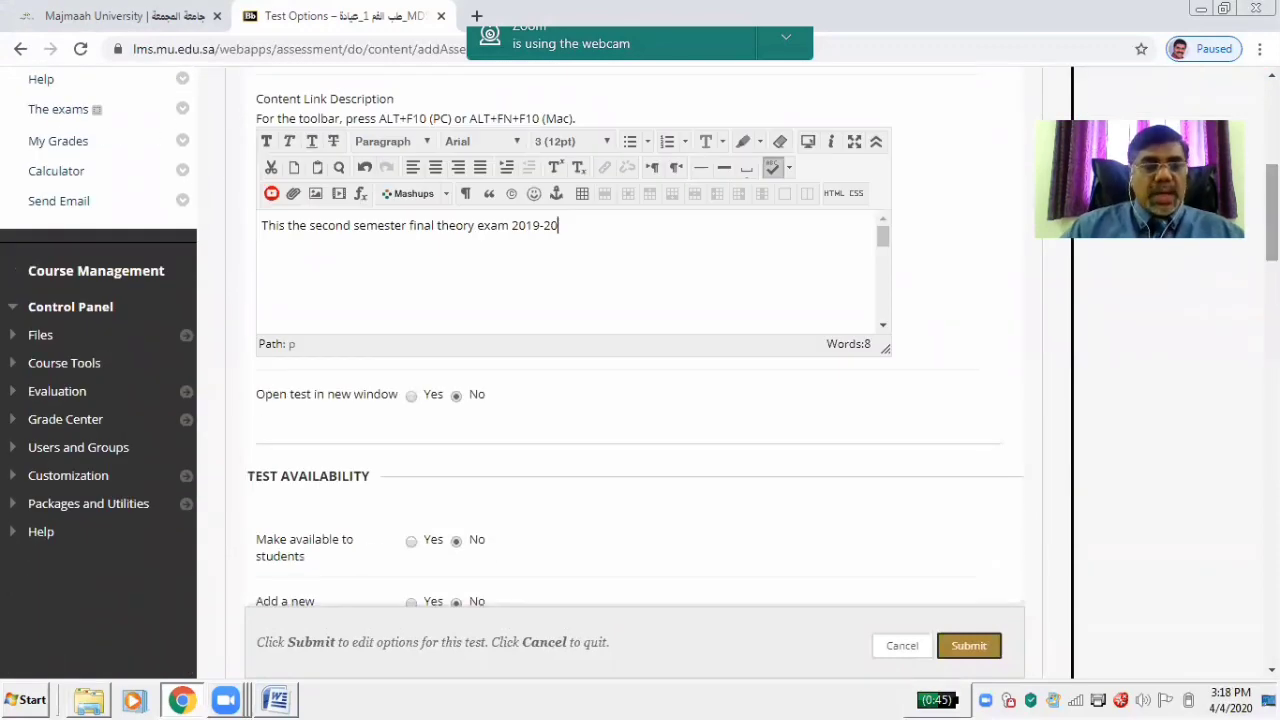
Add lines 'This exam has 20 mcqs' and 'For each MCQ 1 minute is alloted… 20 minutes'
{"action": "key", "text": "Return"}
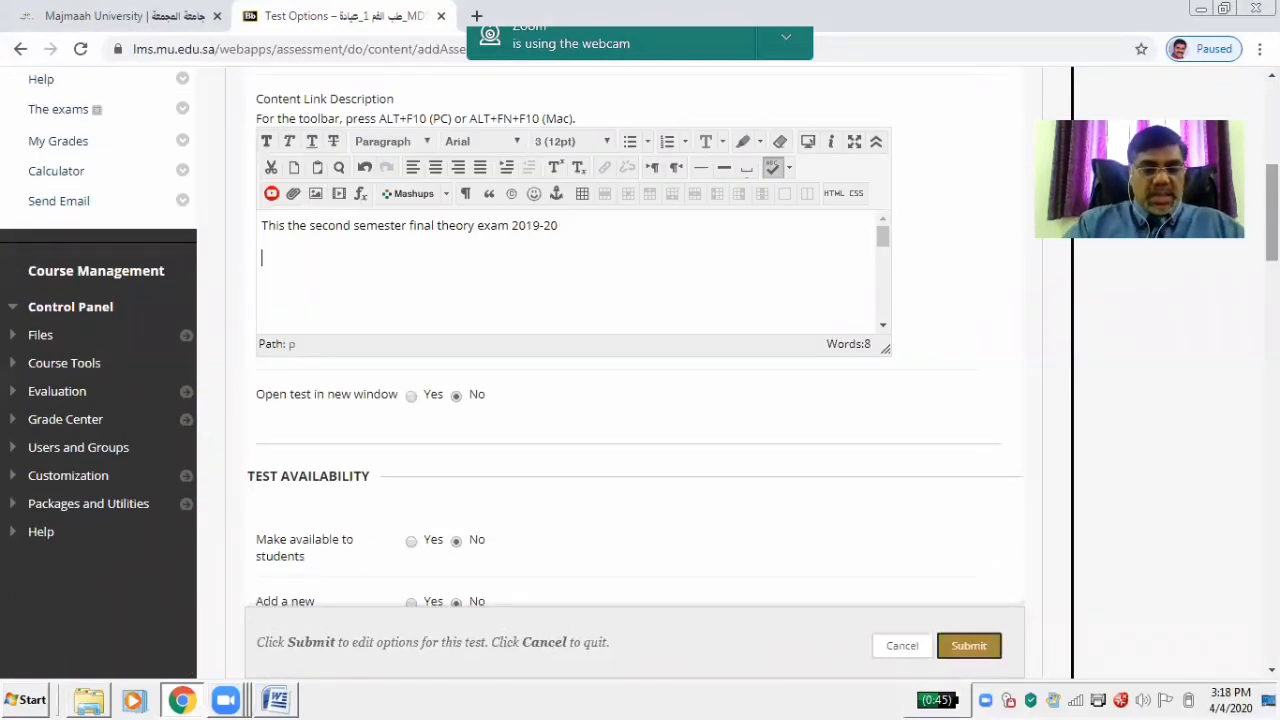
{"action": "type", "text": "Tho"}
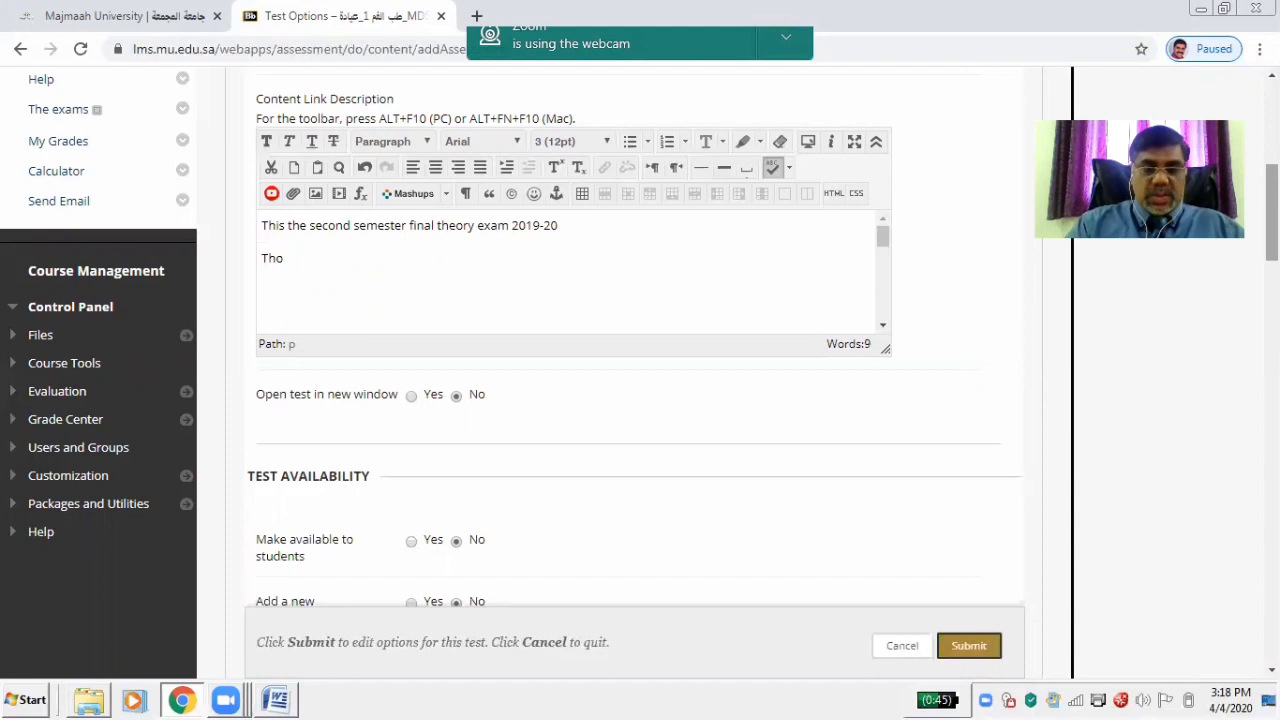
{"action": "key", "text": "BackSpace"}
{"action": "type", "text": "is "}
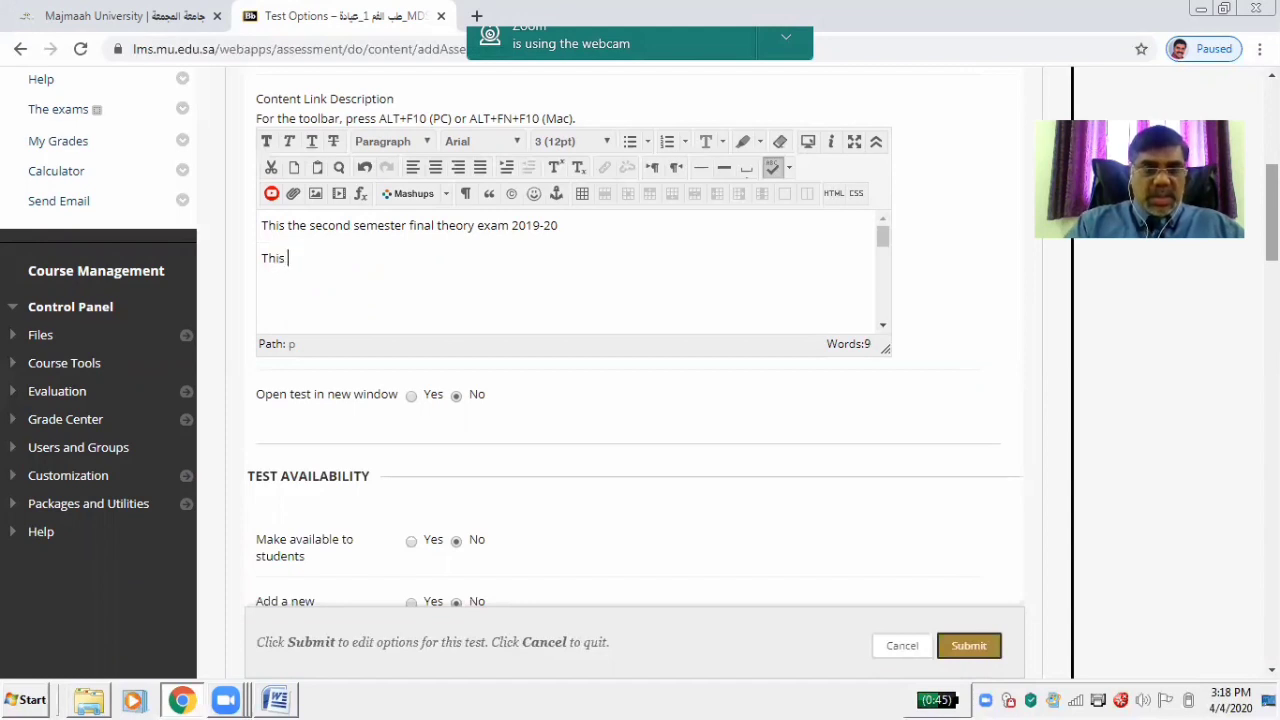
{"action": "type", "text": "exam ha"}
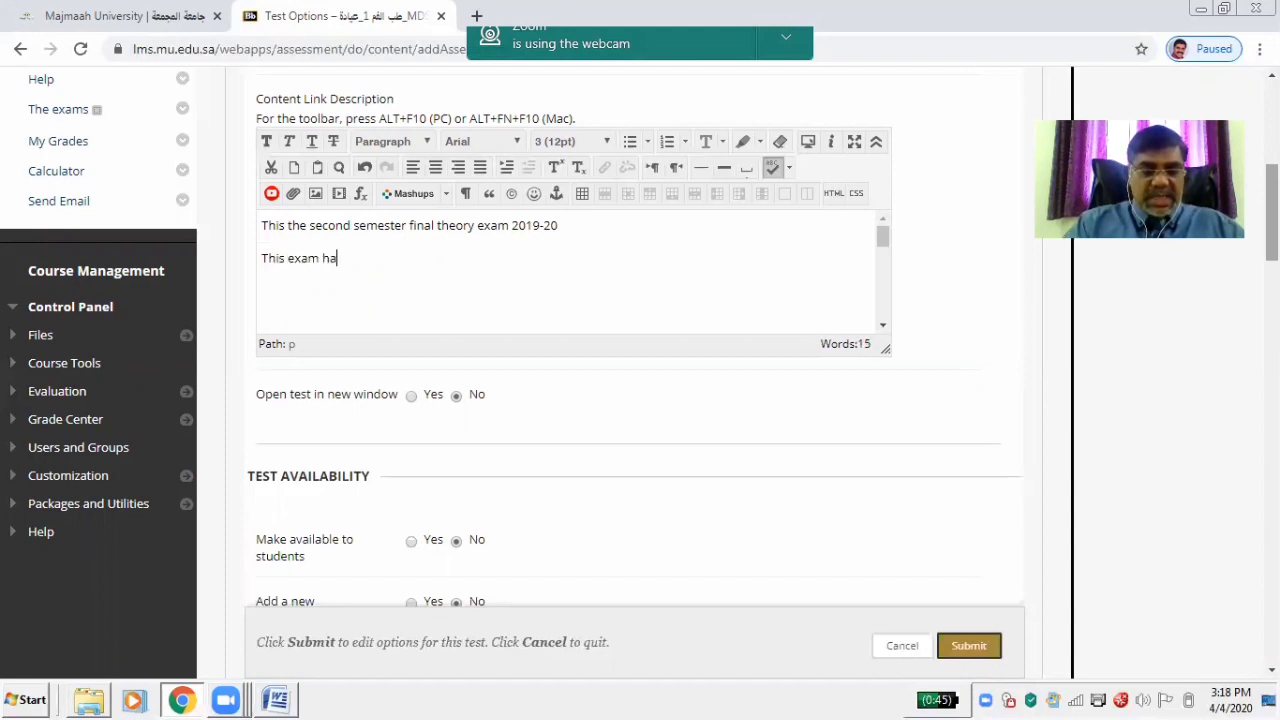
{"action": "type", "text": "s 20 mc"}
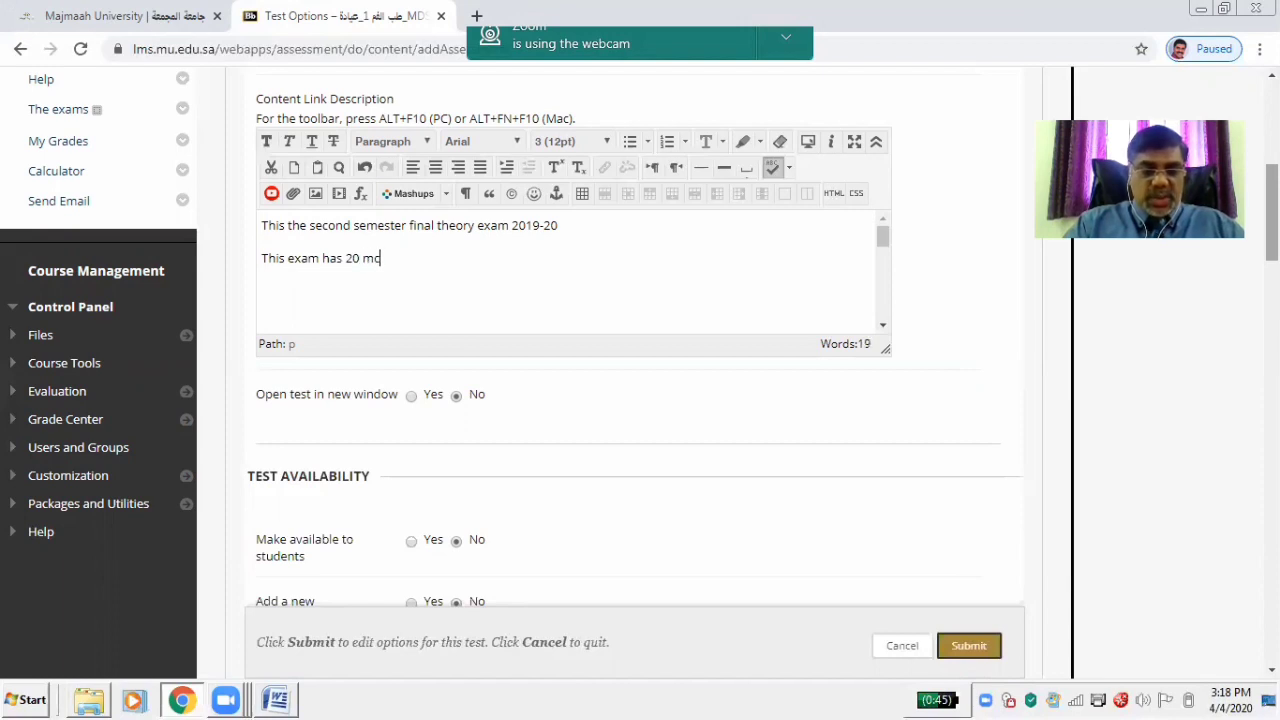
{"action": "type", "text": "qs"}
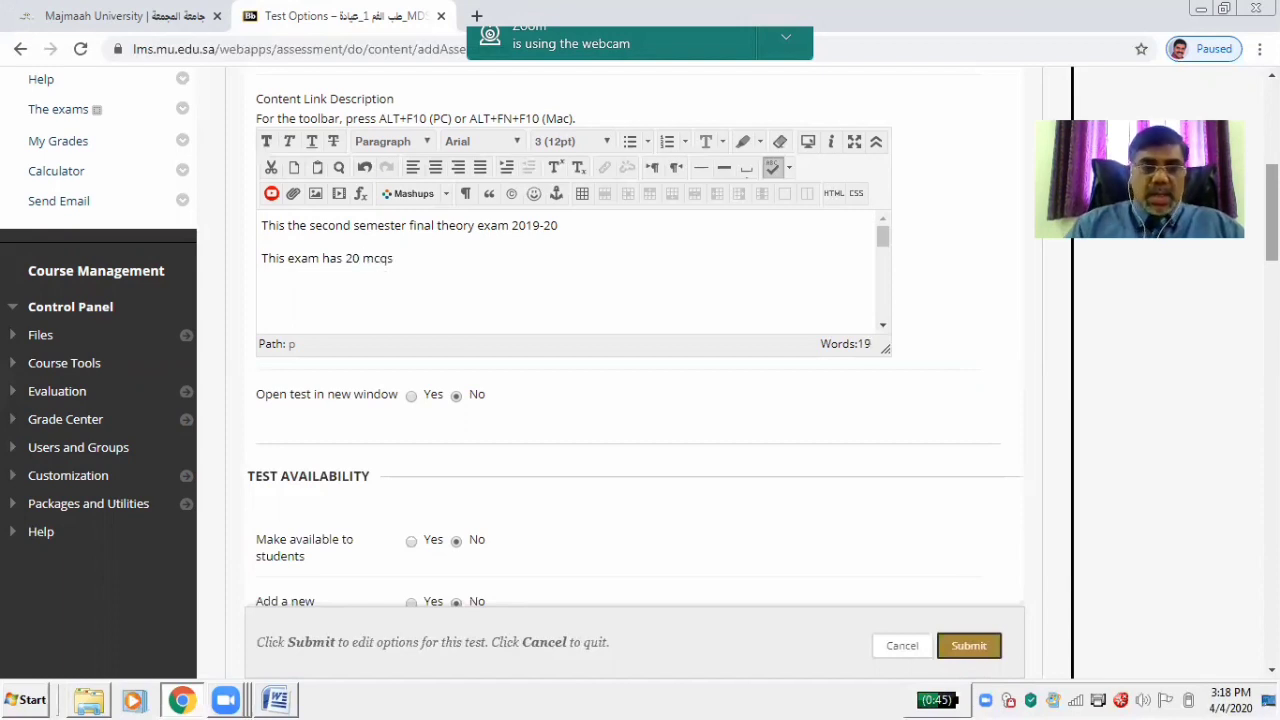
{"action": "key", "text": "Return"}
{"action": "type", "text": "For ea"}
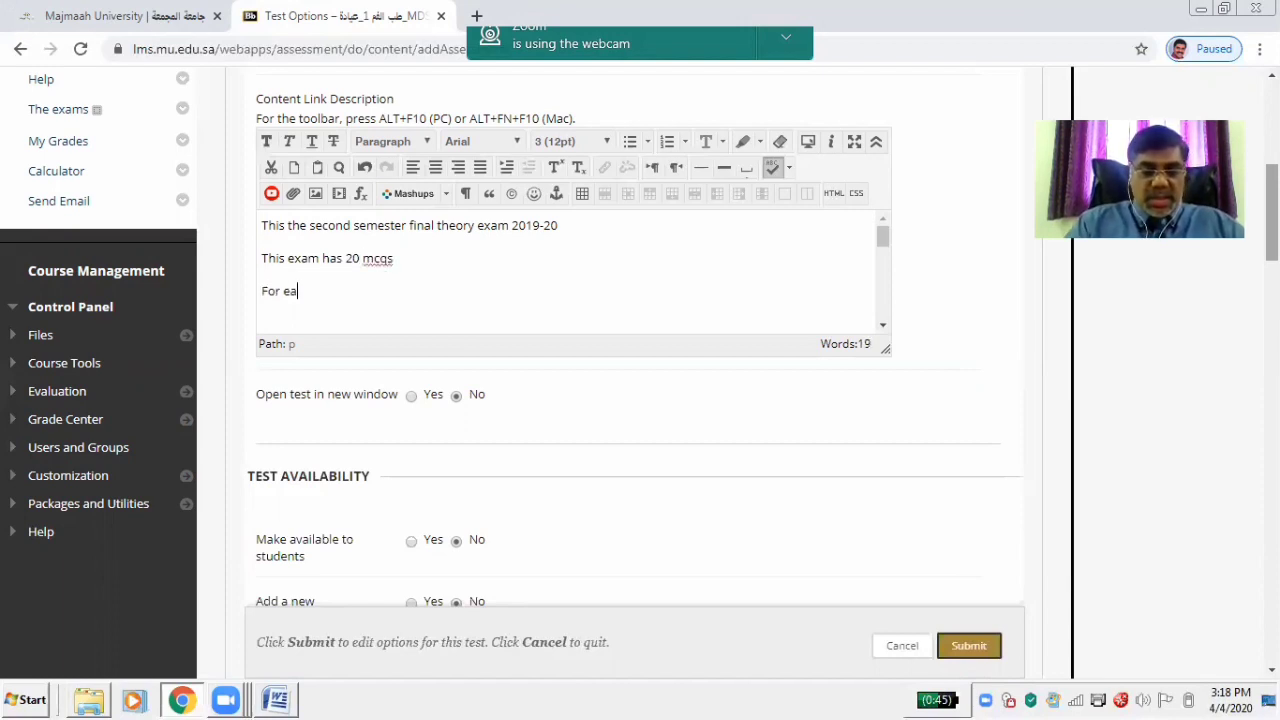
{"action": "type", "text": "ch MC"}
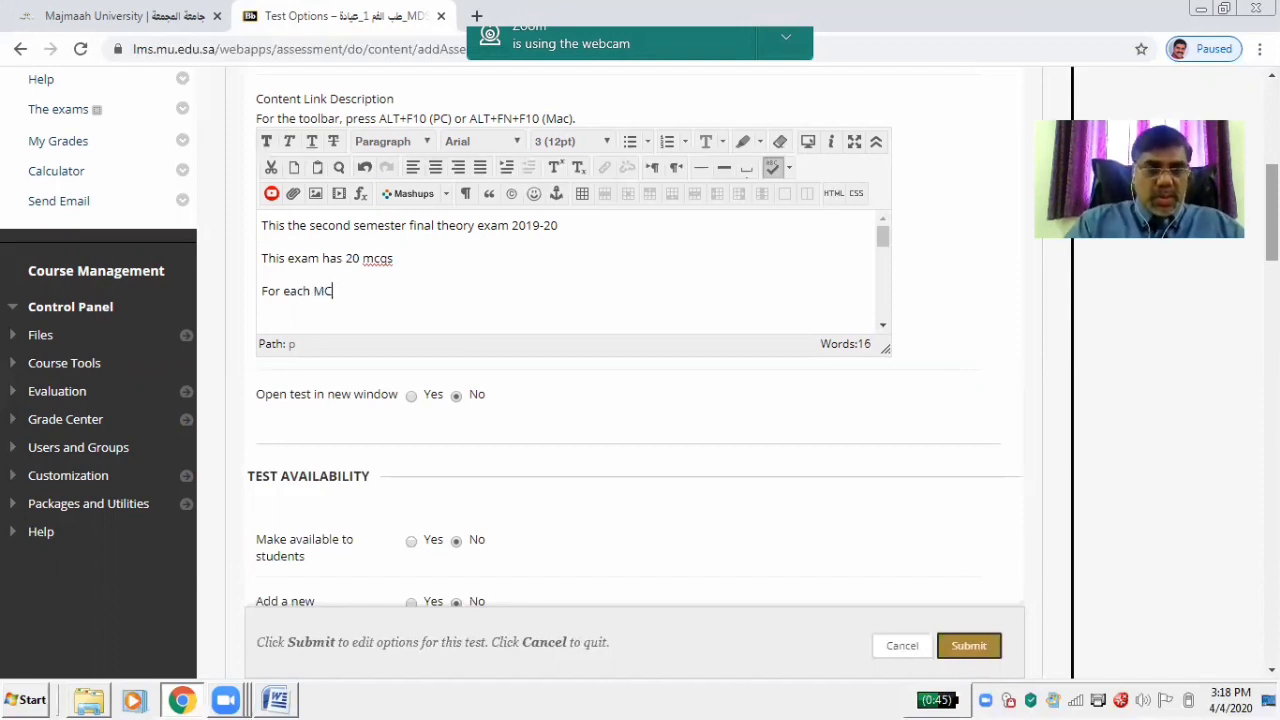
{"action": "type", "text": "q"}
{"action": "type", "text": "s"}
{"action": "key", "text": "BackSpace"}
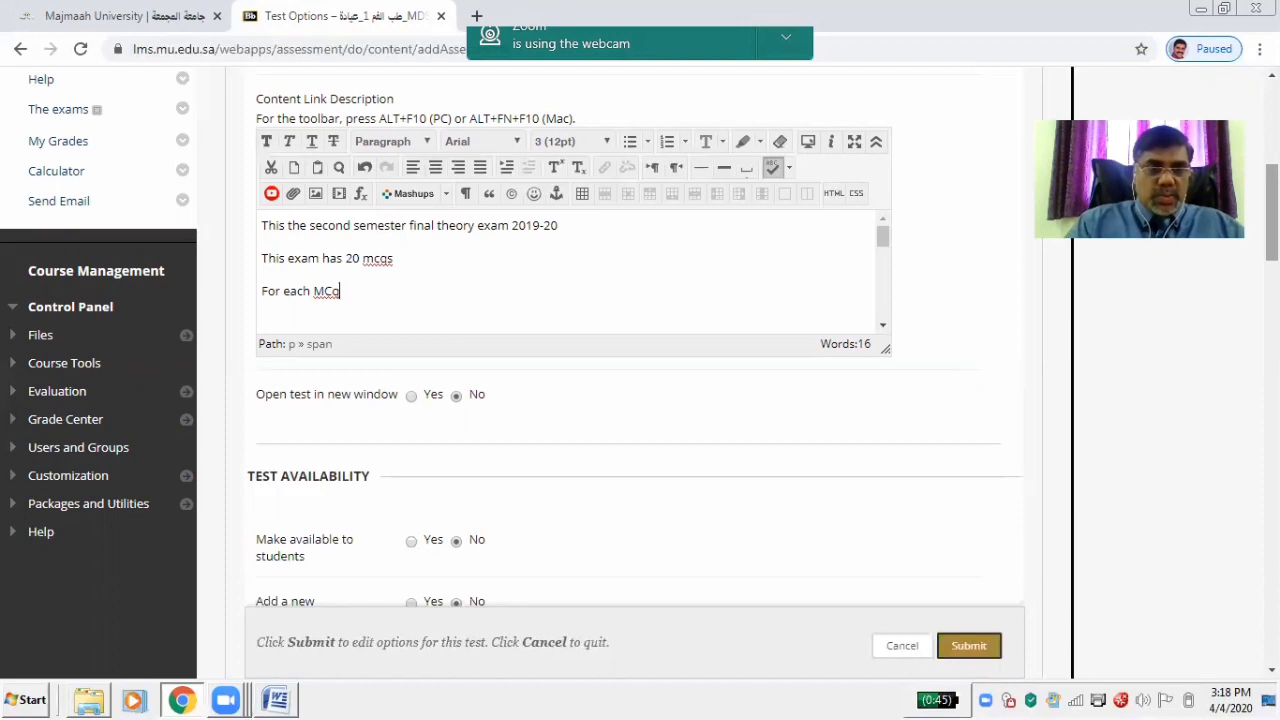
{"action": "key", "text": "BackSpace"}
{"action": "type", "text": "Q 1 min"}
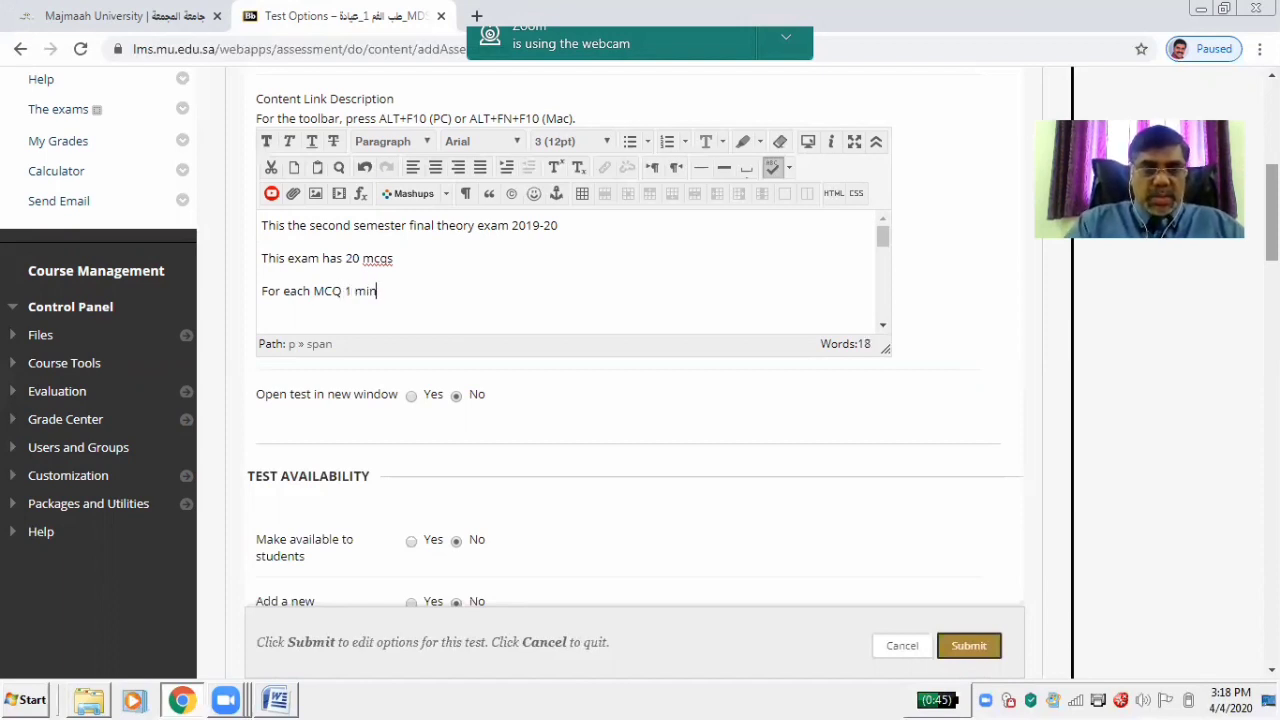
{"action": "type", "text": "ute is"}
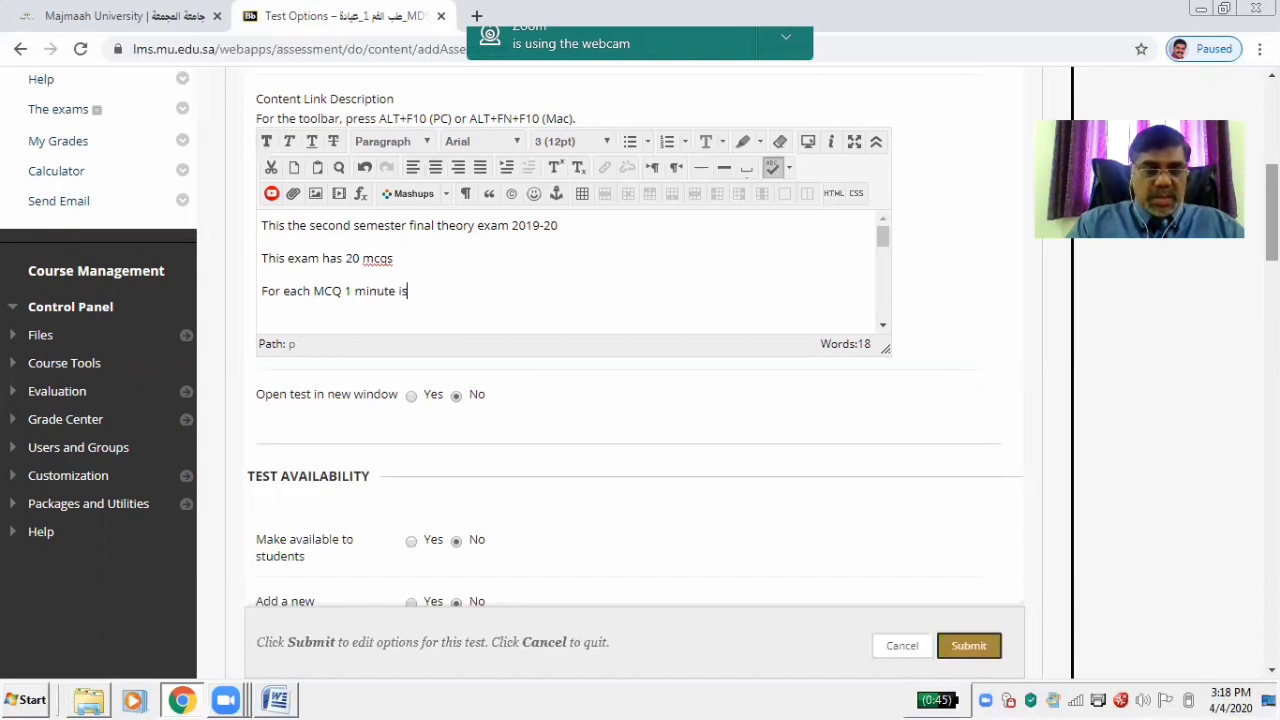
{"action": "type", "text": " alloted"}
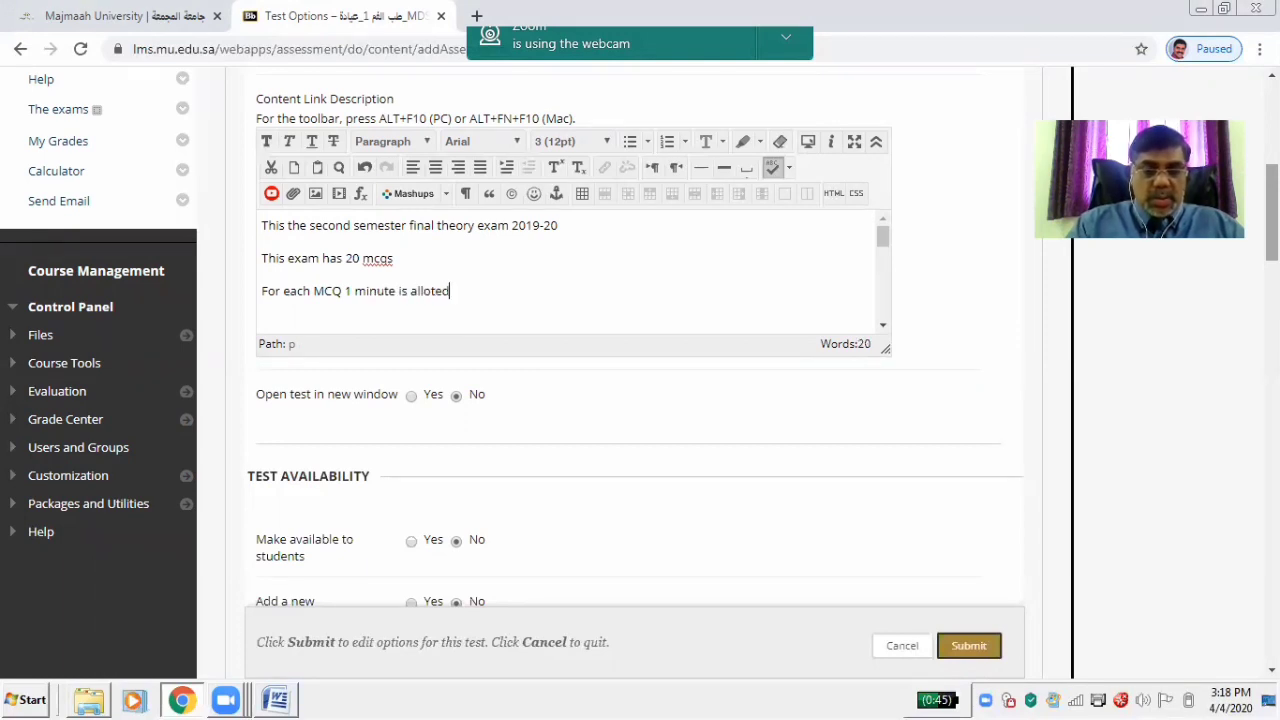
{"action": "type", "text": " and the totl"}
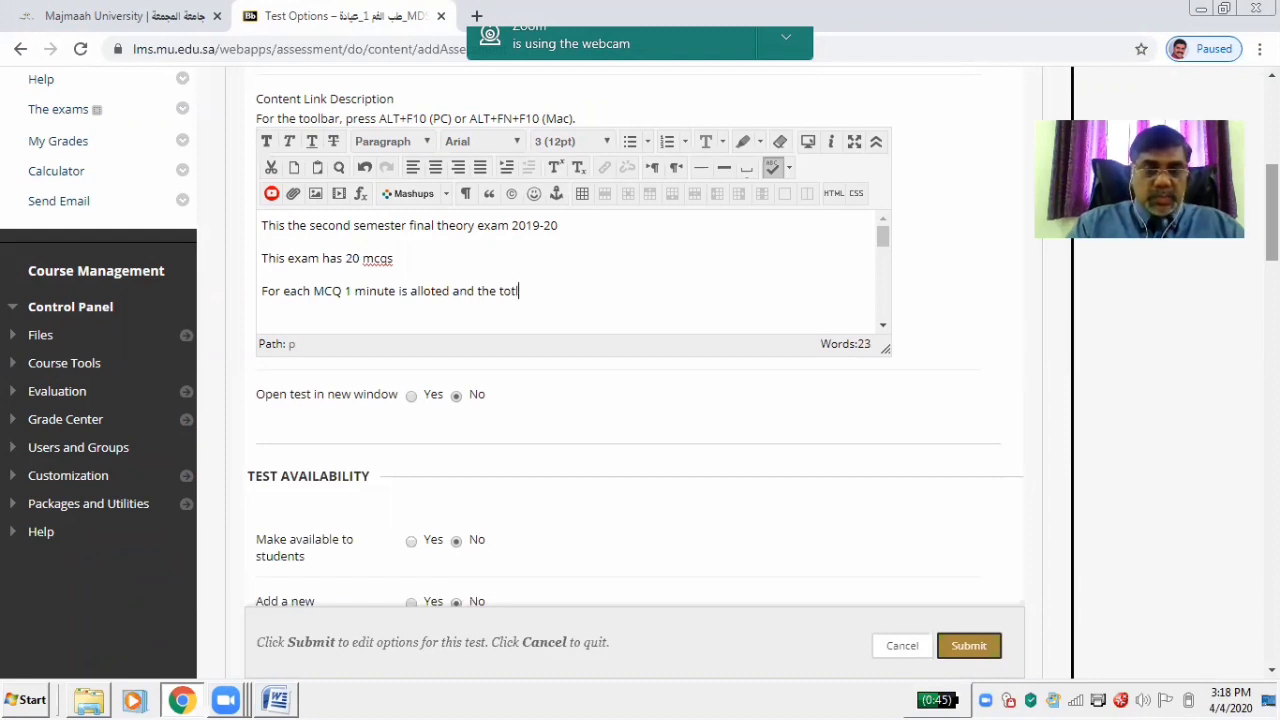
{"action": "type", "text": "a dua"}
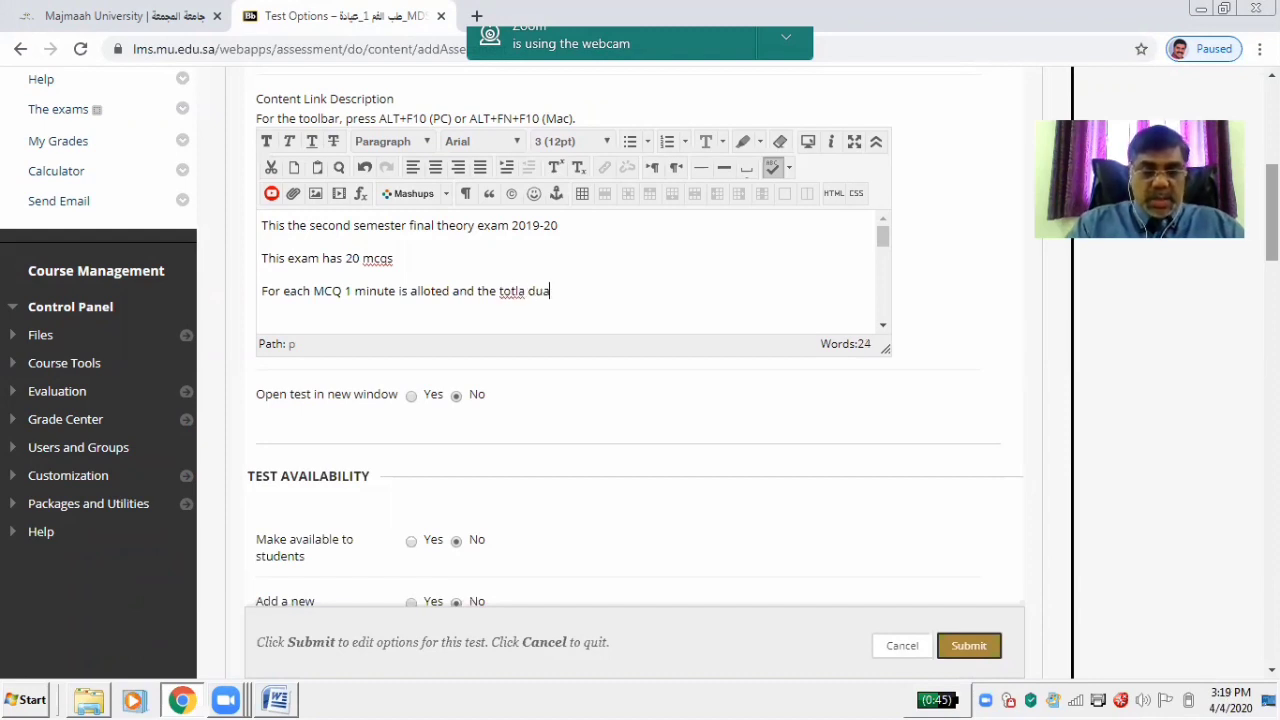
{"action": "type", "text": "ration "}
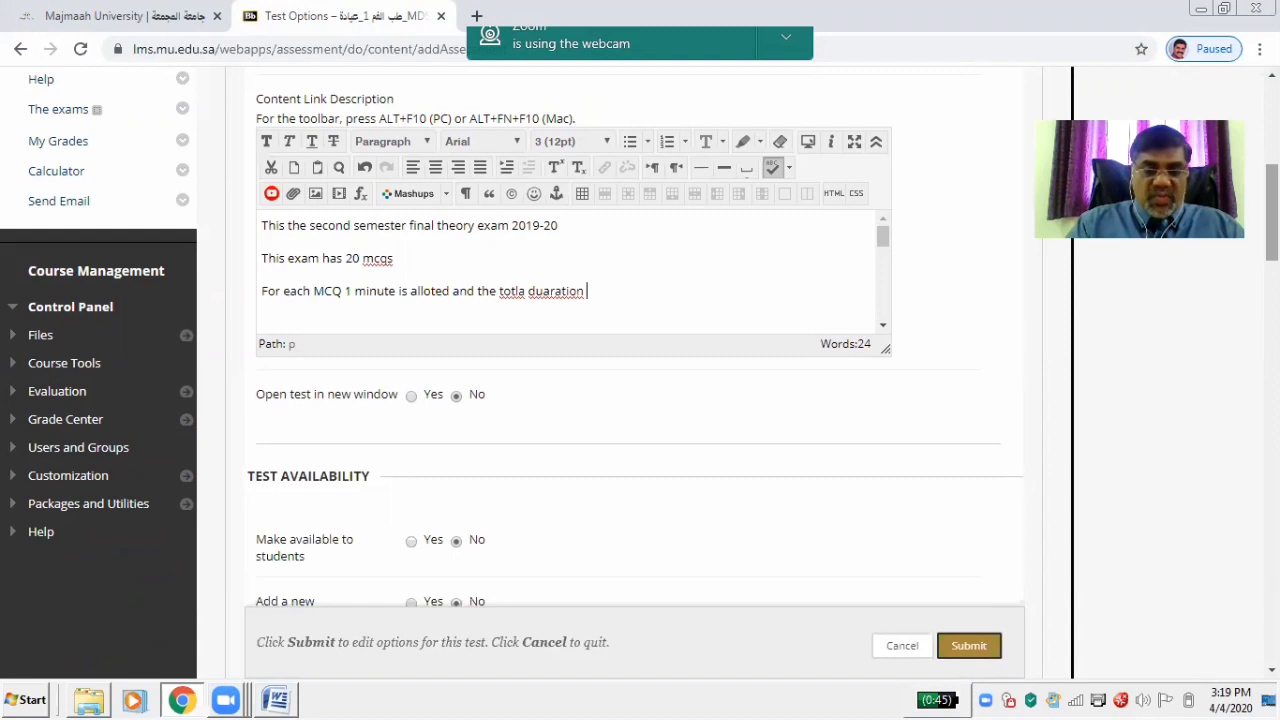
{"action": "type", "text": "of the test "}
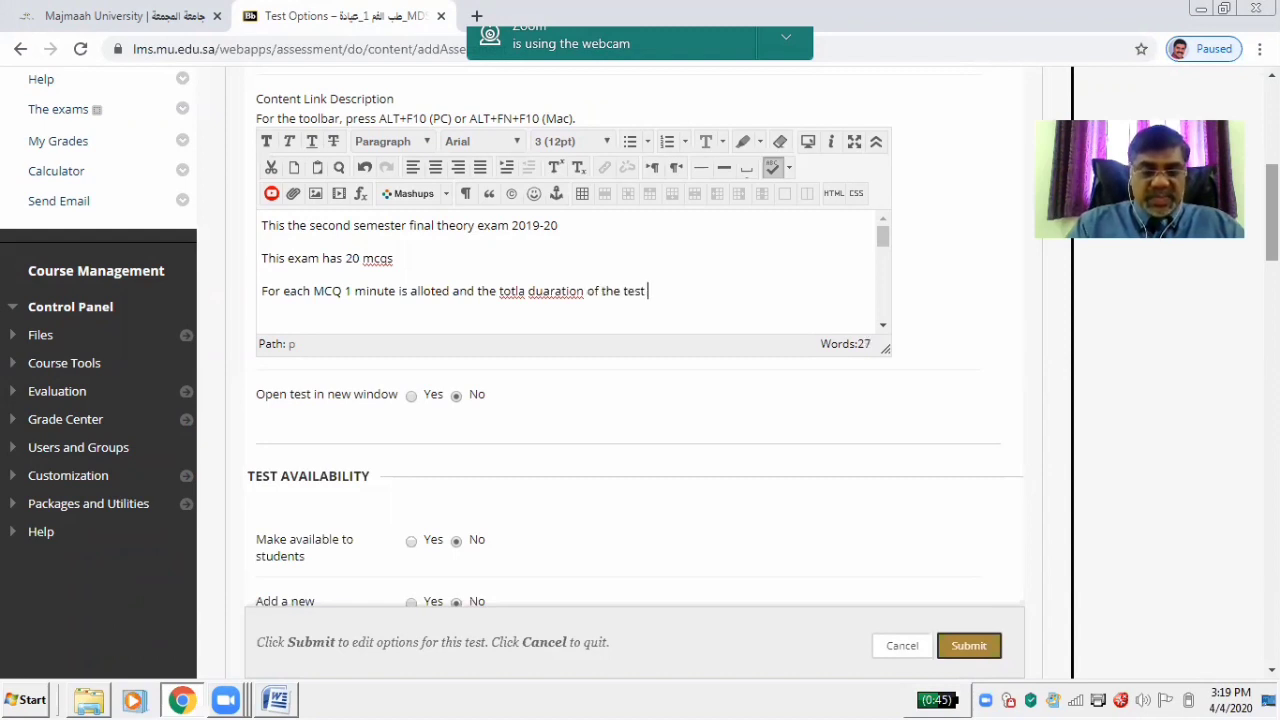
{"action": "type", "text": "is 20 m"}
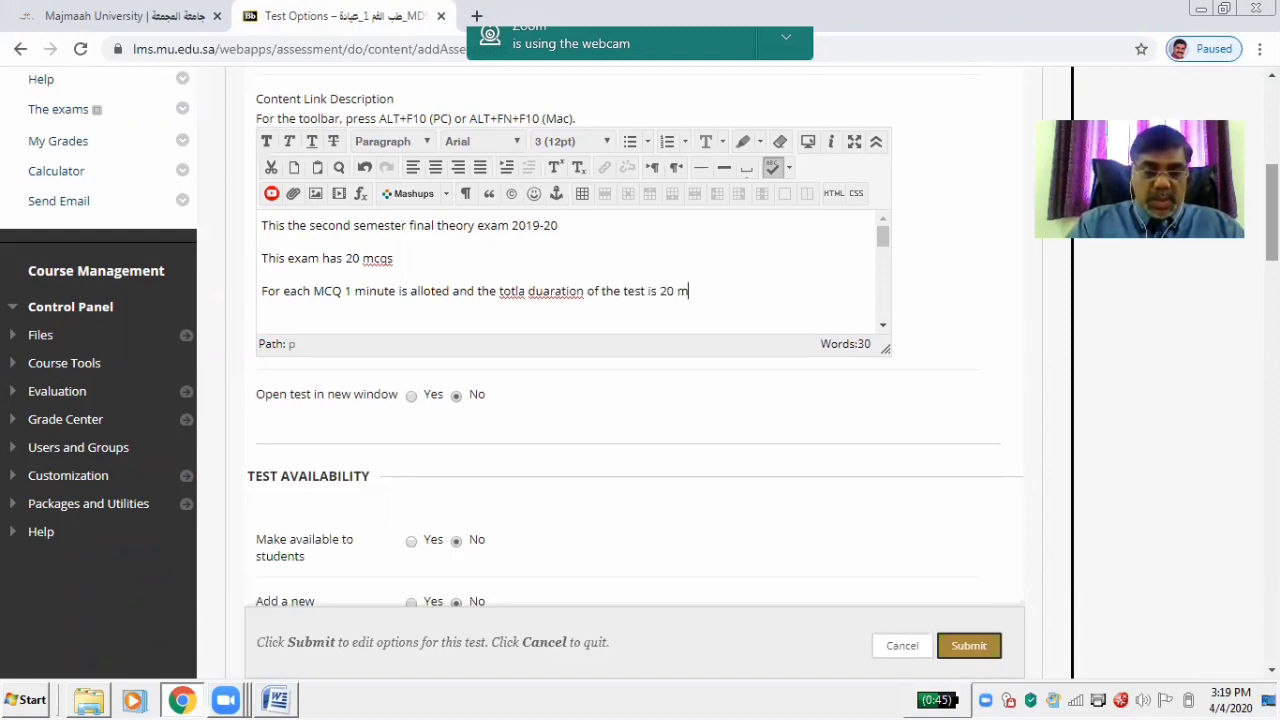
{"action": "type", "text": "inutes"}
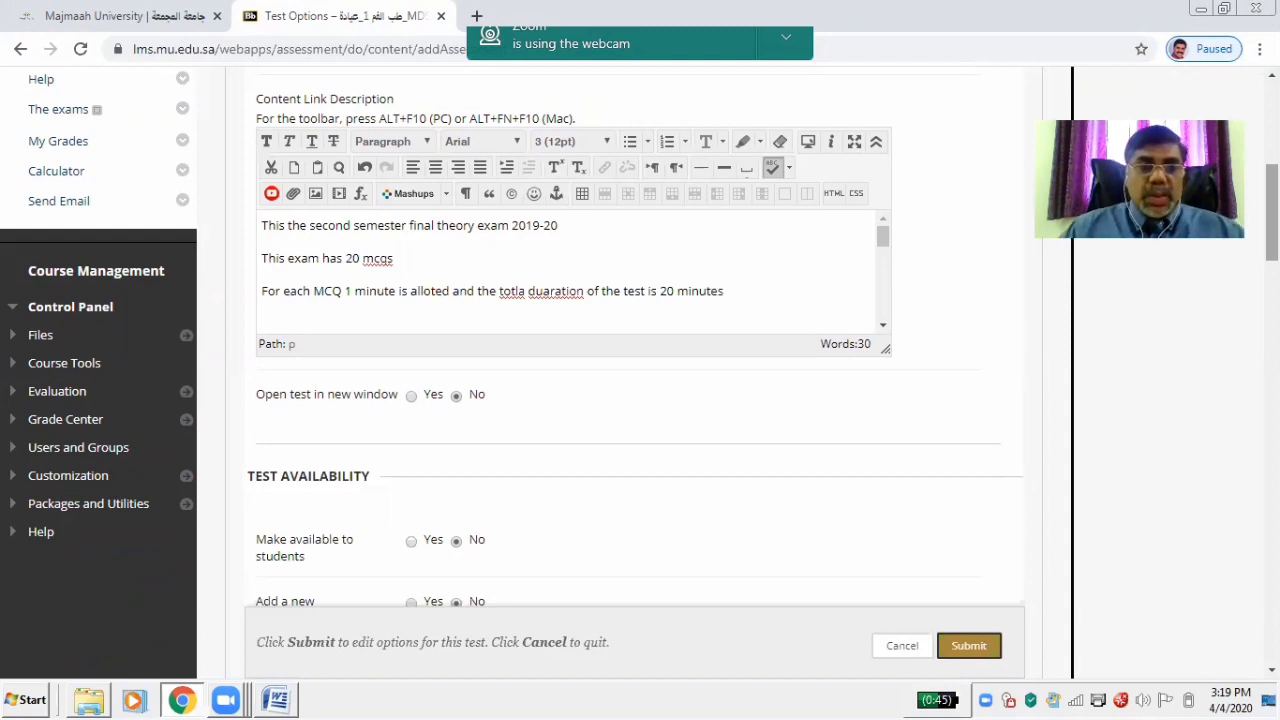
{"action": "right_click", "coordinate": [512, 293]}
Correct the description typos 'totla' to 'total' and 'duaration' to 'duration'
{"action": "left_click", "coordinate": [538, 310]}
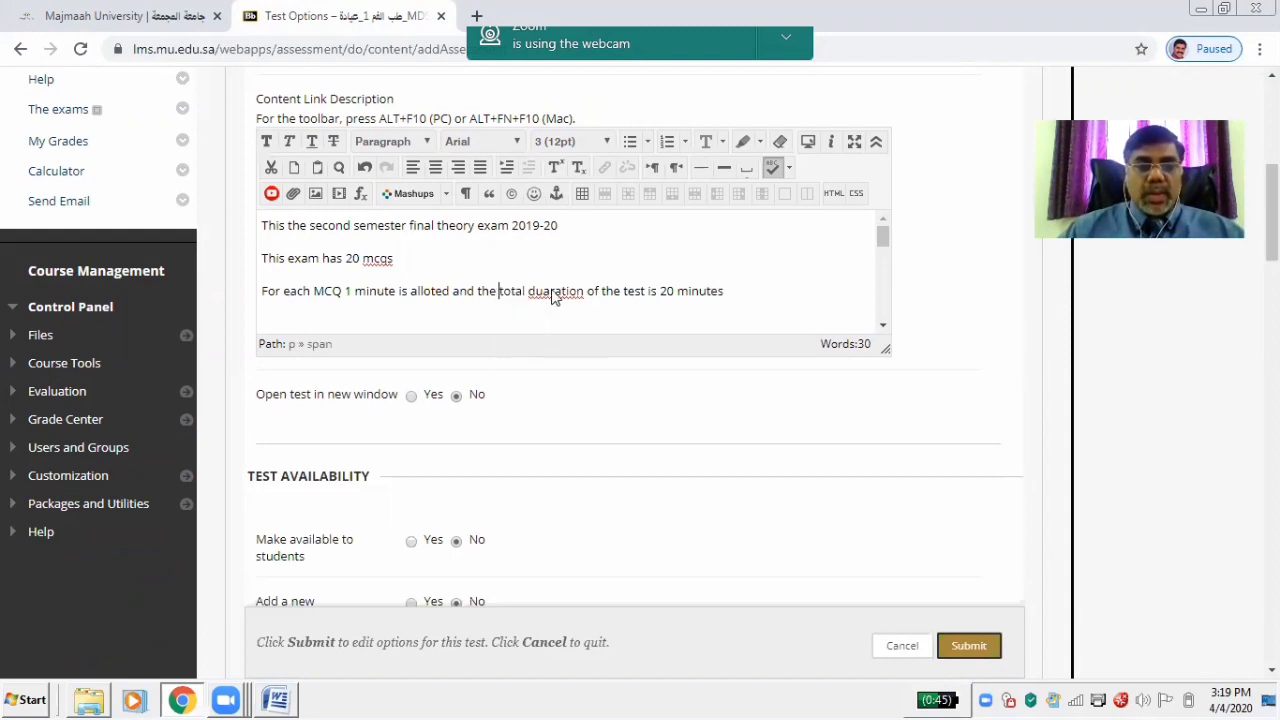
{"action": "right_click", "coordinate": [555, 291]}
{"action": "left_click", "coordinate": [574, 334]}
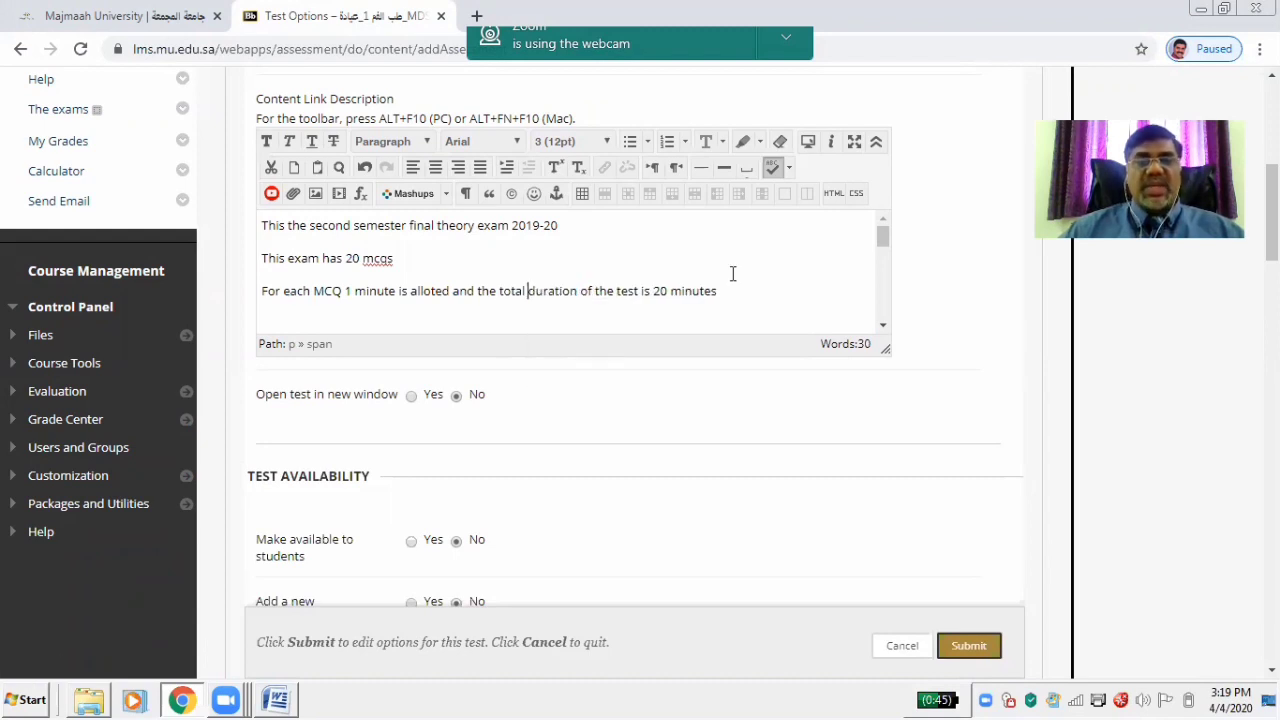
Add a new final line: 'Once you start the exam has be completed within 20 minutes'
{"action": "left_click", "coordinate": [744, 297]}
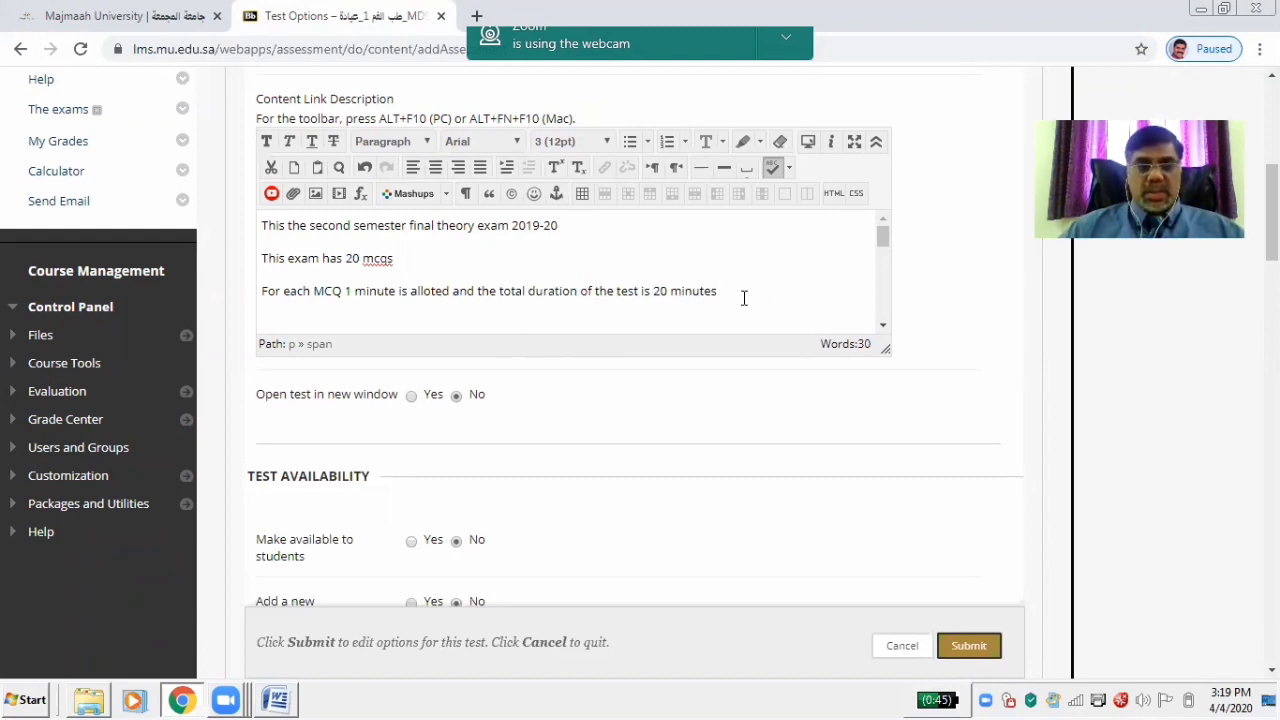
{"action": "key", "text": "Return"}
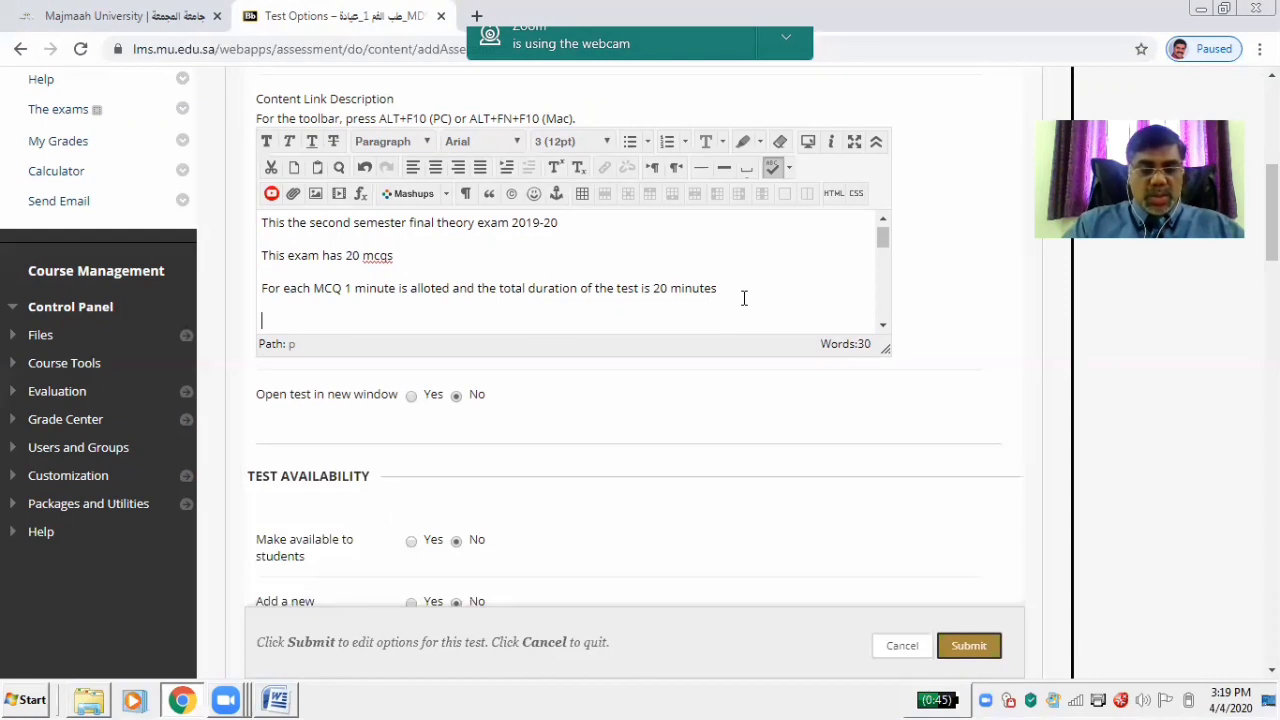
{"action": "type", "text": "Once y"}
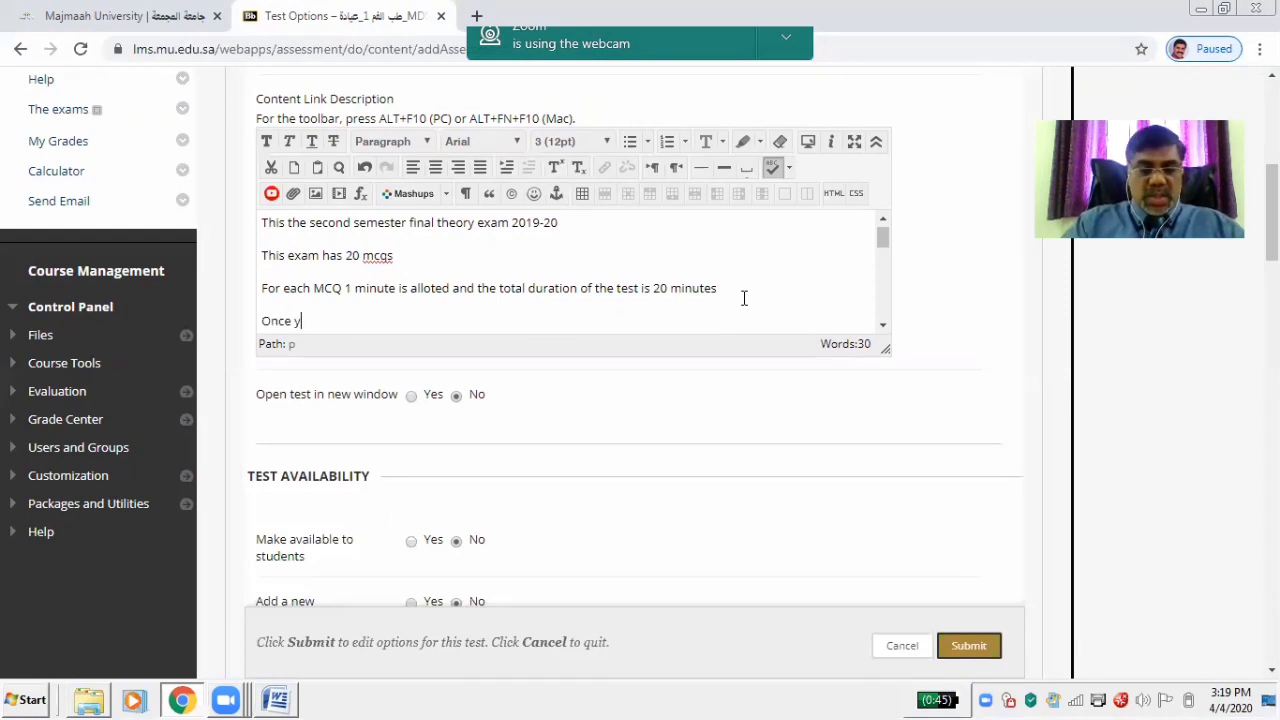
{"action": "type", "text": "ou start the "}
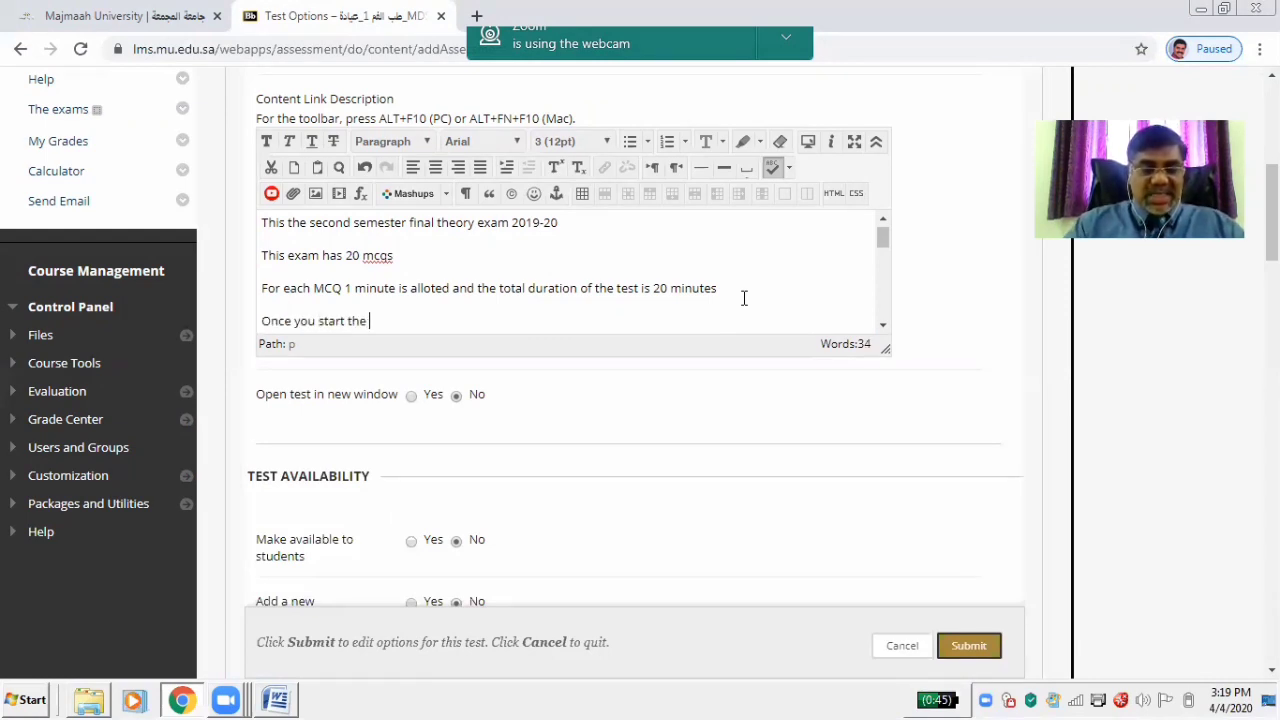
{"action": "type", "text": "exam"}
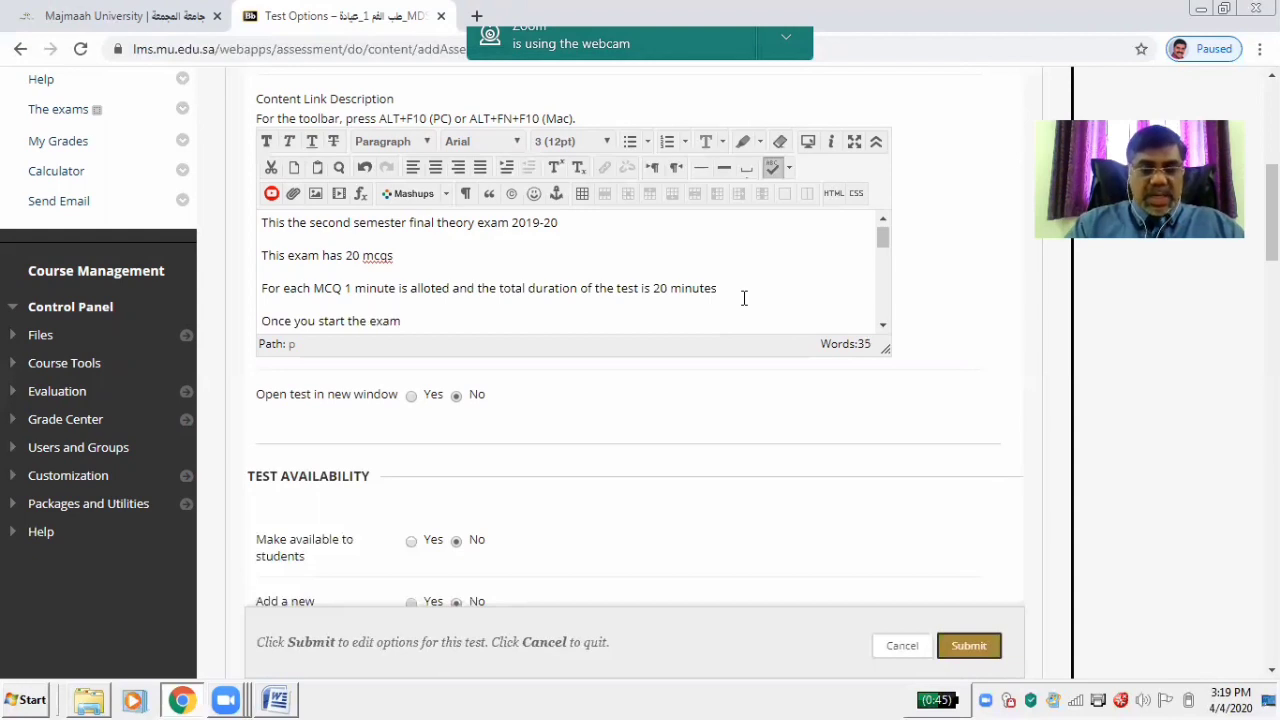
{"action": "type", "text": " has be"}
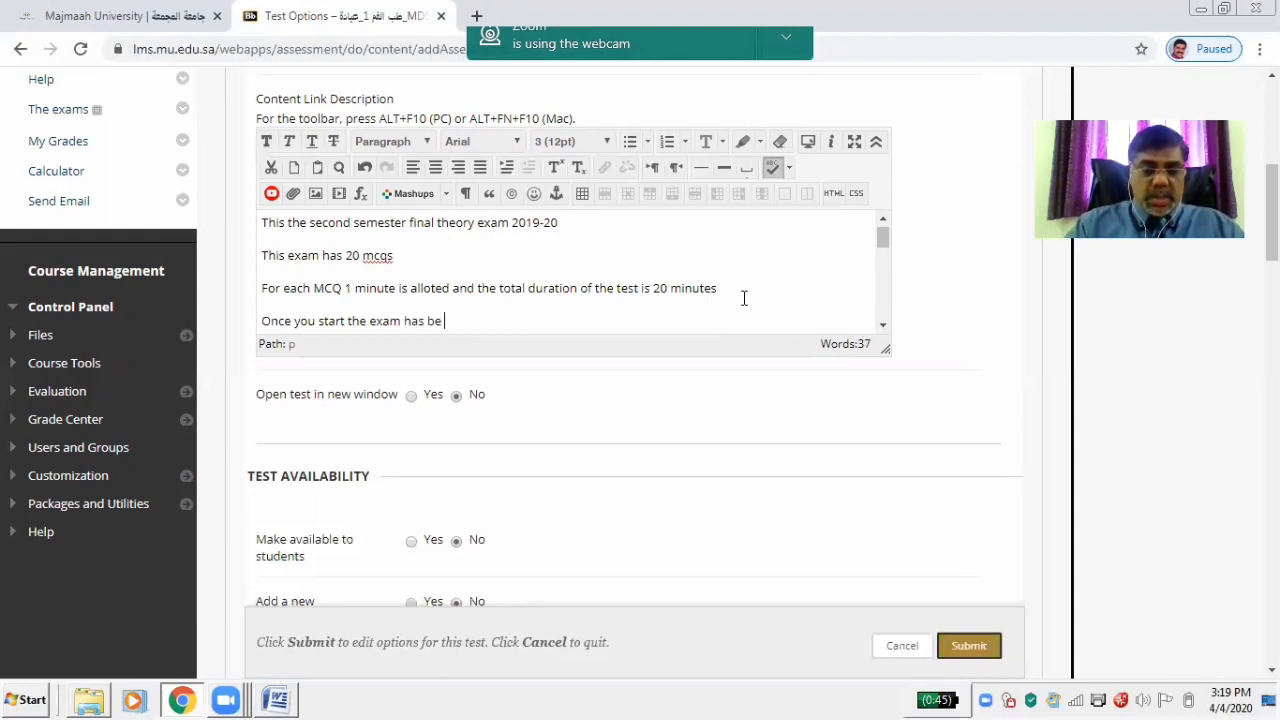
{"action": "type", "text": " completed w"}
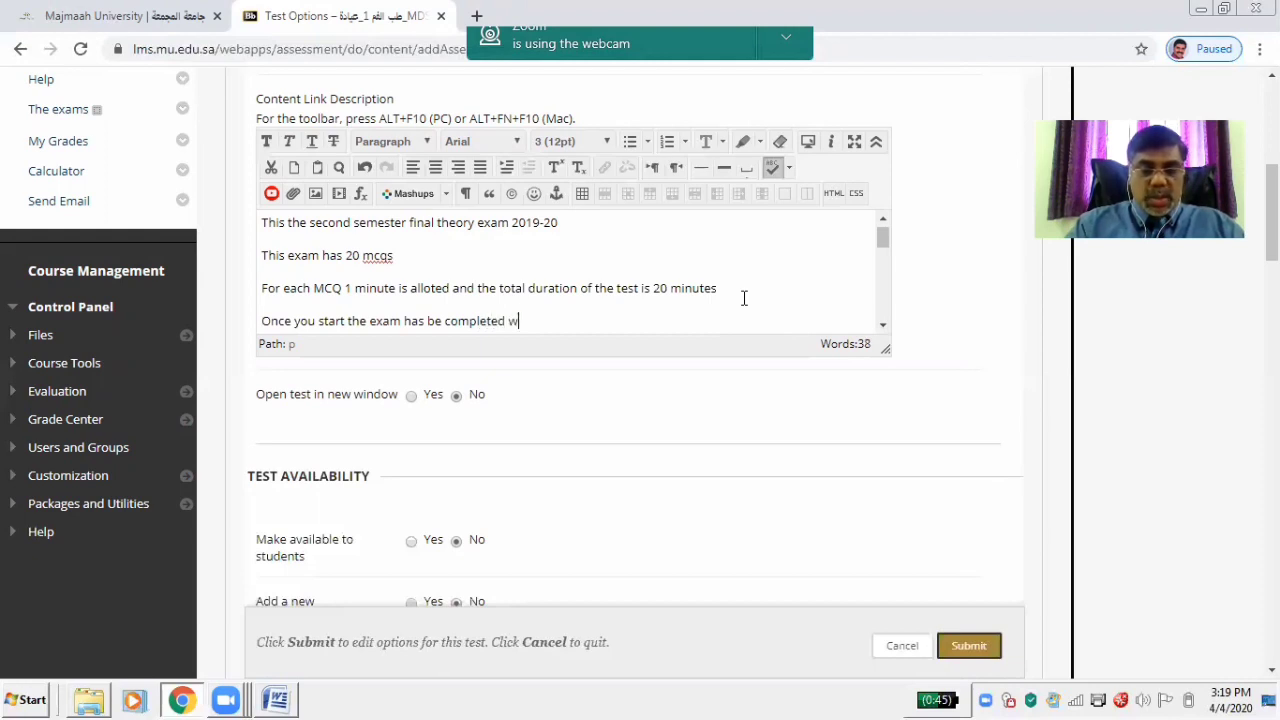
{"action": "type", "text": "ithi"}
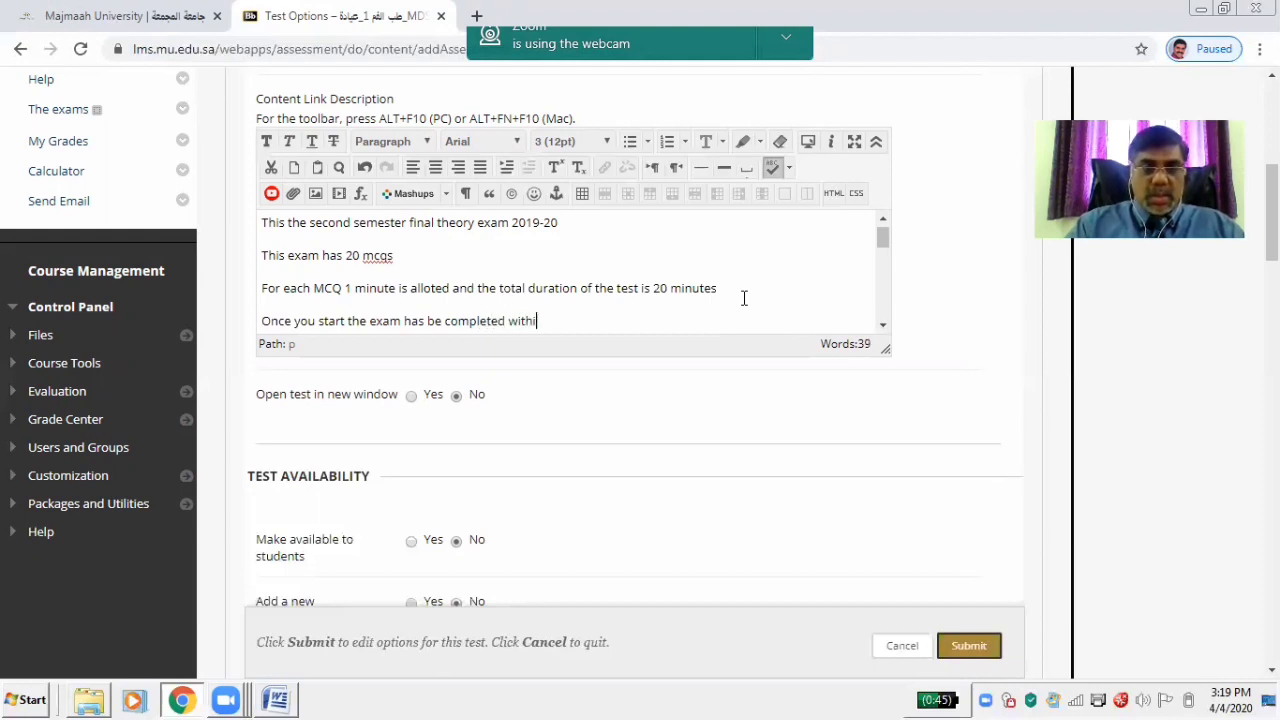
{"action": "type", "text": "n 2"}
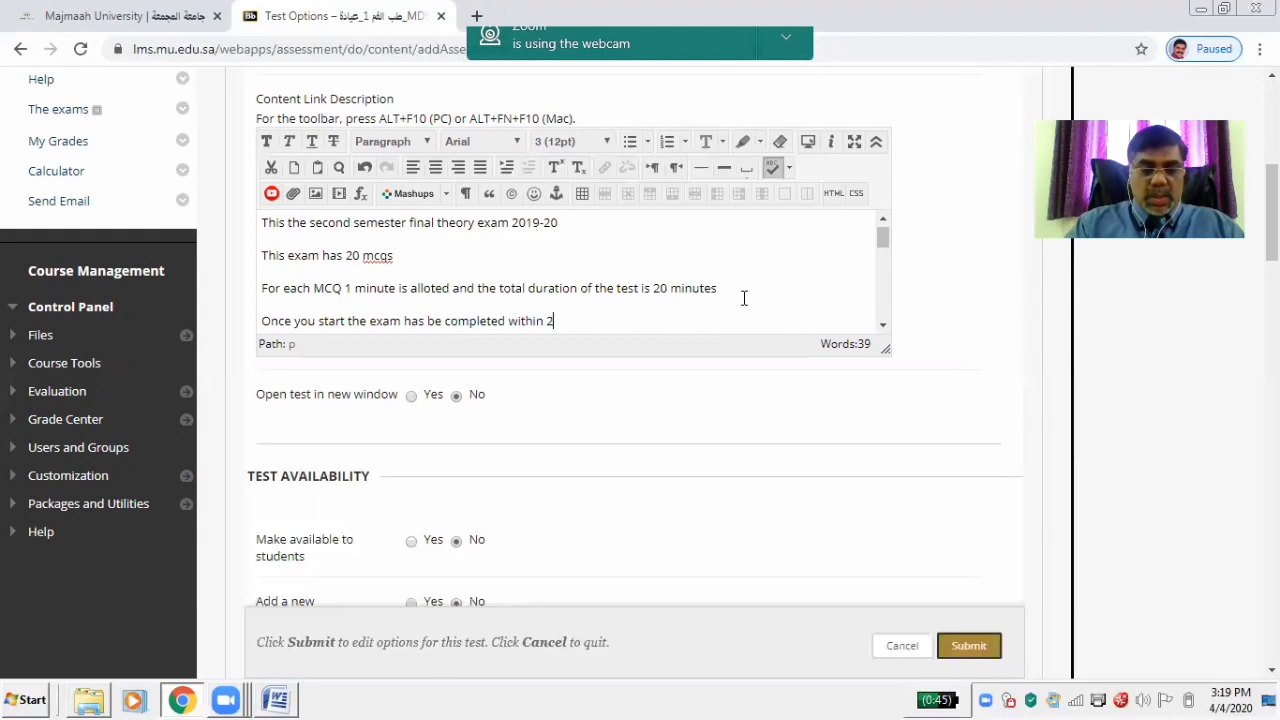
{"action": "type", "text": "0 minutes"}
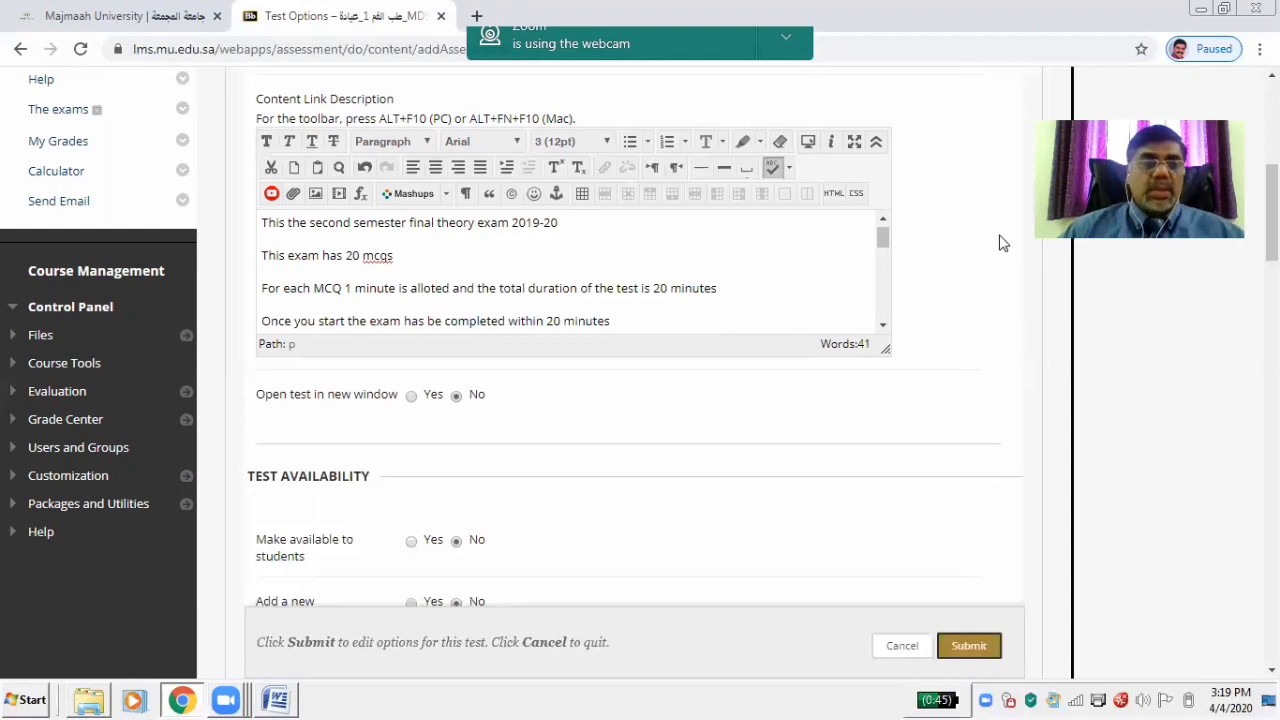
{"action": "scroll", "coordinate": [1003, 243], "scroll_direction": "down", "scroll_amount": 1}
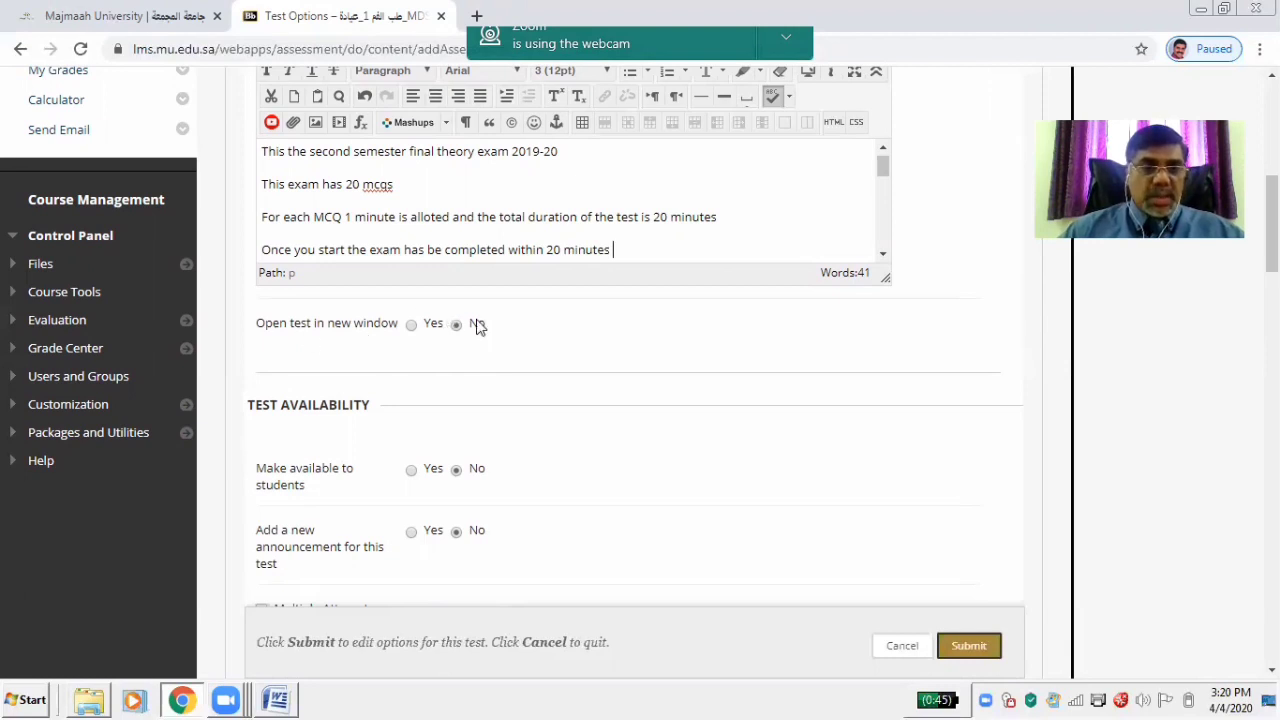
{"action": "scroll", "coordinate": [550, 215], "scroll_direction": "down", "scroll_amount": 4}
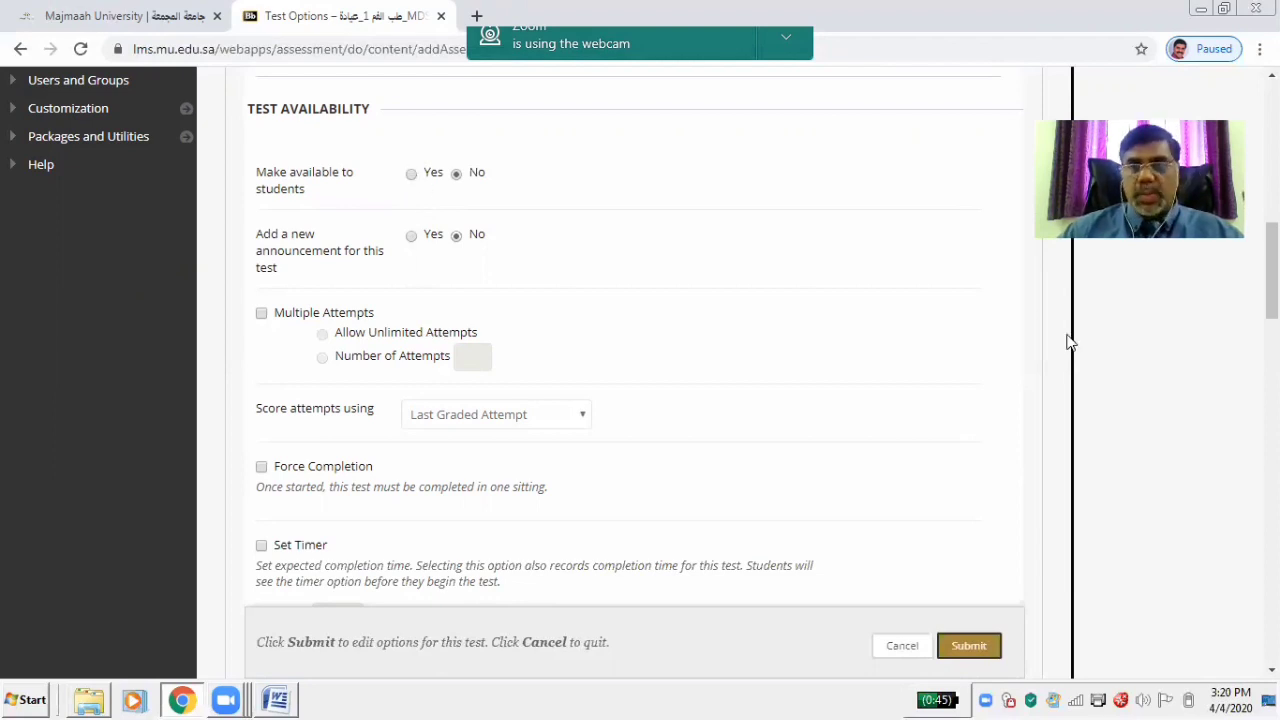
{"action": "scroll", "coordinate": [1072, 342], "scroll_direction": "down", "scroll_amount": 3}
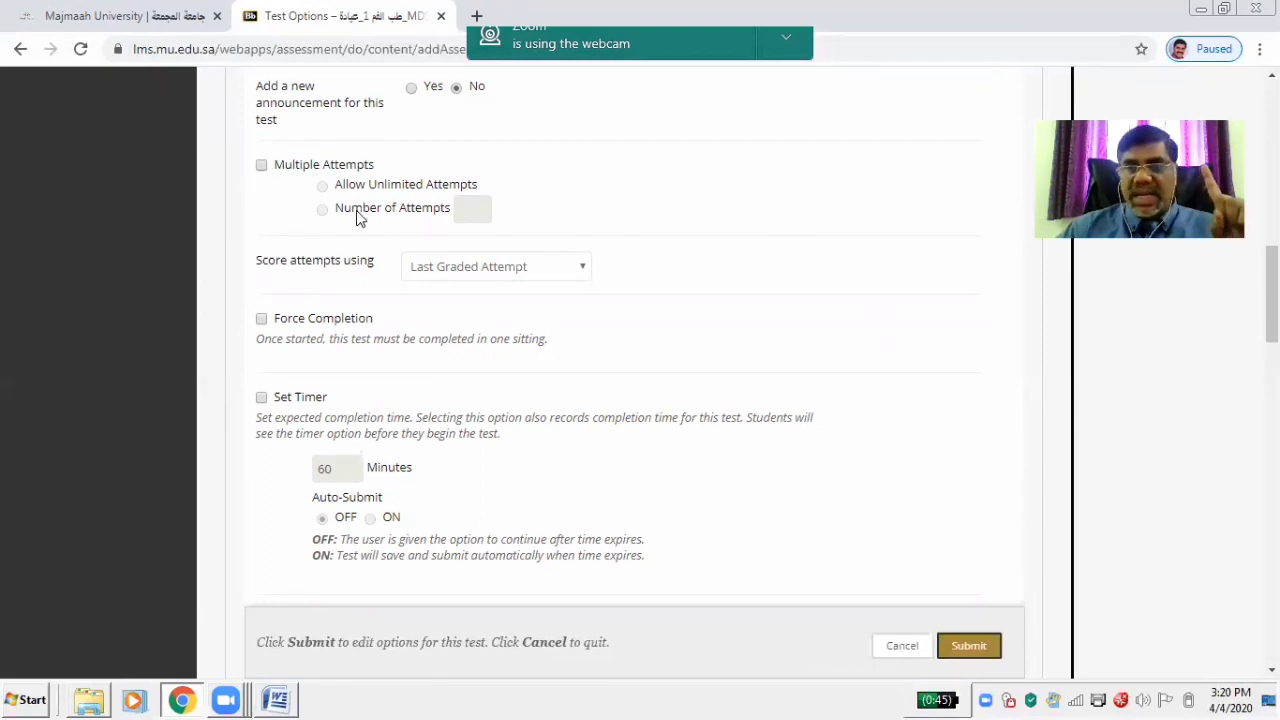
{"action": "left_click", "coordinate": [261, 166]}
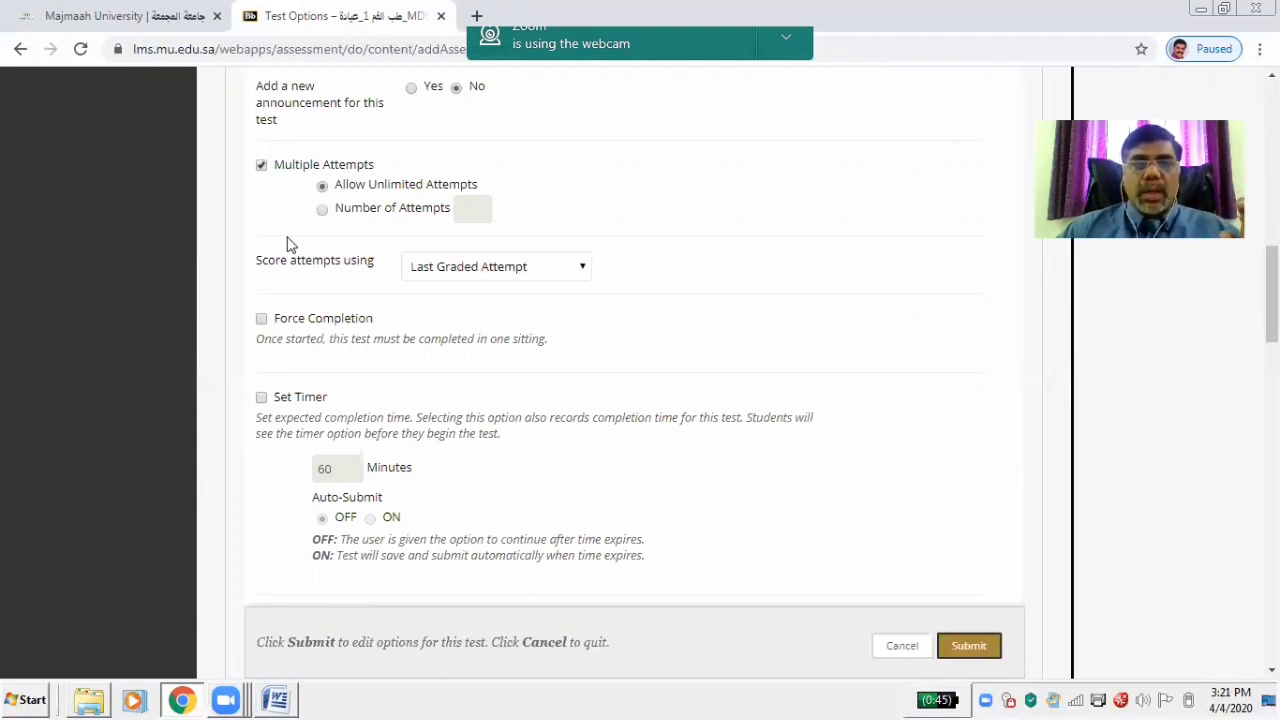
{"action": "left_click", "coordinate": [322, 211]}
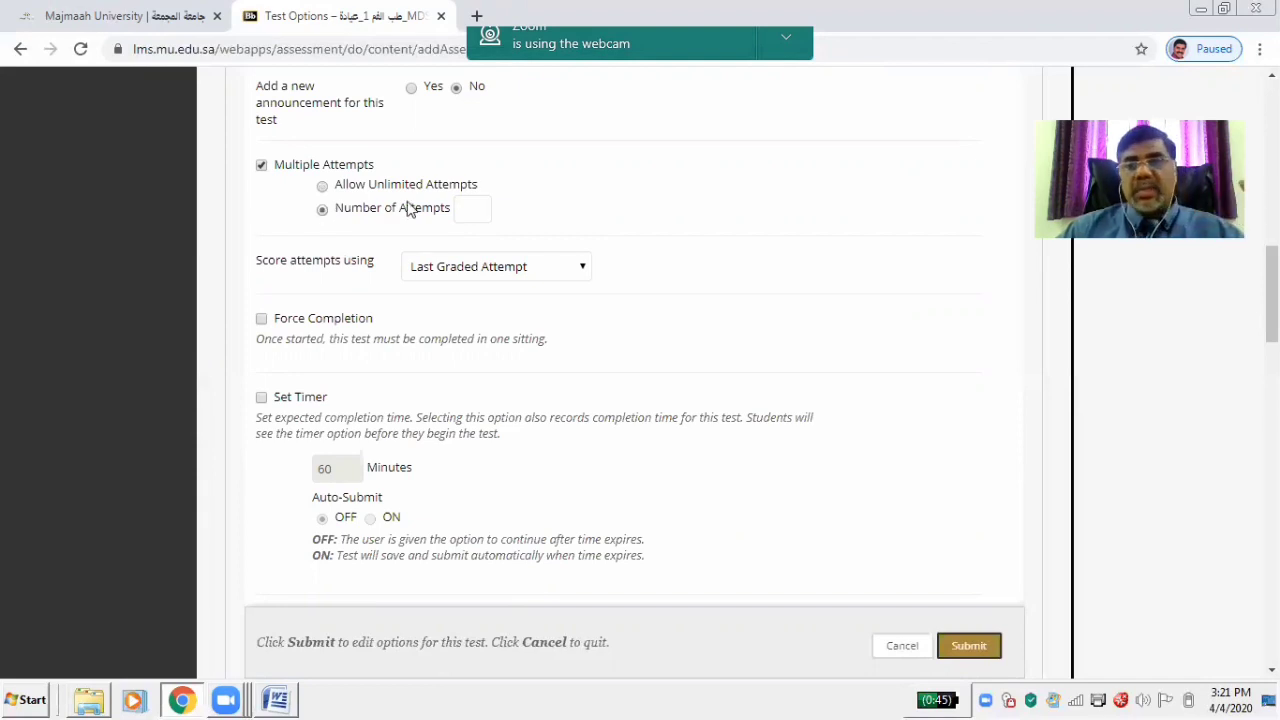
{"action": "left_click", "coordinate": [482, 205]}
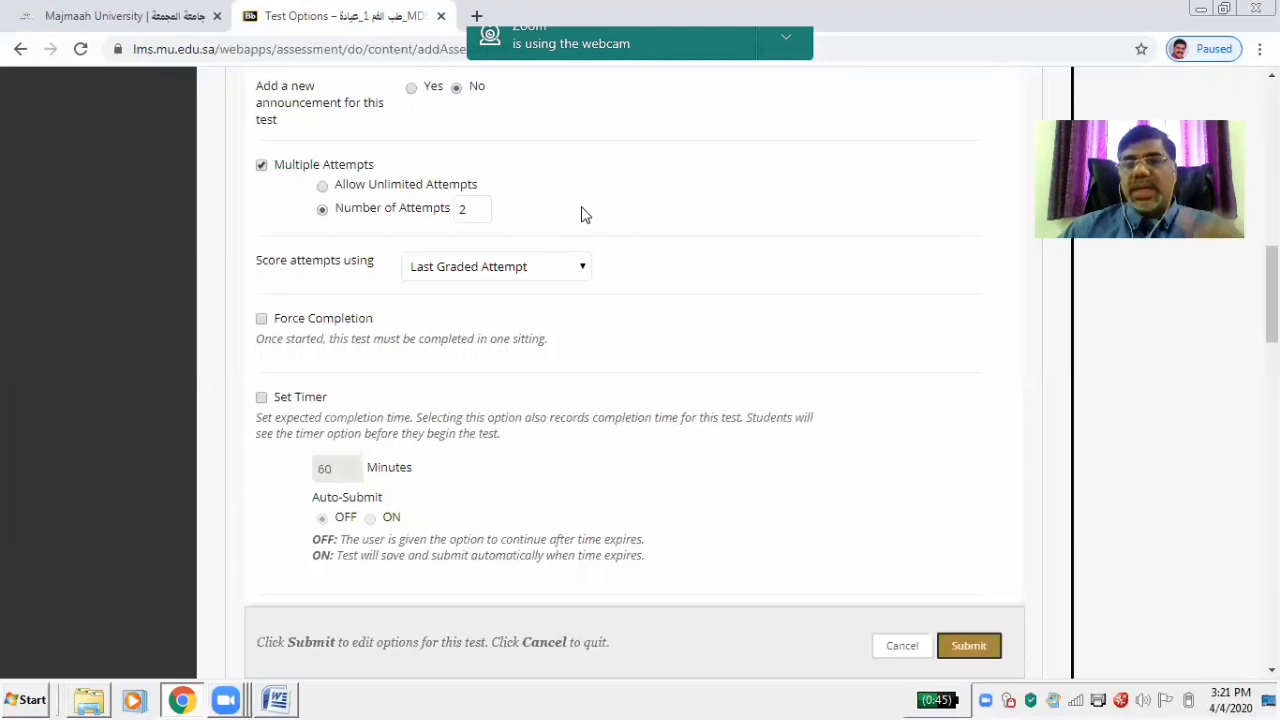
{"action": "left_click", "coordinate": [261, 167]}
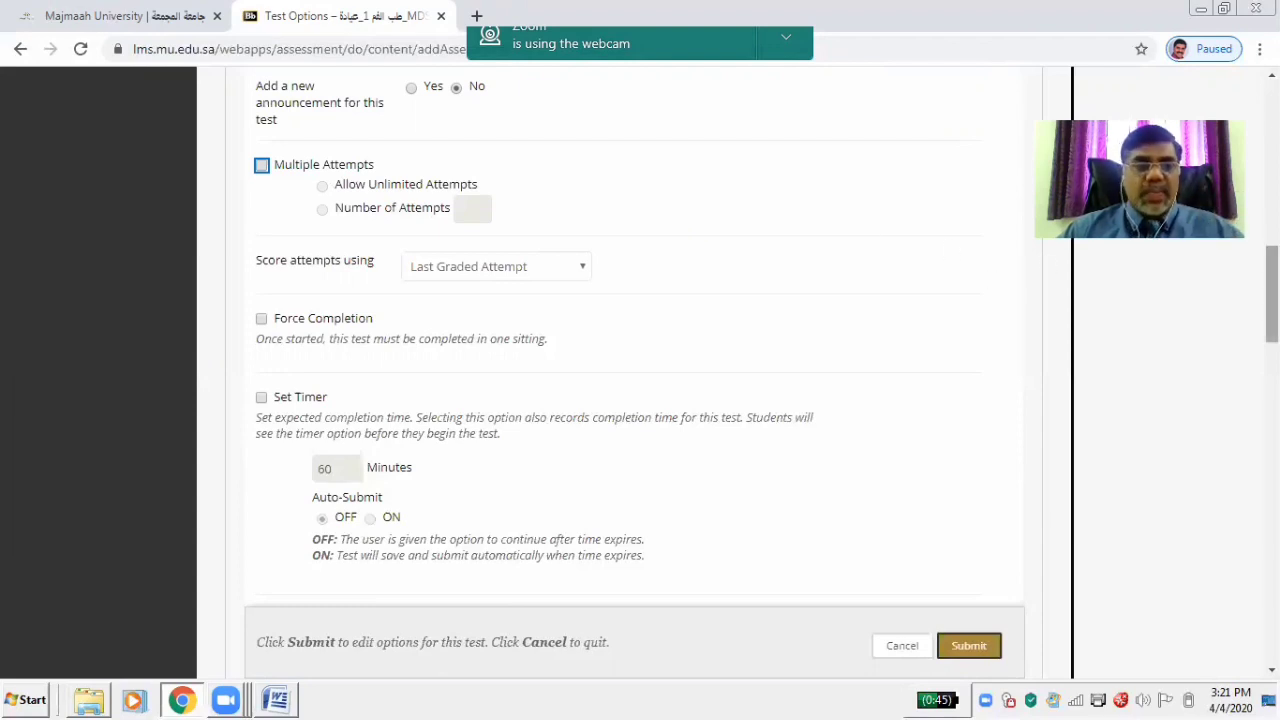
{"action": "scroll", "coordinate": [493, 231], "scroll_direction": "down", "scroll_amount": 3}
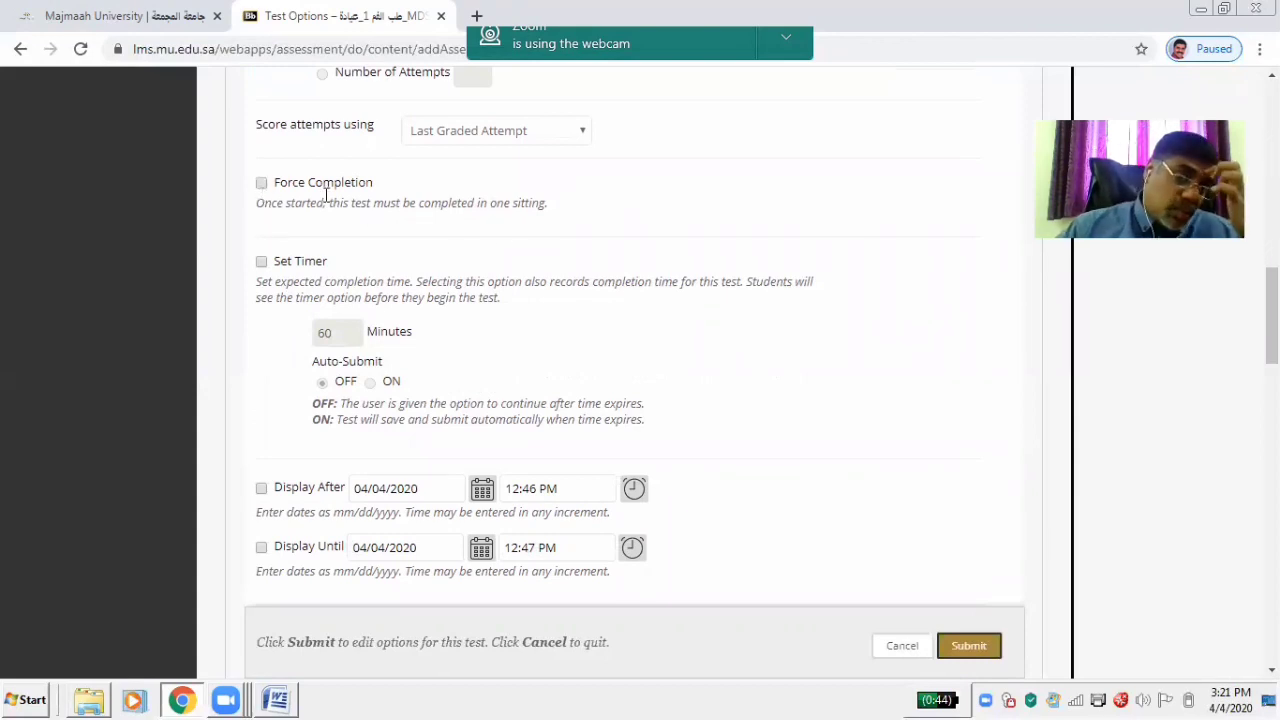
Enable Force Completion and a 20-minute timer with Auto-Submit ON
{"action": "left_click", "coordinate": [261, 184]}
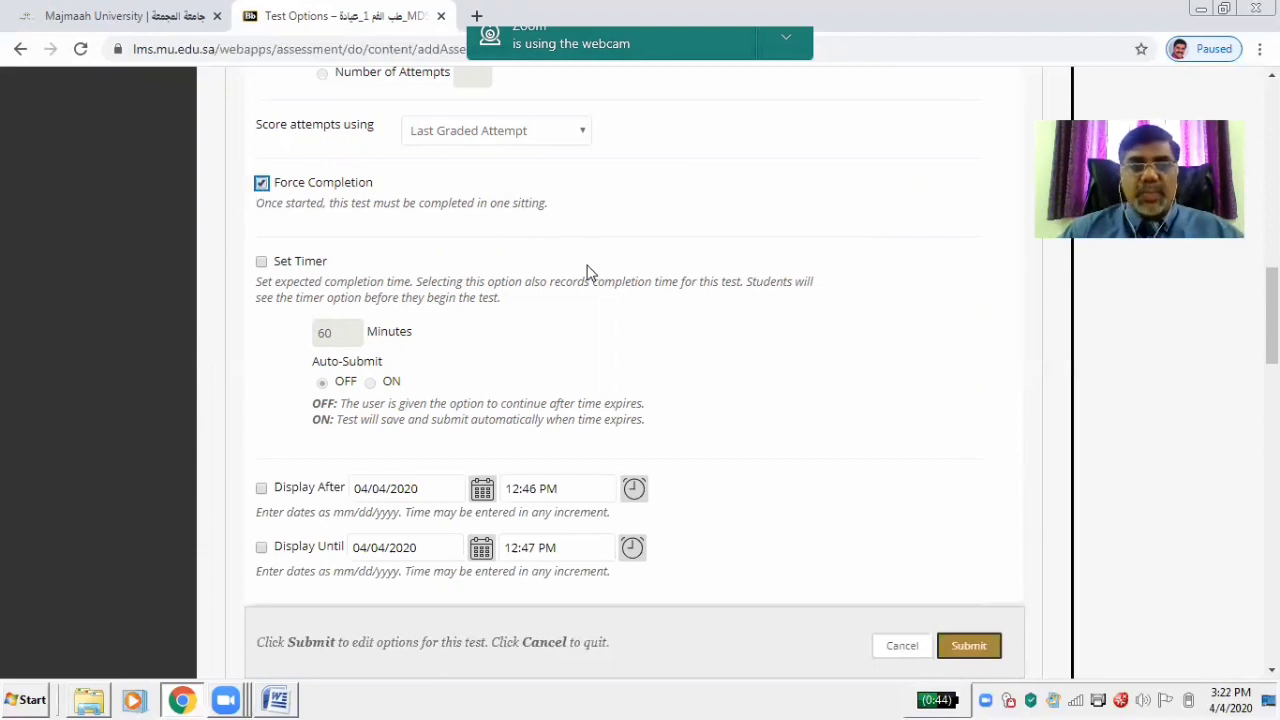
{"action": "left_click", "coordinate": [261, 263]}
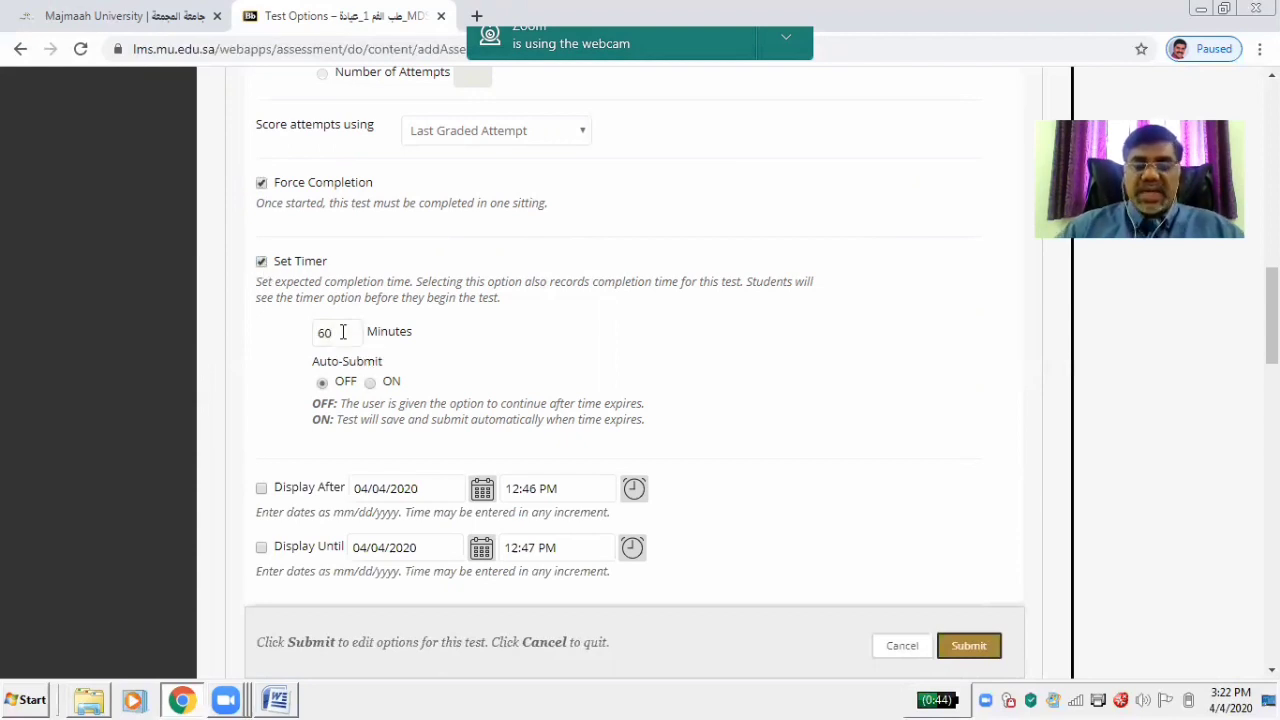
{"action": "left_click", "coordinate": [342, 332]}
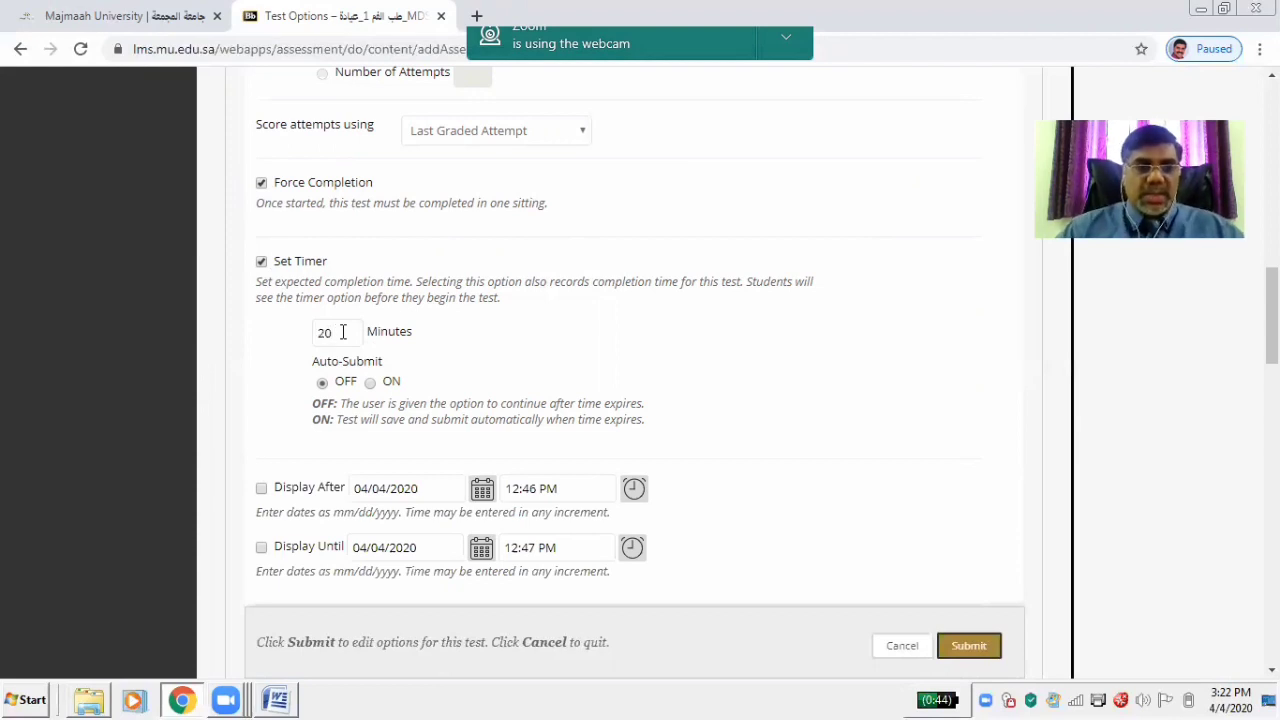
{"action": "left_click", "coordinate": [343, 332]}
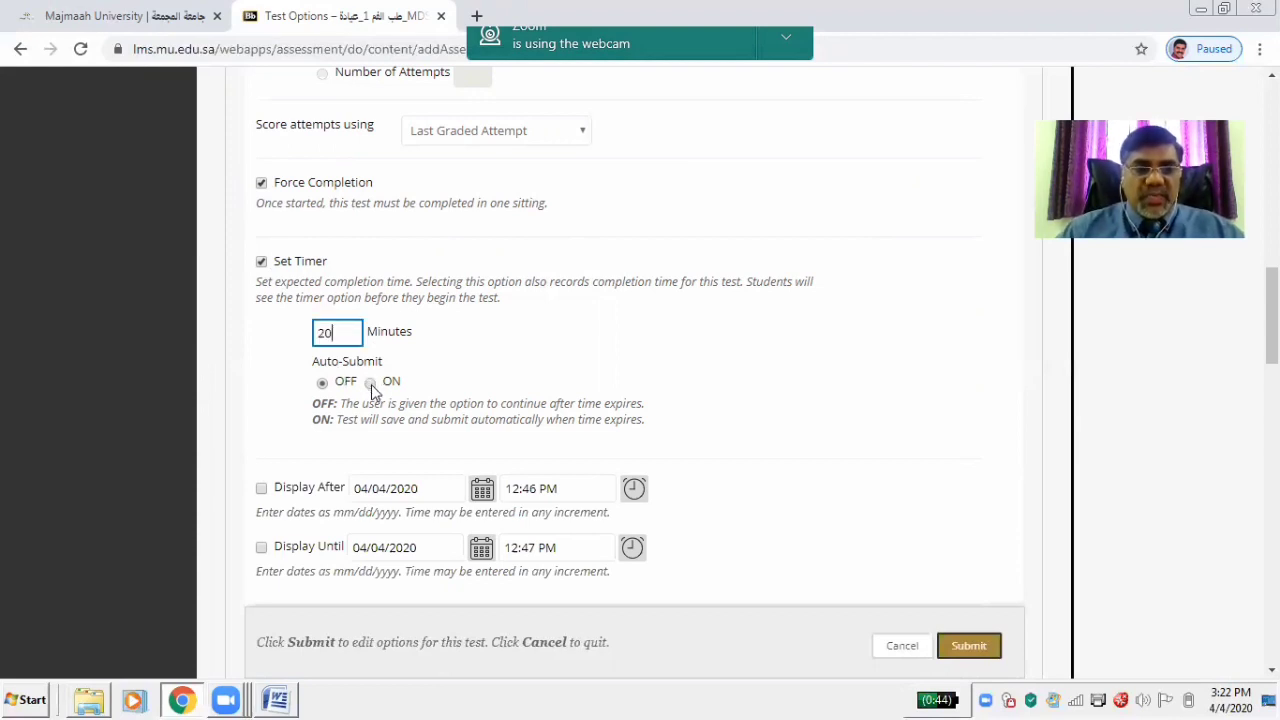
{"action": "left_click", "coordinate": [370, 383]}
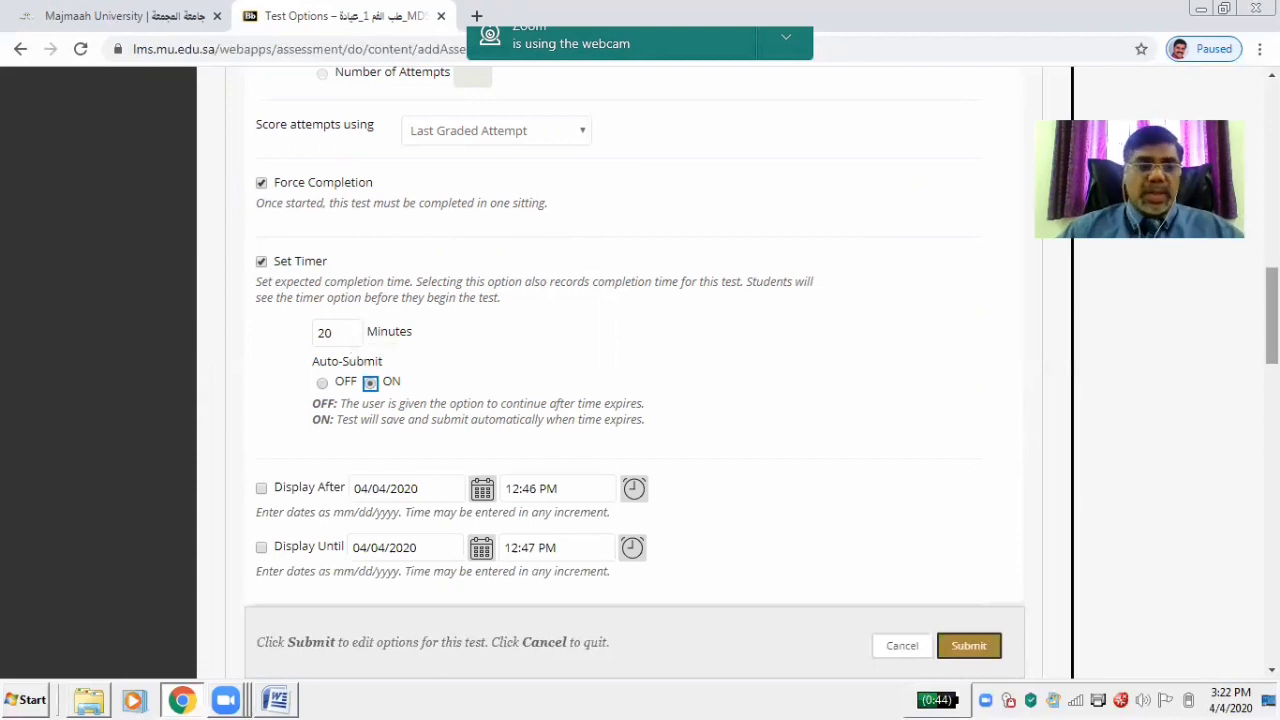
{"action": "scroll", "coordinate": [470, 273], "scroll_direction": "down", "scroll_amount": 3}
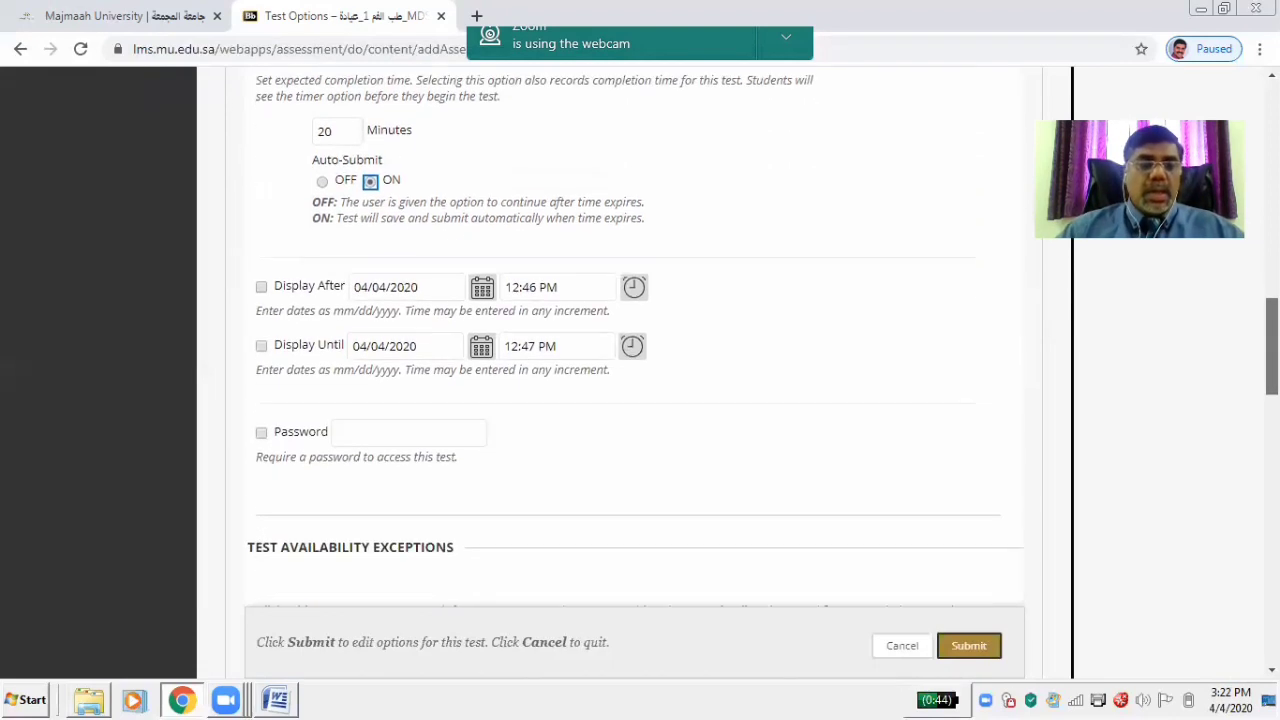
Set Display After to 04/05/2020 at 10:00 AM
{"action": "left_click", "coordinate": [261, 290]}
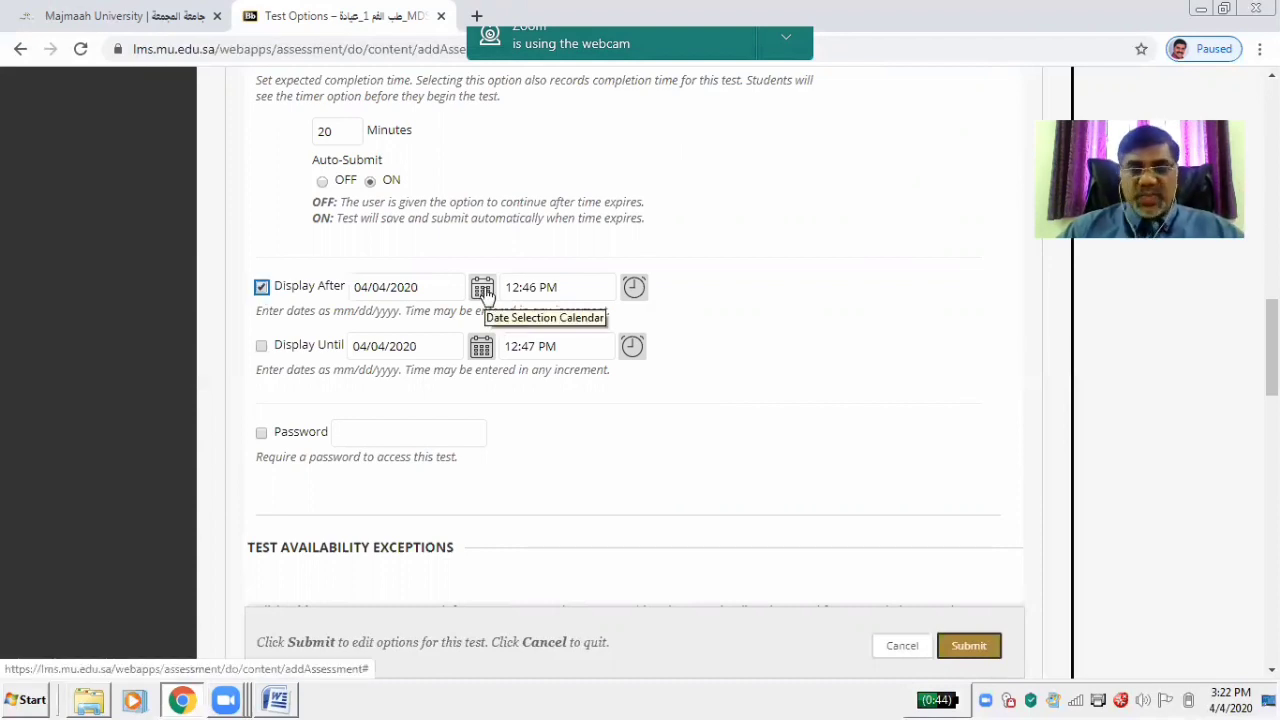
{"action": "left_click", "coordinate": [483, 292]}
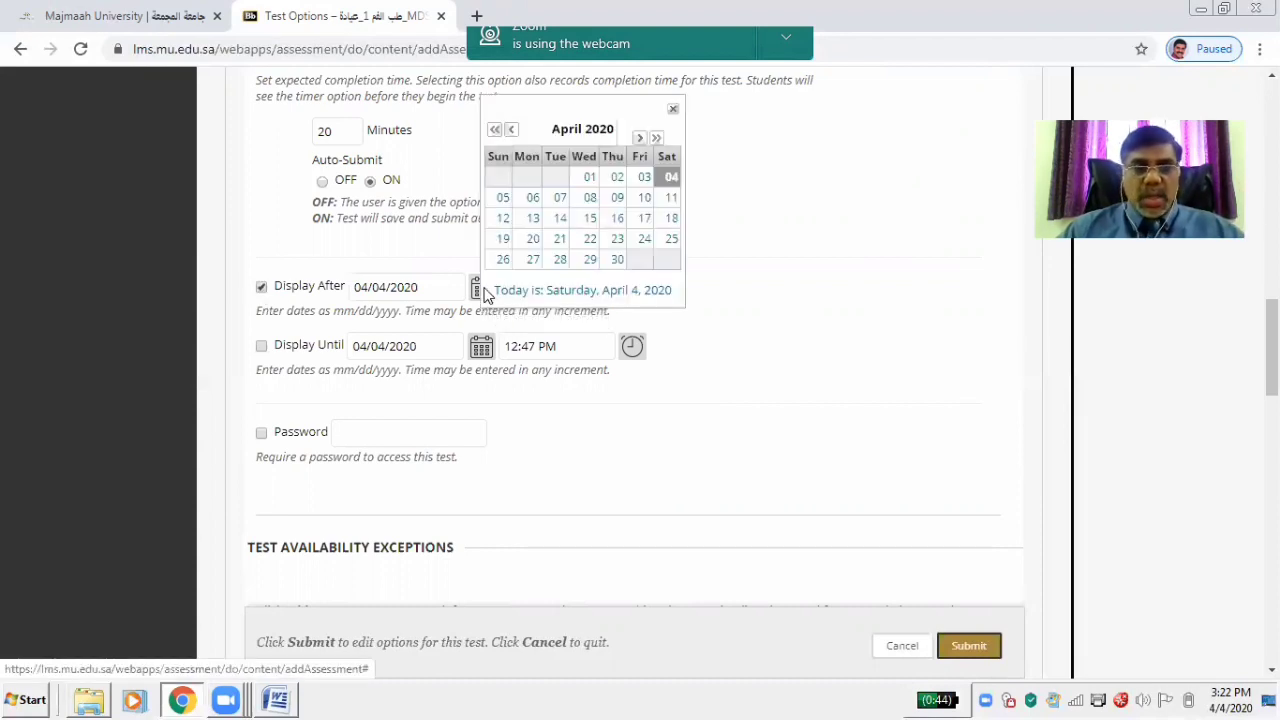
{"action": "left_click", "coordinate": [503, 199]}
{"action": "left_click", "coordinate": [635, 288]}
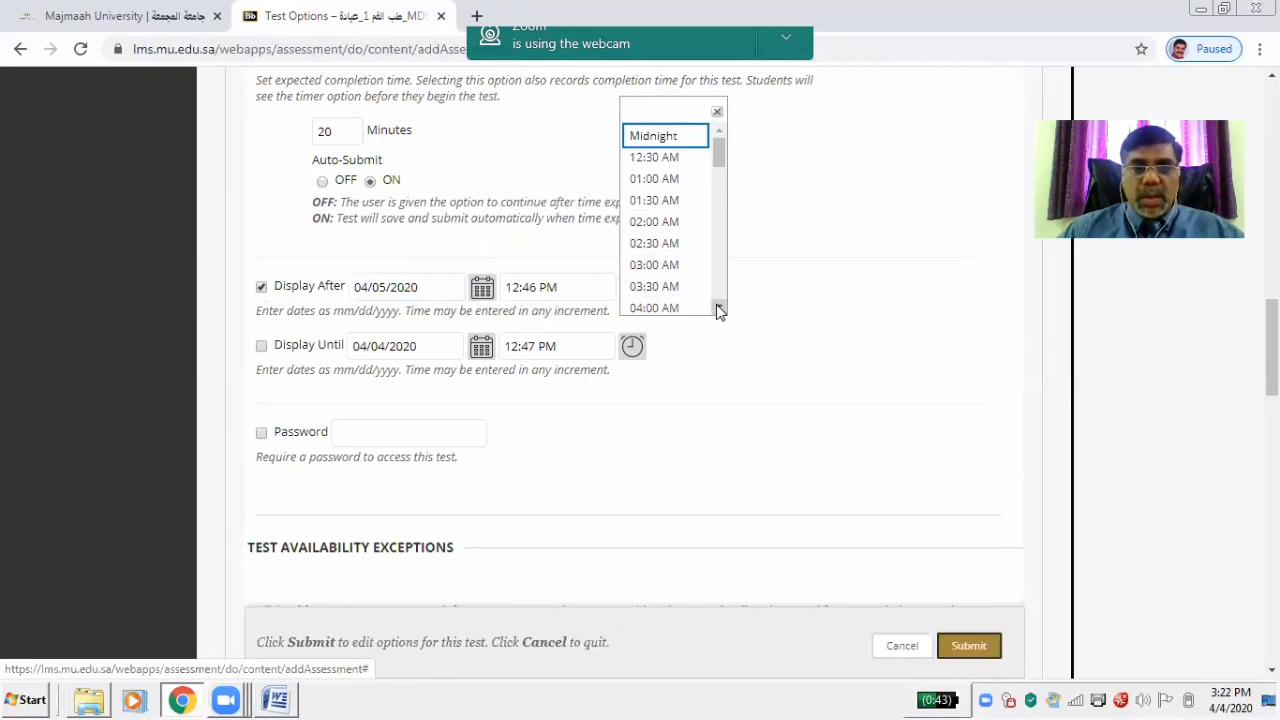
{"action": "scroll", "coordinate": [719, 311], "scroll_direction": "down", "scroll_amount": 3}
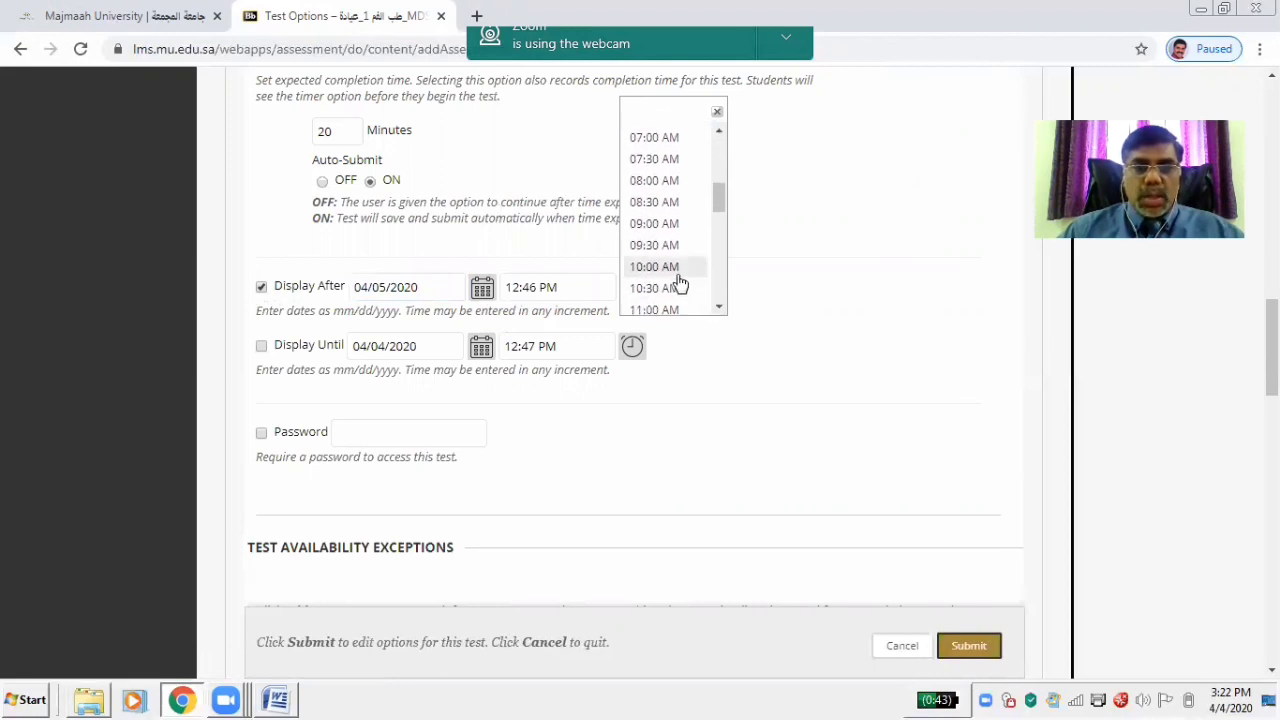
{"action": "left_click", "coordinate": [660, 267]}
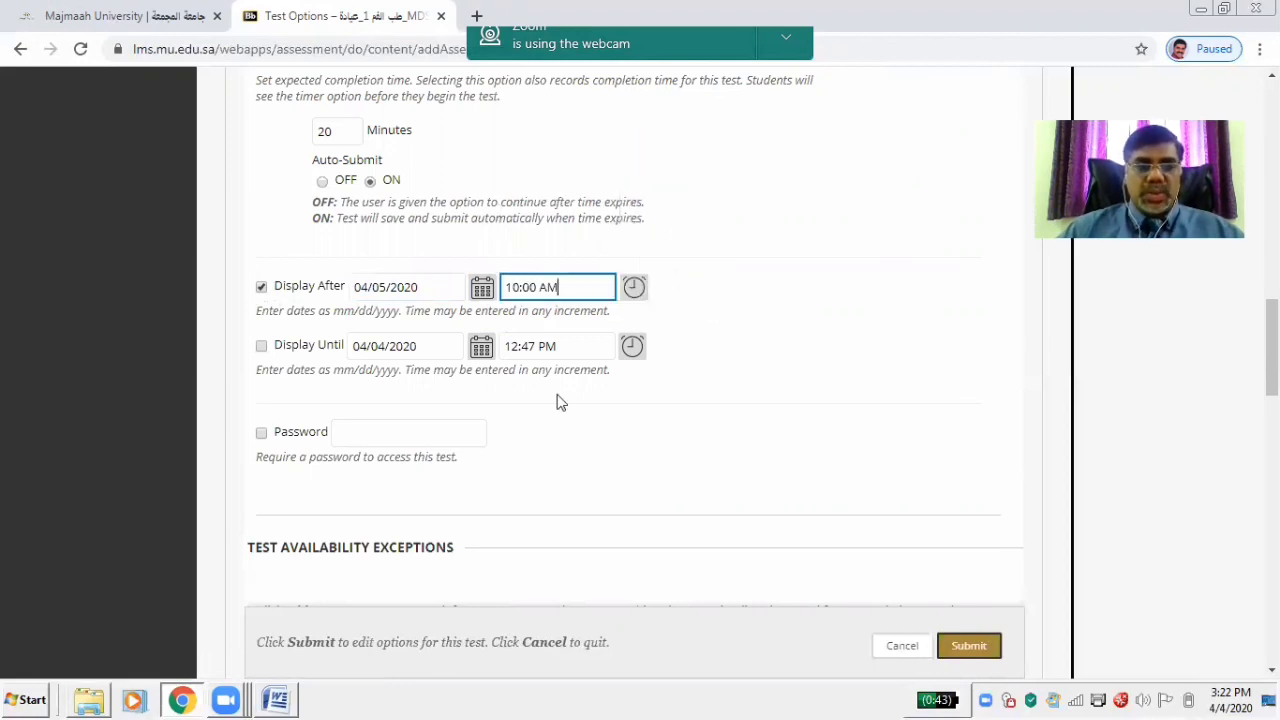
Set Display Until to 04/05/2020 at 11:00 AM
{"action": "left_click", "coordinate": [261, 346]}
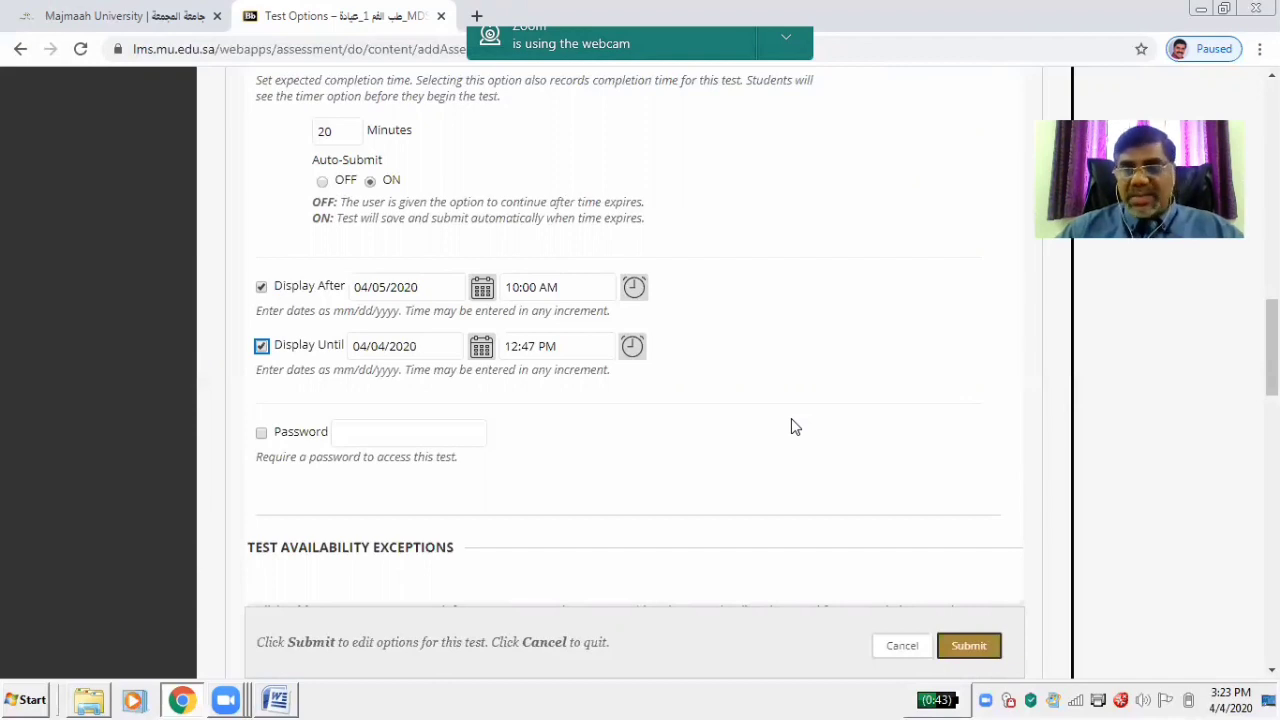
{"action": "left_click", "coordinate": [481, 346]}
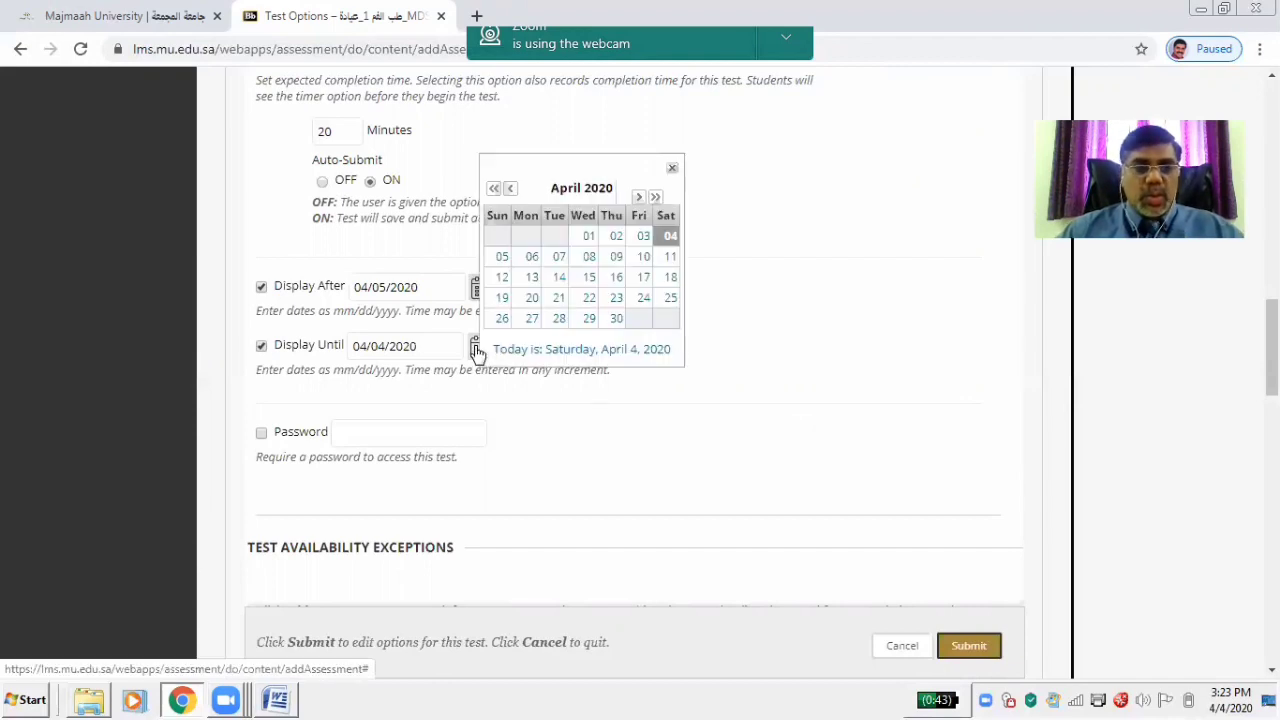
{"action": "left_click", "coordinate": [501, 263]}
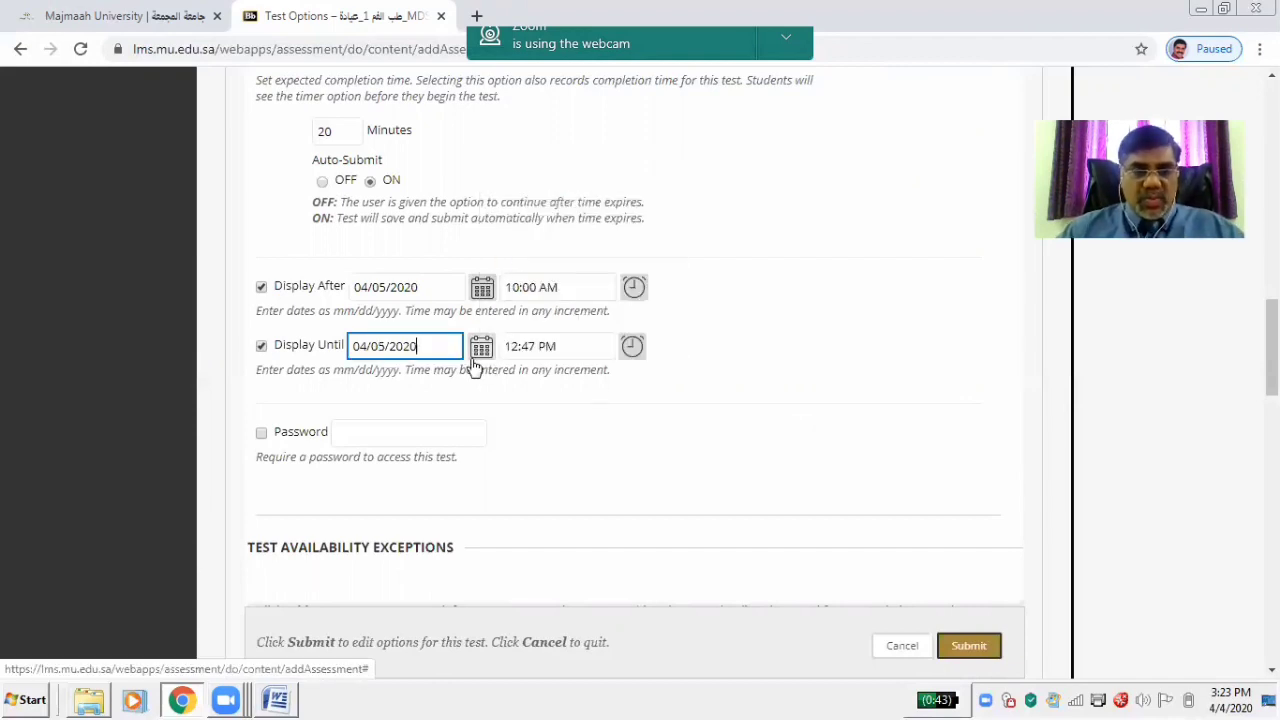
{"action": "left_click", "coordinate": [632, 348]}
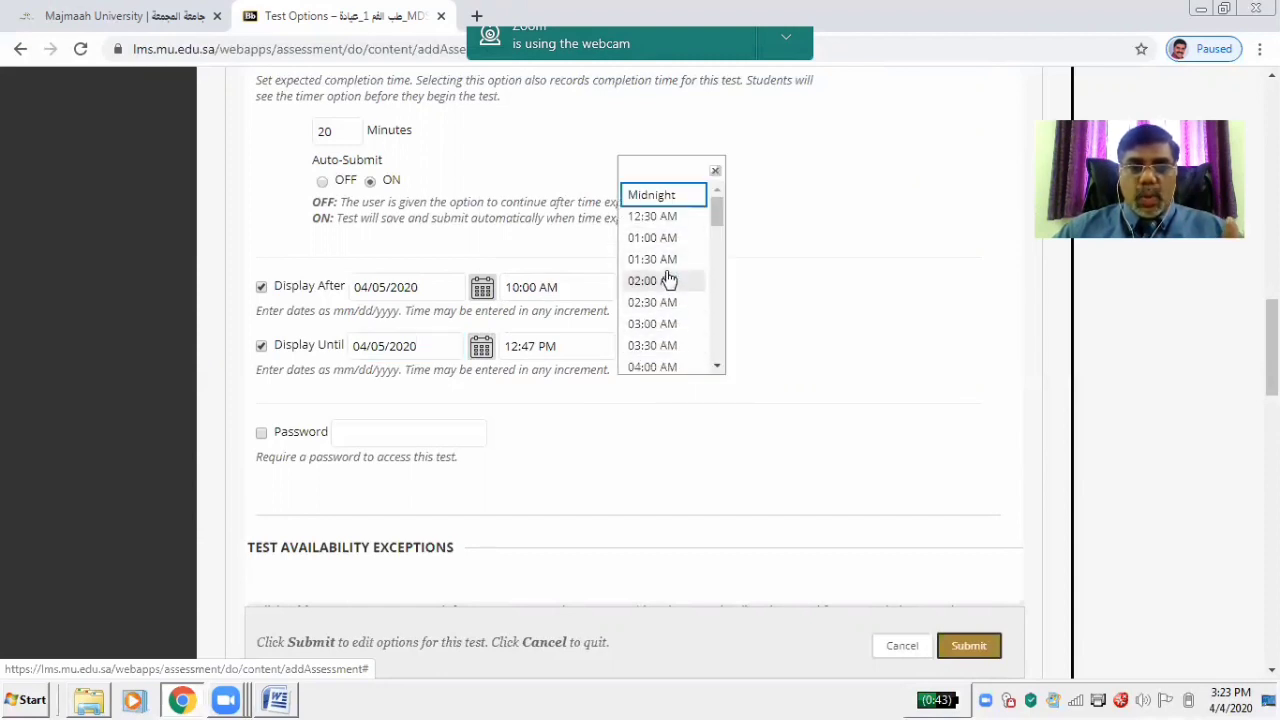
{"action": "left_click", "coordinate": [718, 367]}
{"action": "left_click", "coordinate": [718, 367]}
{"action": "left_click", "coordinate": [718, 367]}
{"action": "left_click", "coordinate": [718, 367]}
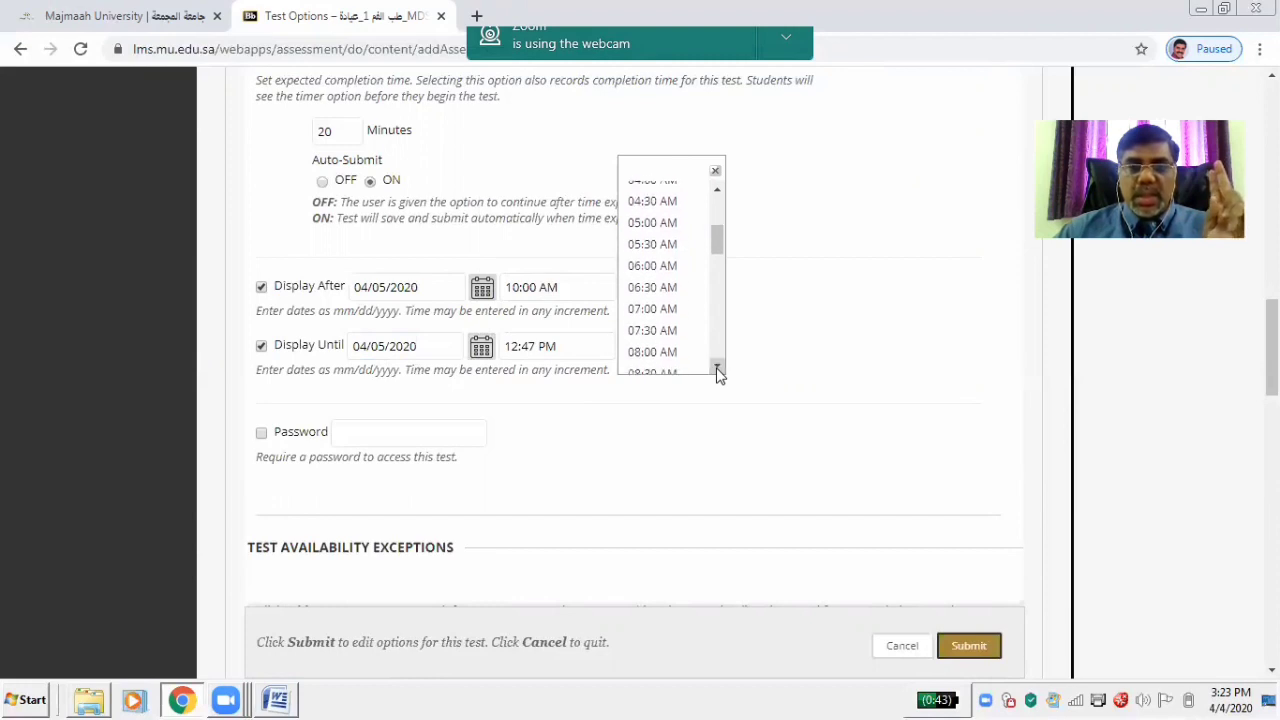
{"action": "left_click", "coordinate": [718, 367]}
{"action": "left_click", "coordinate": [718, 367]}
{"action": "left_click", "coordinate": [718, 367]}
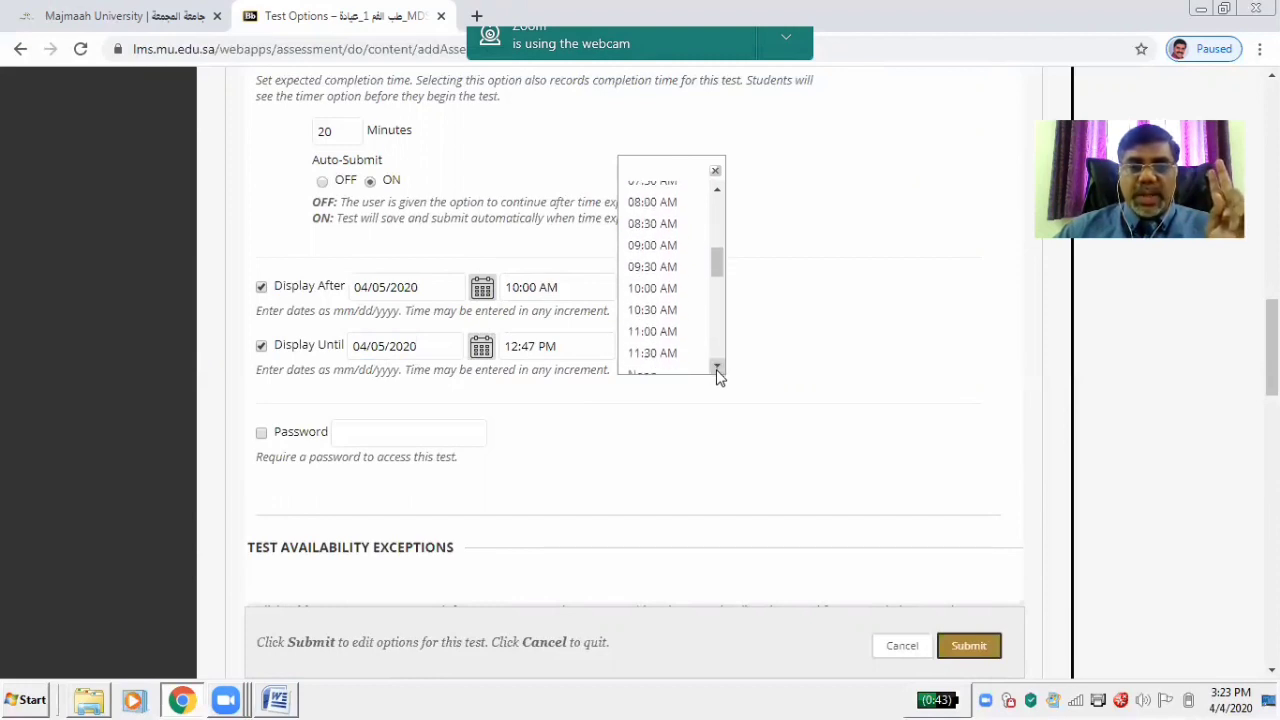
{"action": "left_click", "coordinate": [661, 337]}
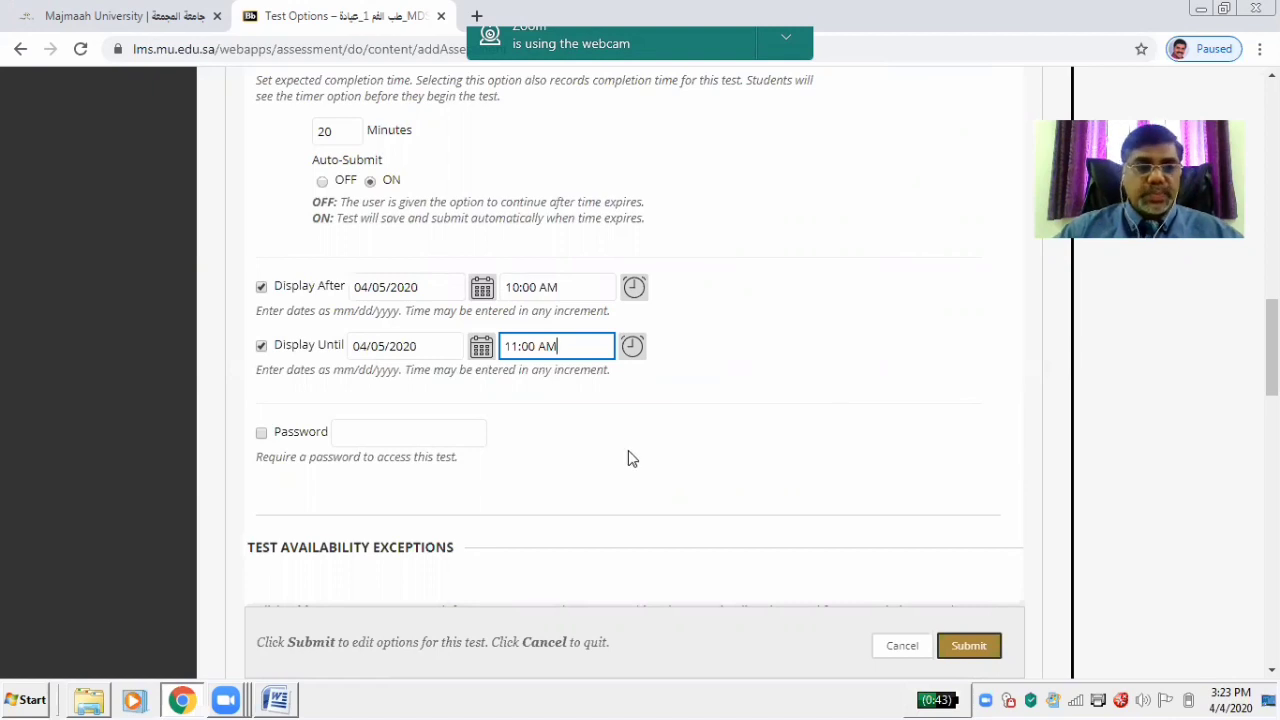
{"action": "scroll", "coordinate": [370, 240], "scroll_direction": "down", "scroll_amount": 2}
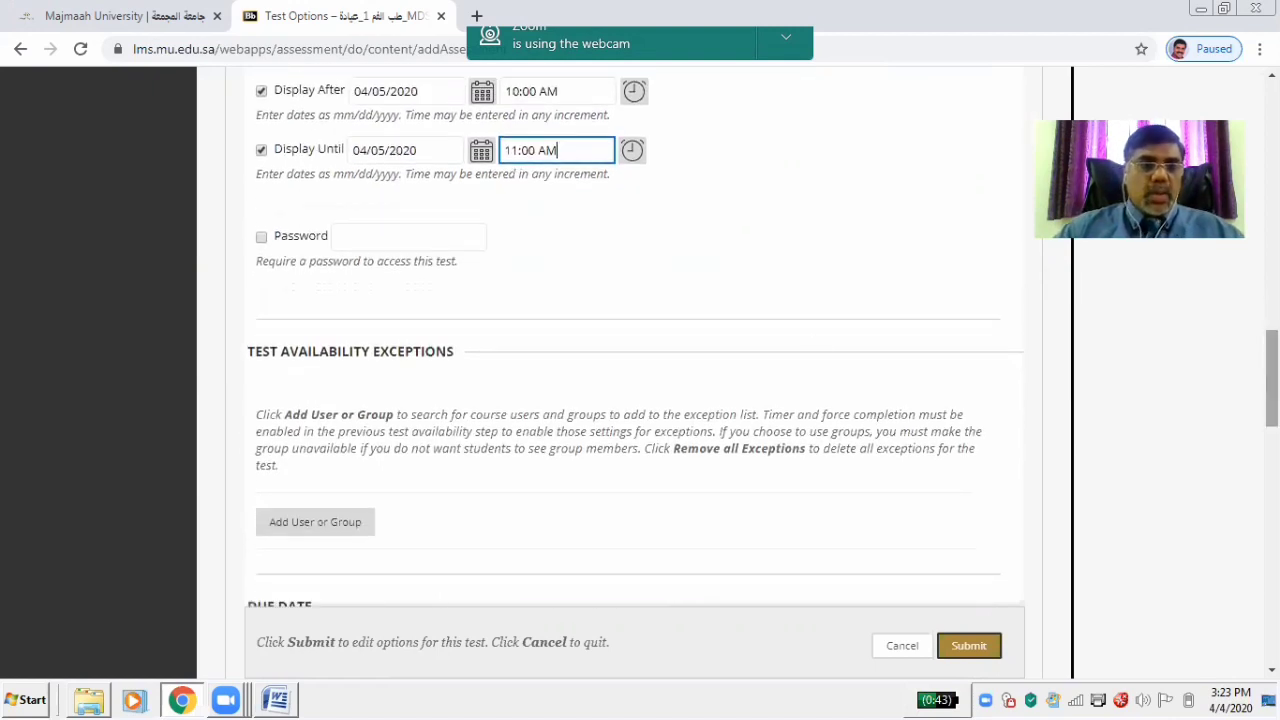
{"action": "left_click", "coordinate": [365, 240]}
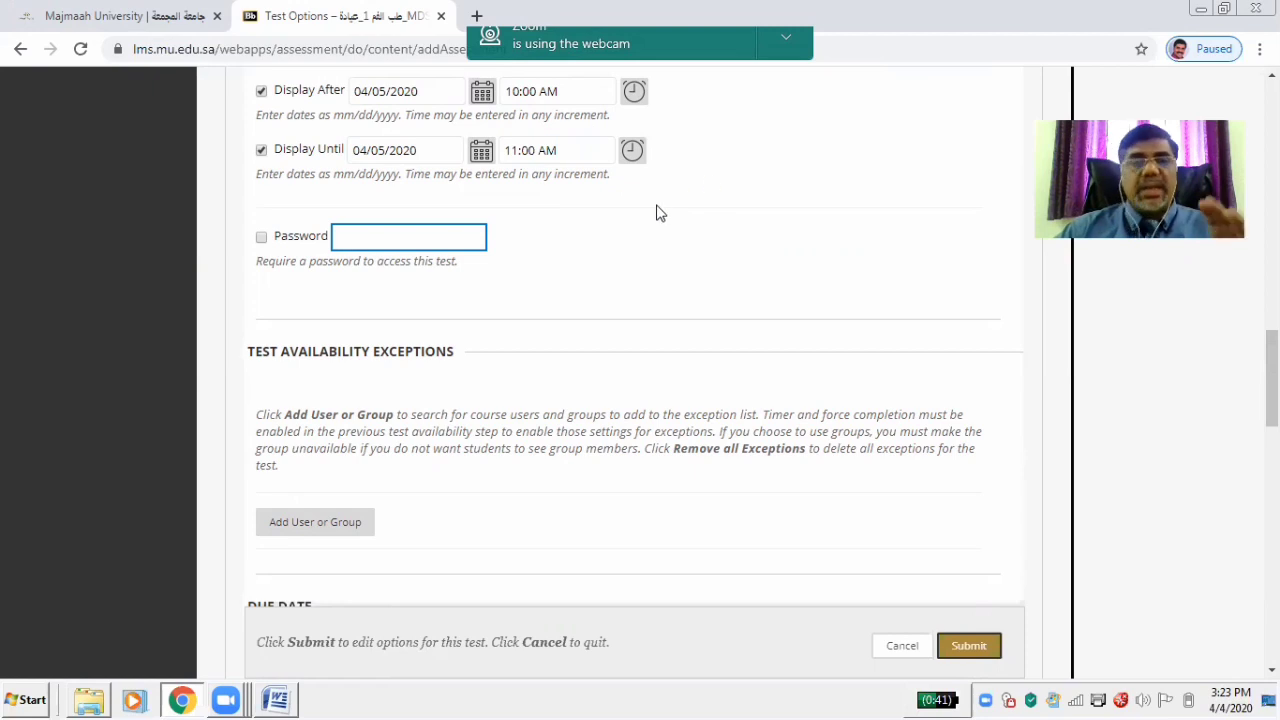
{"action": "scroll", "coordinate": [1270, 375], "scroll_direction": "down", "scroll_amount": 2}
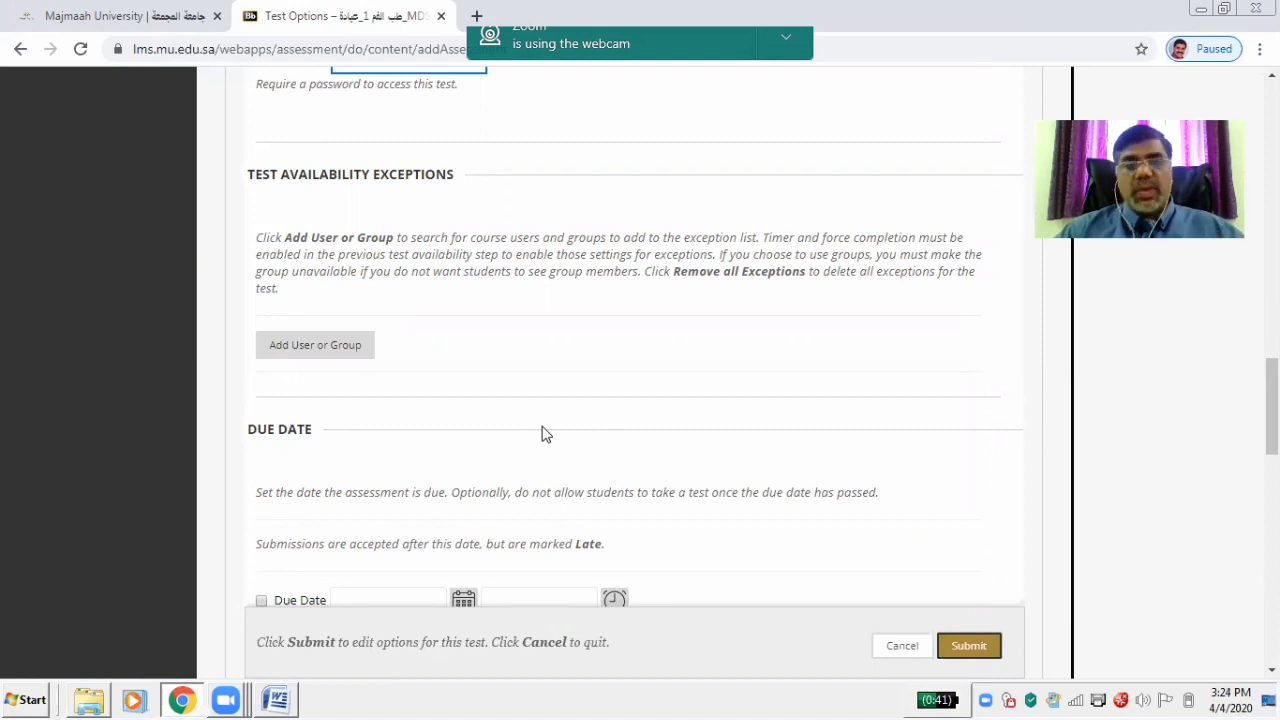
Add all three course students as test availability exceptions through Add User or Group
{"action": "left_click", "coordinate": [307, 348]}
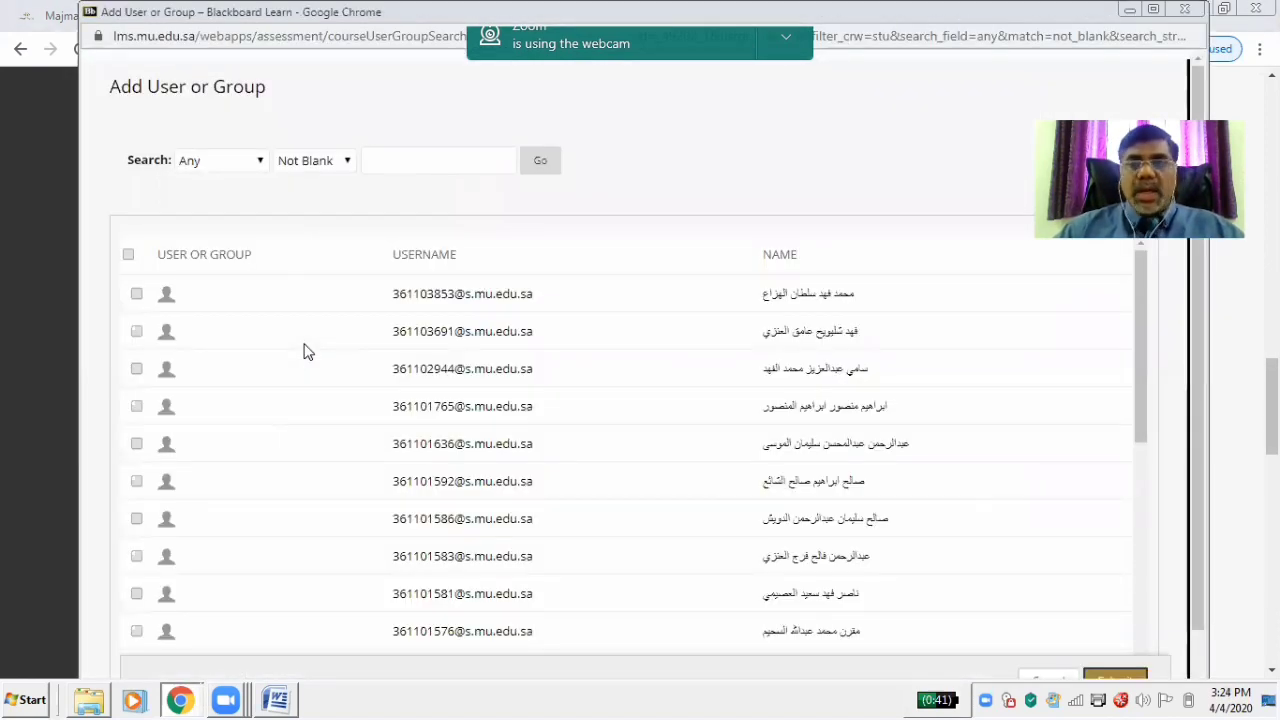
{"action": "left_click", "coordinate": [128, 254]}
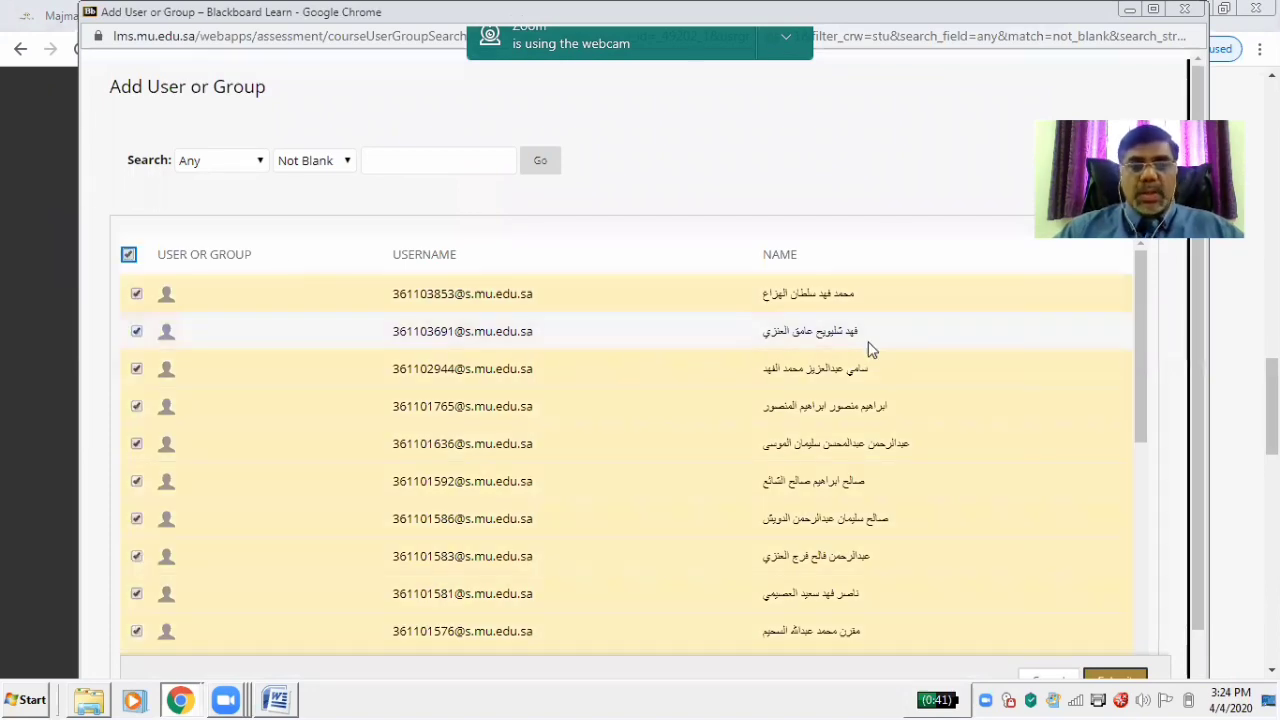
{"action": "left_click_drag", "start_coordinate": [1145, 335], "coordinate": [1143, 622]}
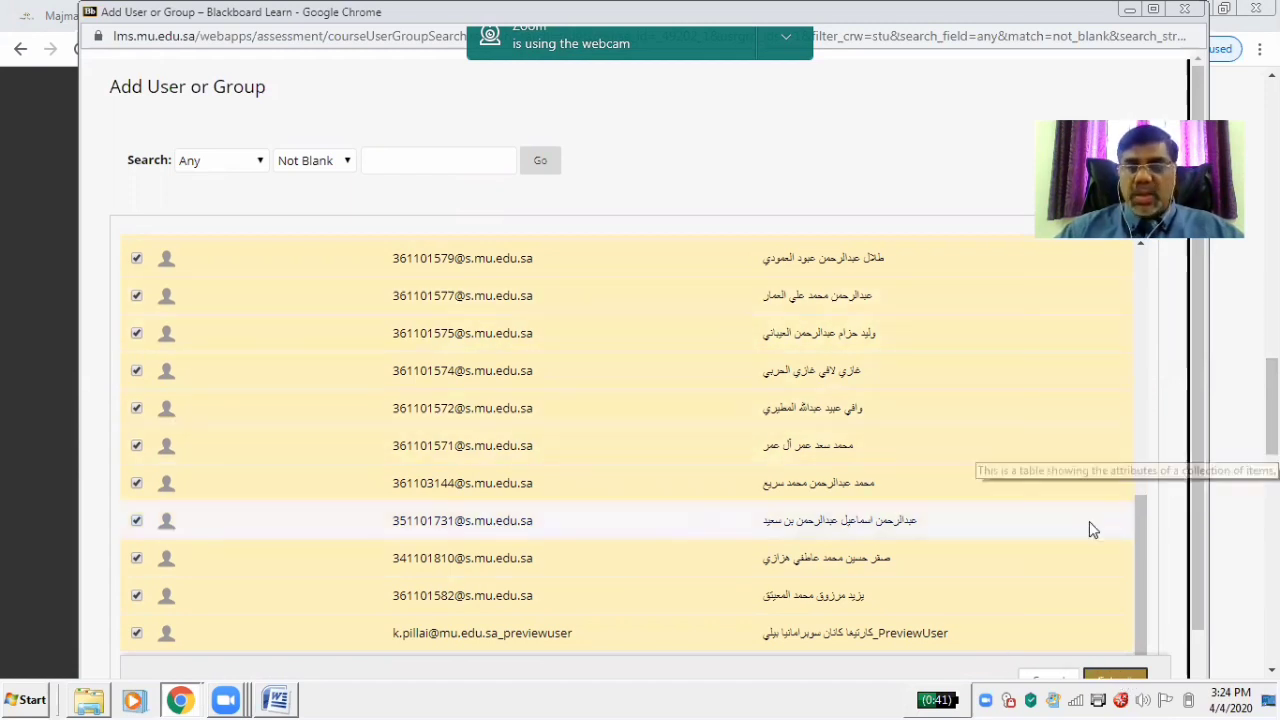
{"action": "left_click_drag", "start_coordinate": [1140, 560], "coordinate": [1128, 264]}
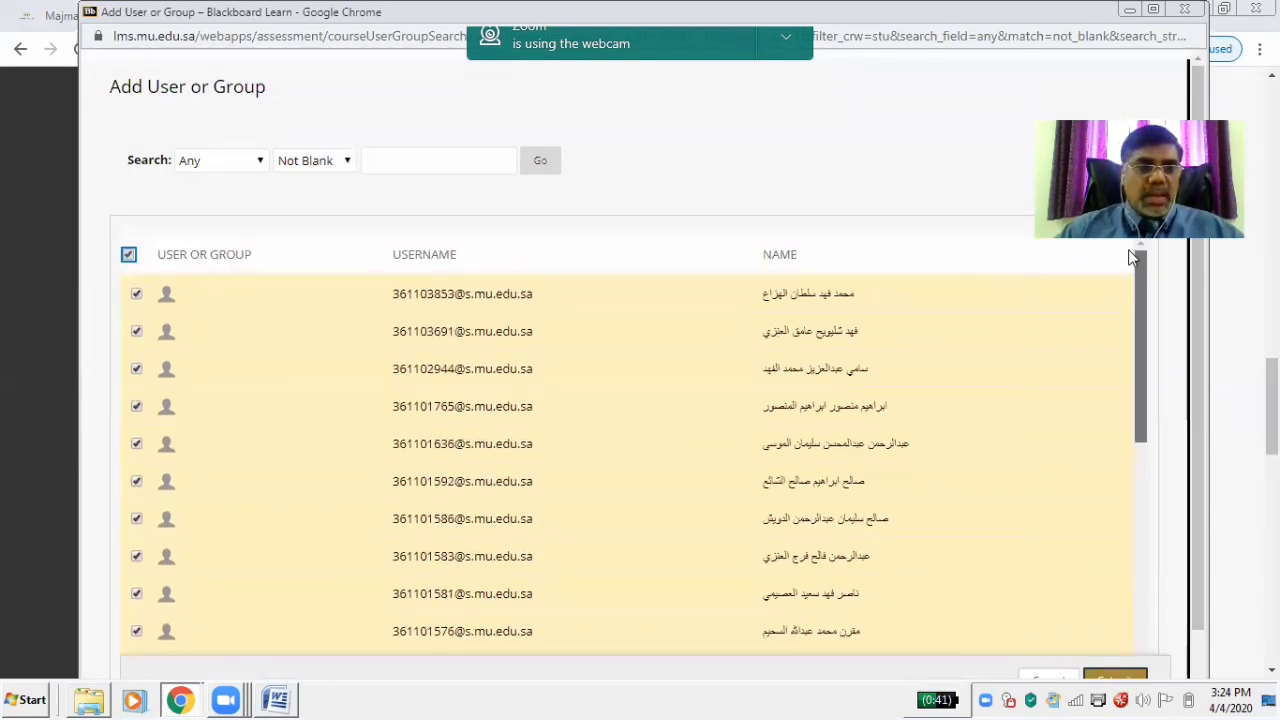
{"action": "left_click", "coordinate": [128, 255]}
{"action": "left_click", "coordinate": [128, 255]}
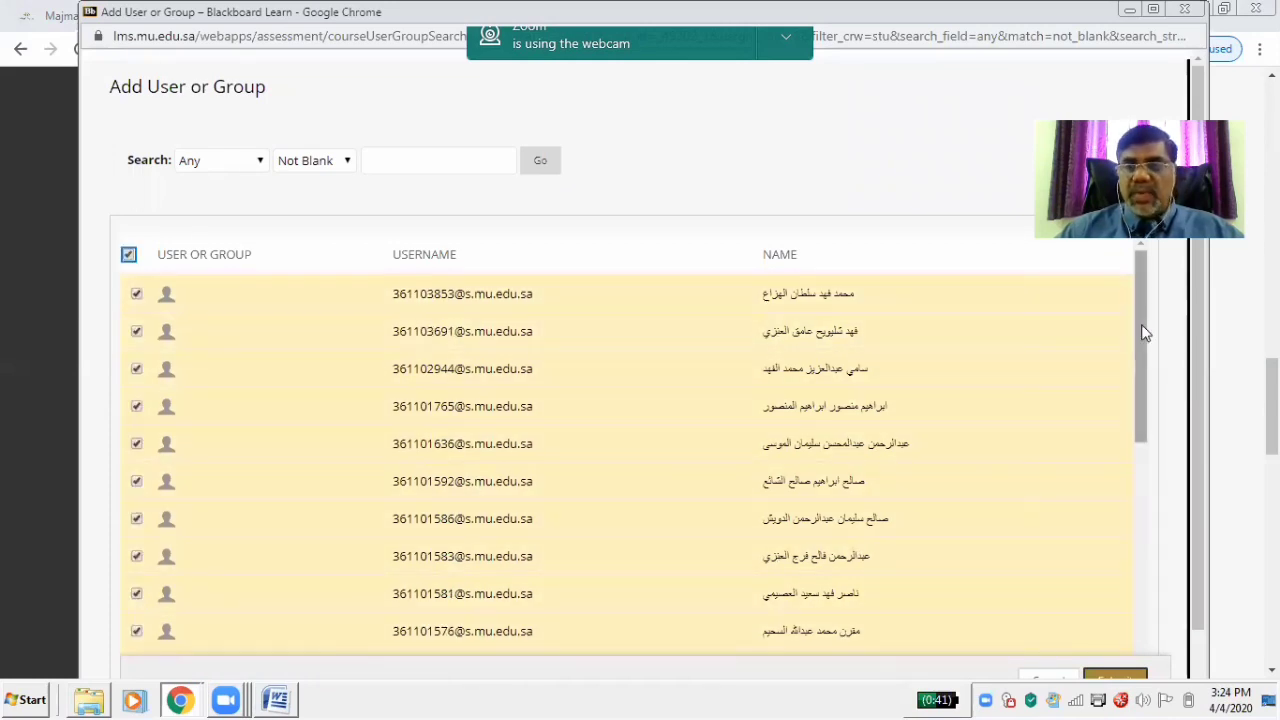
{"action": "left_click_drag", "start_coordinate": [1145, 333], "coordinate": [1136, 596]}
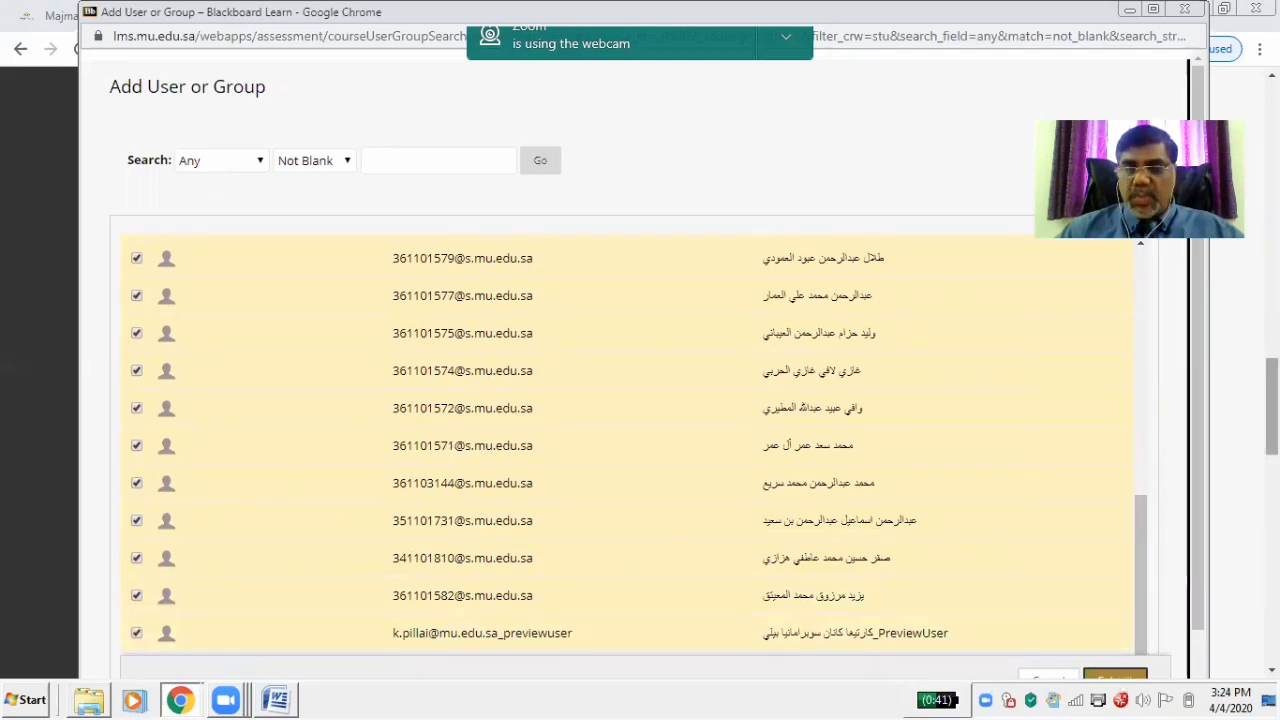
{"action": "left_click_drag", "start_coordinate": [1272, 407], "coordinate": [1272, 421]}
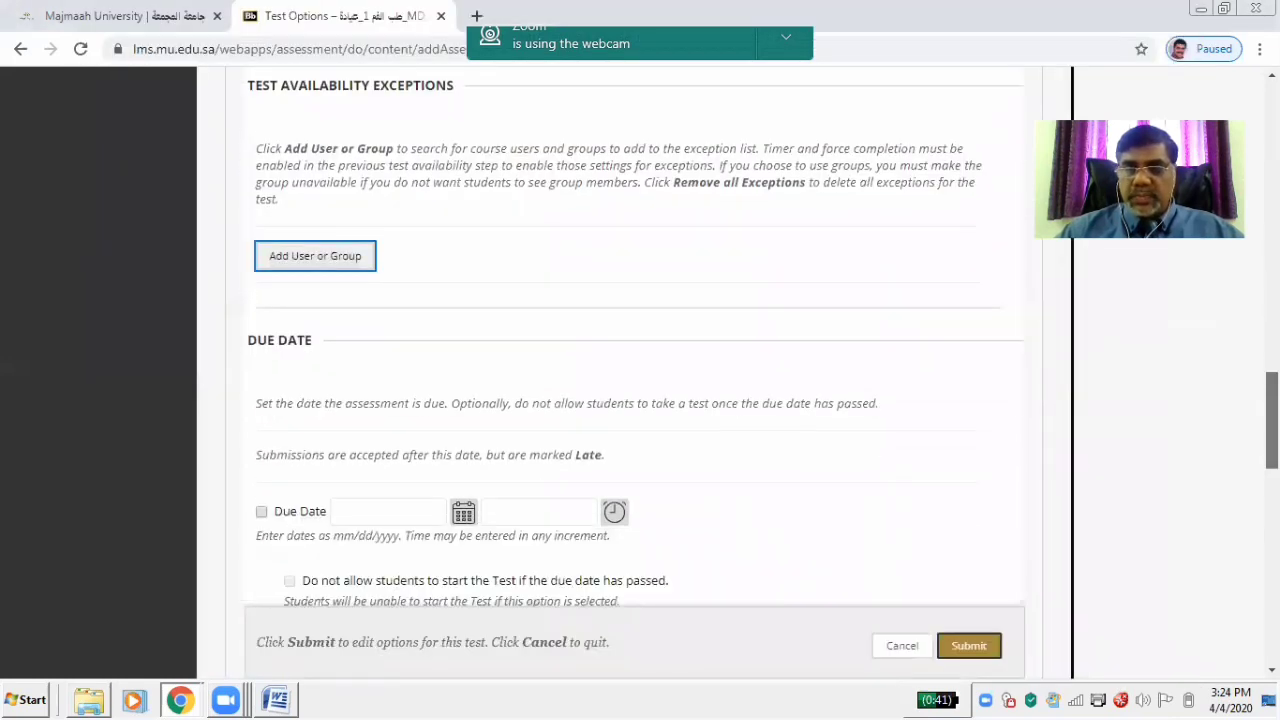
{"action": "left_click", "coordinate": [307, 259]}
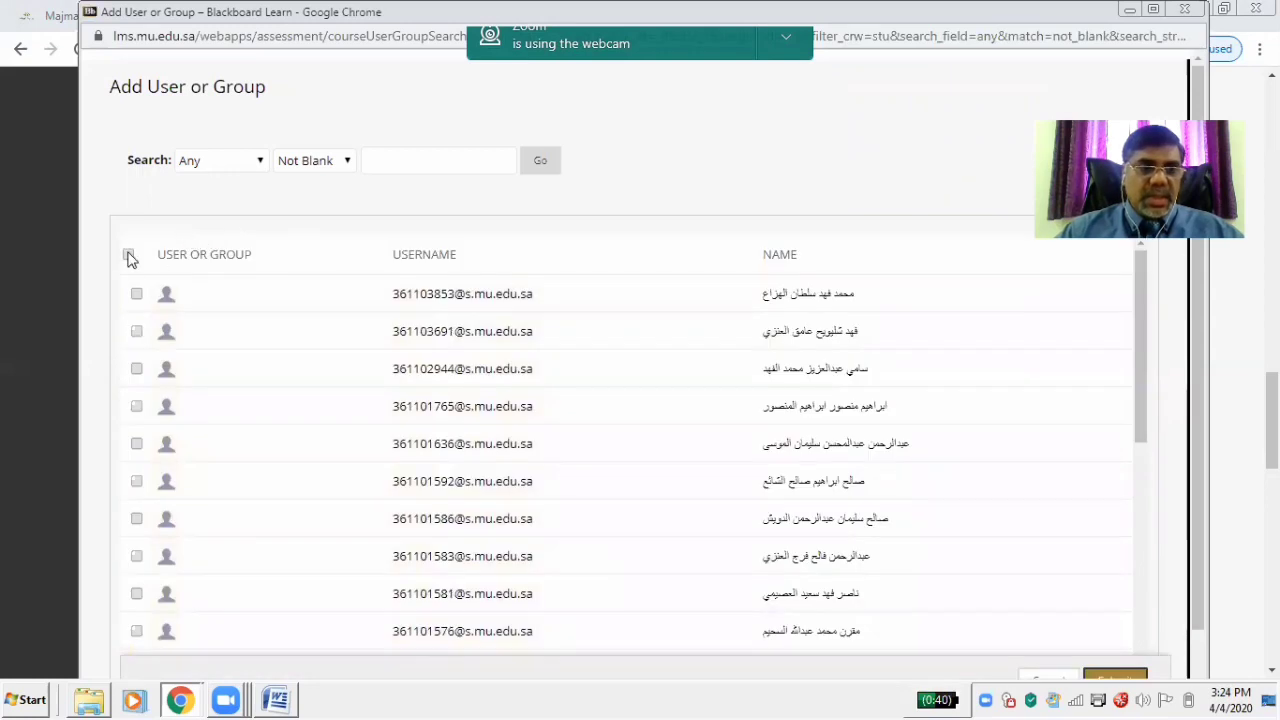
{"action": "left_click", "coordinate": [128, 256]}
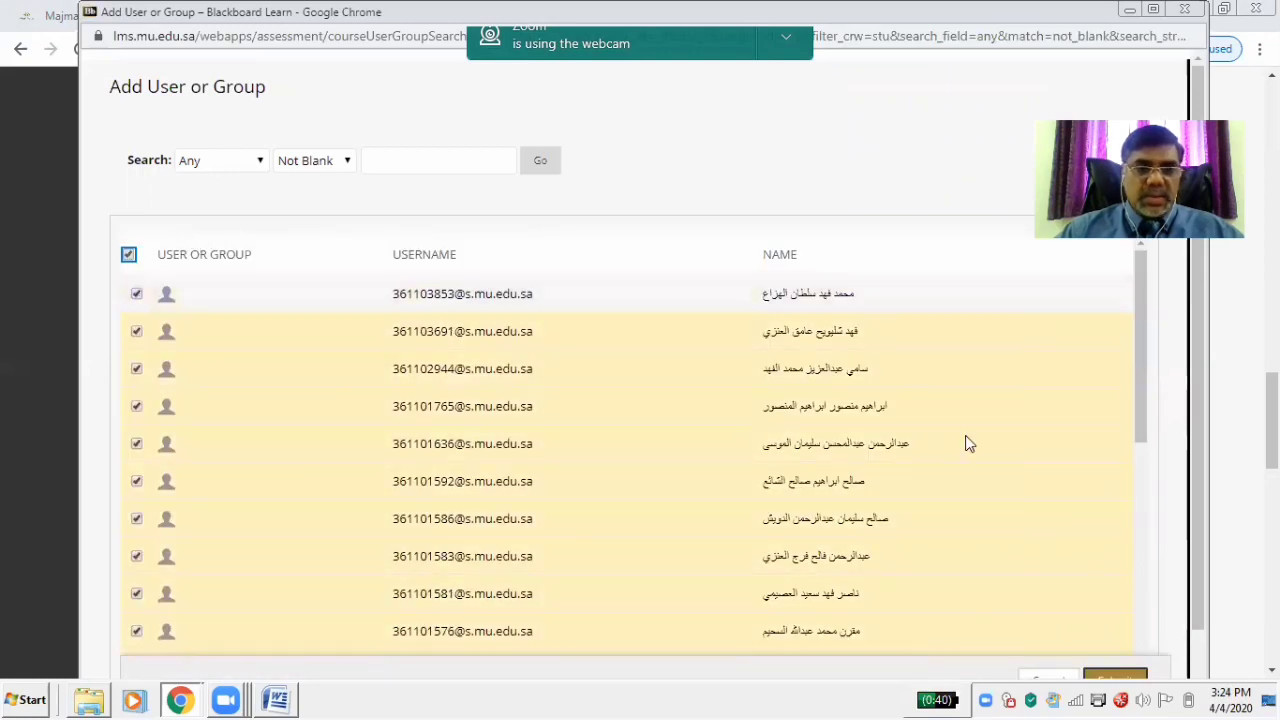
{"action": "left_click", "coordinate": [1131, 674]}
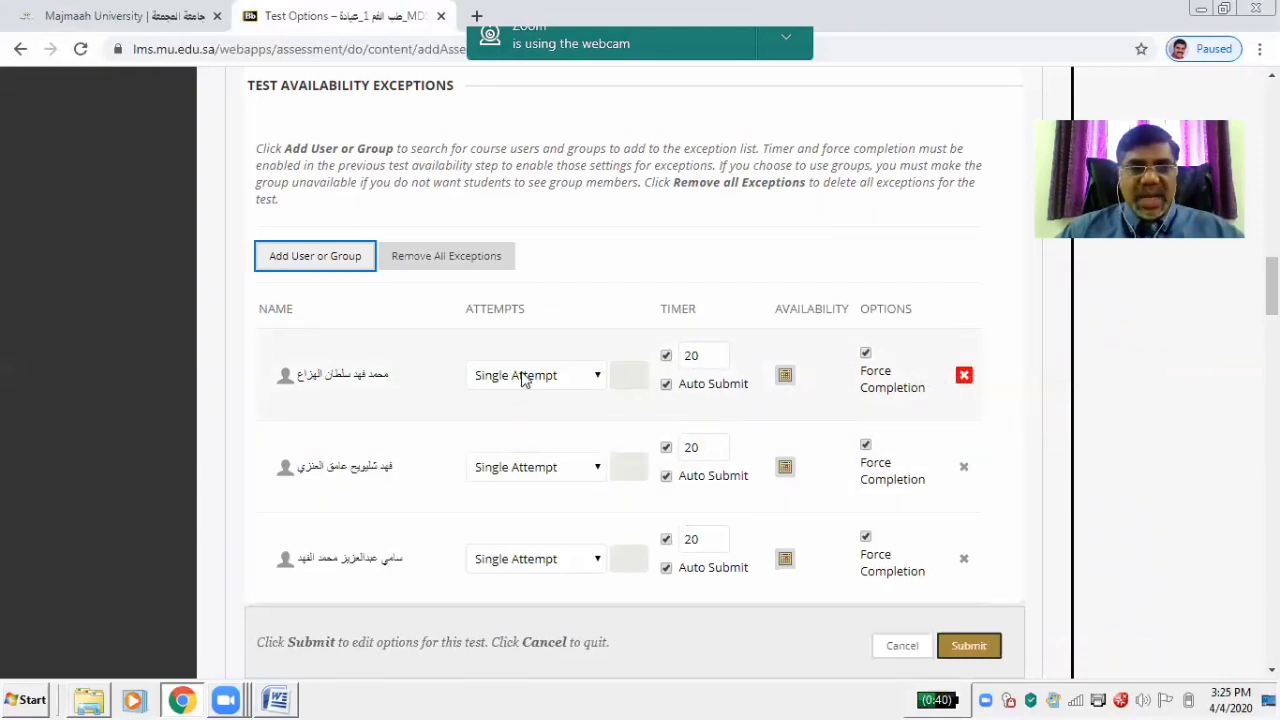
{"action": "scroll", "coordinate": [1271, 300], "scroll_direction": "down", "scroll_amount": 2}
{"action": "scroll", "coordinate": [660, 325], "scroll_direction": "down", "scroll_amount": 10}
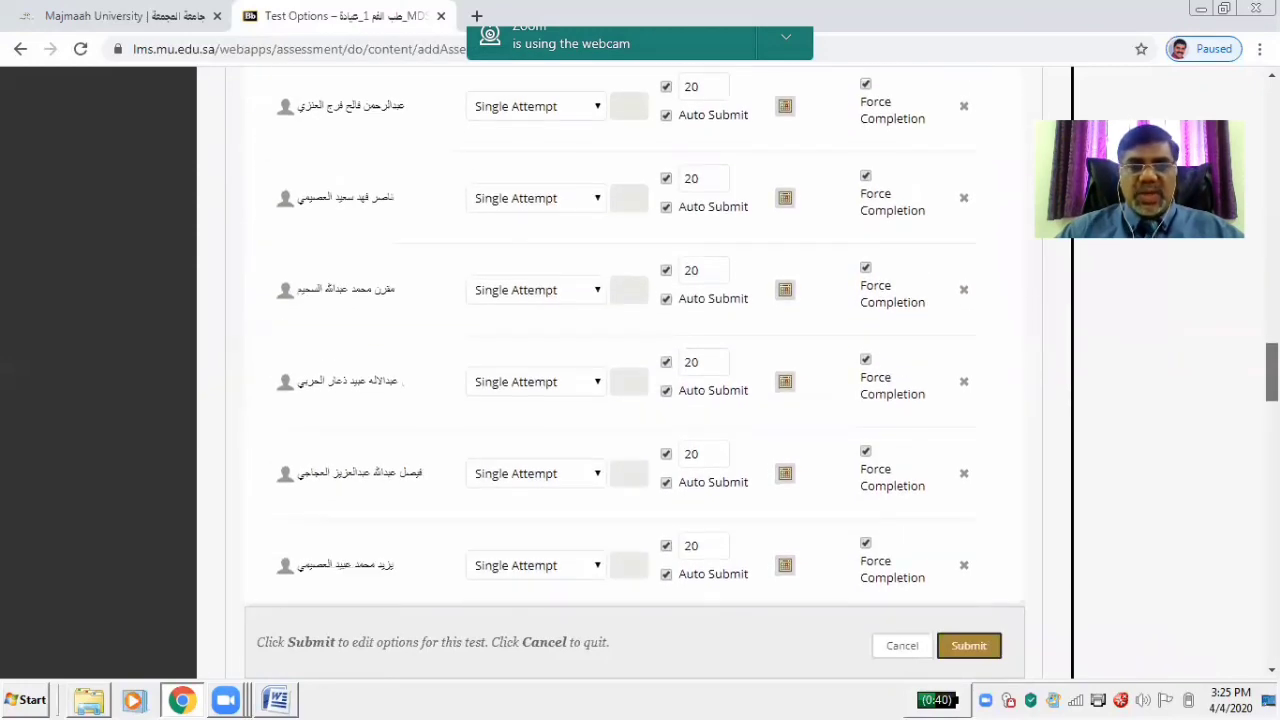
{"action": "scroll", "coordinate": [660, 325], "scroll_direction": "down", "scroll_amount": 2}
{"action": "scroll", "coordinate": [640, 340], "scroll_direction": "down", "scroll_amount": 6}
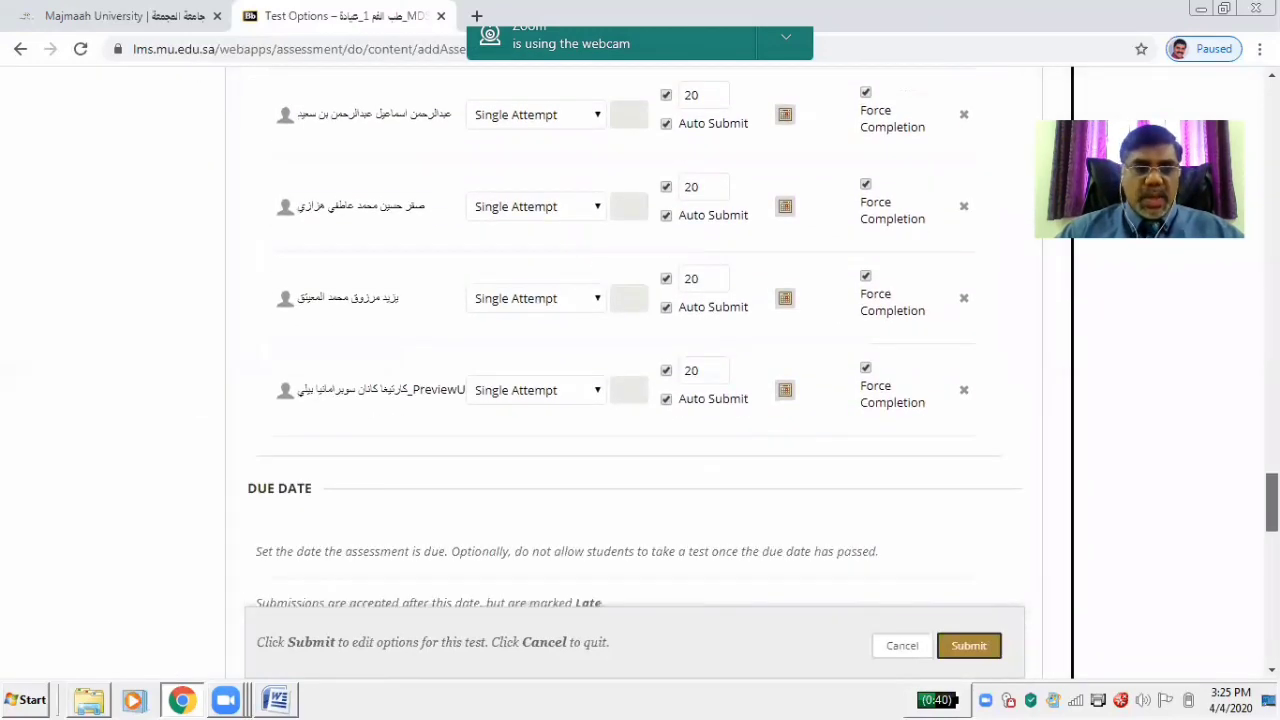
{"action": "scroll", "coordinate": [640, 340], "scroll_direction": "up", "scroll_amount": 1}
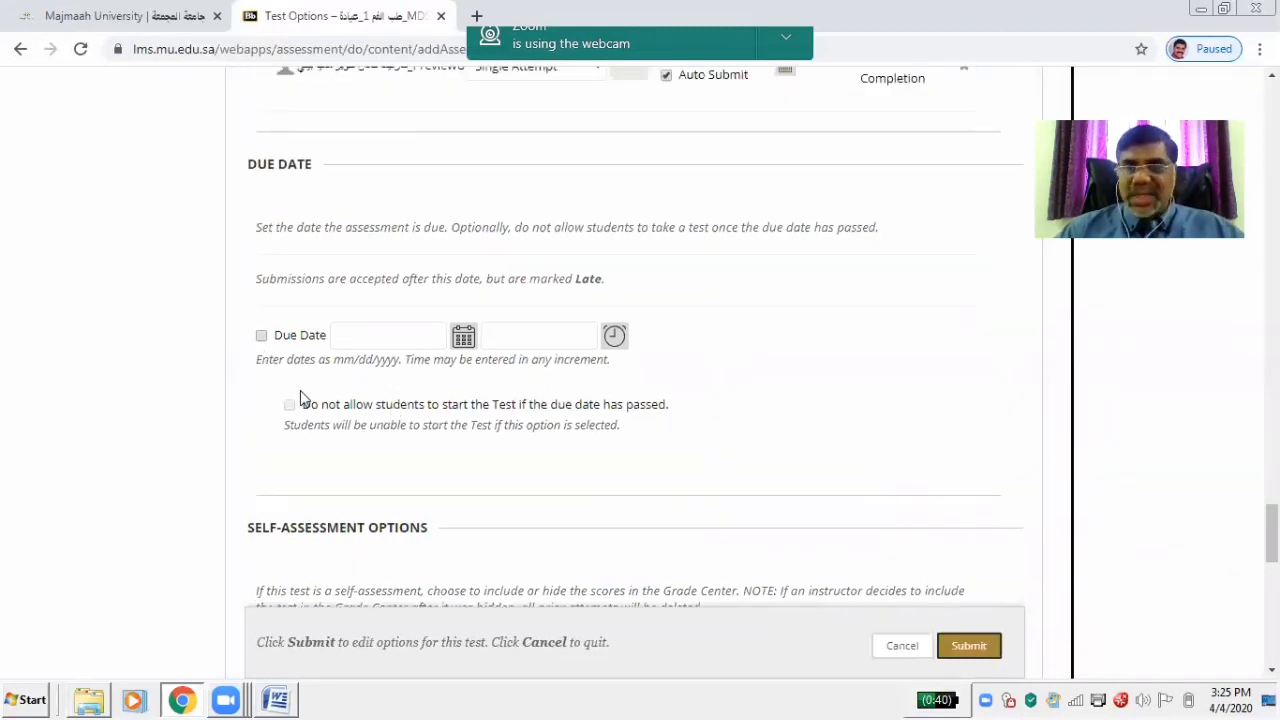
{"action": "left_click_drag", "start_coordinate": [1272, 534], "coordinate": [1272, 572]}
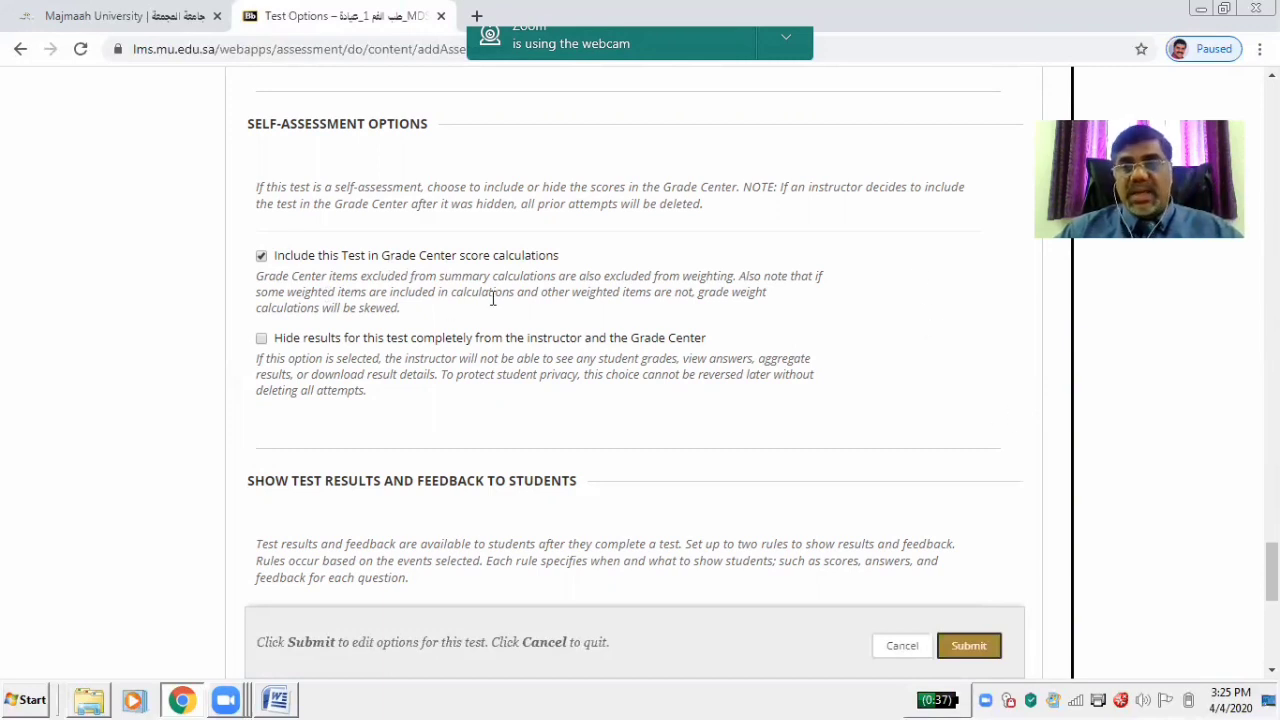
For the After Submission rule, show all answers, correct answers, feedback and incorrect questions
{"action": "scroll", "coordinate": [640, 340], "scroll_direction": "down", "scroll_amount": 3}
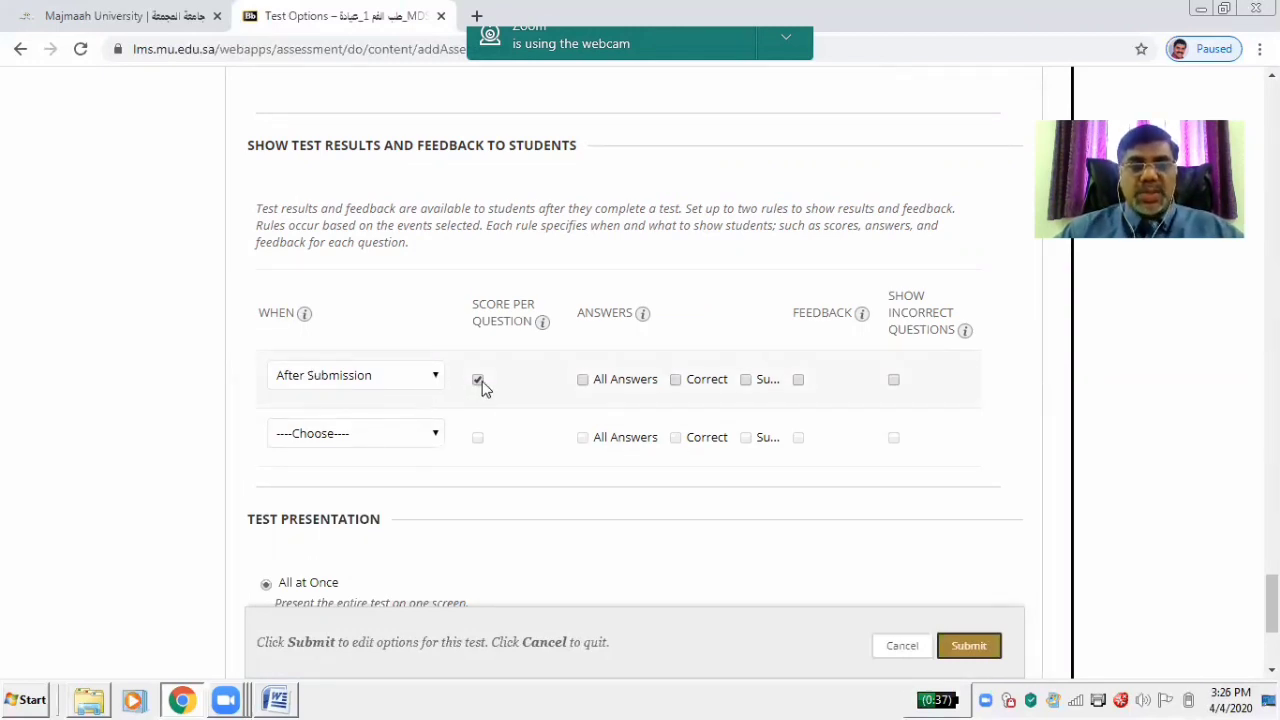
{"action": "left_click", "coordinate": [583, 380]}
{"action": "left_click", "coordinate": [676, 381]}
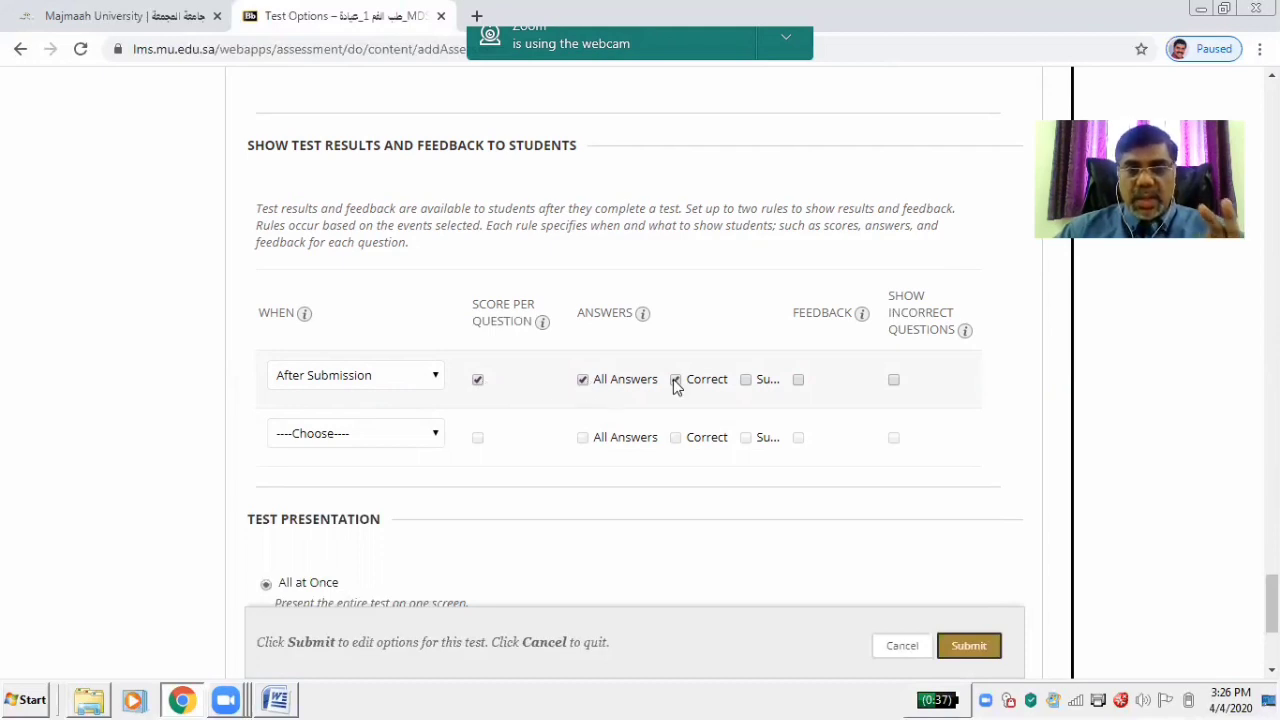
{"action": "left_click", "coordinate": [799, 381]}
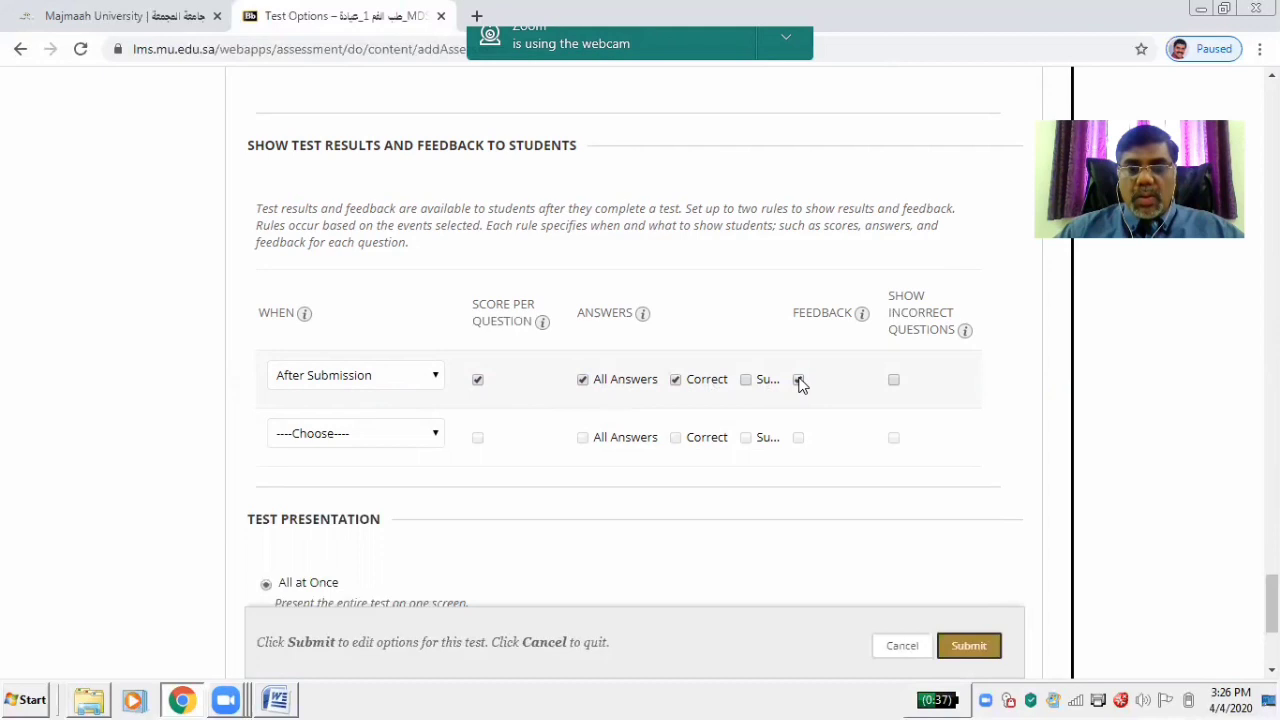
{"action": "left_click", "coordinate": [893, 381]}
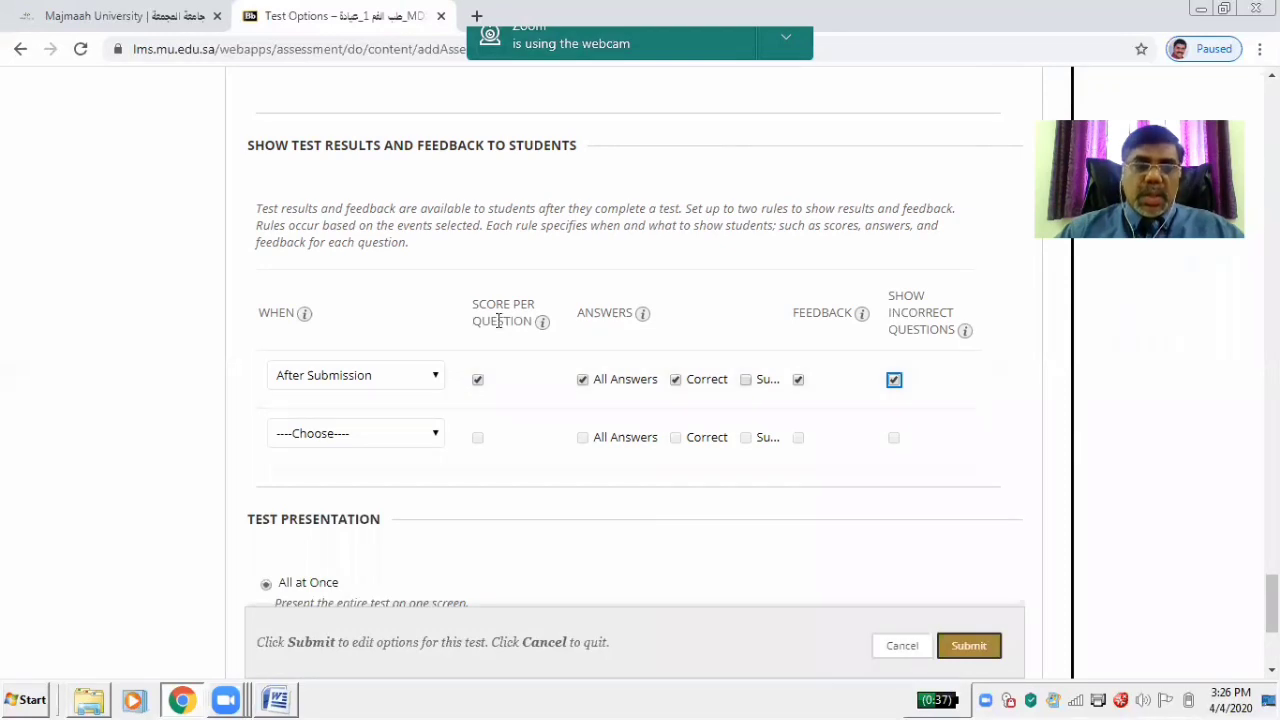
{"action": "left_click", "coordinate": [434, 378]}
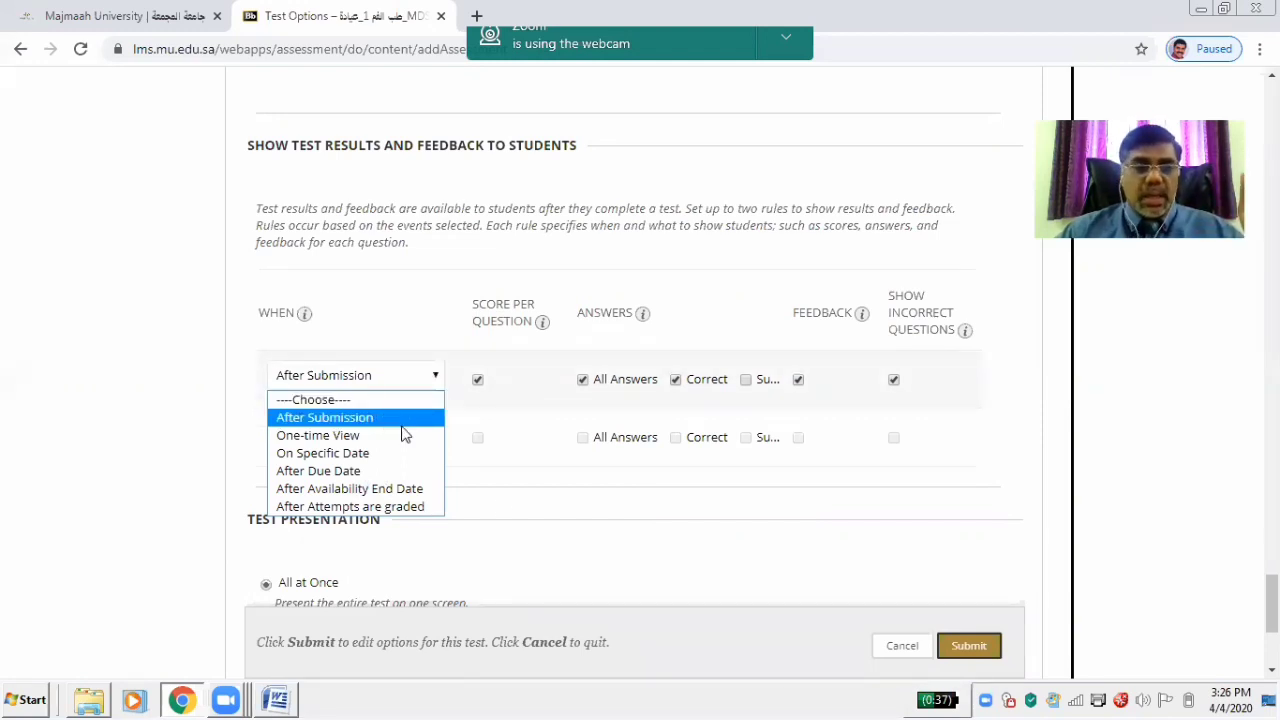
{"action": "left_click", "coordinate": [517, 517]}
{"action": "scroll", "coordinate": [1270, 620], "scroll_direction": "down", "scroll_amount": 3}
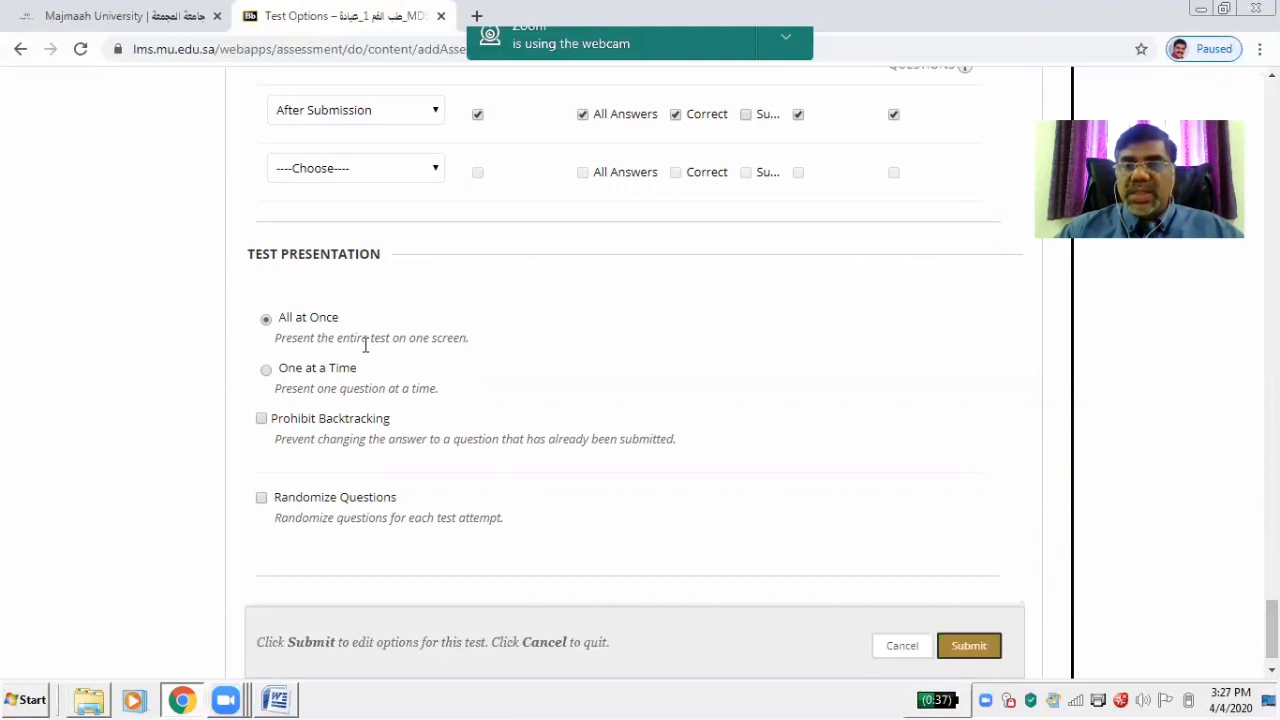
Present questions one at a time, prohibit backtracking and randomize the questions
{"action": "left_click", "coordinate": [265, 370]}
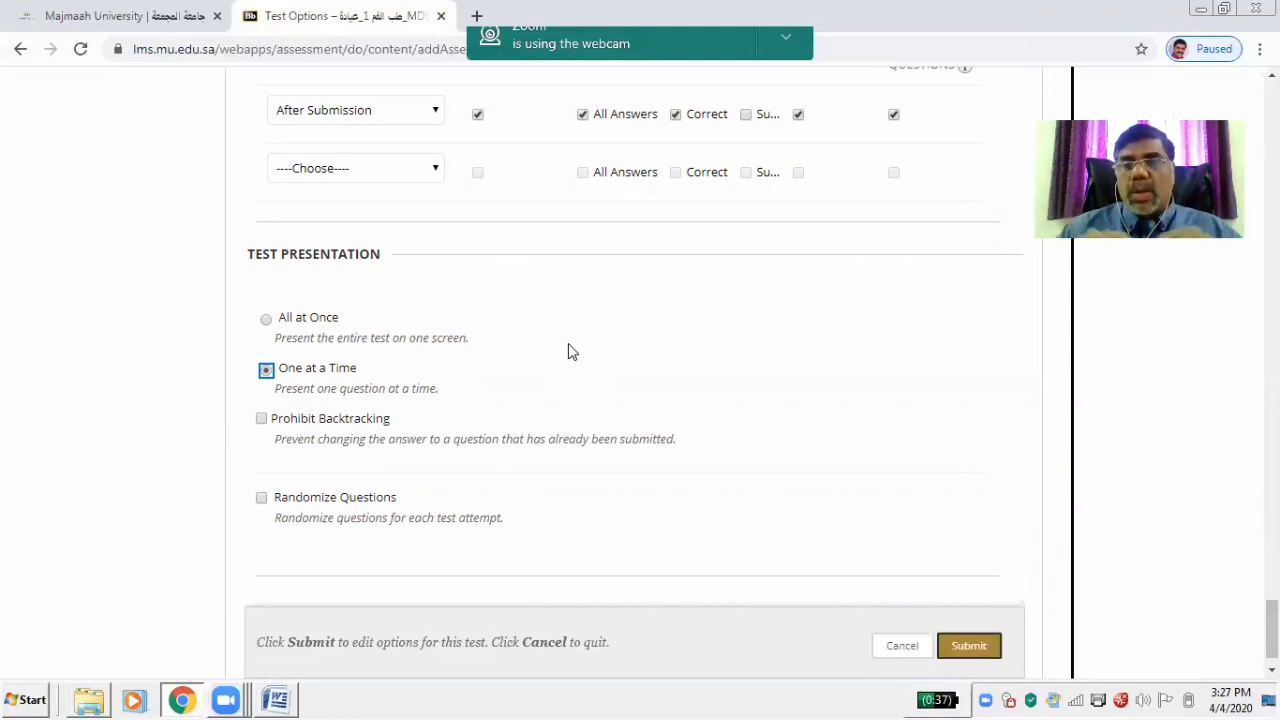
{"action": "left_click", "coordinate": [262, 421]}
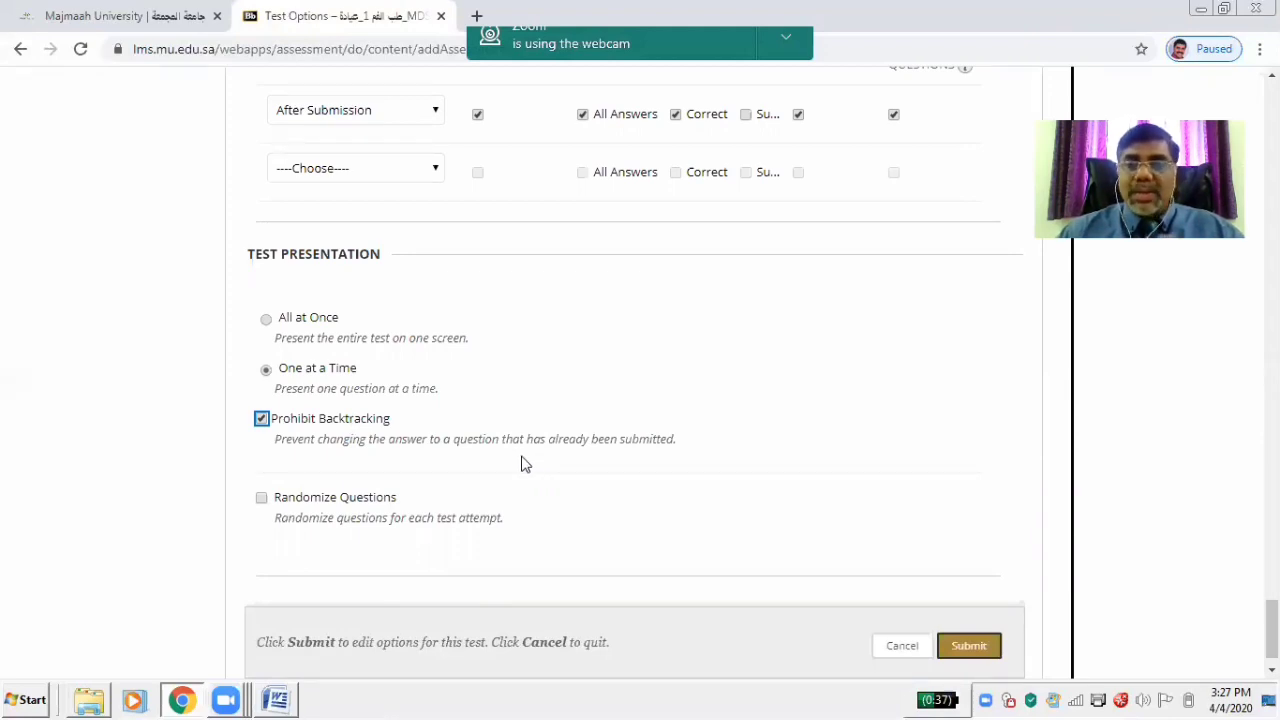
{"action": "left_click", "coordinate": [262, 500]}
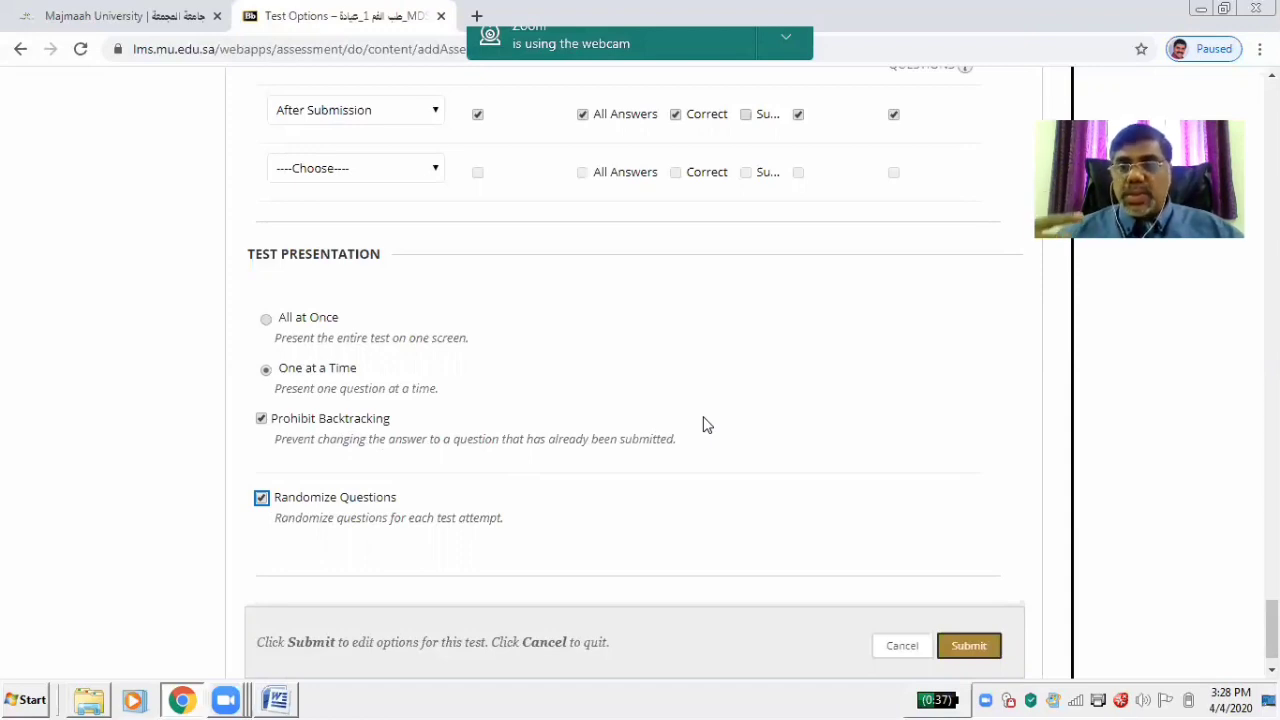
{"action": "left_click", "coordinate": [320, 500]}
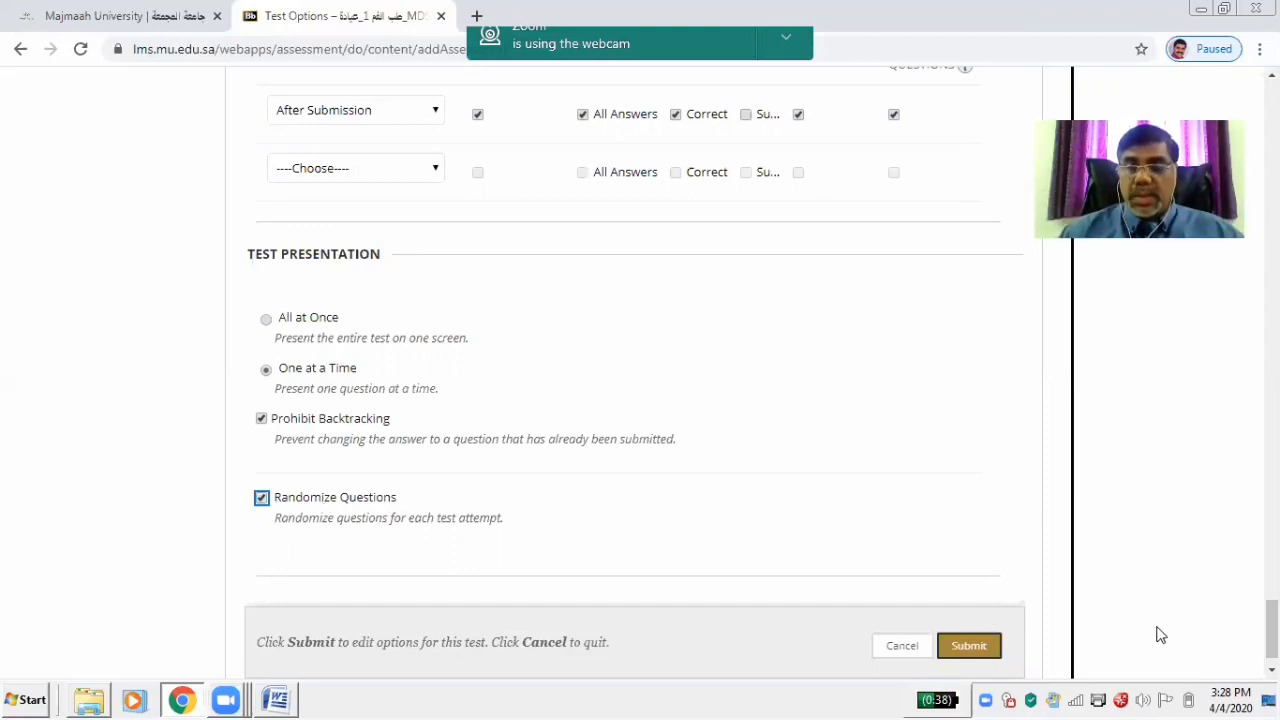
{"action": "scroll", "coordinate": [1272, 630], "scroll_direction": "down", "scroll_amount": 1}
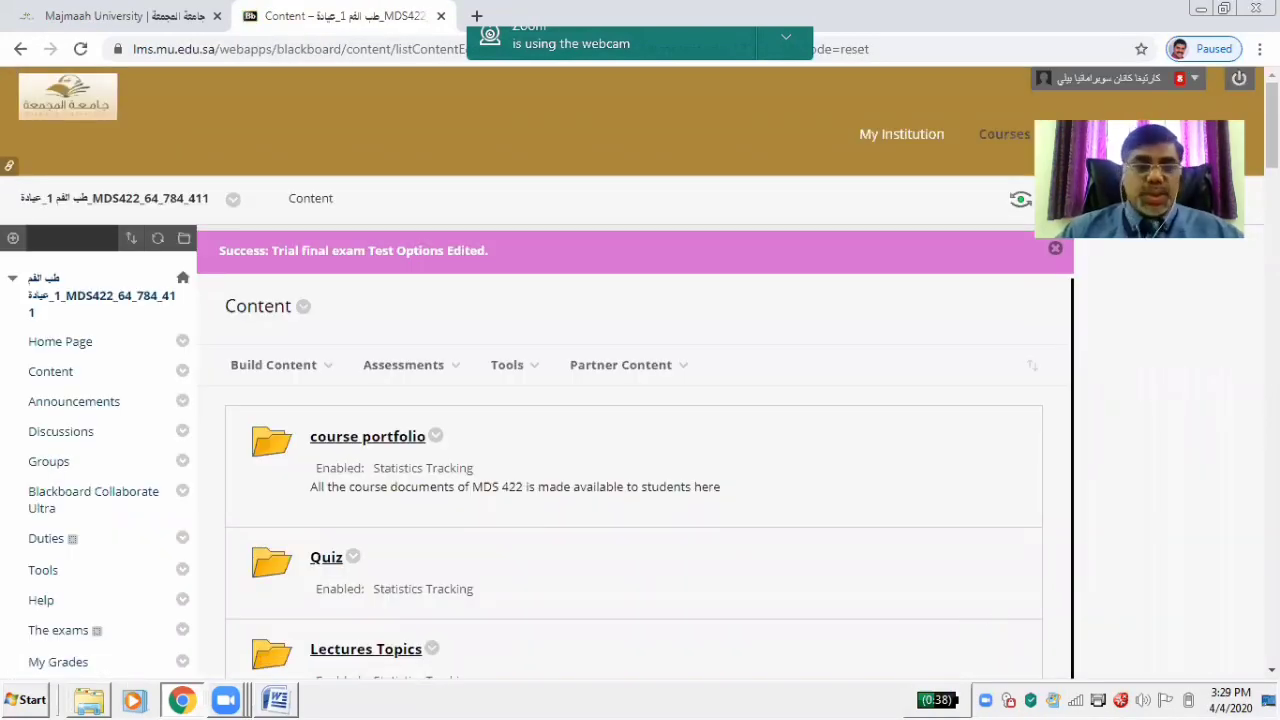
{"action": "mouse_move", "coordinate": [1272, 125]}
{"action": "left_mouse_down"}
{"action": "mouse_move", "coordinate": [1272, 436]}
{"action": "mouse_move", "coordinate": [1272, 125]}
{"action": "left_mouse_up"}
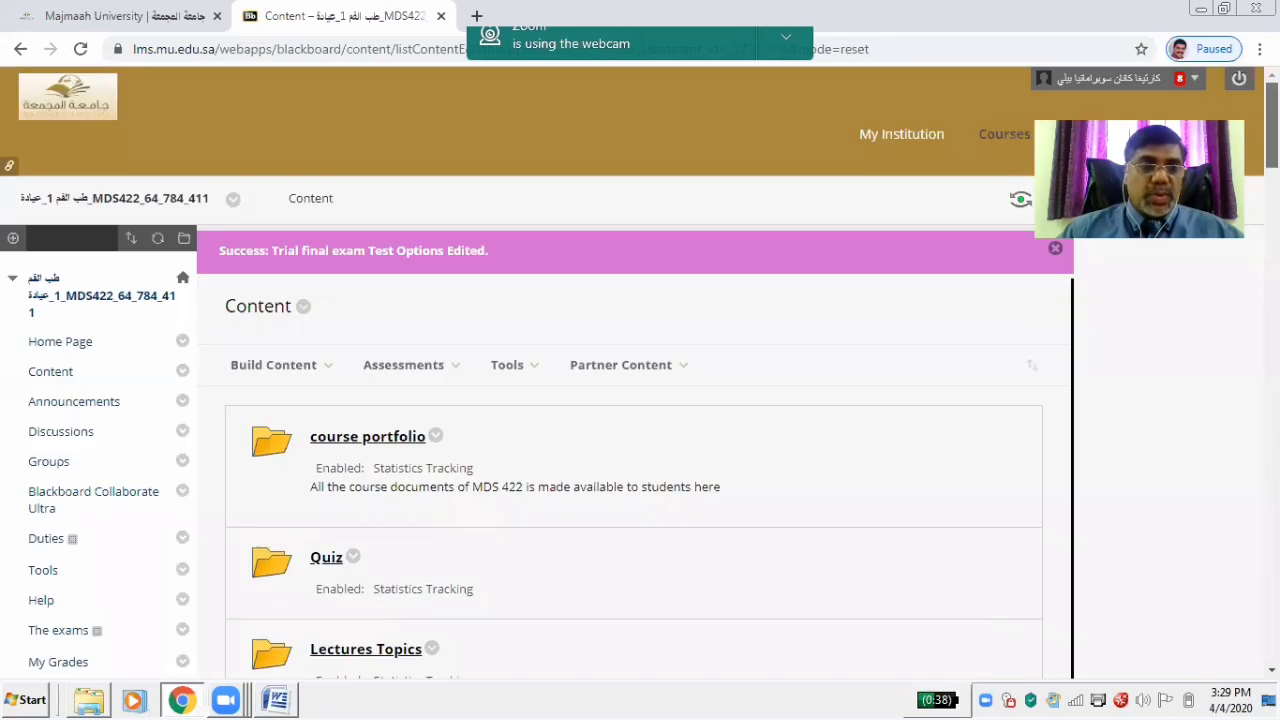
{"action": "left_click", "coordinate": [44, 388]}
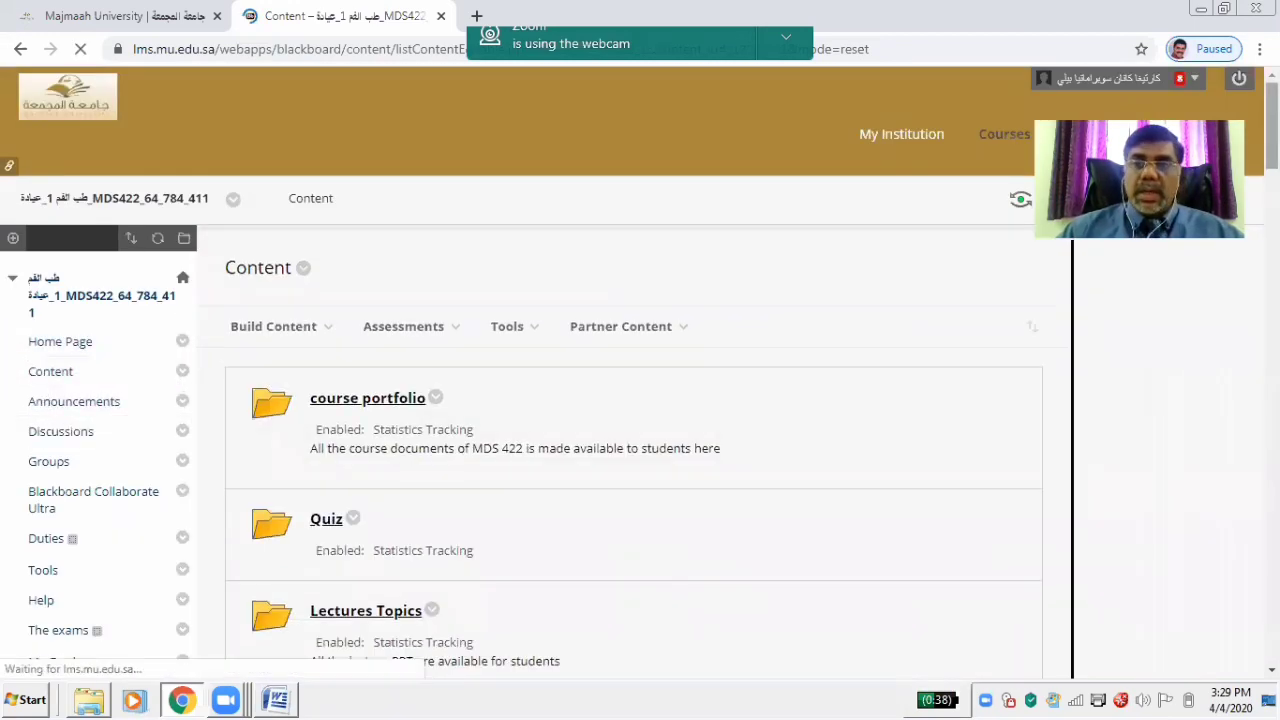
{"action": "scroll", "coordinate": [350, 476], "scroll_direction": "down", "scroll_amount": 15}
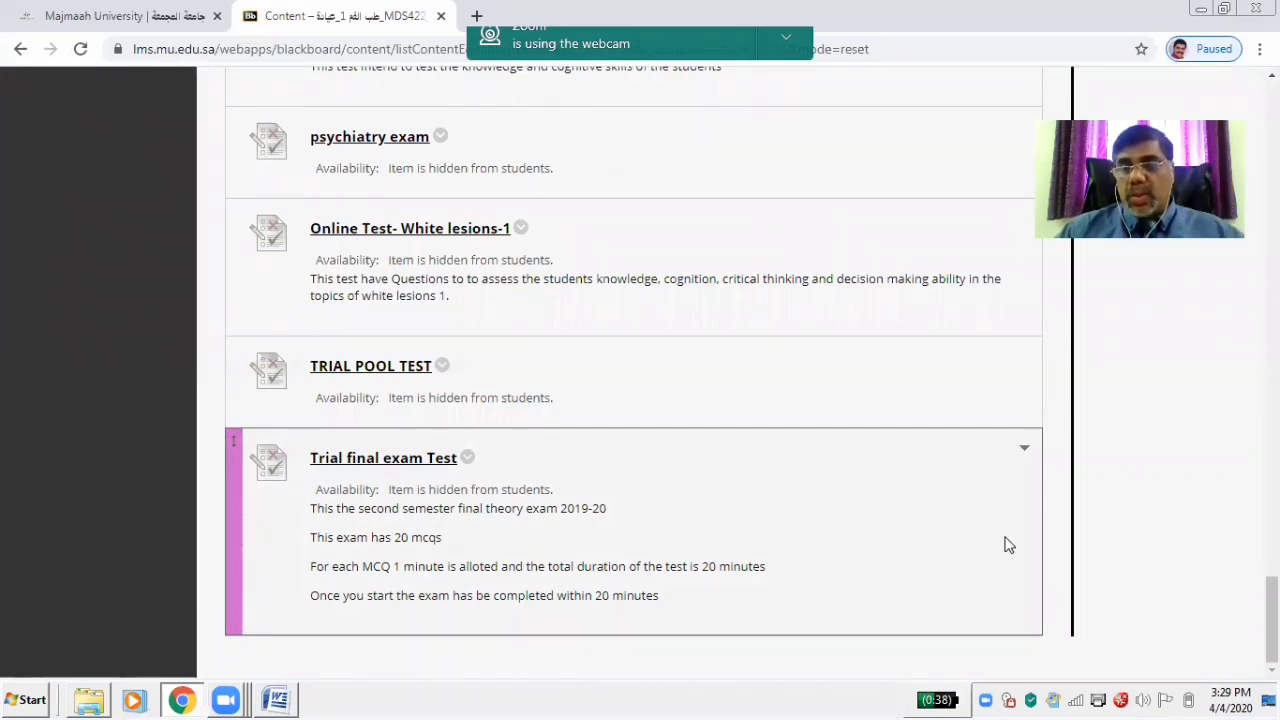
{"action": "scroll", "coordinate": [634, 370], "scroll_direction": "up", "scroll_amount": 20}
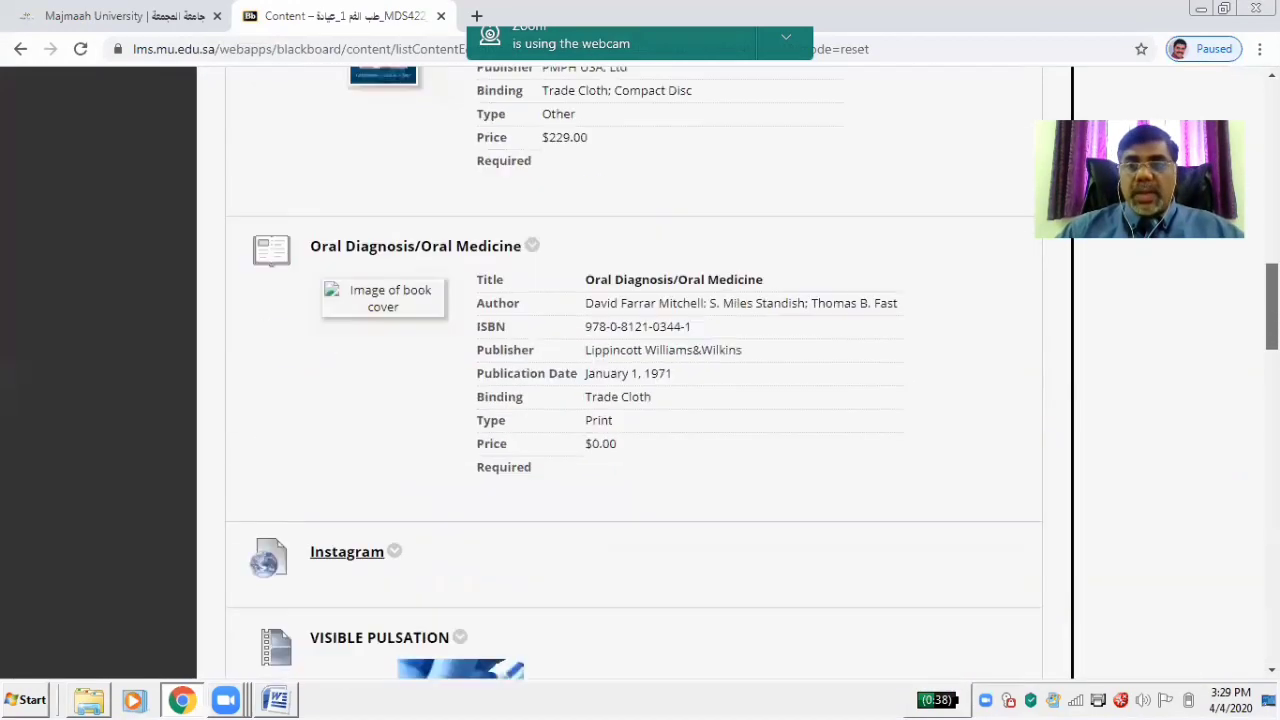
{"action": "scroll", "coordinate": [1198, 118], "scroll_direction": "up", "scroll_amount": 3}
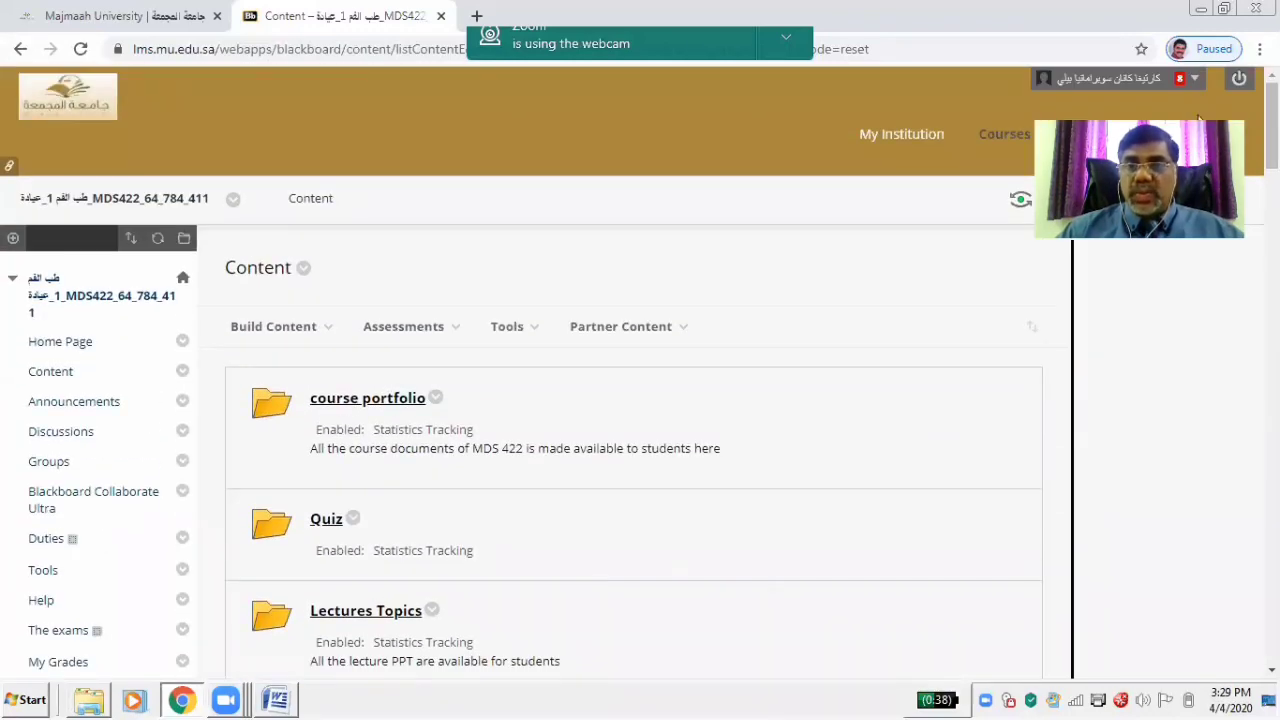
Enter Student Preview and view the course Content as a student
{"action": "left_click", "coordinate": [1020, 199]}
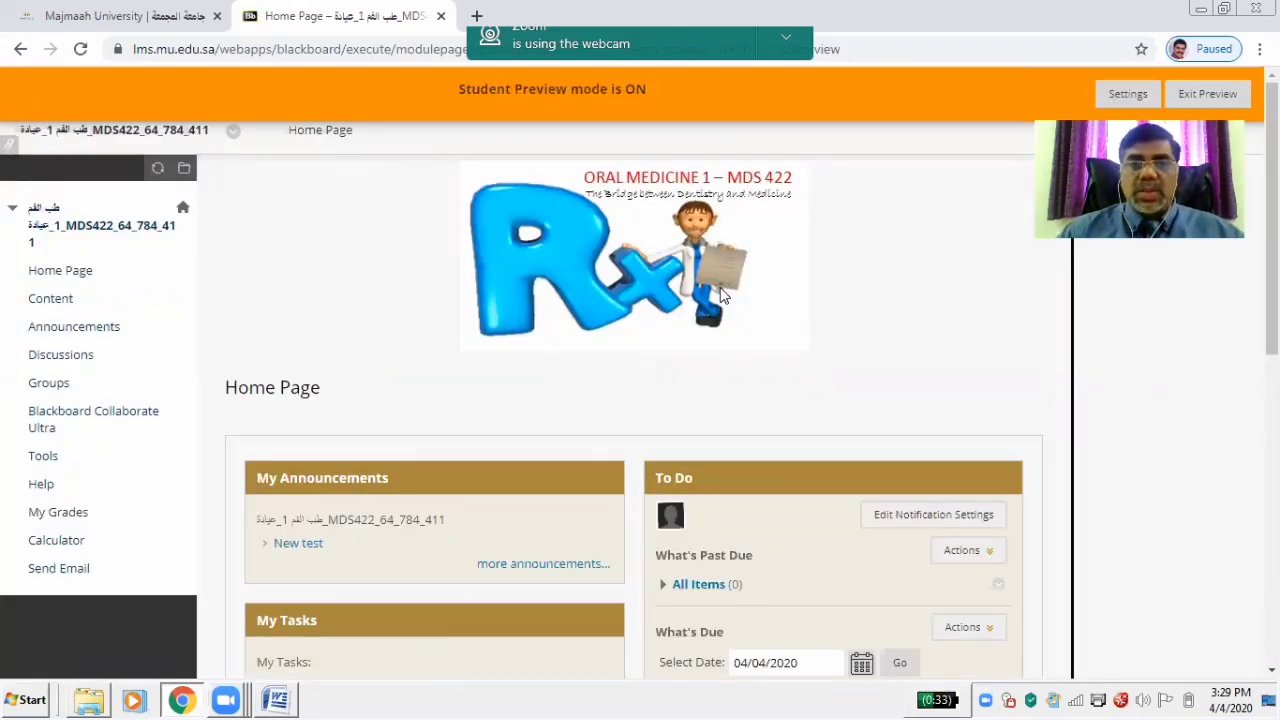
{"action": "left_click", "coordinate": [55, 302]}
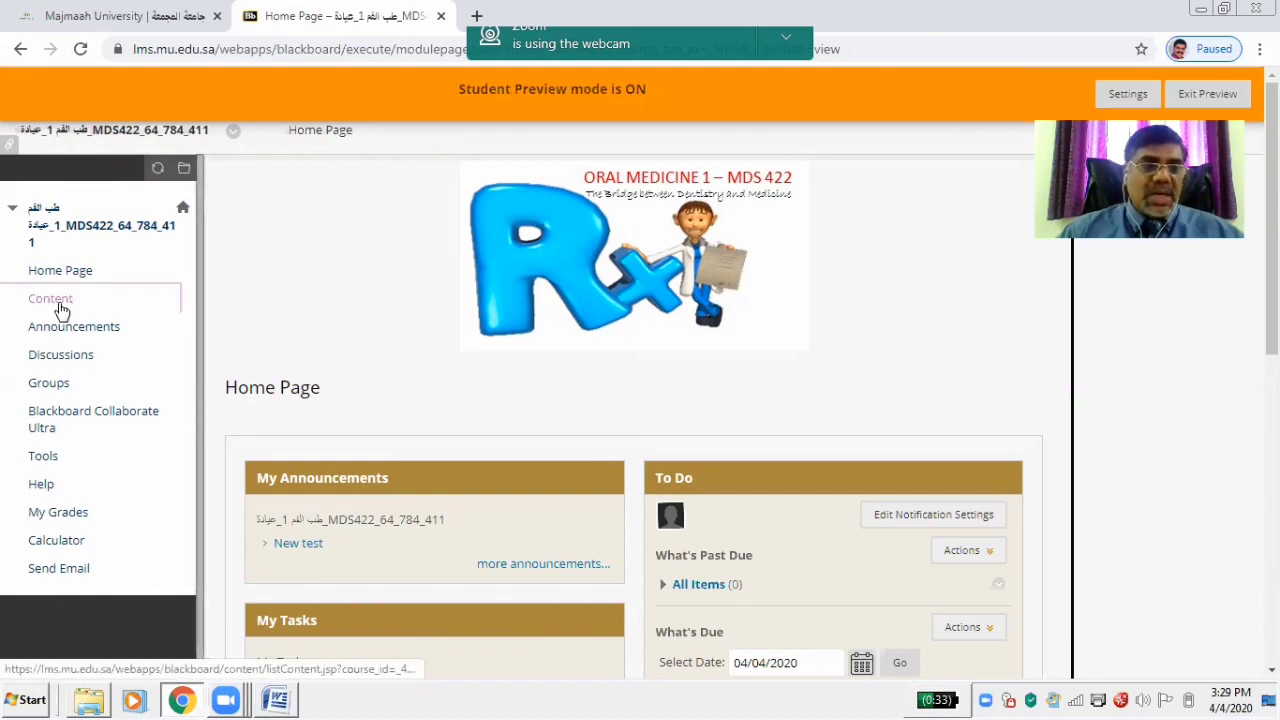
{"action": "scroll", "coordinate": [808, 411], "scroll_direction": "down", "scroll_amount": 15}
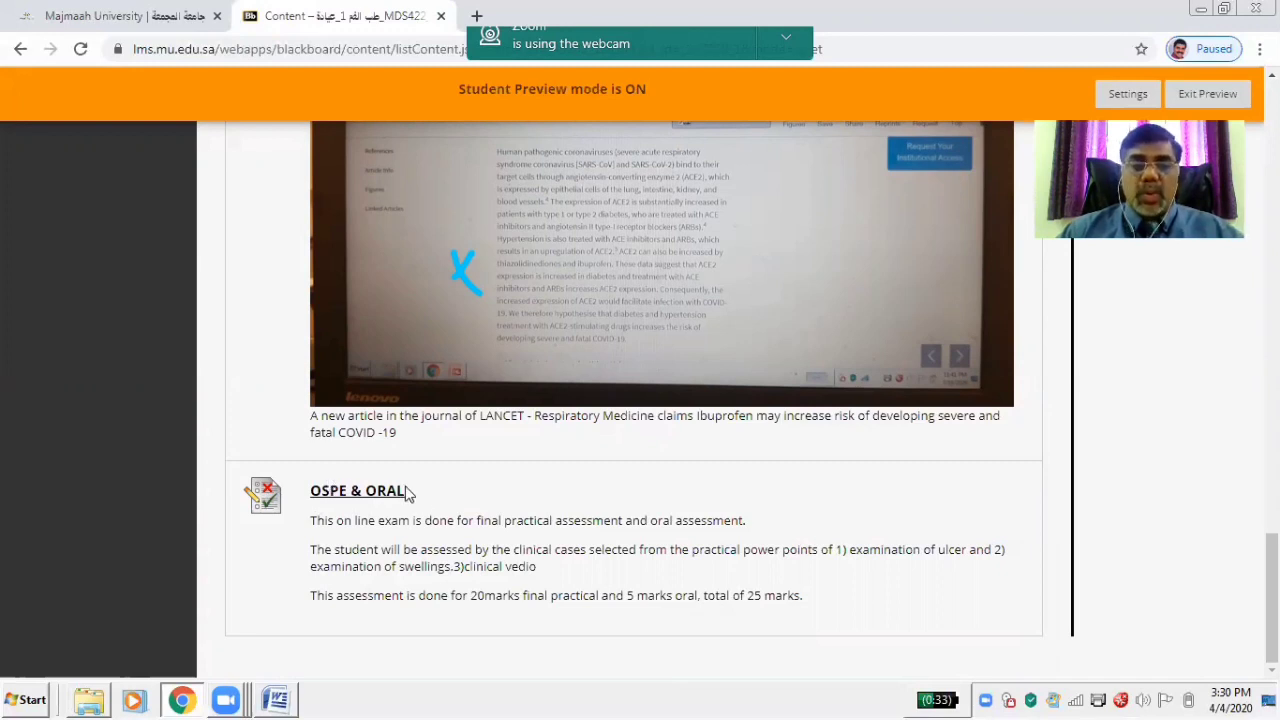
Exit Student Preview, keeping the preview user and all its data
{"action": "left_click", "coordinate": [1208, 94]}
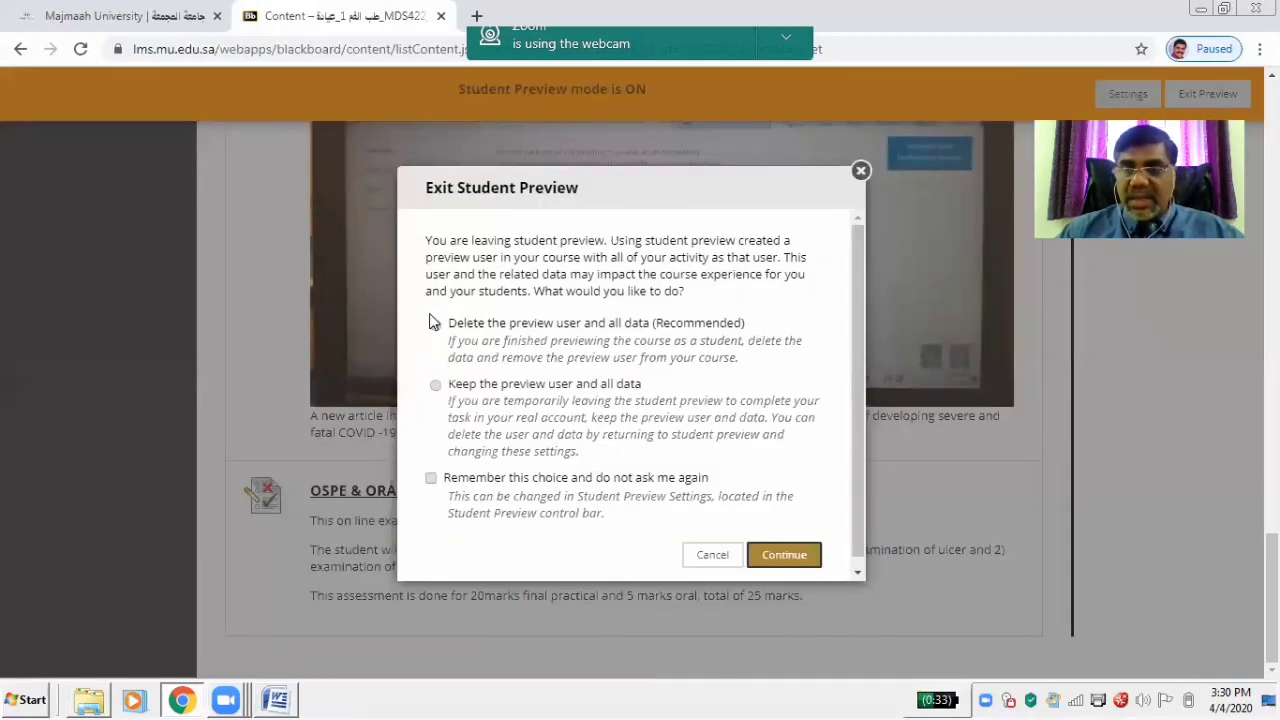
{"action": "left_click", "coordinate": [436, 385]}
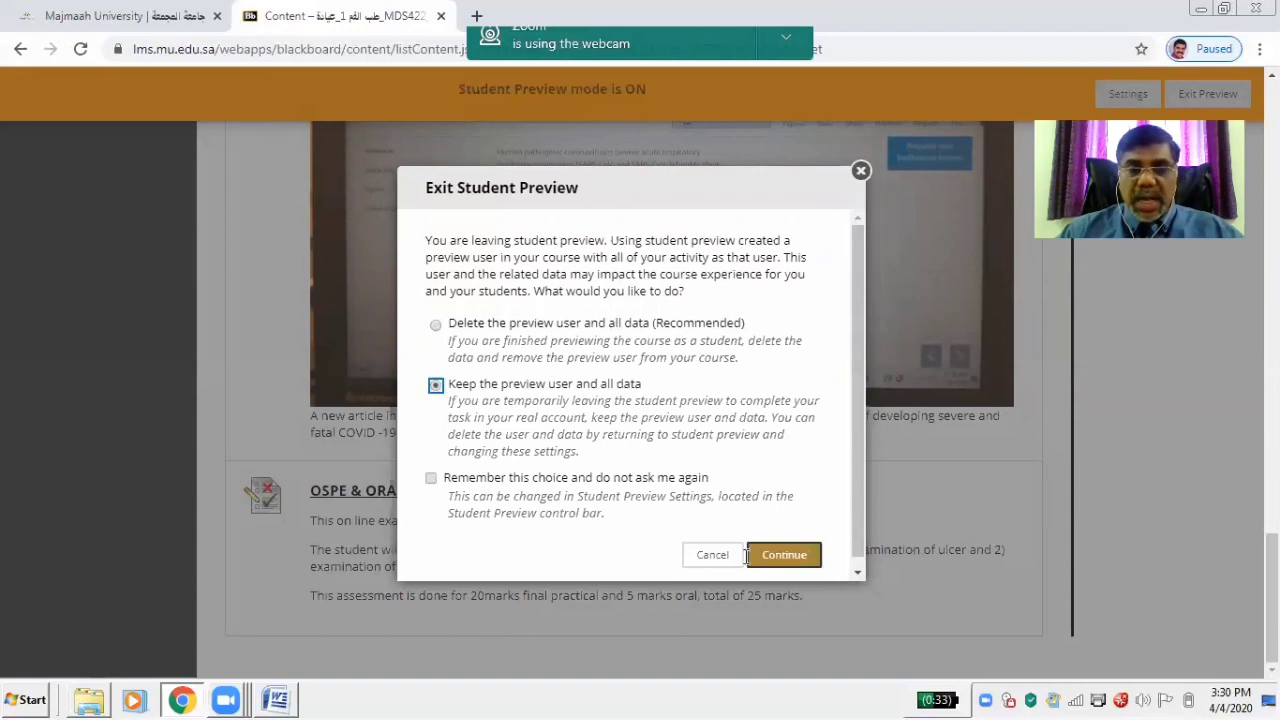
{"action": "left_click", "coordinate": [782, 555]}
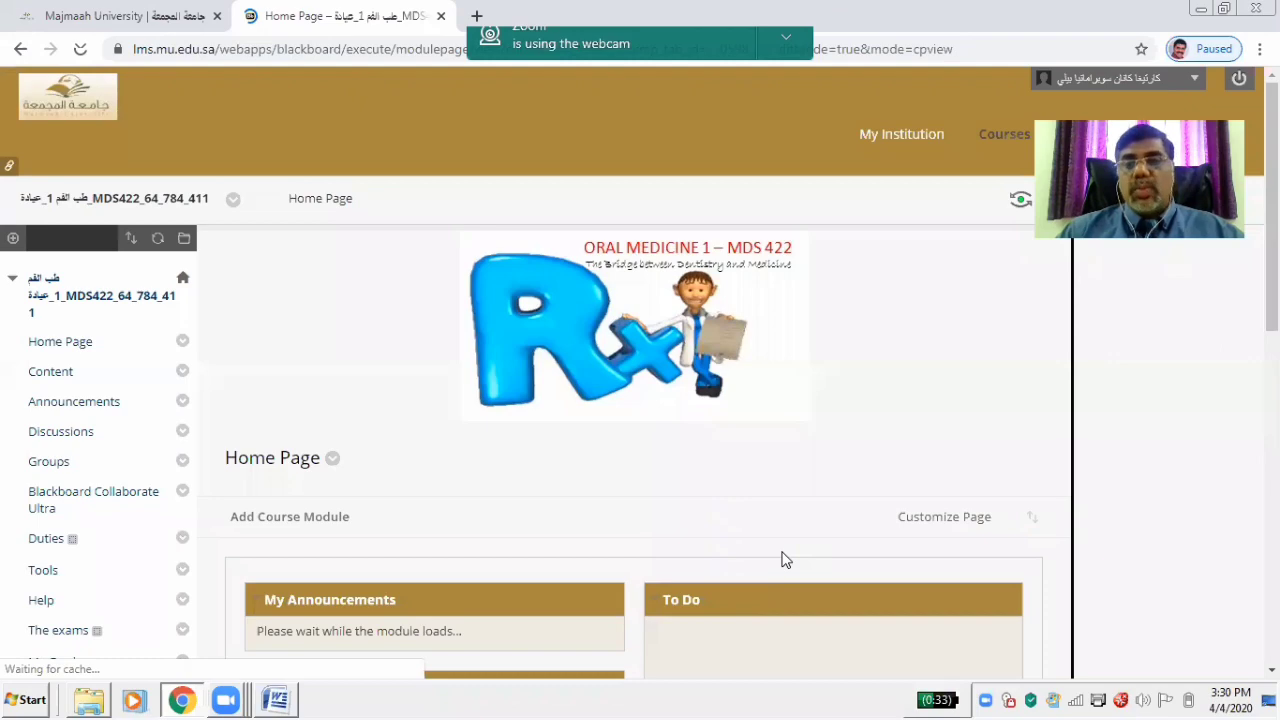
Go to the course Content page and scroll down to Trial final exam Test
{"action": "scroll", "coordinate": [1068, 280], "scroll_direction": "down", "scroll_amount": 1}
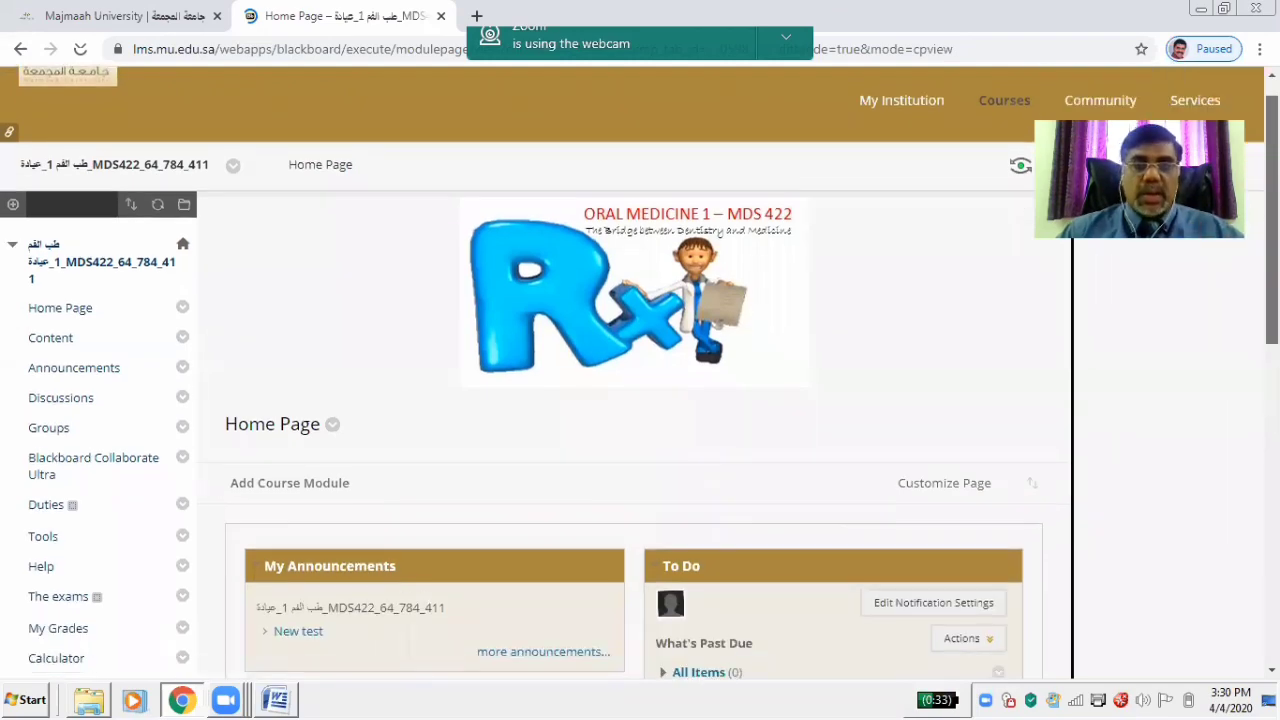
{"action": "scroll", "coordinate": [634, 434], "scroll_direction": "down", "scroll_amount": 3}
{"action": "scroll", "coordinate": [634, 400], "scroll_direction": "down", "scroll_amount": 4}
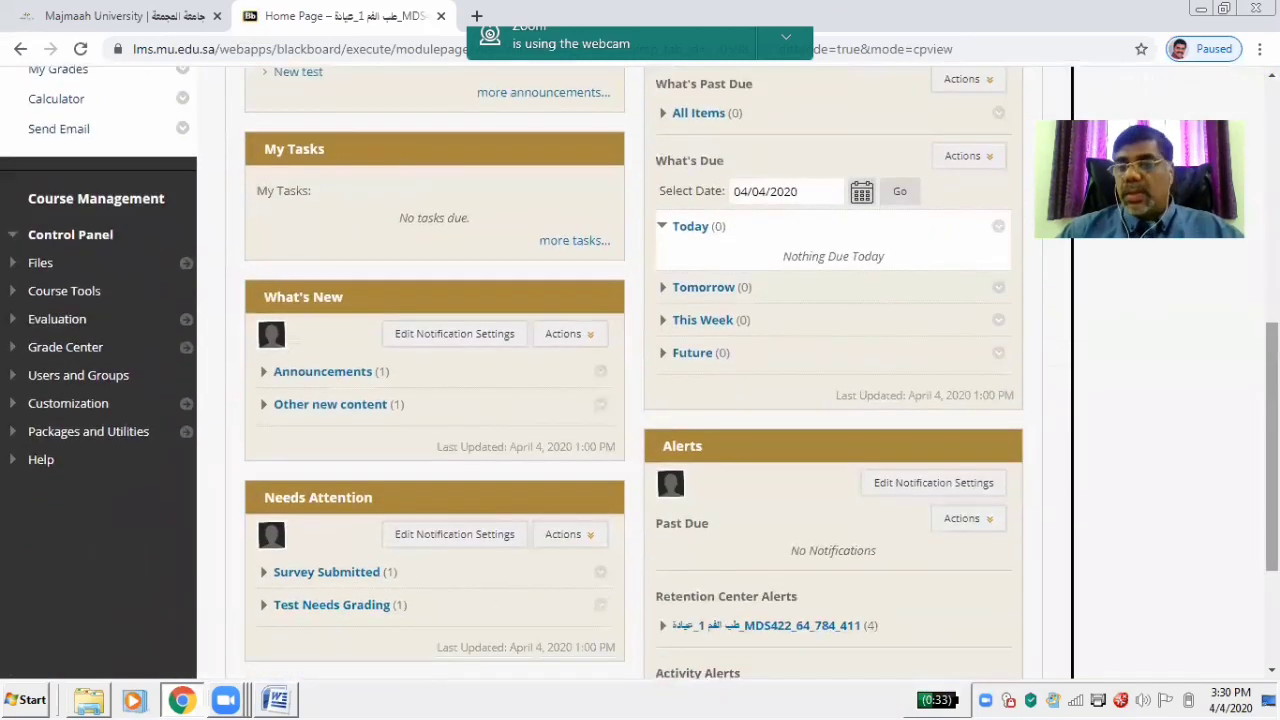
{"action": "scroll", "coordinate": [634, 400], "scroll_direction": "up", "scroll_amount": 6}
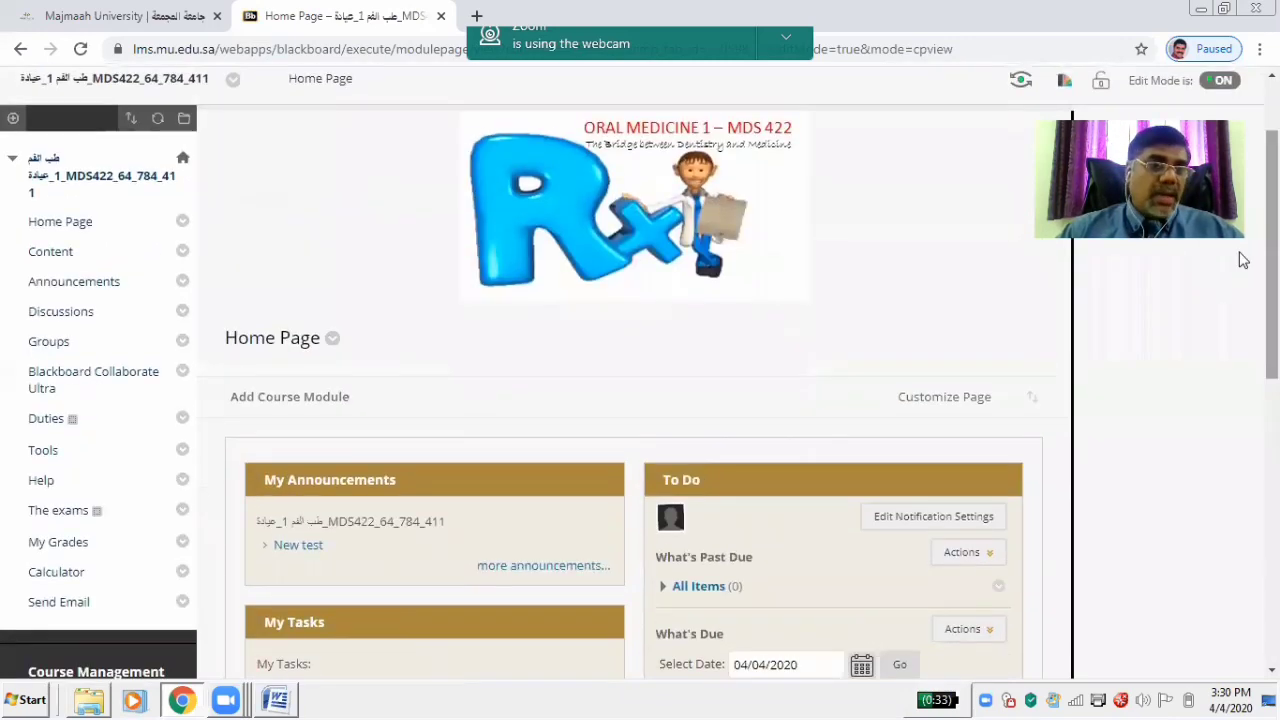
{"action": "left_click", "coordinate": [58, 251]}
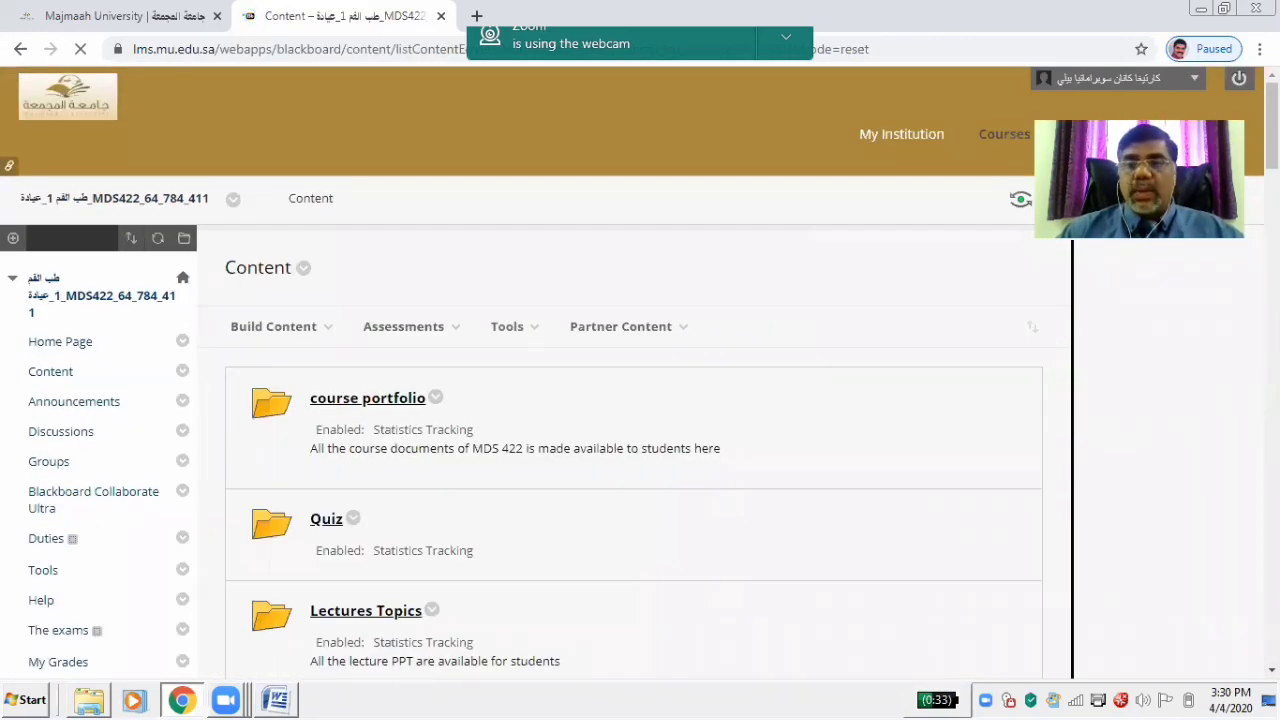
{"action": "left_click_drag", "start_coordinate": [1272, 126], "coordinate": [1272, 620]}
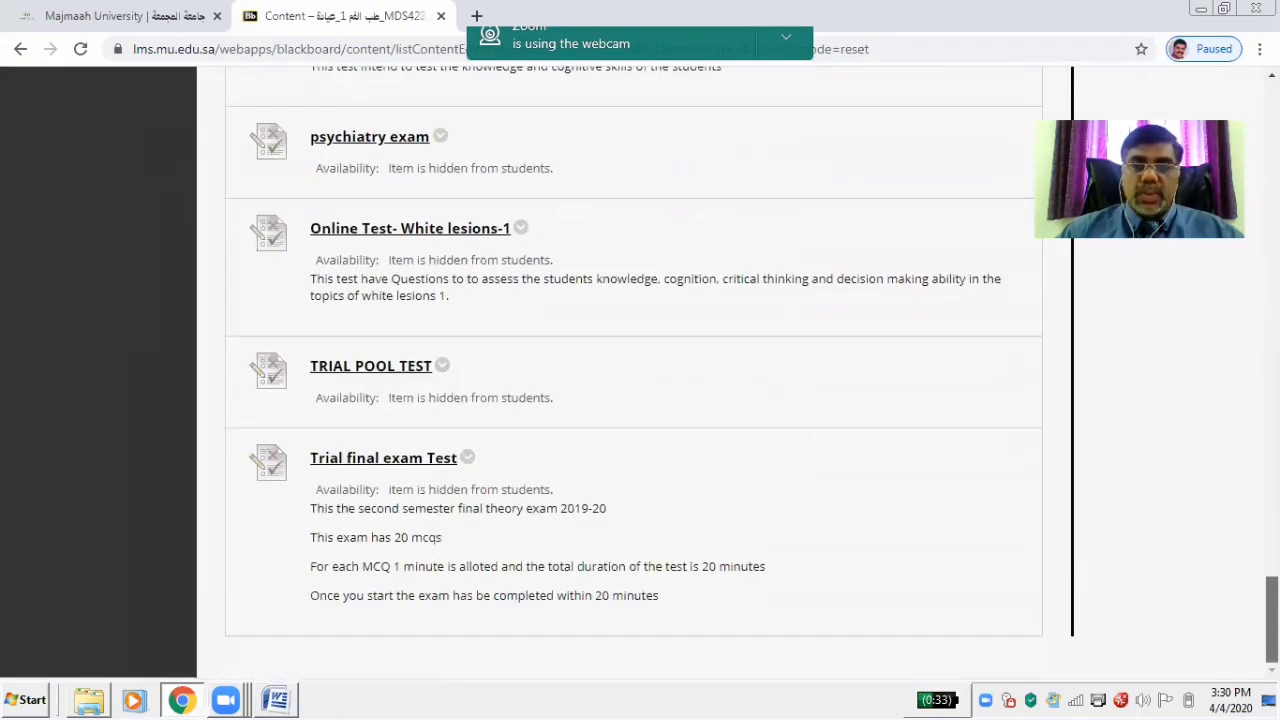
Open Trial final exam Test and begin the attempt
{"action": "left_click", "coordinate": [368, 459]}
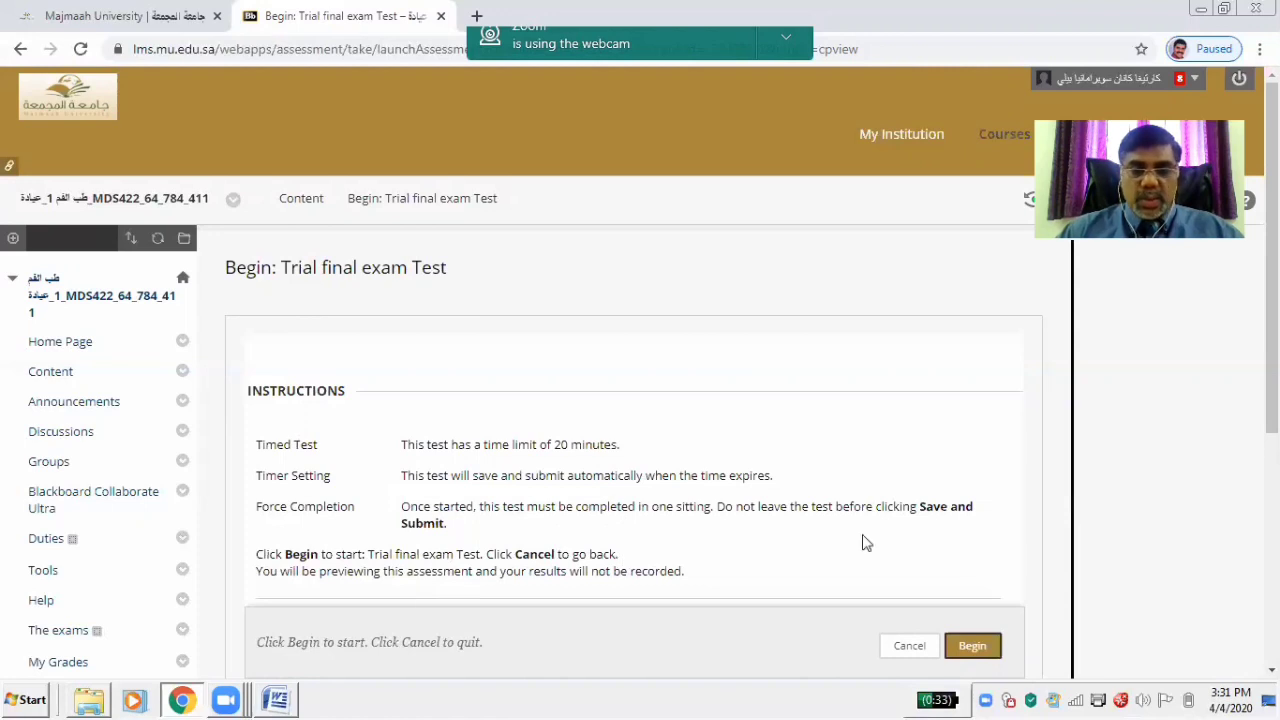
{"action": "left_click", "coordinate": [979, 648]}
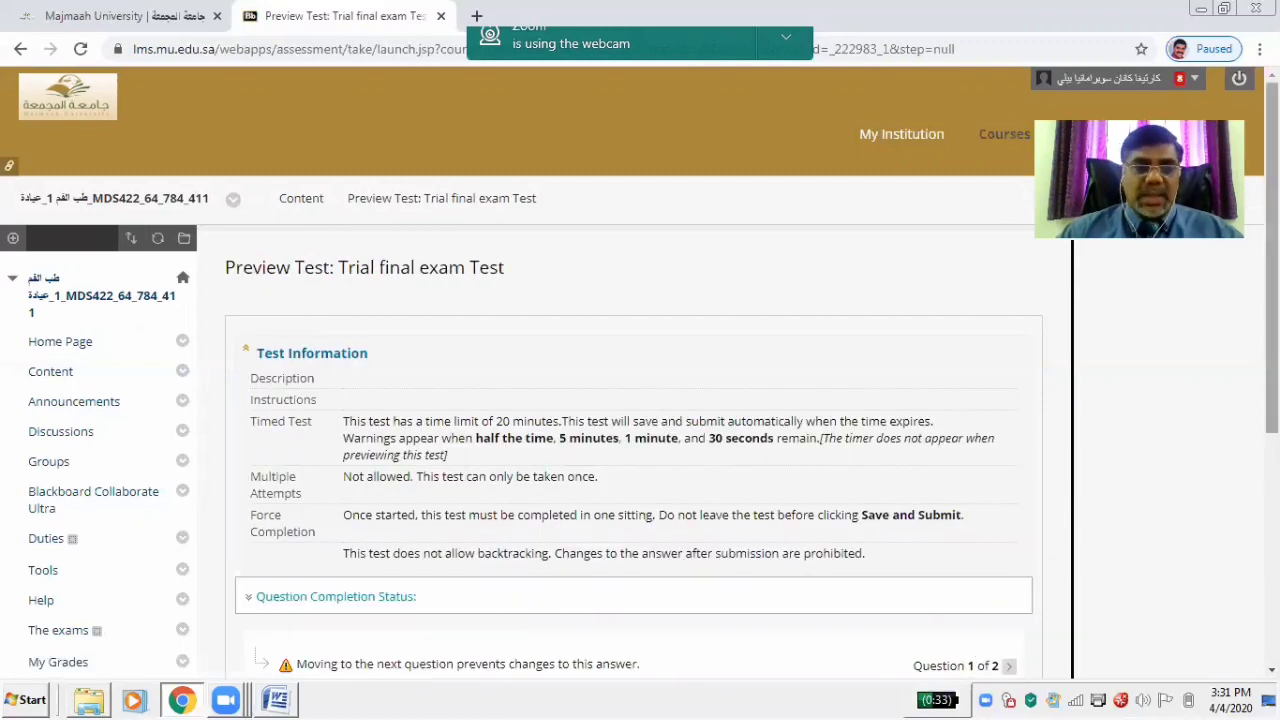
{"action": "left_click_drag", "start_coordinate": [1271, 300], "coordinate": [1271, 530]}
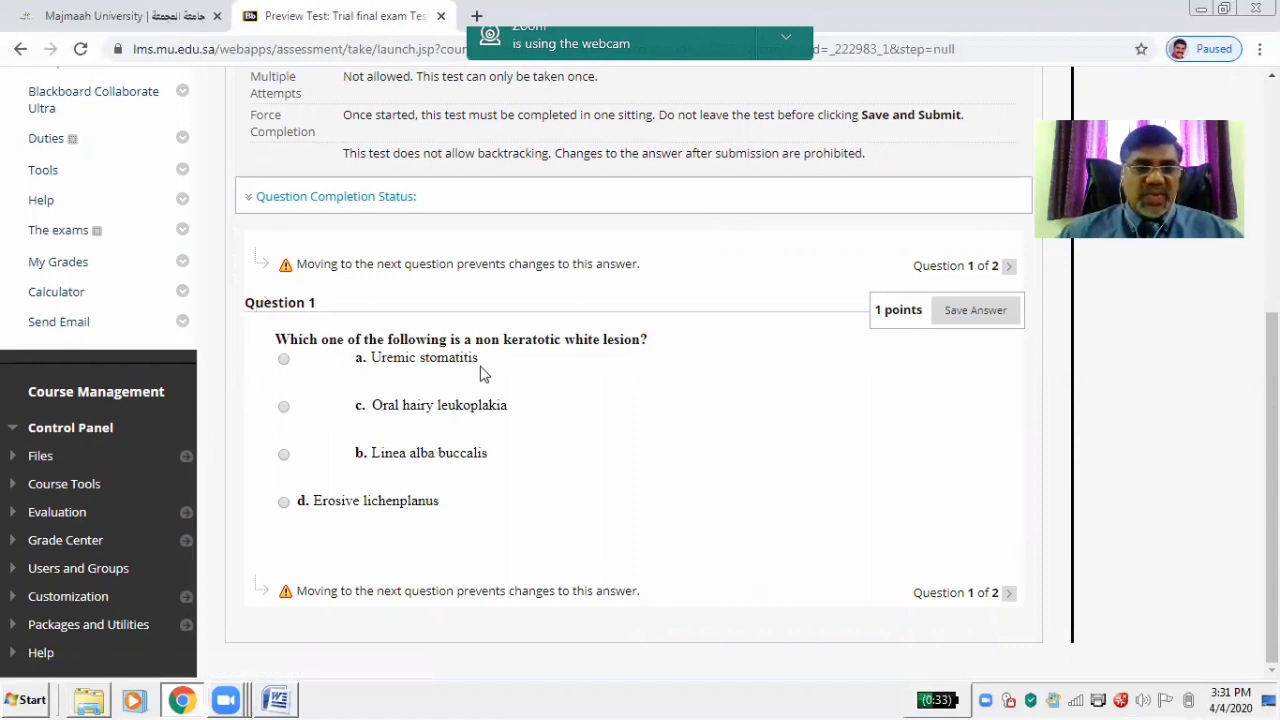
Answer Question 1 with Uremic stomatitis and Question 2 with Leukemia, then Save and Submit
{"action": "left_click", "coordinate": [284, 364]}
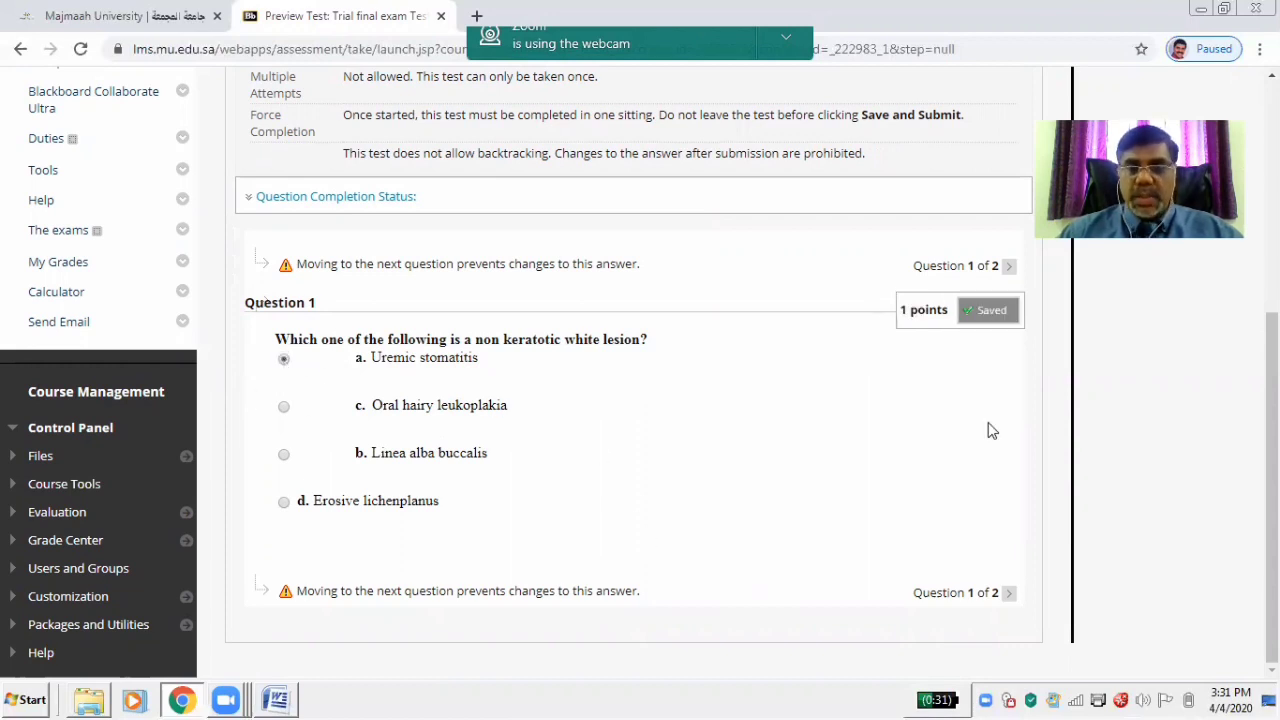
{"action": "left_click", "coordinate": [1010, 270]}
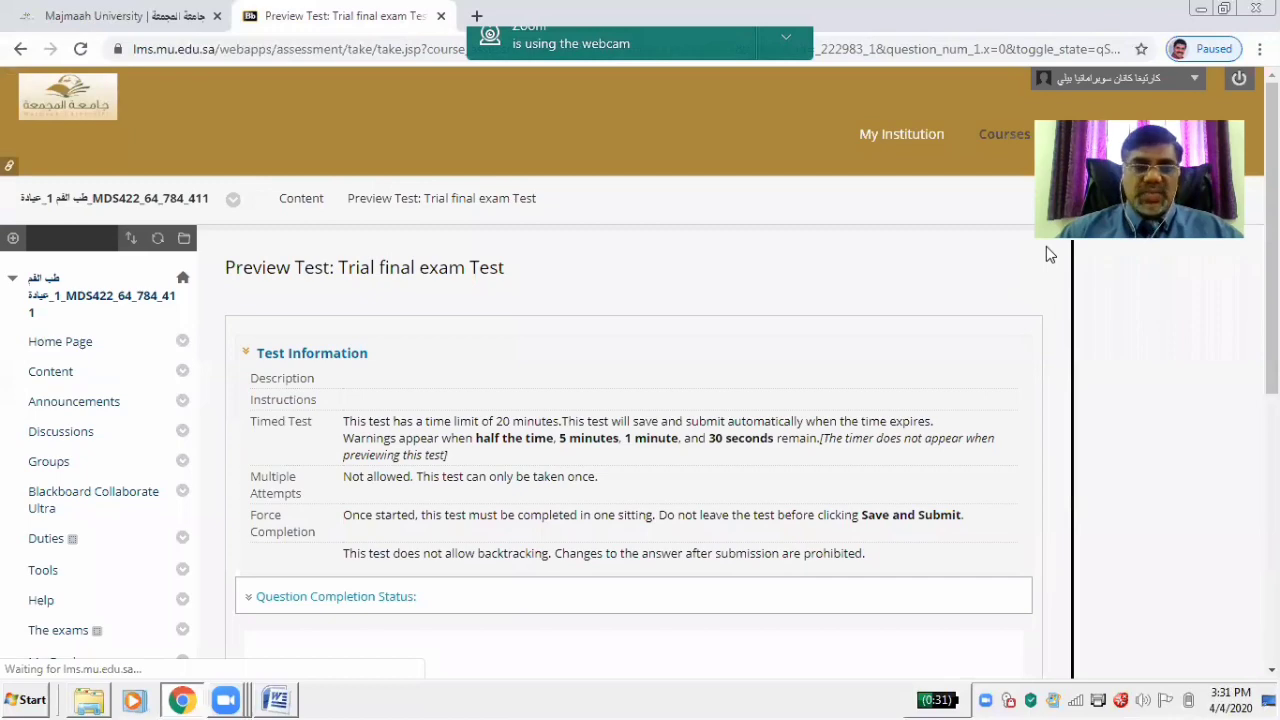
{"action": "scroll", "coordinate": [611, 380], "scroll_direction": "down", "scroll_amount": 5}
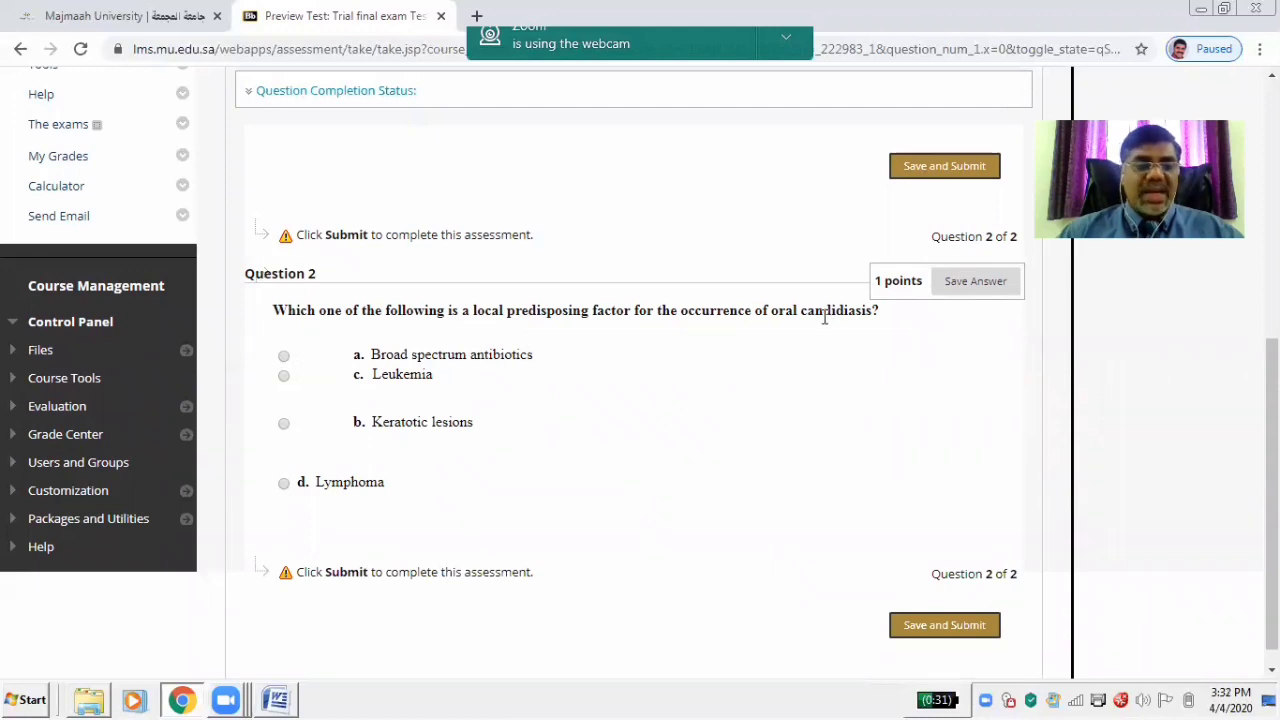
{"action": "left_click", "coordinate": [284, 377]}
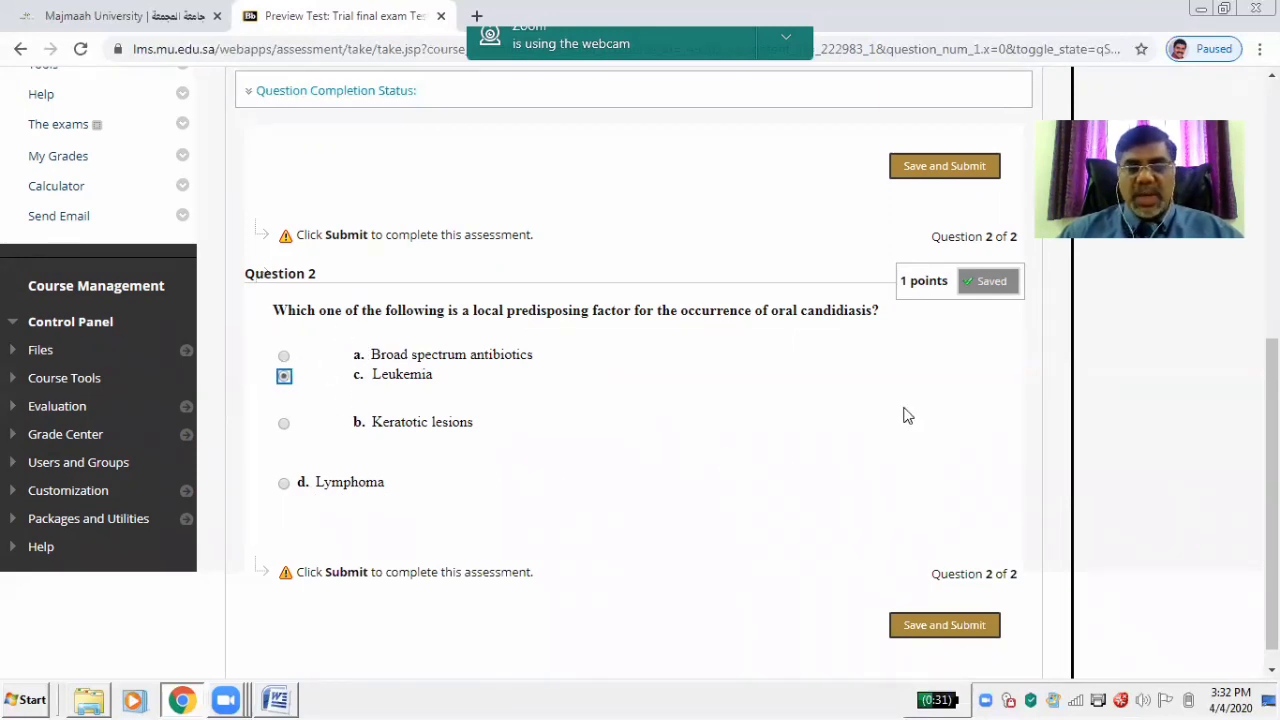
{"action": "left_click", "coordinate": [944, 630]}
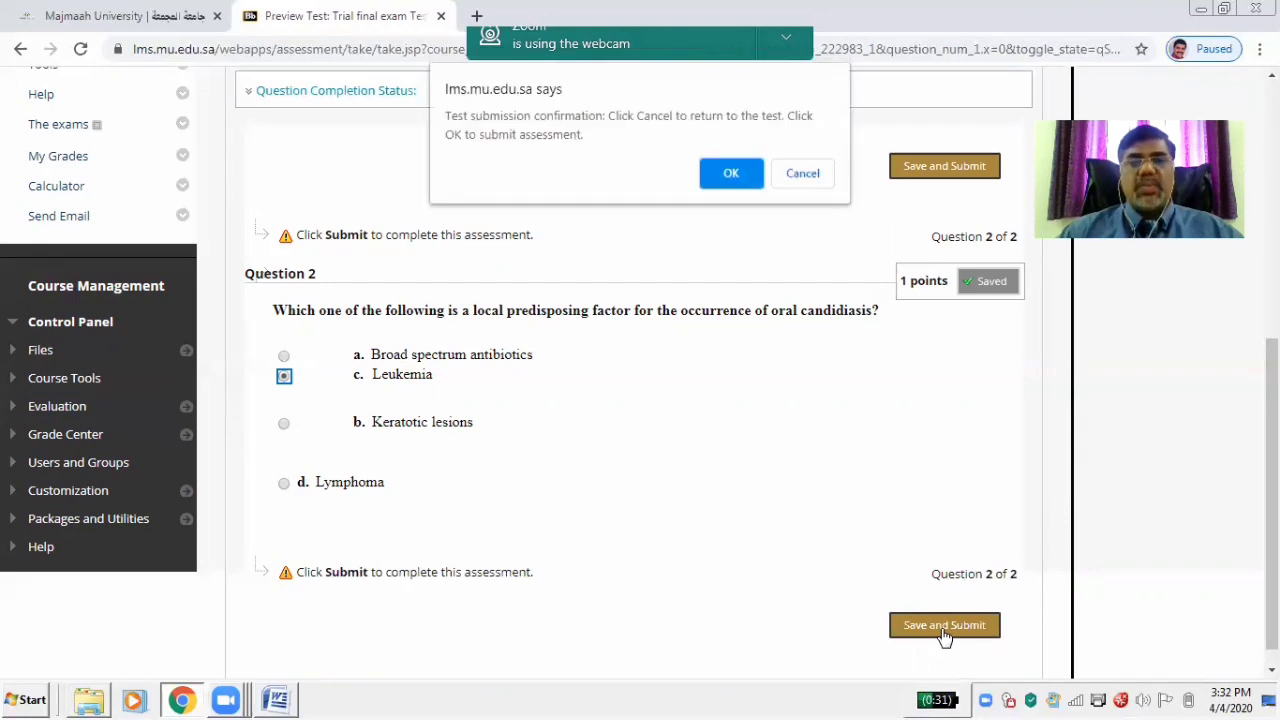
Confirm submission, review the 1-out-of-2 score and feedback, and return to Content
{"action": "left_click", "coordinate": [736, 177]}
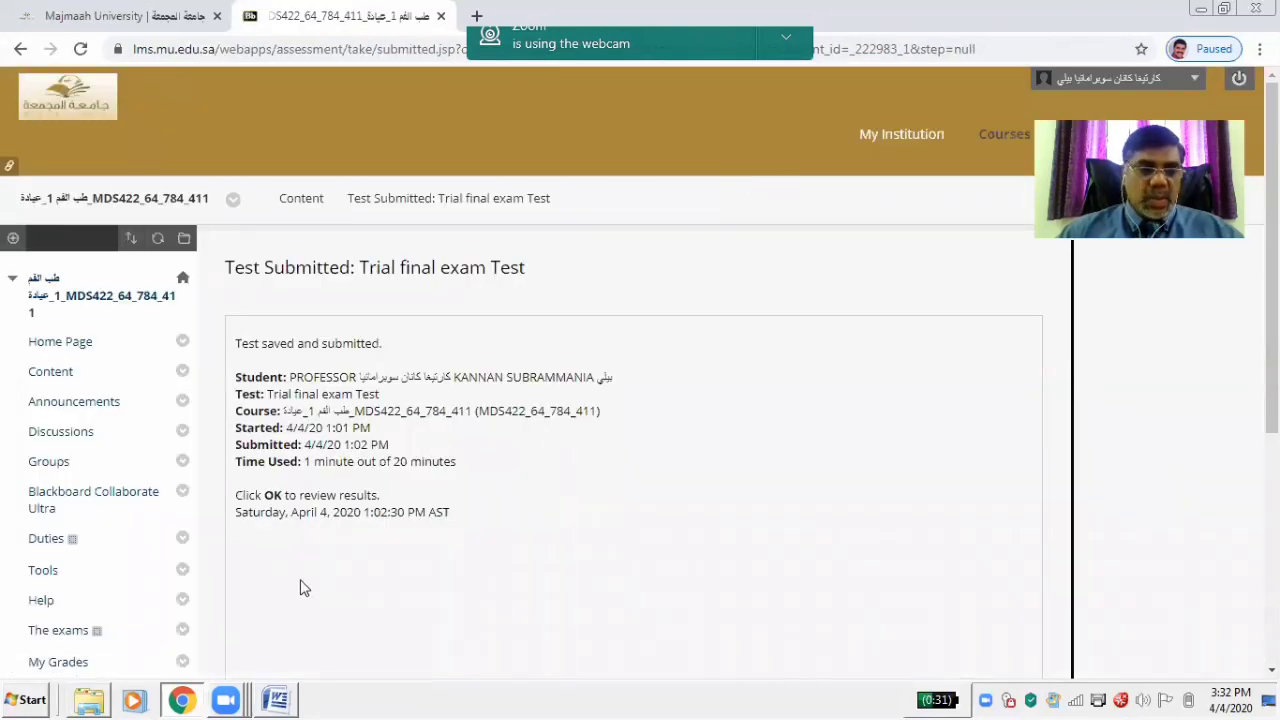
{"action": "scroll", "coordinate": [889, 417], "scroll_direction": "down", "scroll_amount": 2}
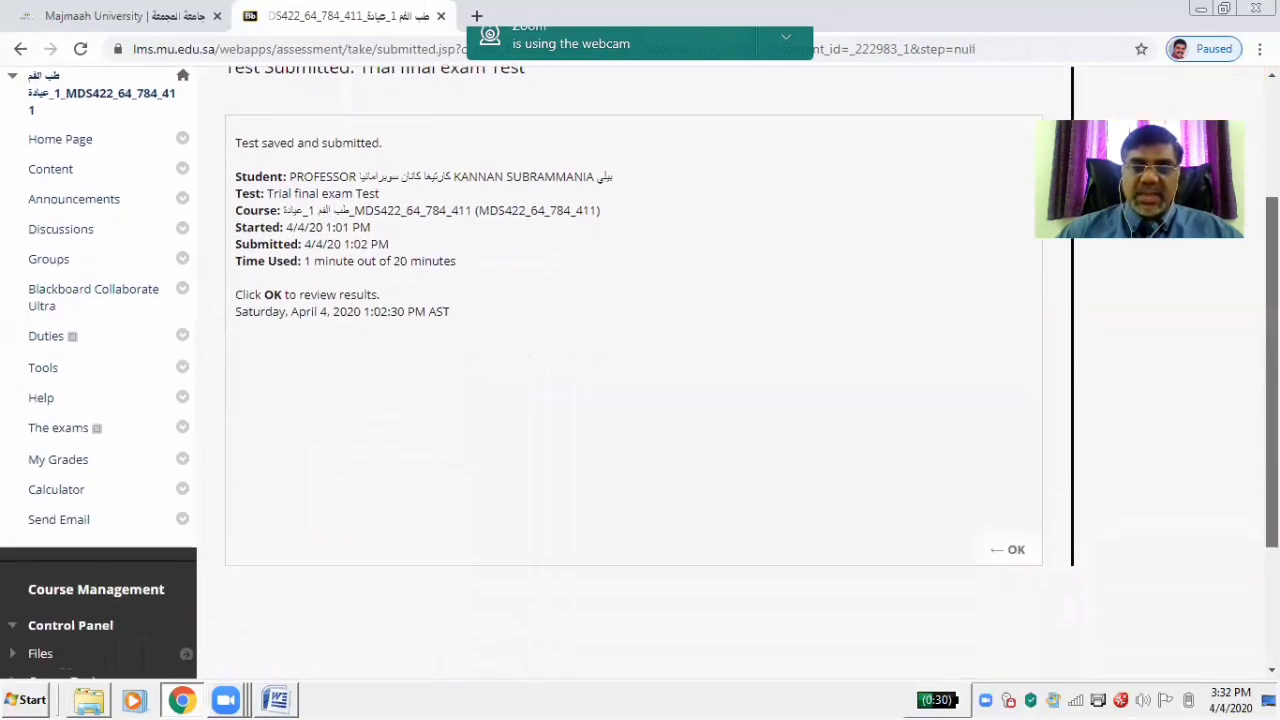
{"action": "left_click", "coordinate": [1010, 532]}
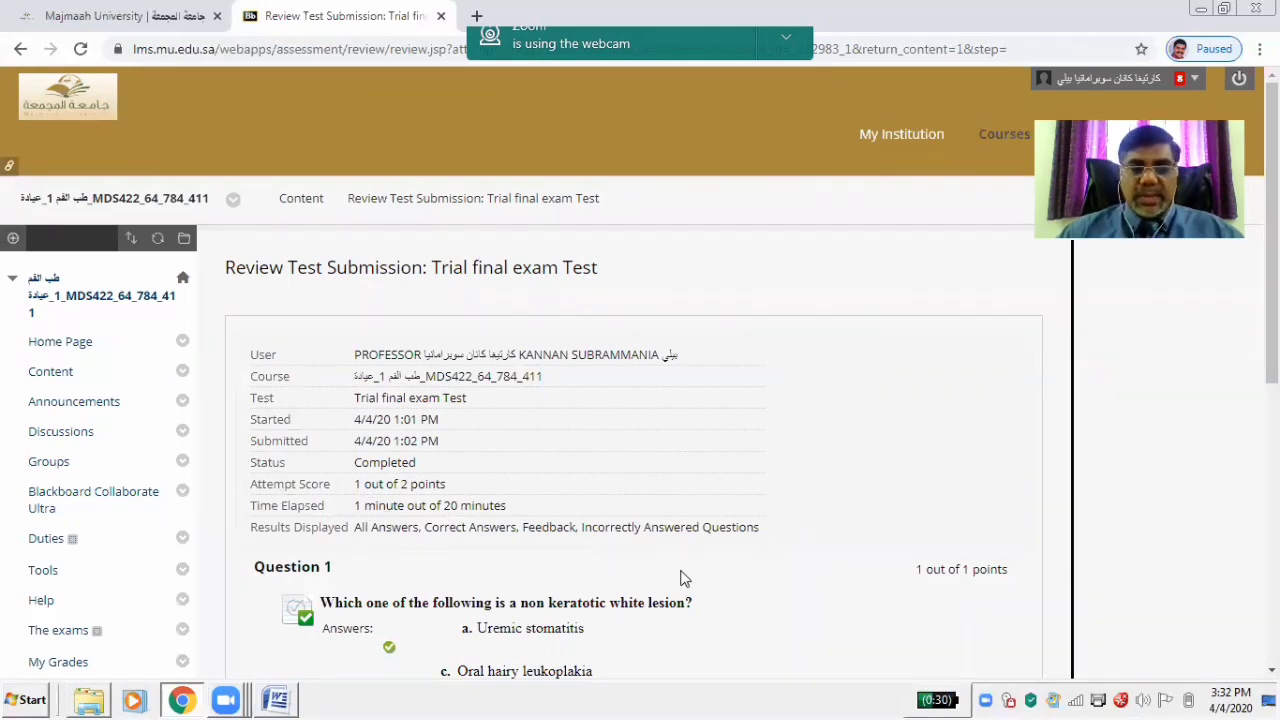
{"action": "left_click_drag", "start_coordinate": [1271, 340], "coordinate": [1271, 620]}
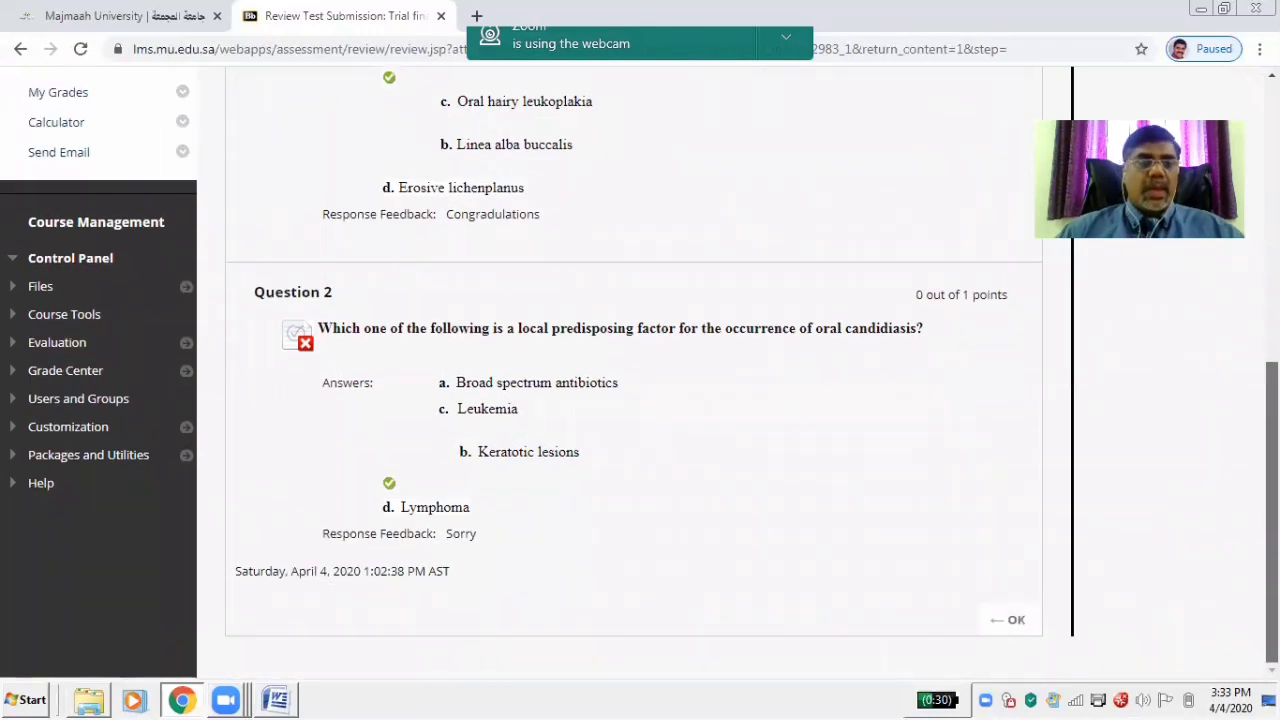
{"action": "left_click", "coordinate": [1016, 623]}
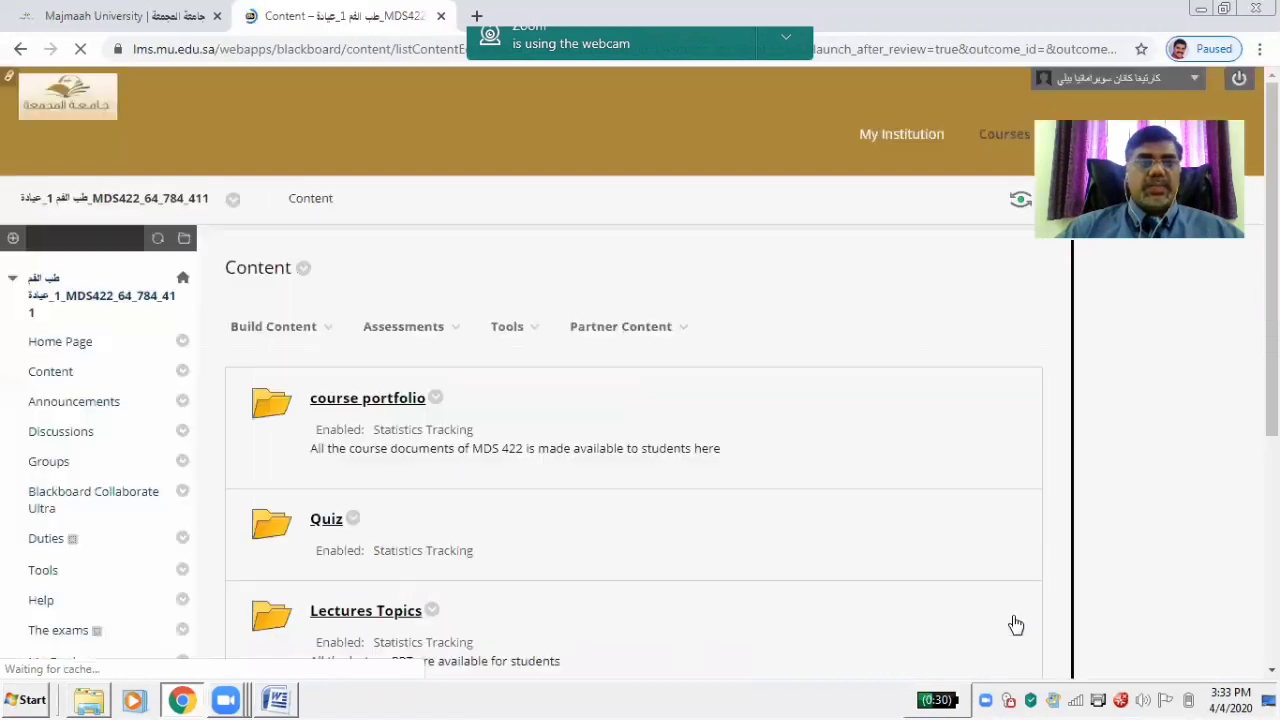